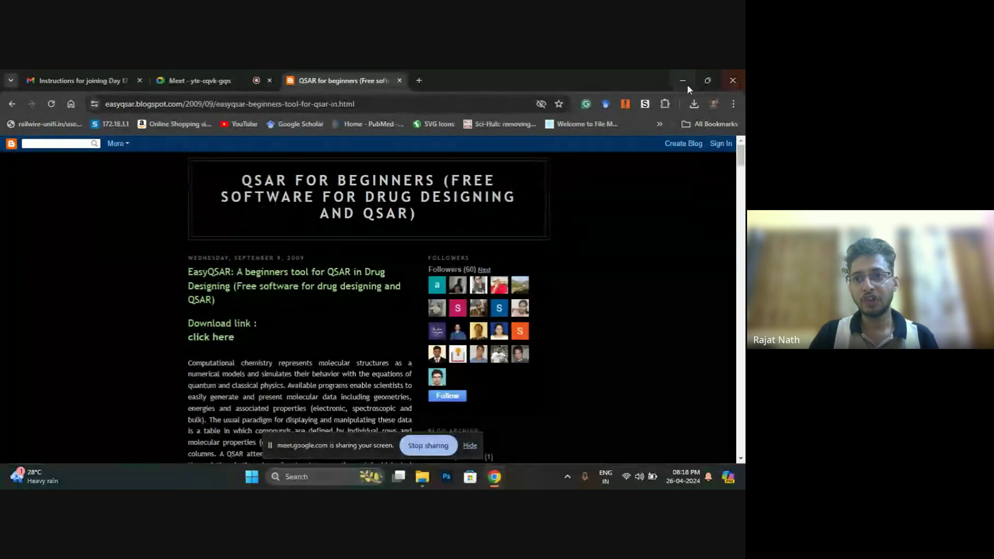
drag(357, 103, 103, 116)
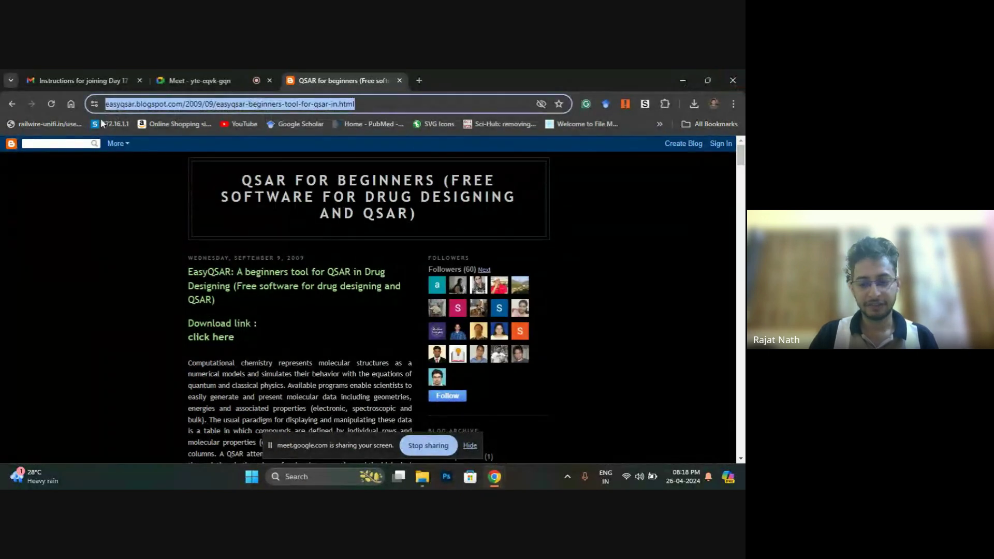
key(BackSpace)
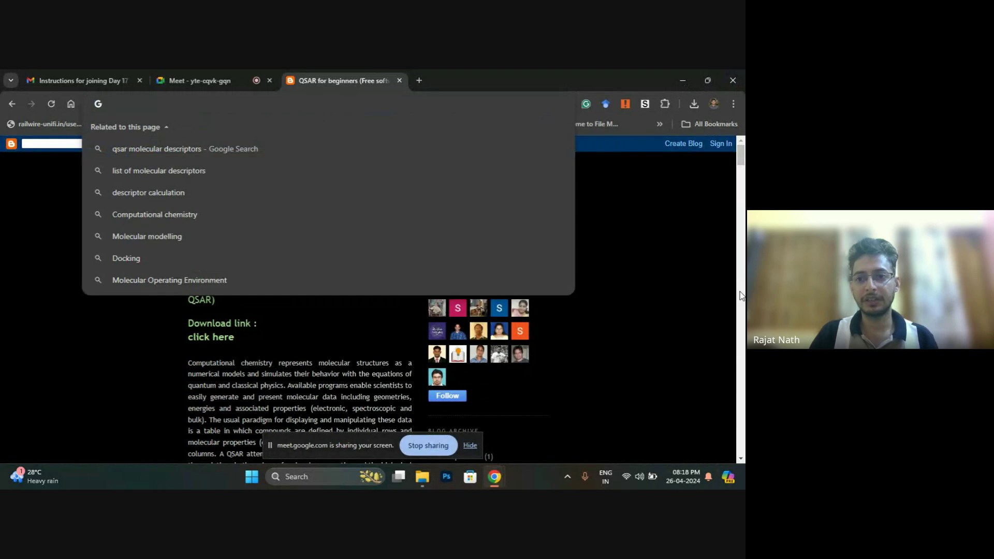
click(660, 294)
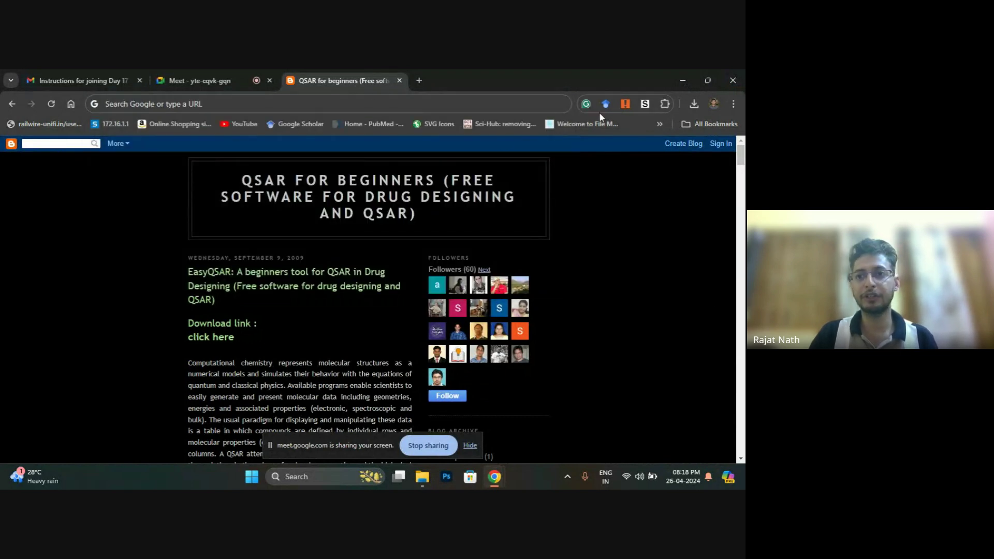
Open the QSAR KRAS workbook from the KRAS folder on the desktop and show it full screen in Excel.
click(685, 77)
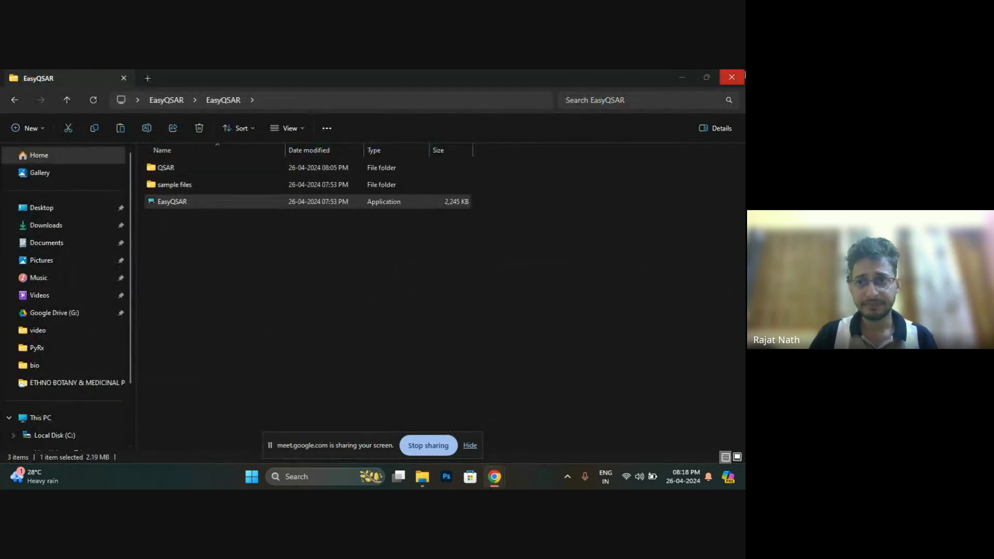
click(682, 78)
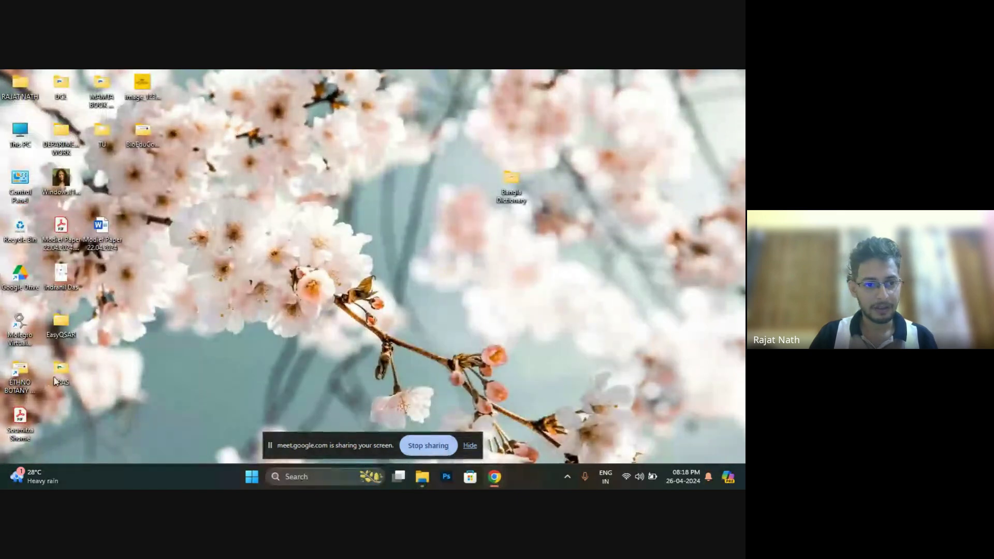
double_click(59, 380)
click(292, 315)
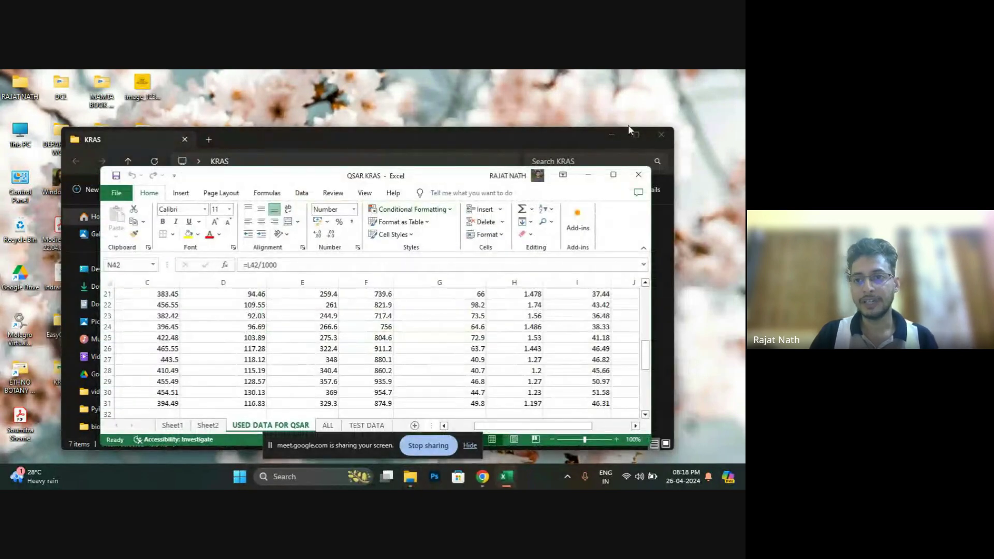
click(634, 135)
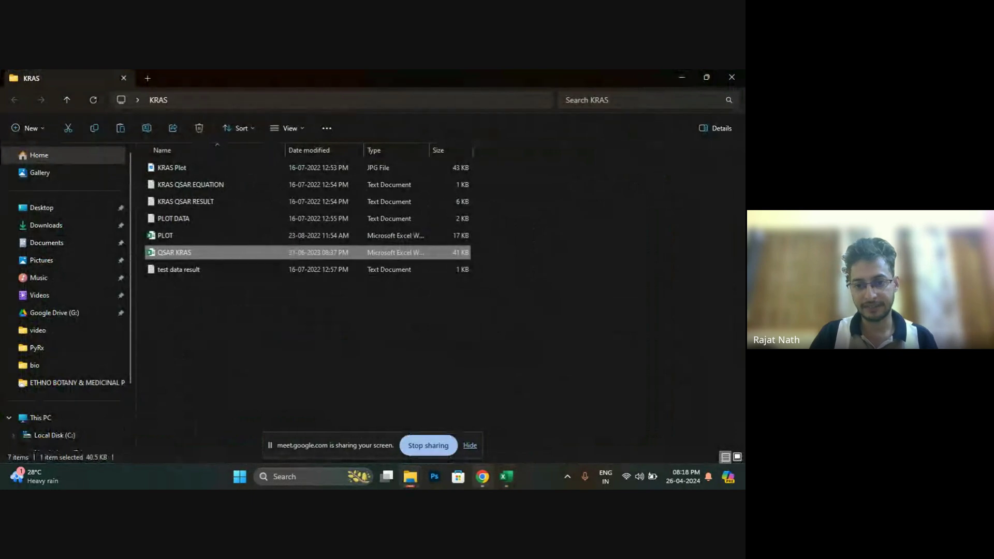
click(515, 476)
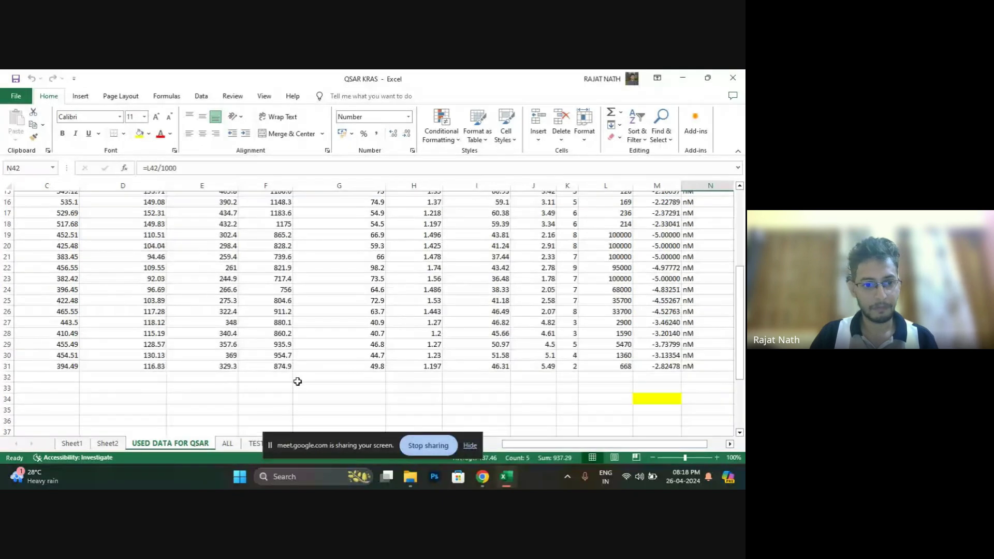
Review the raw ChEMBL compound data on Sheet2, including the Smiles and Standard Type columns.
click(108, 444)
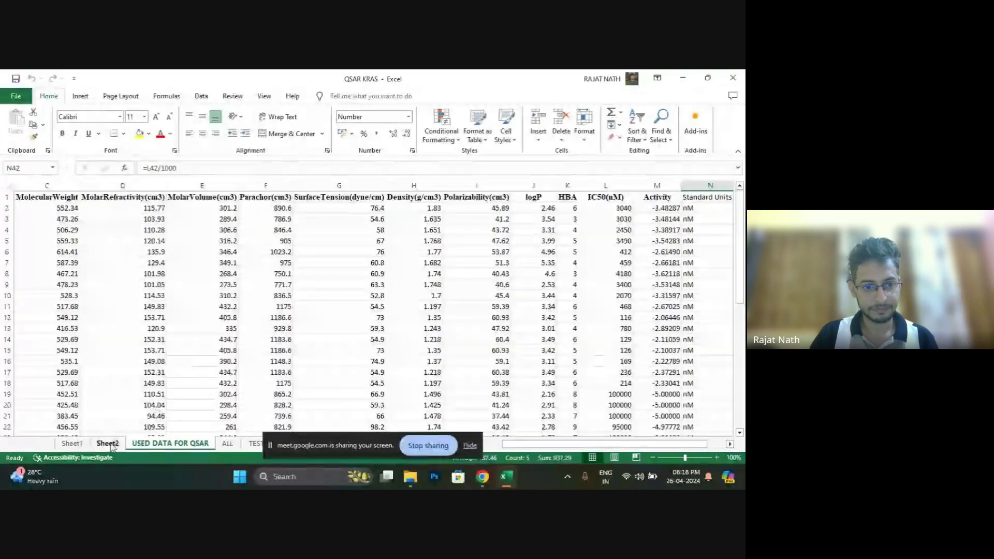
scroll(178, 284, up, 10)
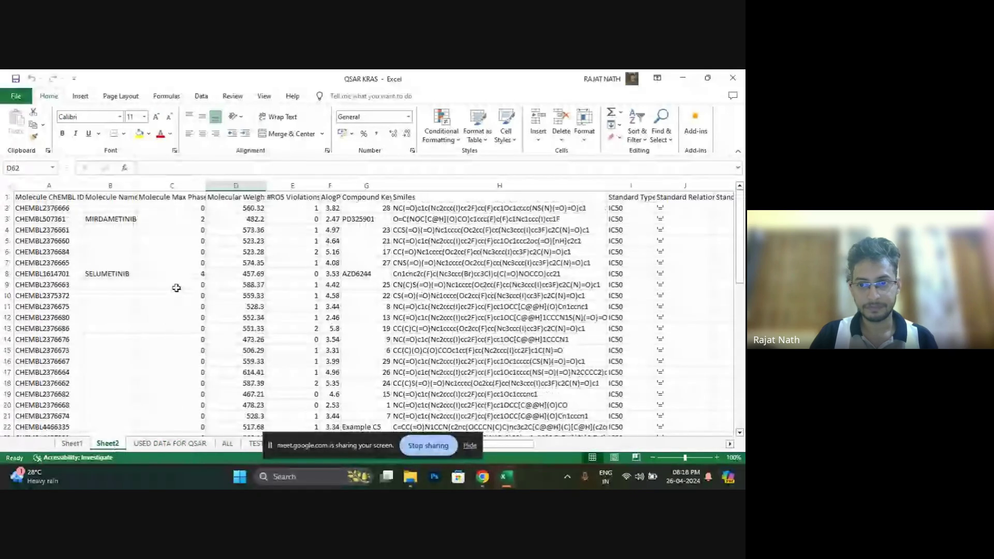
scroll(483, 426, down, 3)
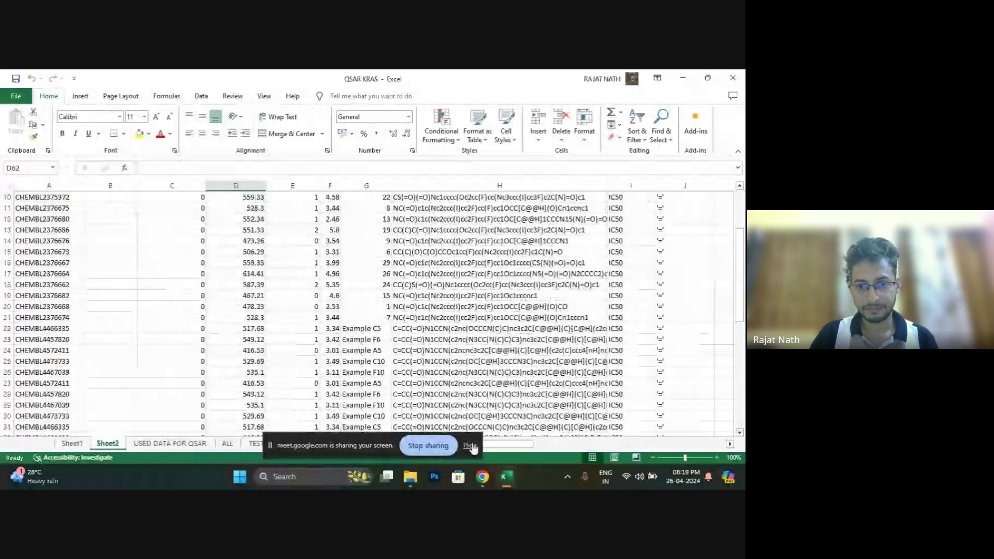
drag(348, 444, 215, 149)
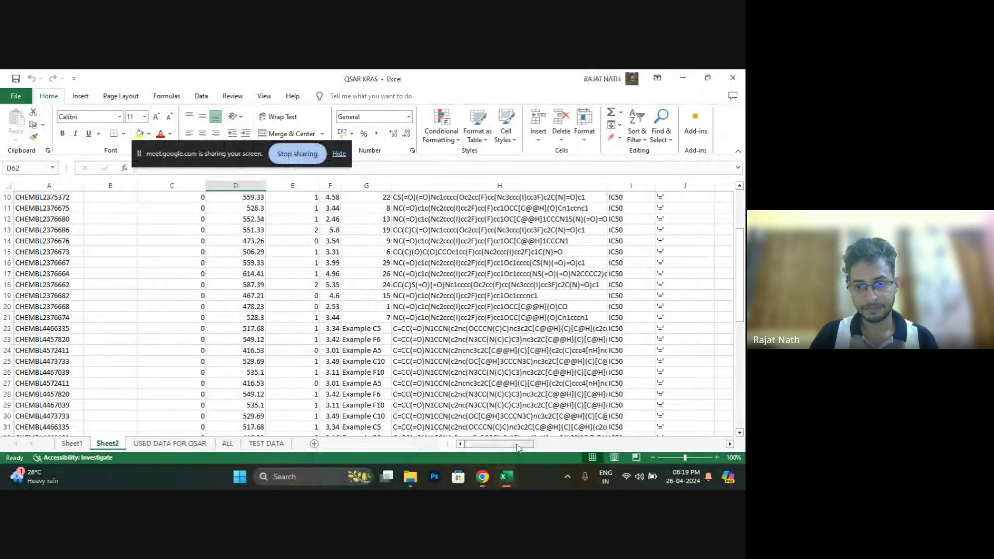
drag(517, 449, 409, 447)
Show the ALL sheet and inspect the formula behind an Activity value in row 9.
click(228, 444)
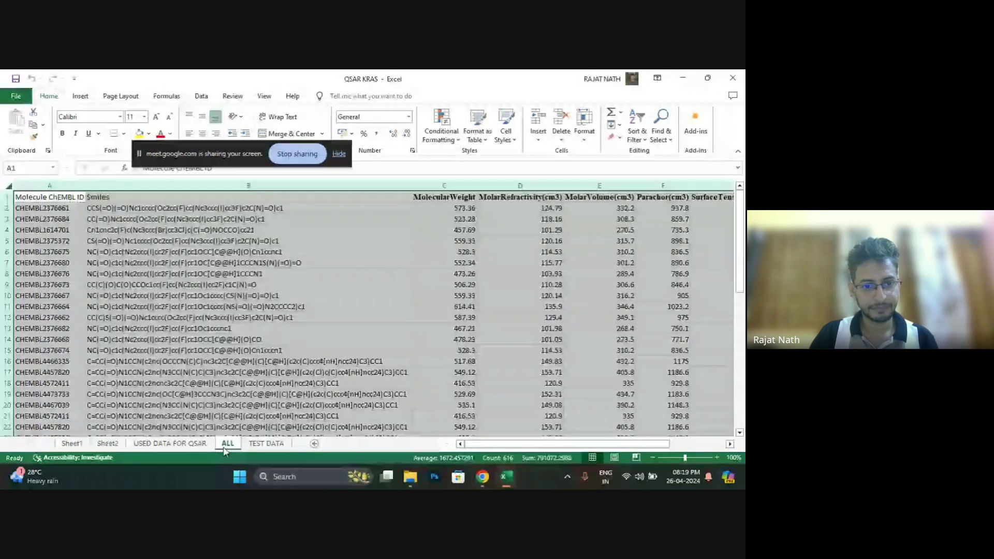
drag(485, 444, 583, 442)
click(592, 284)
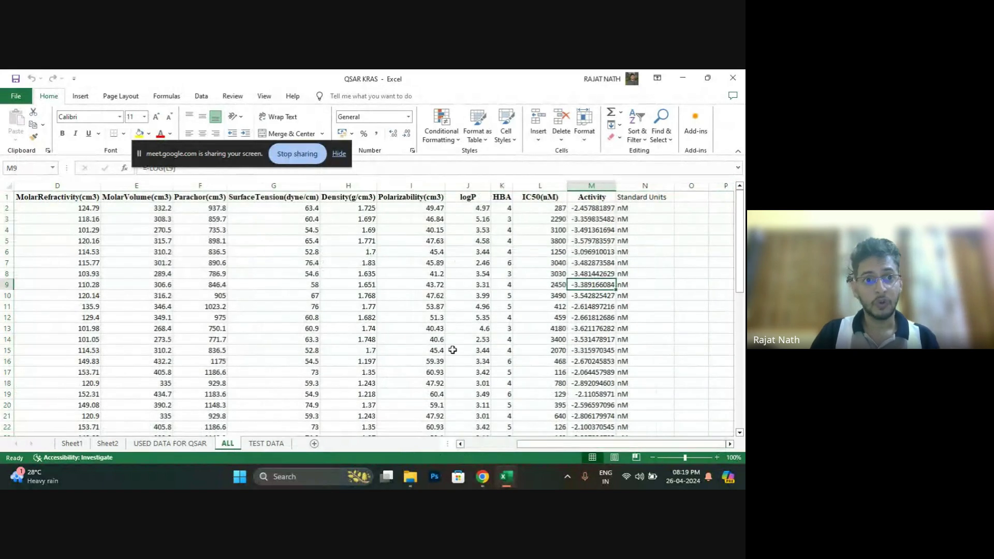
drag(194, 149, 204, 123)
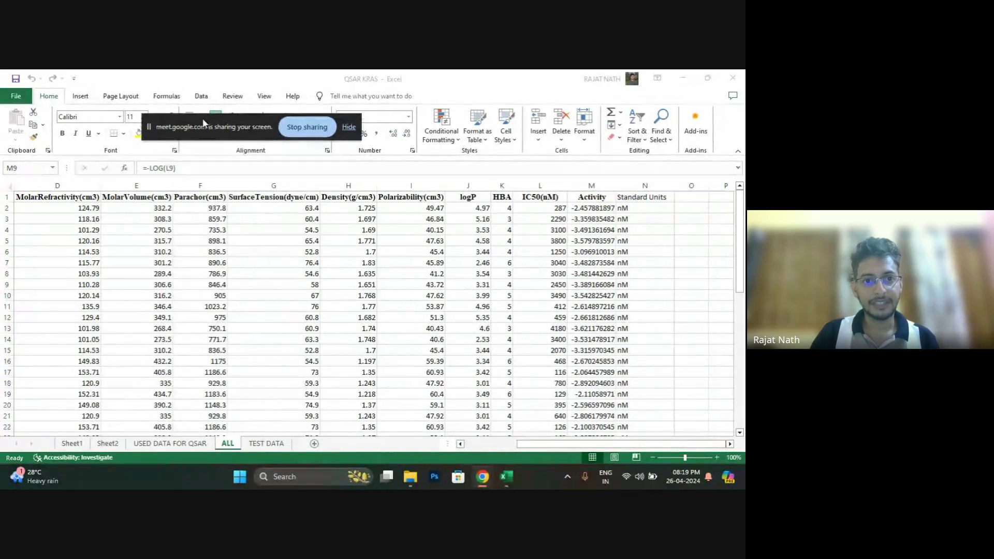
drag(521, 446, 468, 446)
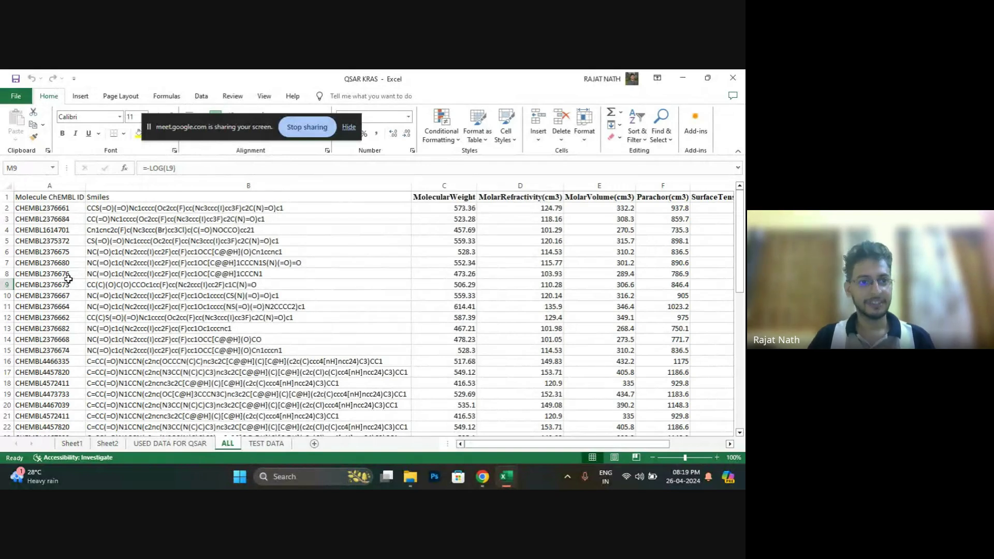
Examine the Molecule ChEMBL ID and Smiles entries of the compounds on the ALL sheet.
click(52, 186)
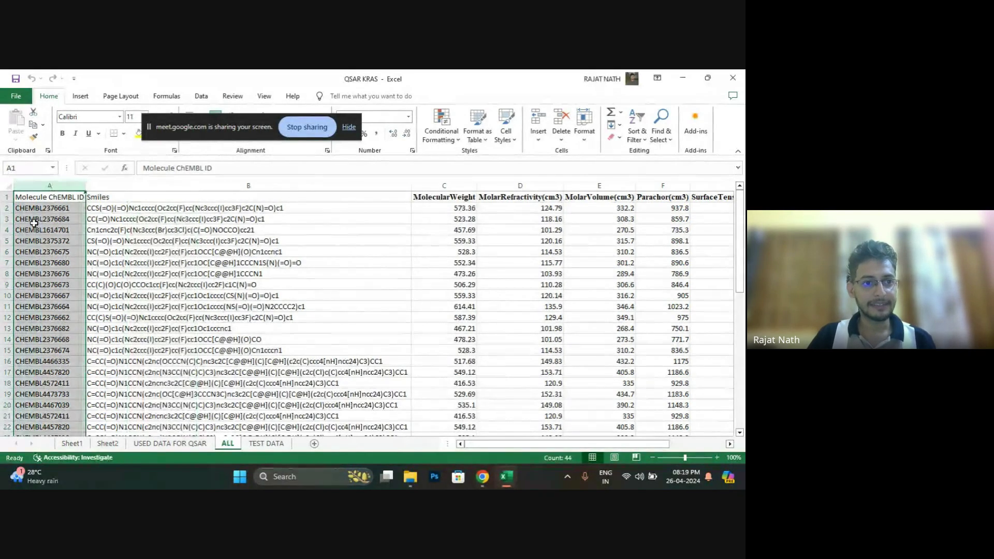
drag(35, 209, 36, 435)
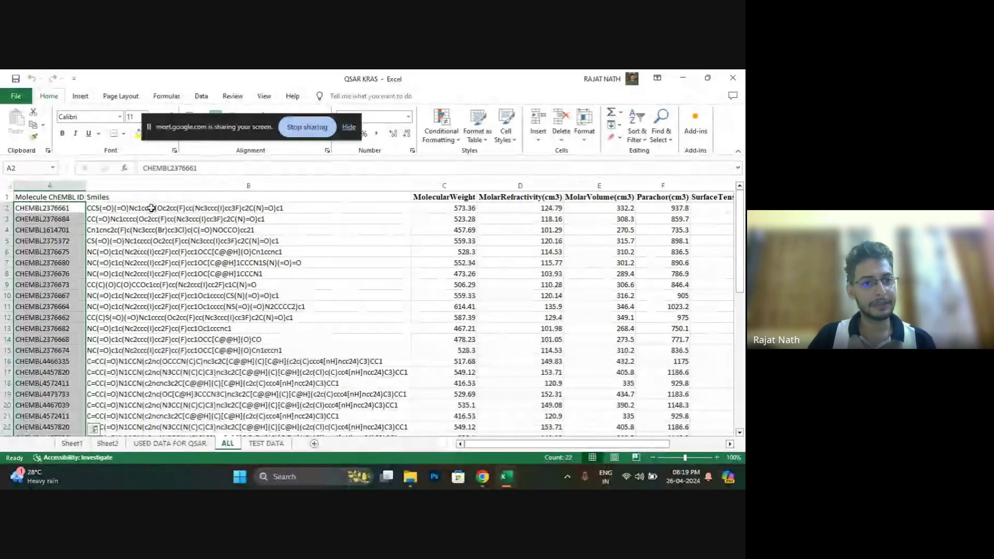
drag(149, 208, 208, 416)
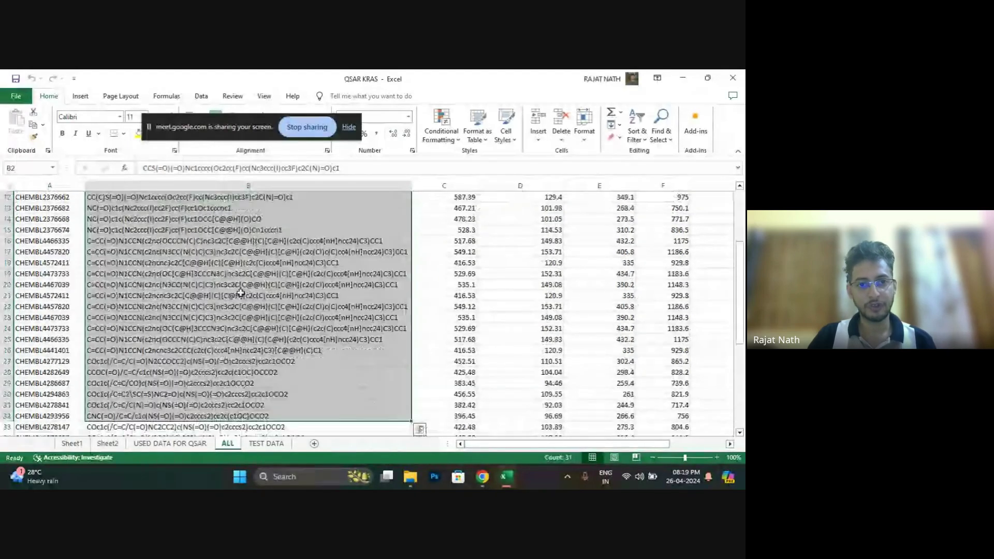
scroll(241, 293, up, 4)
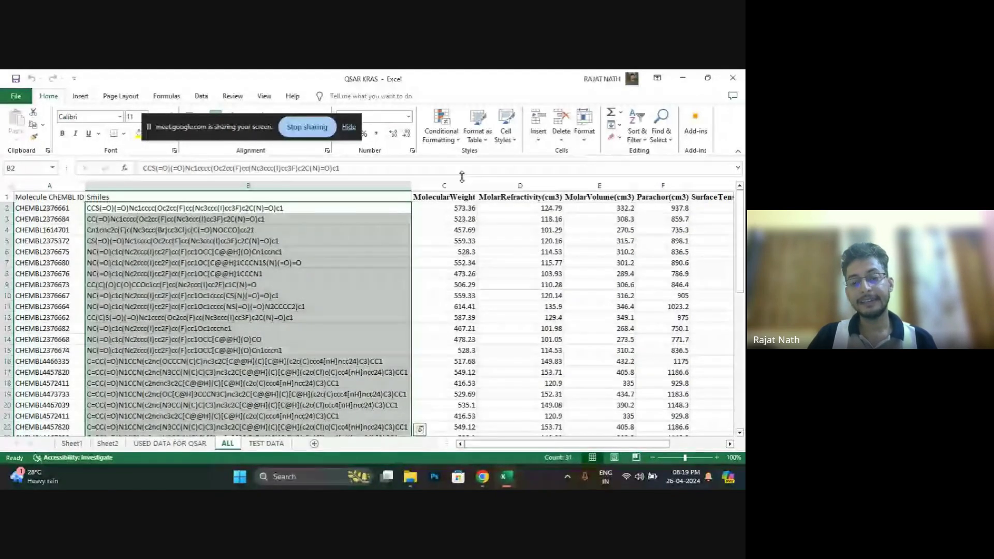
Go through the descriptor headers MolecularWeight, MolarRefractivity, MolarVolume, Parachor and SurfaceTension on the ALL sheet.
click(437, 197)
click(519, 197)
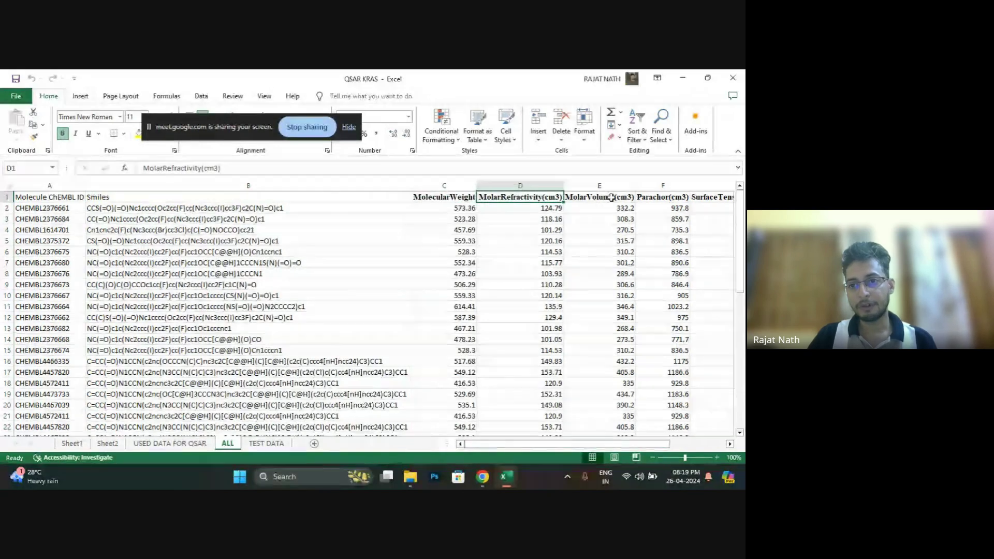
click(607, 200)
click(655, 197)
click(717, 199)
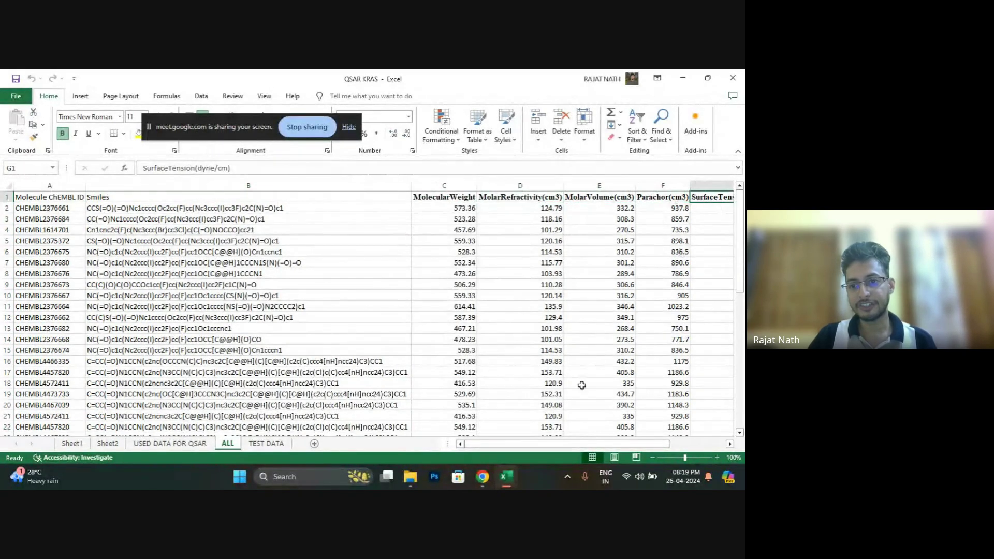
Go through the headers from Density to Activity, including Polarizability, logP, HBA and IC50, and return to the Molecule ChEMBL ID column.
drag(566, 444, 604, 446)
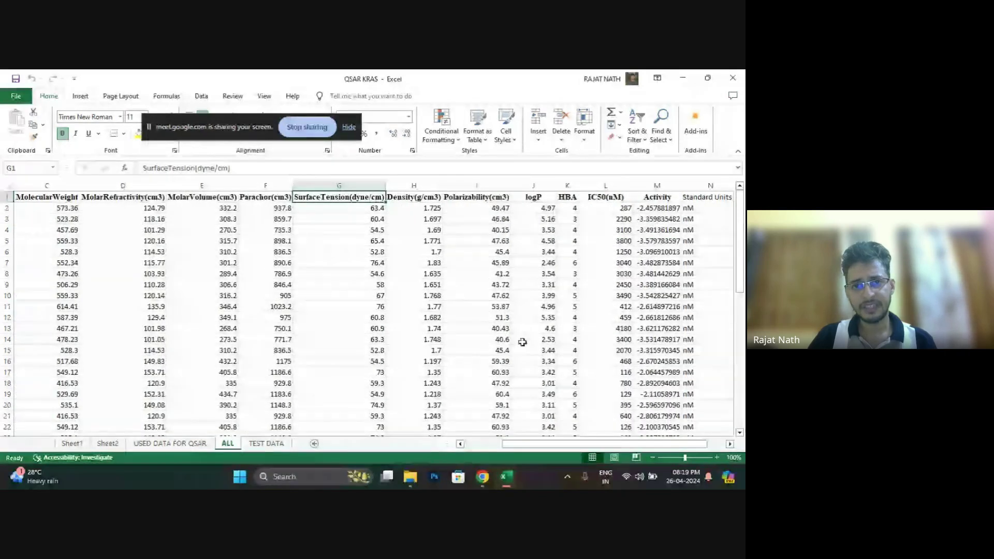
click(414, 207)
click(468, 196)
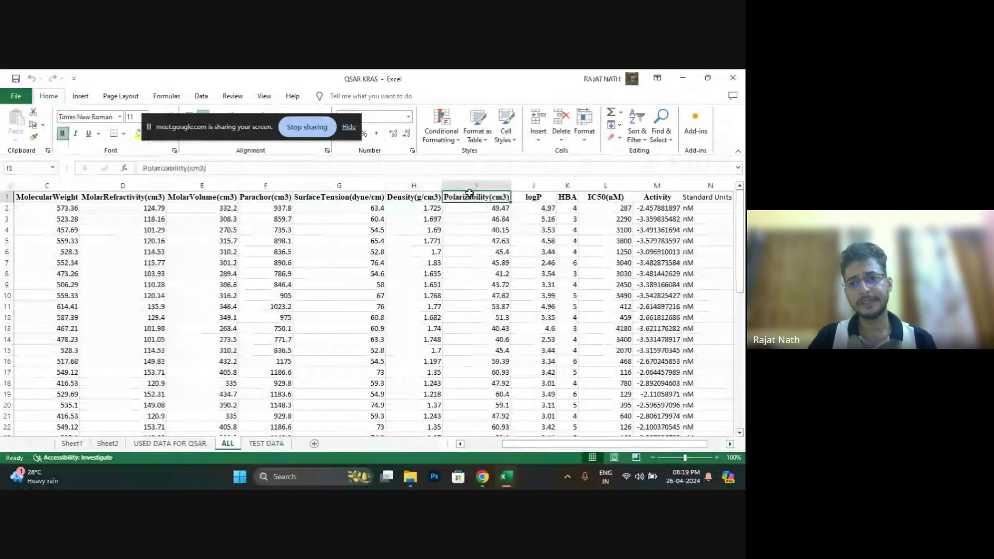
click(544, 195)
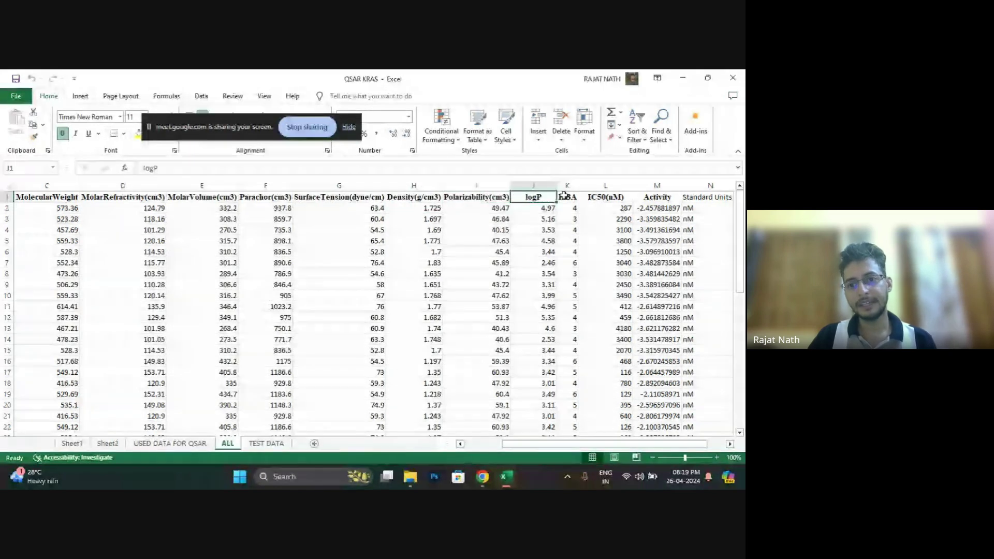
click(566, 196)
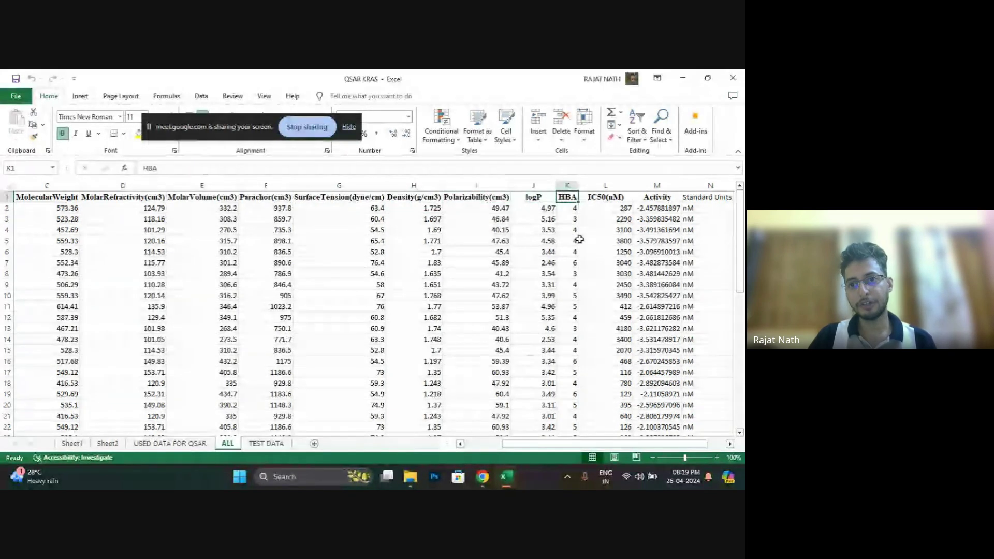
click(611, 195)
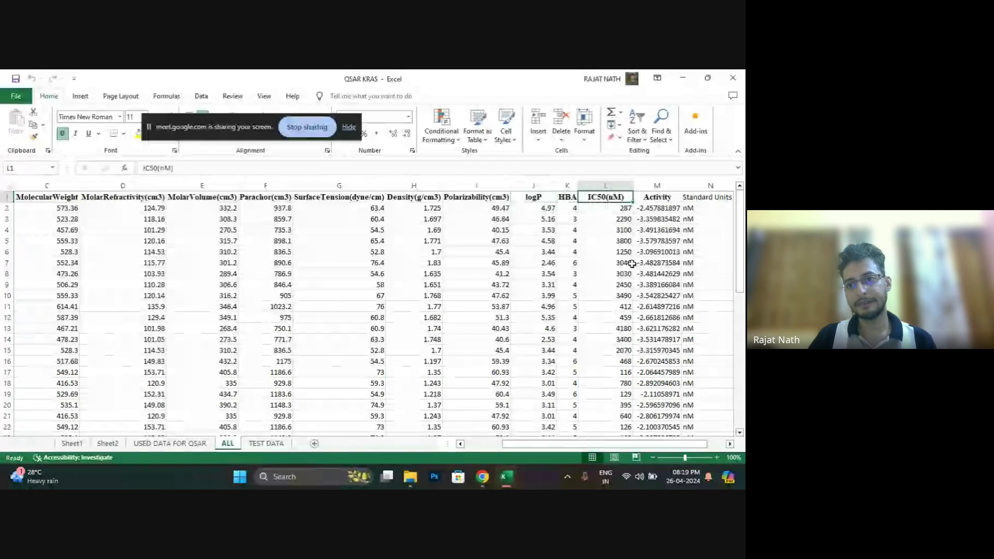
click(657, 198)
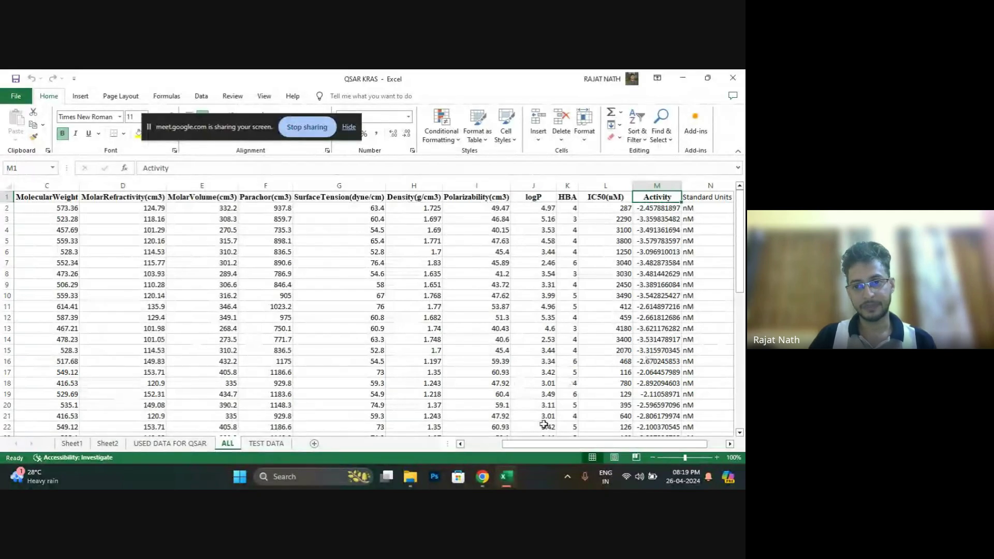
drag(571, 445, 513, 444)
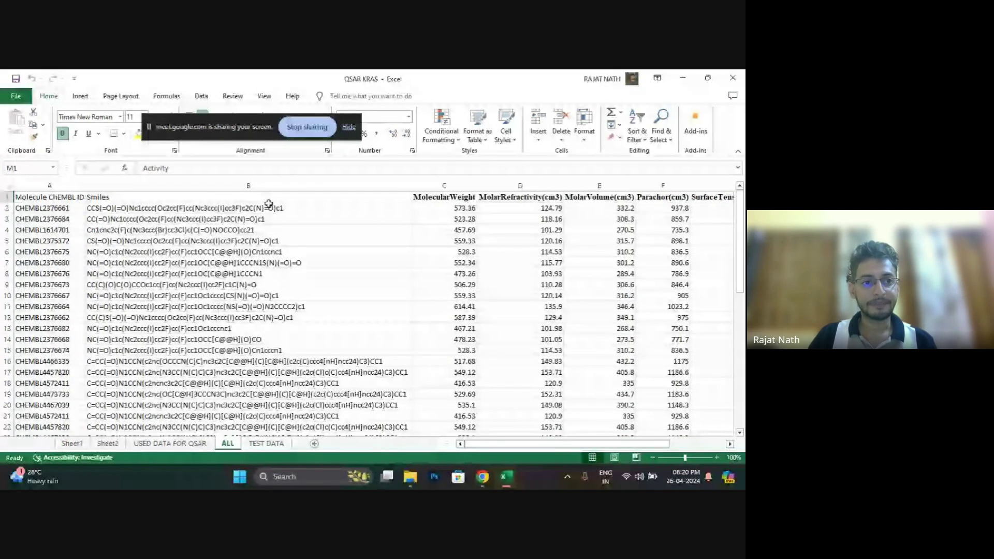
drag(34, 197, 41, 428)
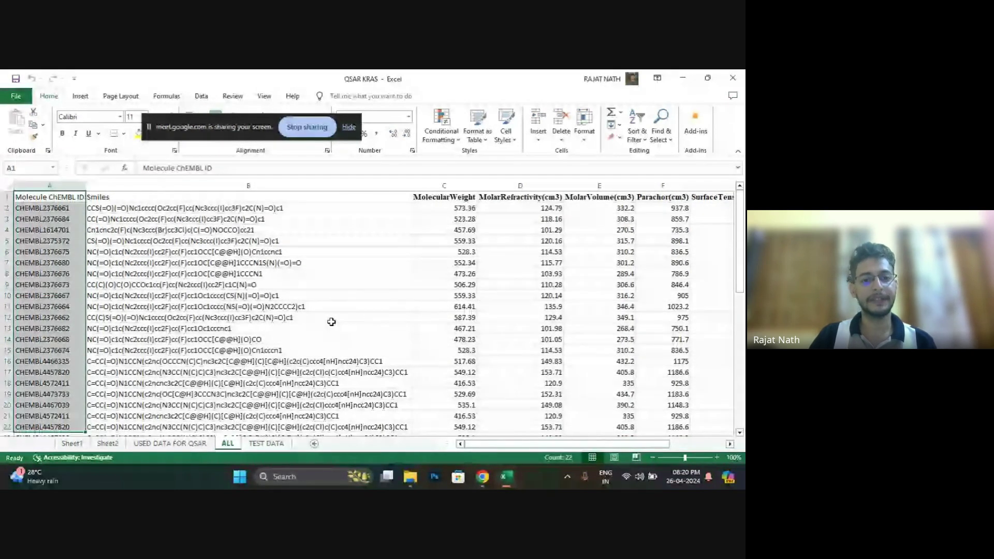
Switch to Chrome and look up "binding db" to reach the BindingDB home page.
click(682, 80)
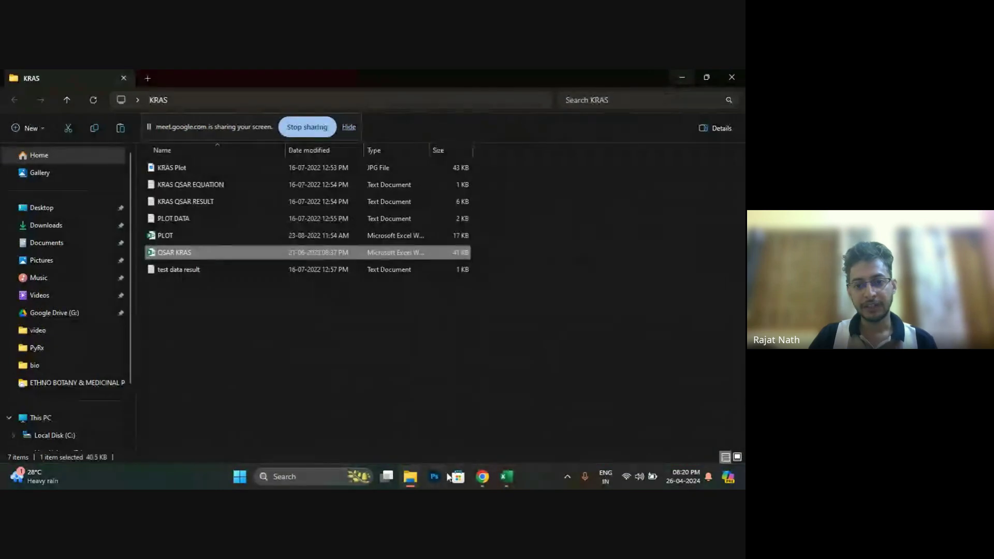
mouse_move(476, 471)
click(434, 417)
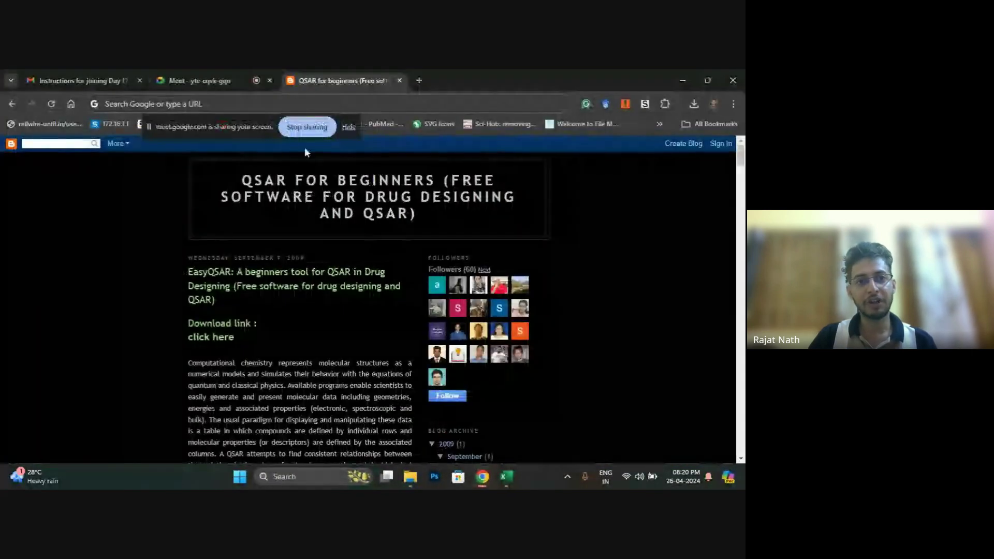
click(231, 102)
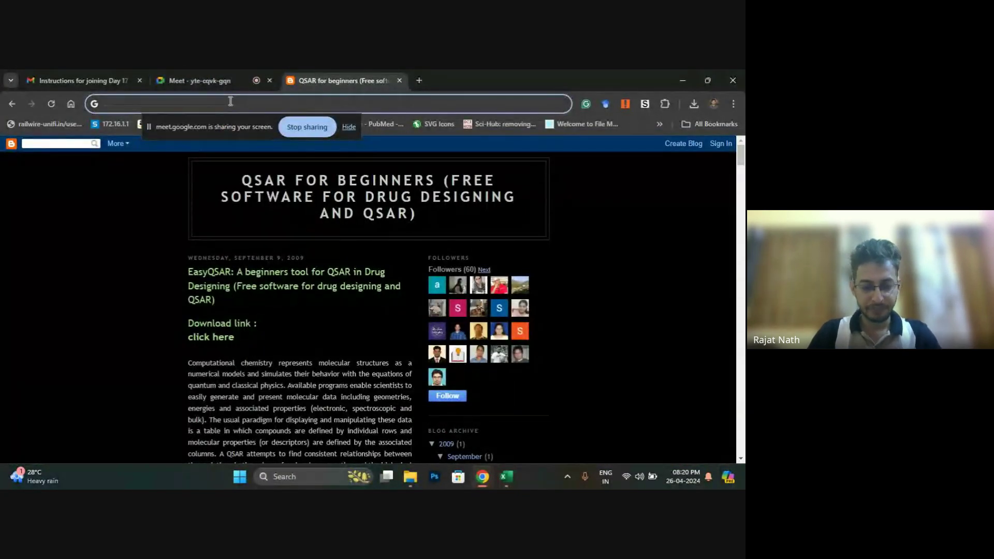
text(b)
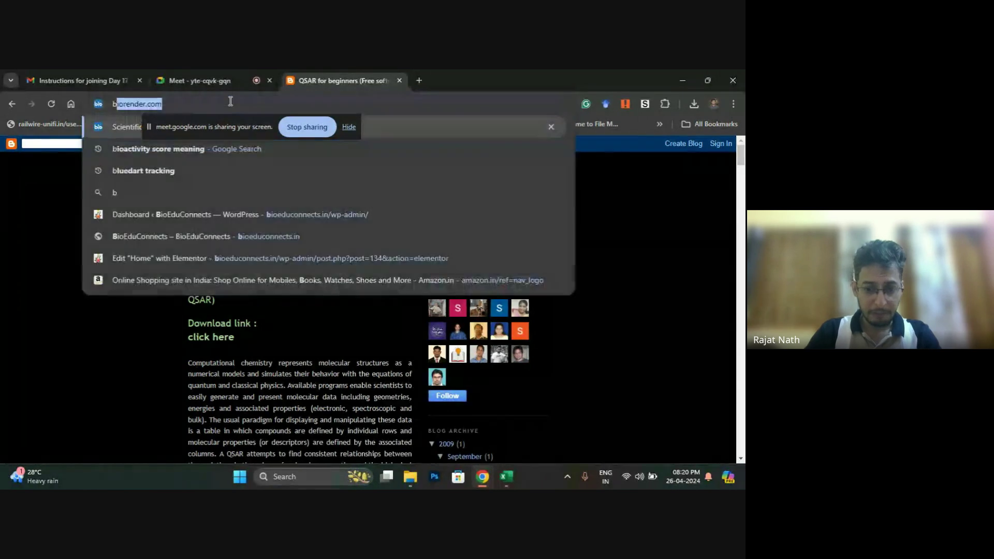
text(inding )
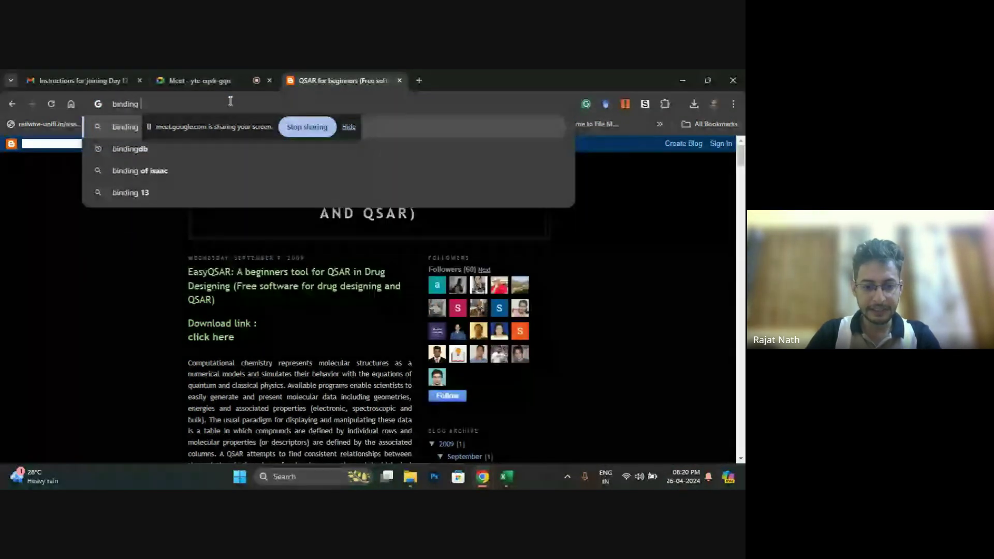
text(db)
key(Return)
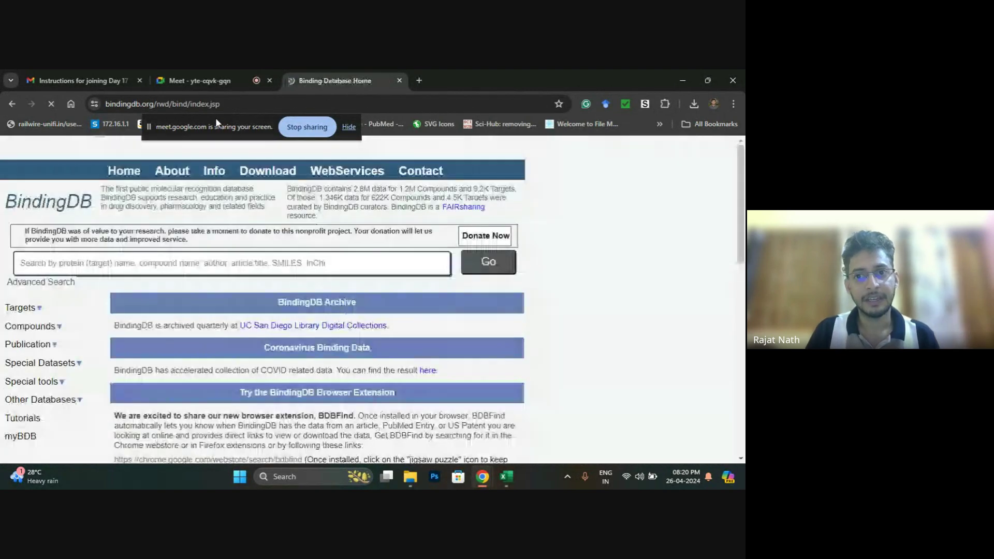
Try to search BindingDB for KRAS, then return to its home page and retry the same search.
drag(216, 117, 626, 147)
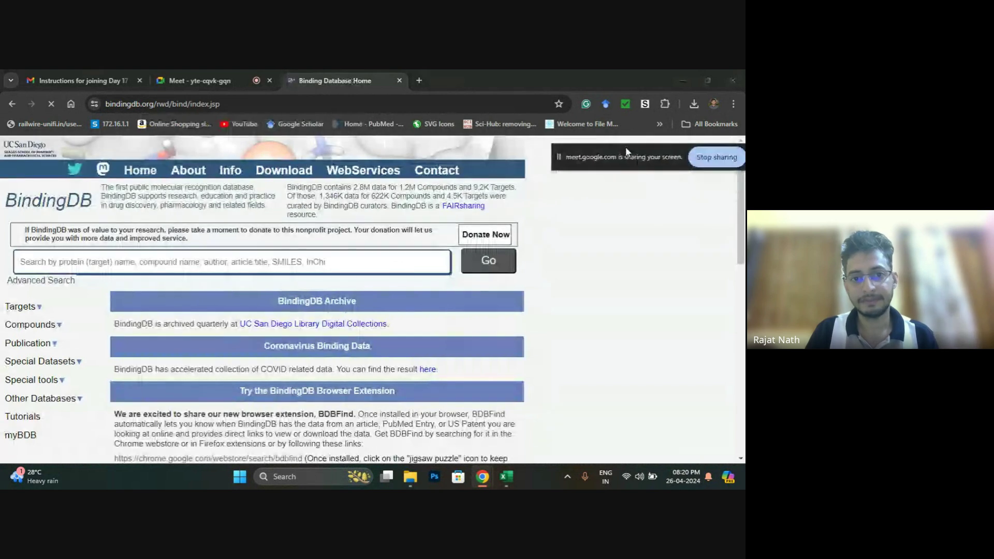
click(67, 264)
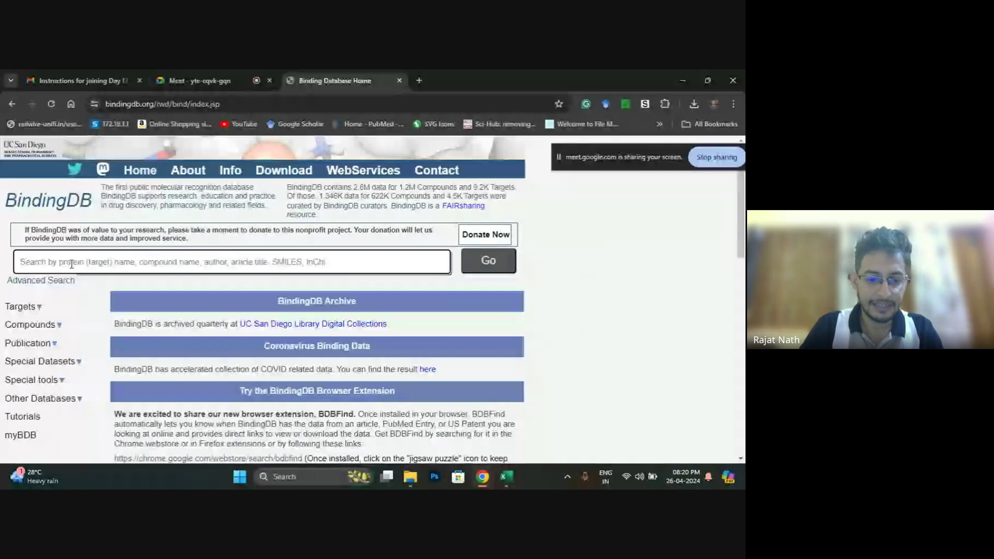
text(KRAS)
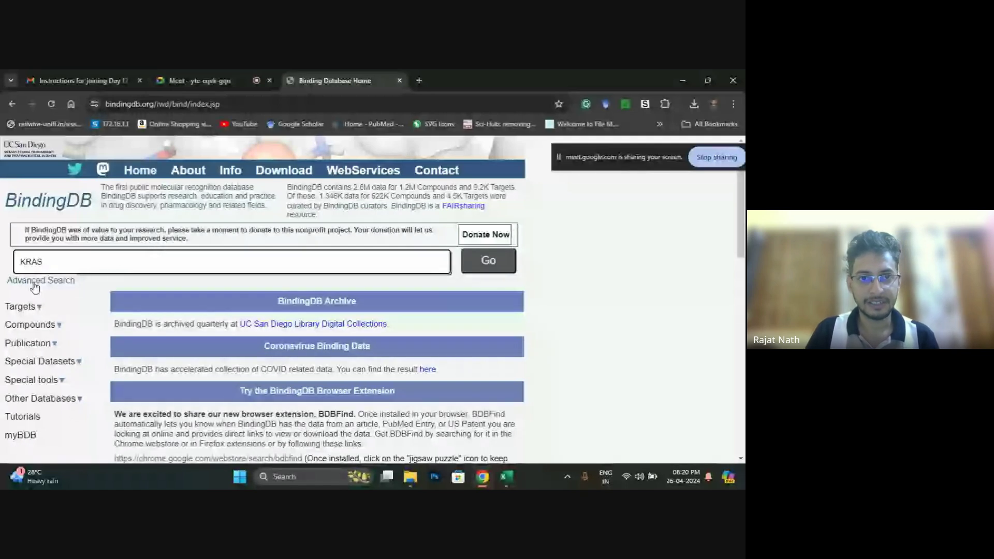
click(476, 264)
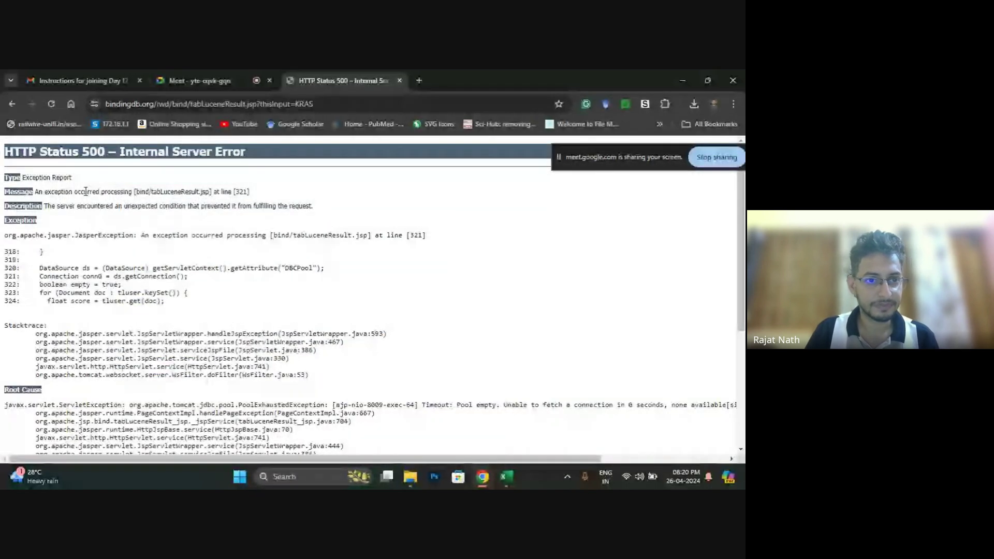
click(20, 104)
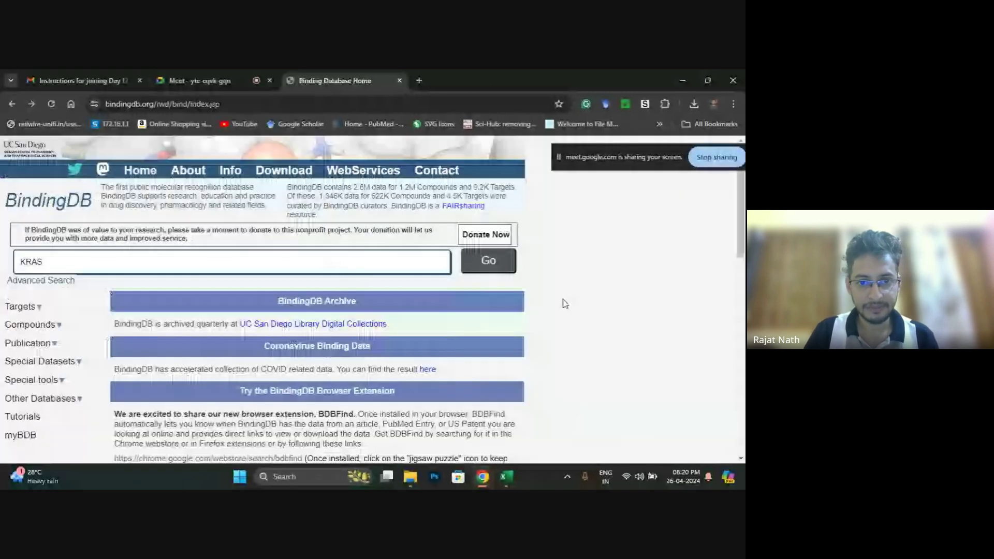
click(483, 264)
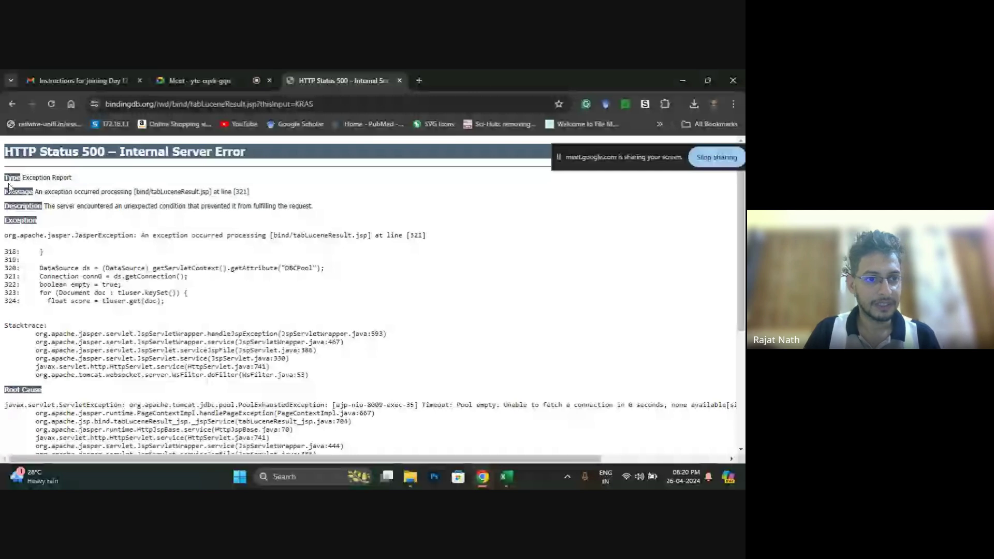
Try to search BindingDB for "Known inhibitors for KRAS" from its home page.
key(alt+Left)
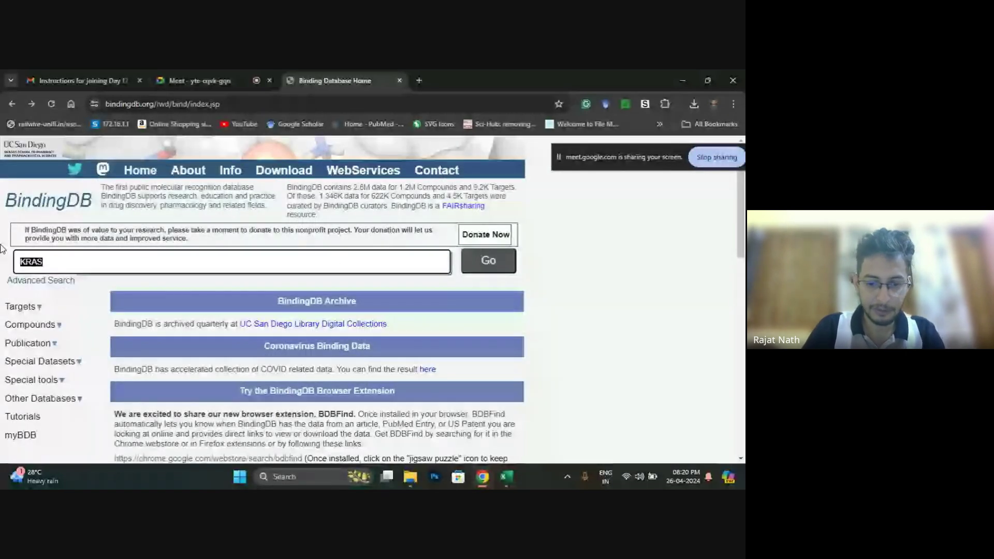
text(Know)
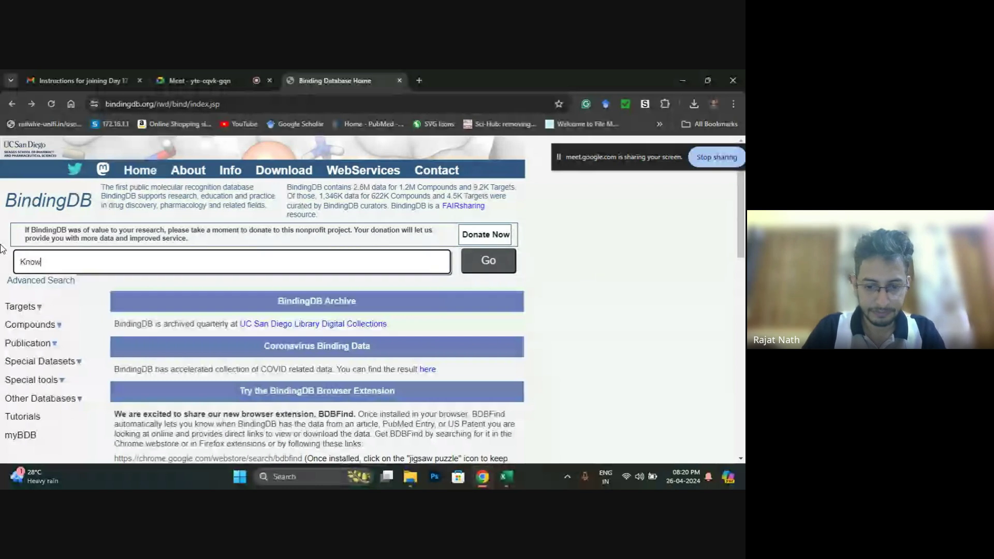
text(n int)
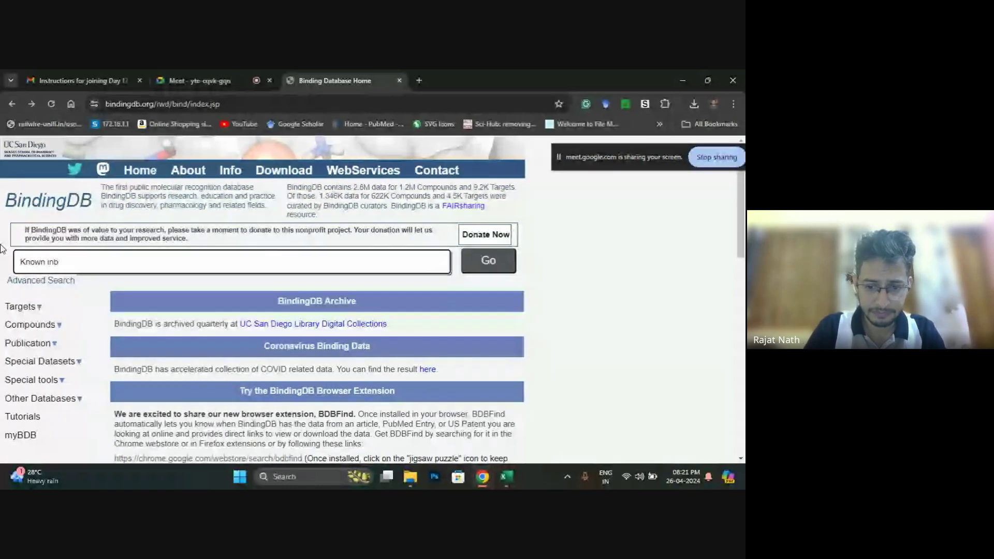
text(hibitors)
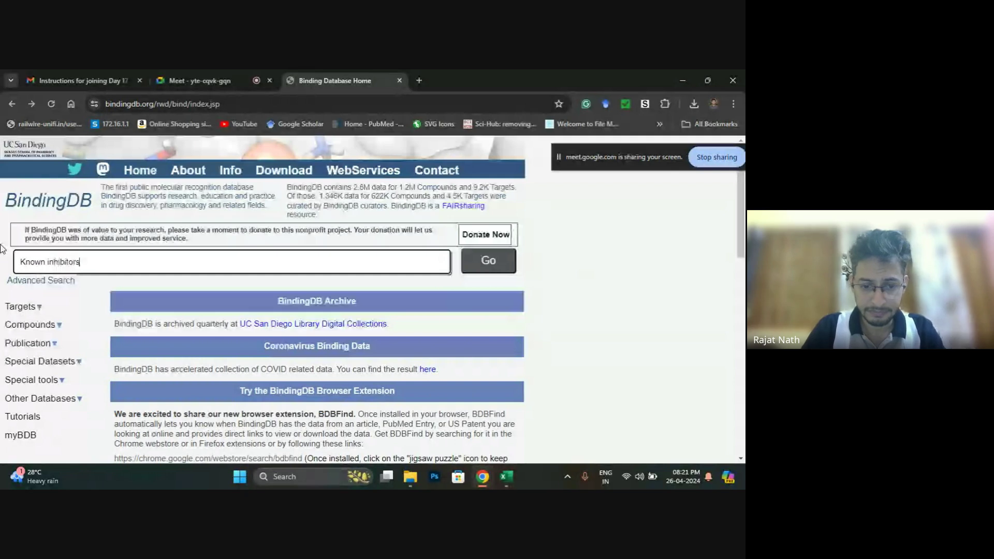
text( for KRAS)
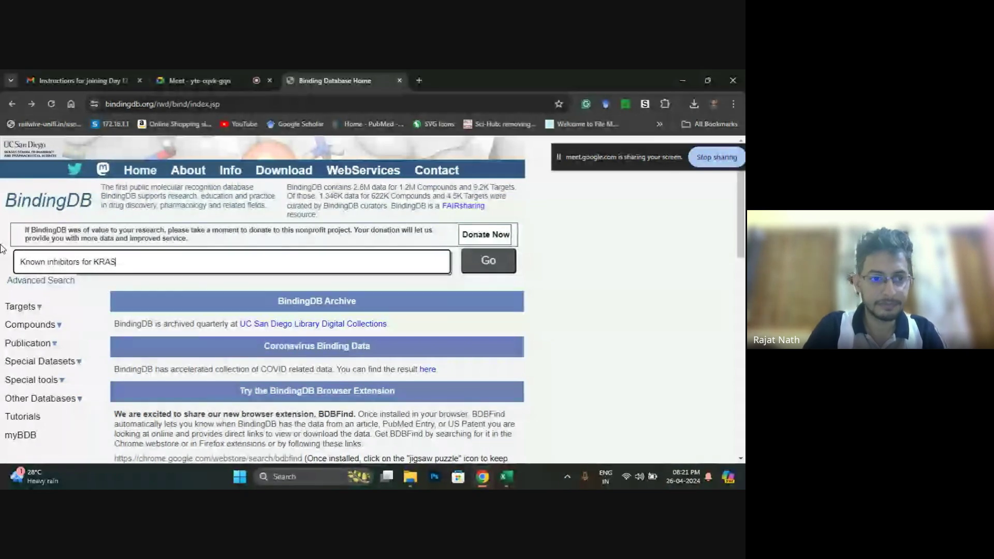
click(512, 267)
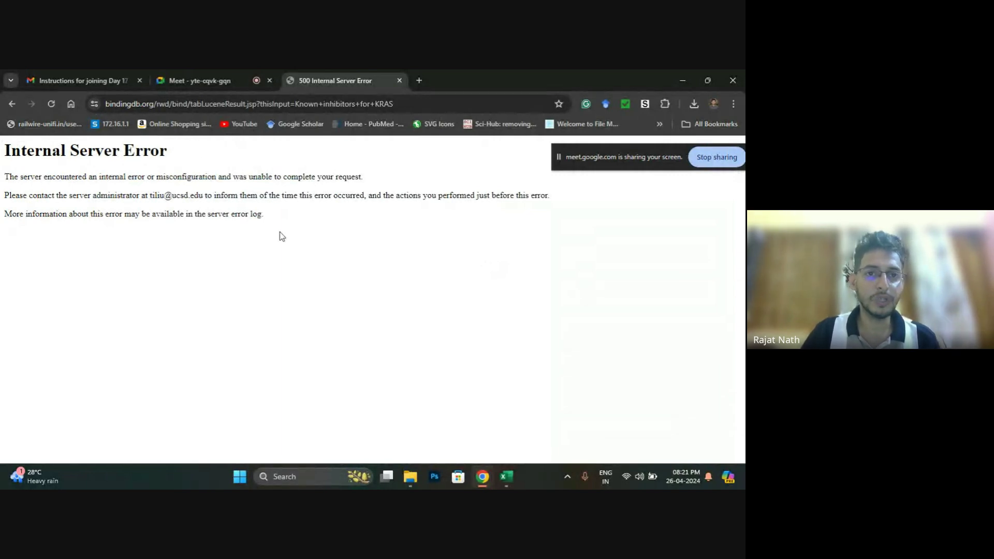
Search the web for "chembl" and open the ChEMBL Database site from EMBL-EBI.
click(135, 105)
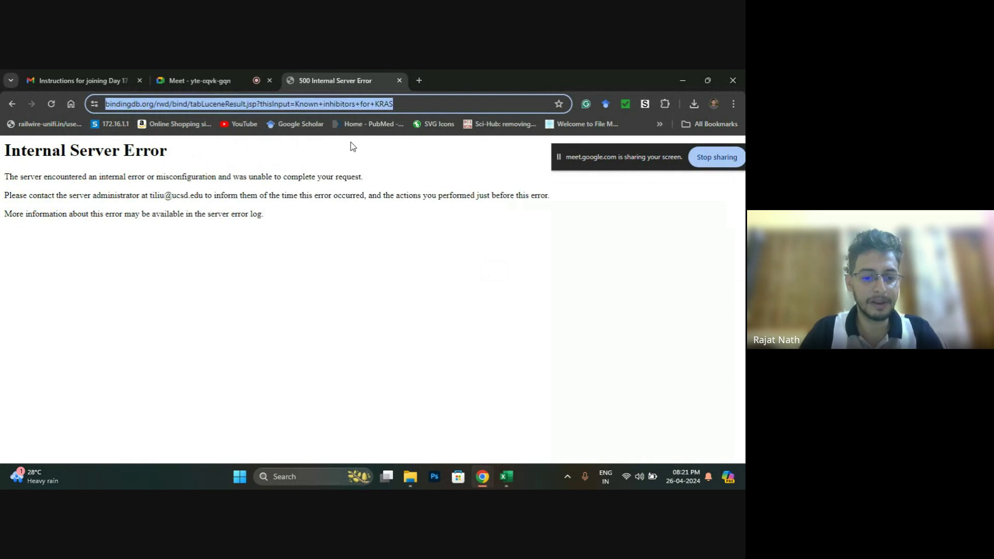
text(chem)
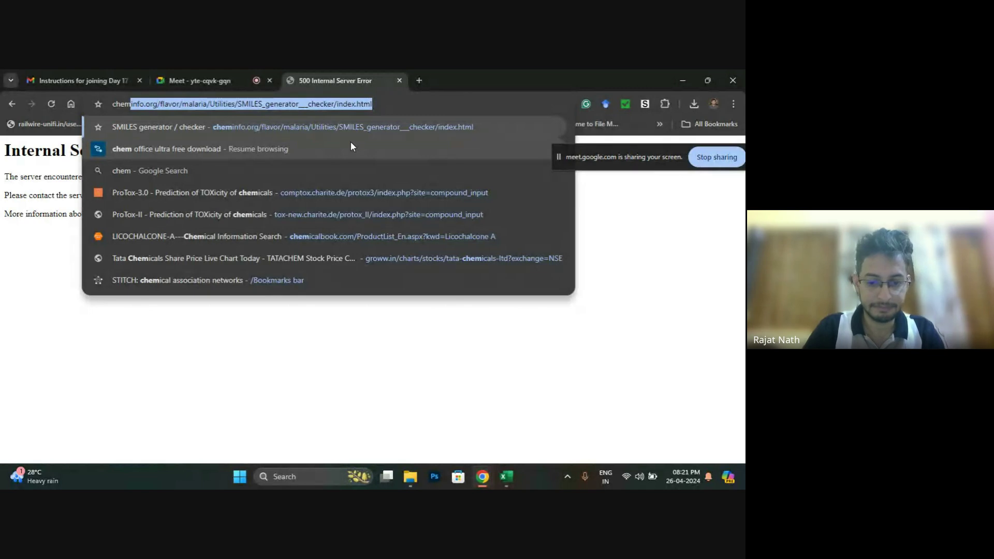
text(bl)
key(Return)
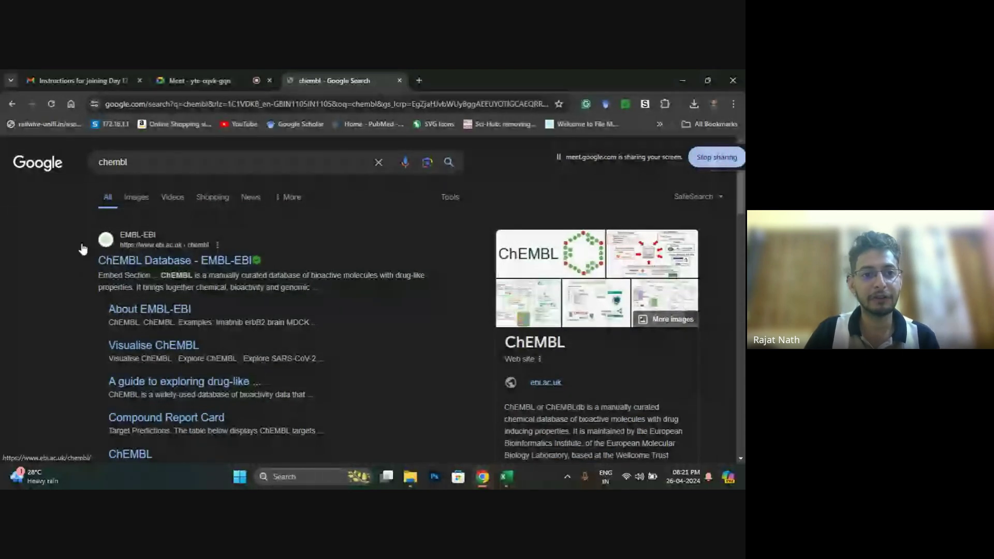
click(143, 261)
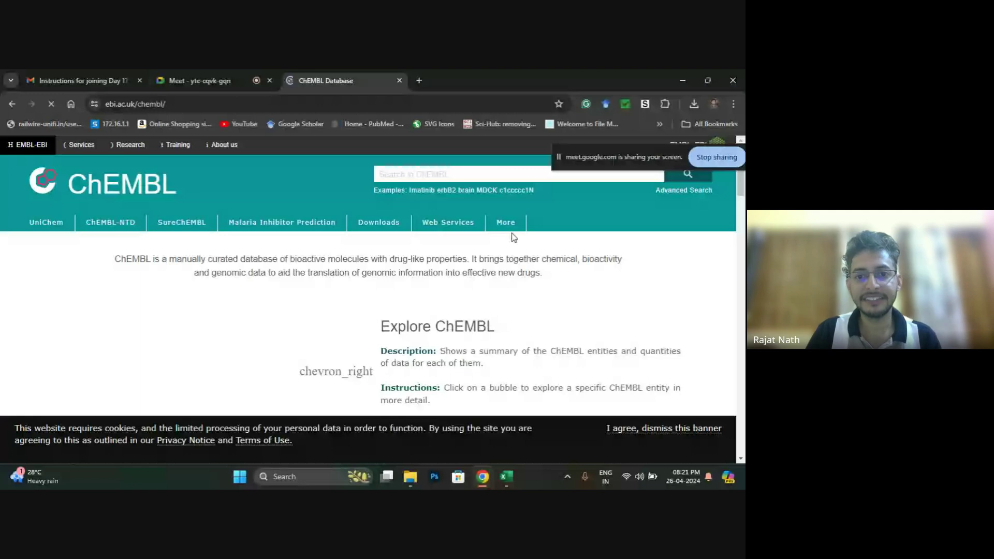
Search ChEMBL for KRAS and show only the Assays results.
text(RAS)
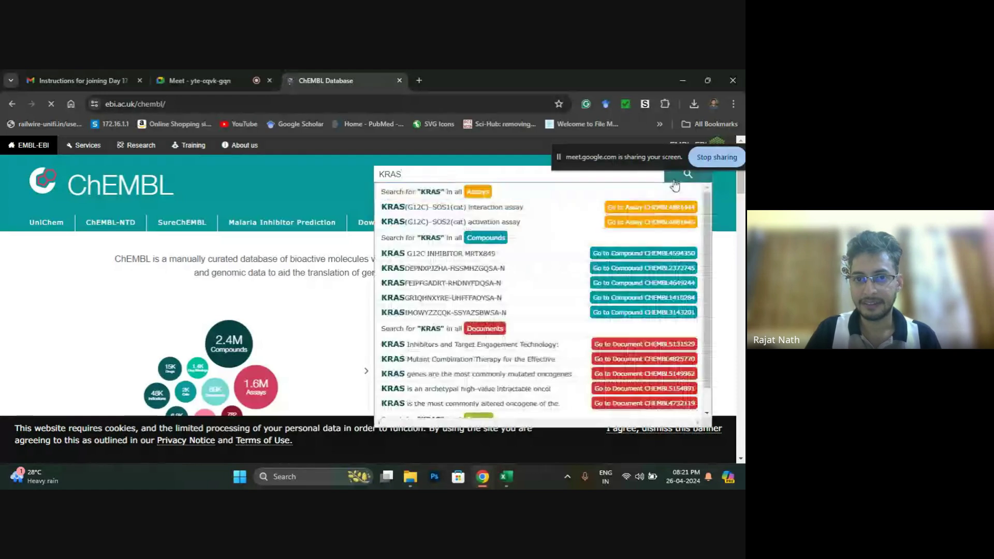
click(681, 184)
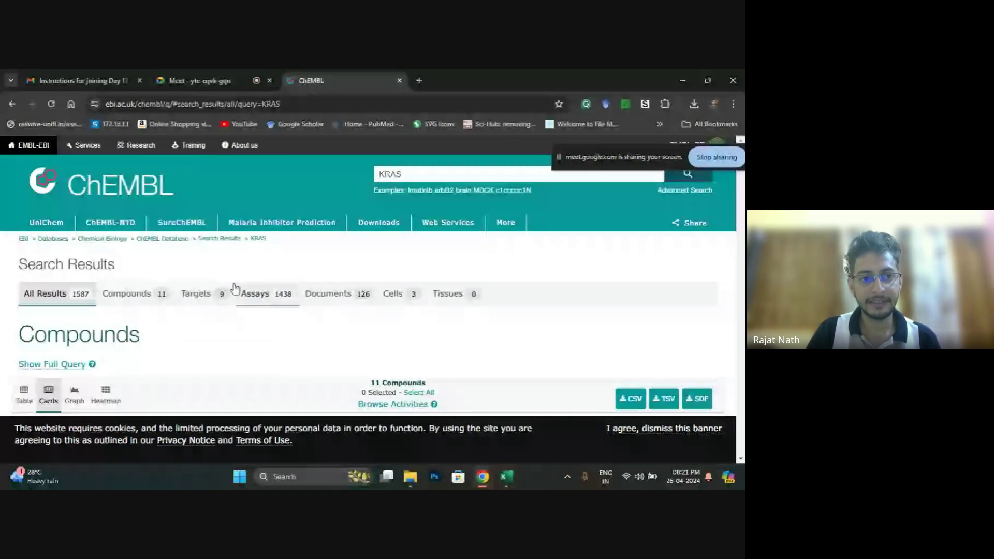
click(266, 299)
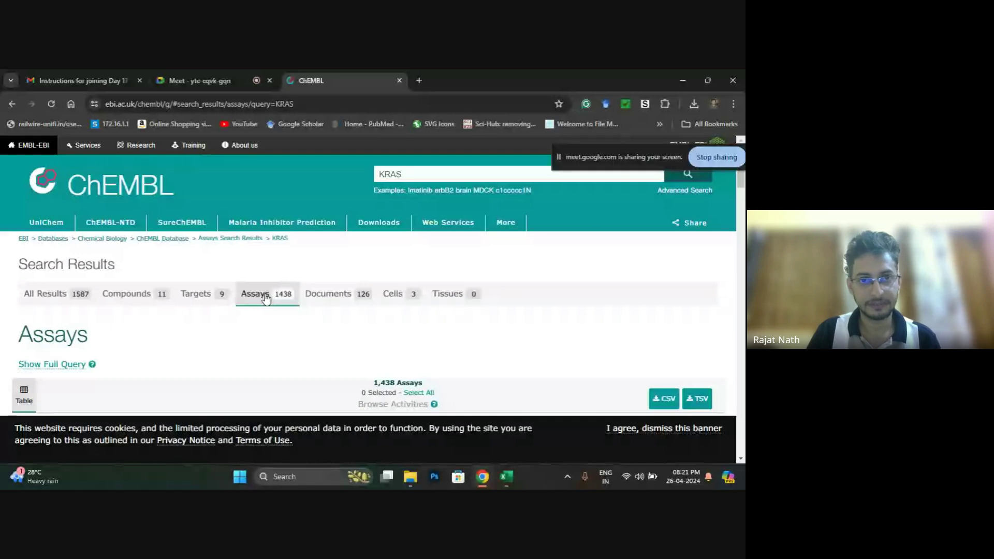
Filter the KRAS assay results by the organism Homo sapiens.
scroll(496, 279, down, 5)
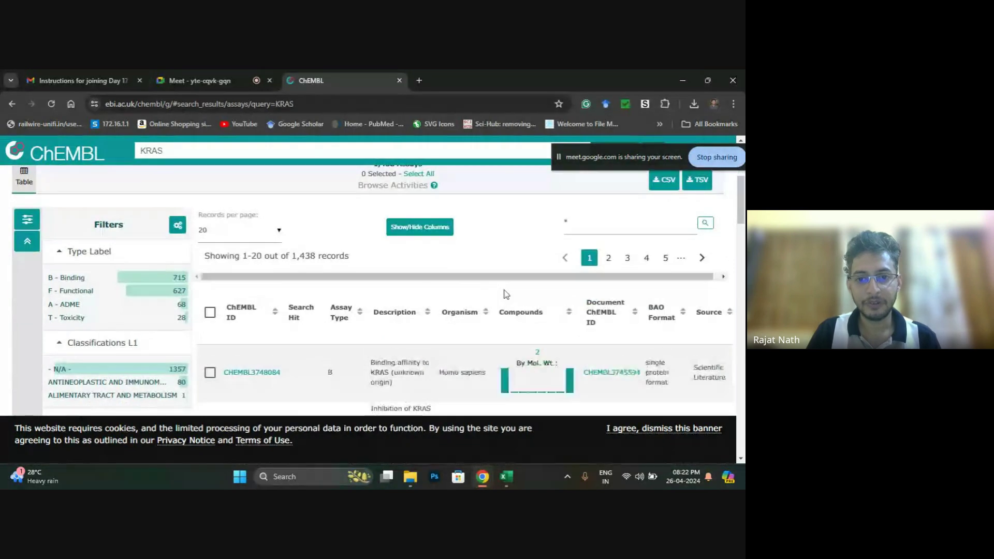
scroll(506, 294, down, 1)
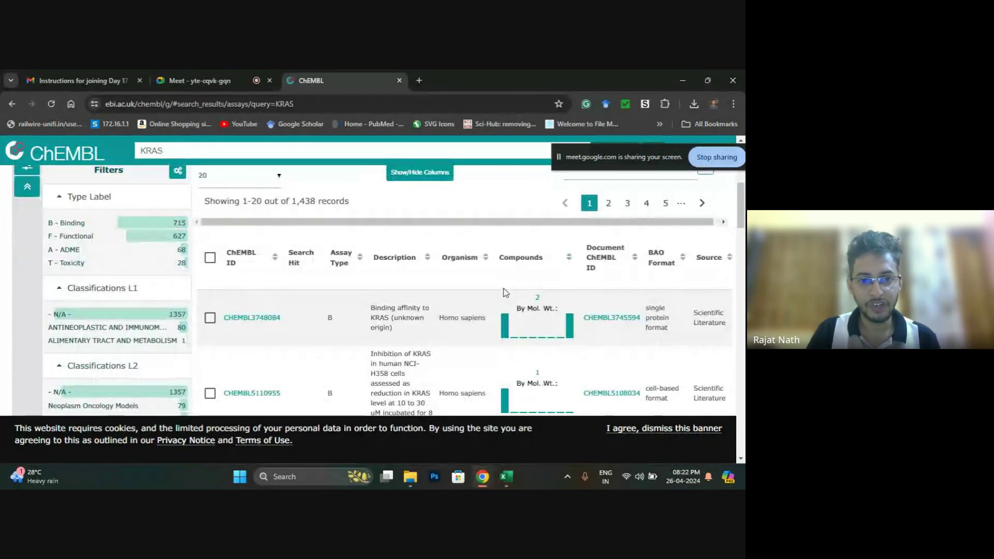
scroll(486, 295, down, 1)
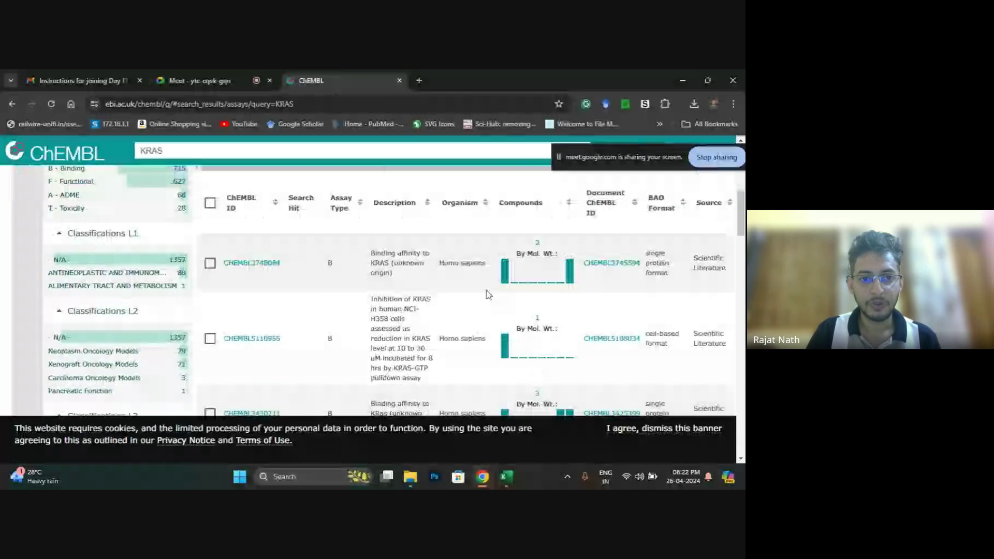
scroll(139, 352, down, 1)
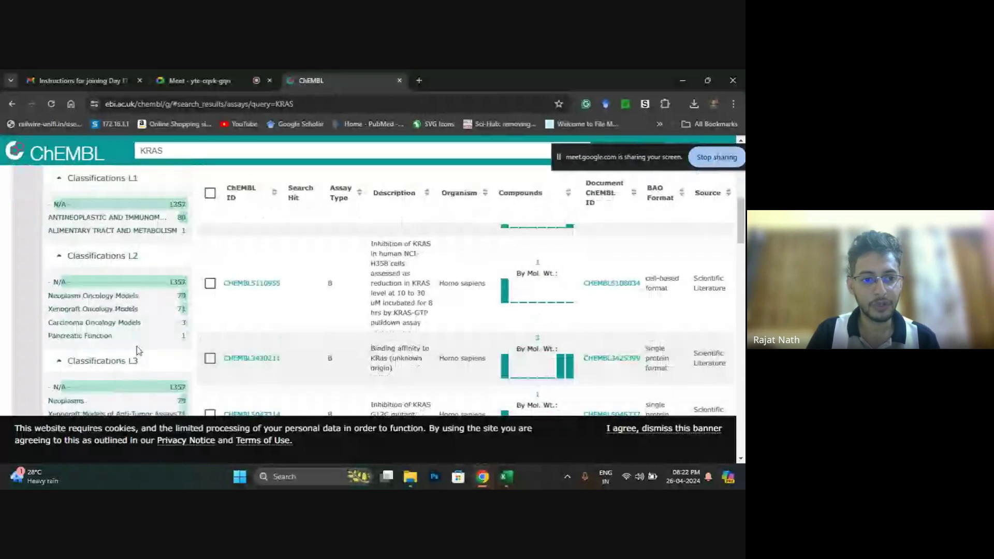
scroll(138, 352, down, 3)
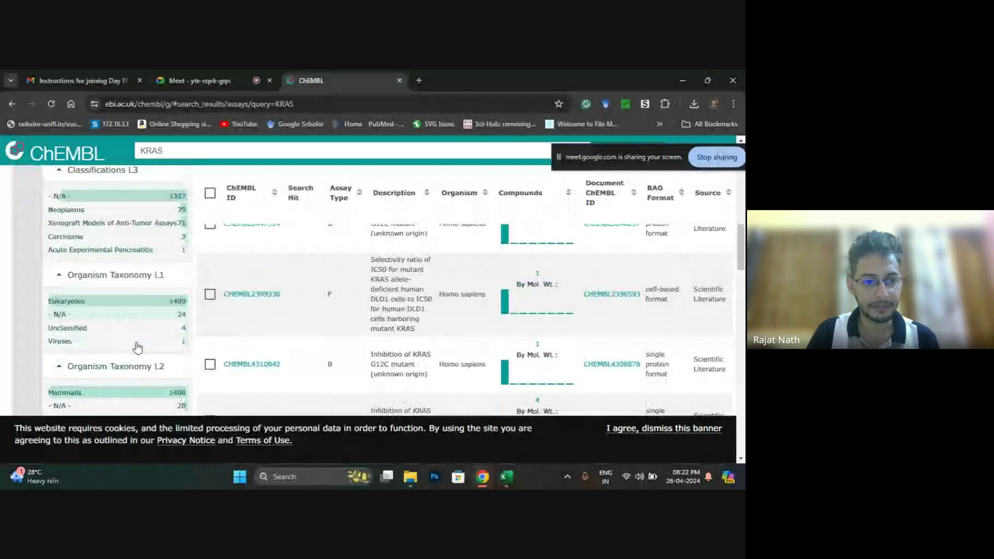
scroll(137, 348, down, 1)
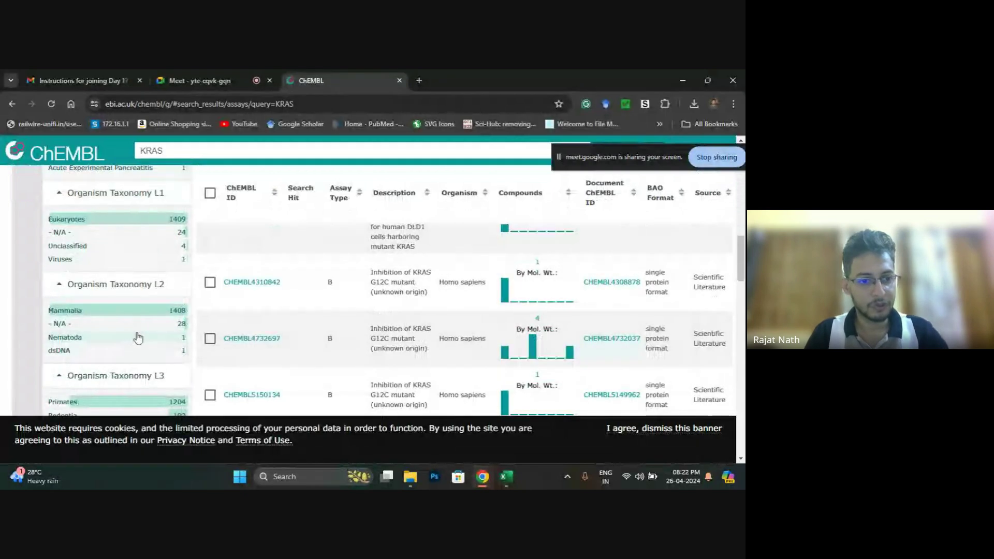
scroll(139, 338, down, 3)
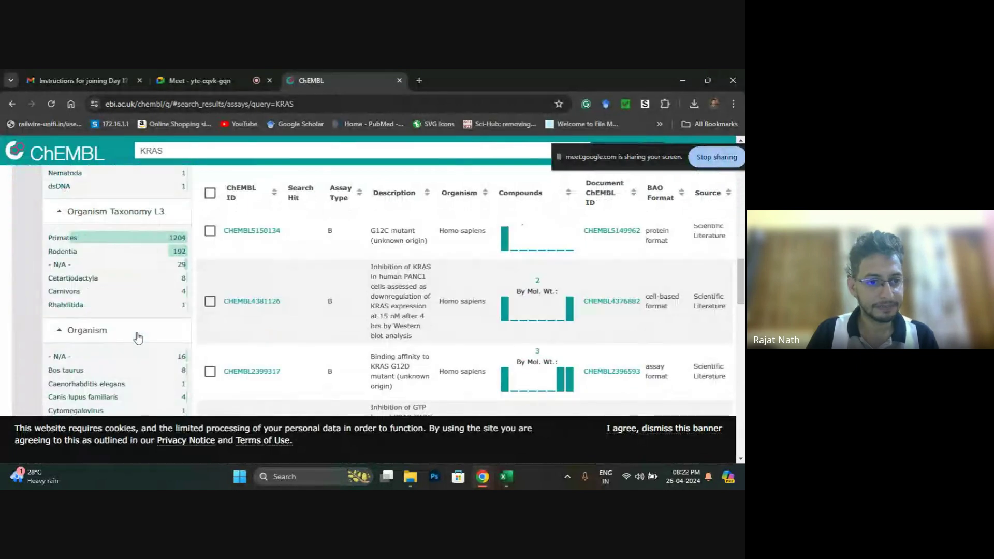
scroll(139, 338, down, 2)
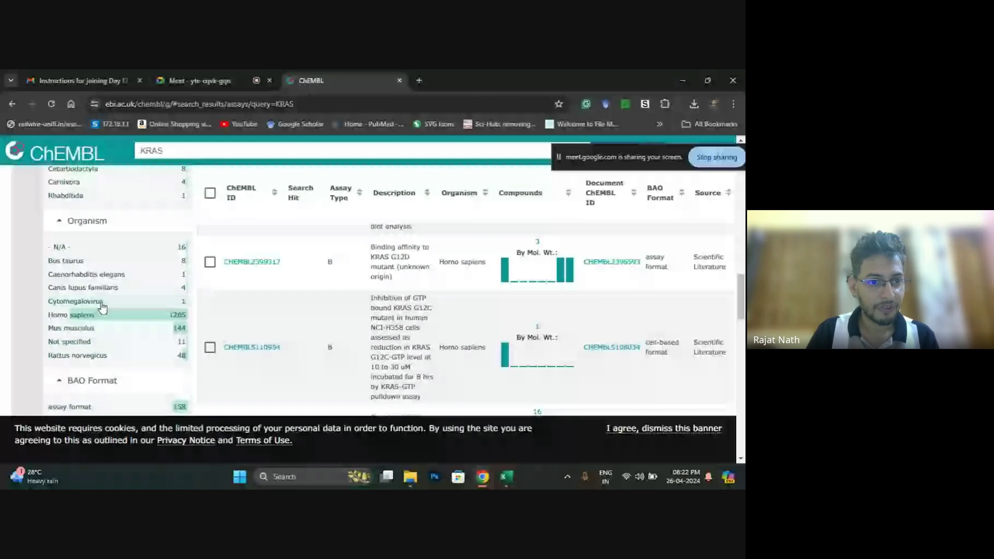
click(65, 316)
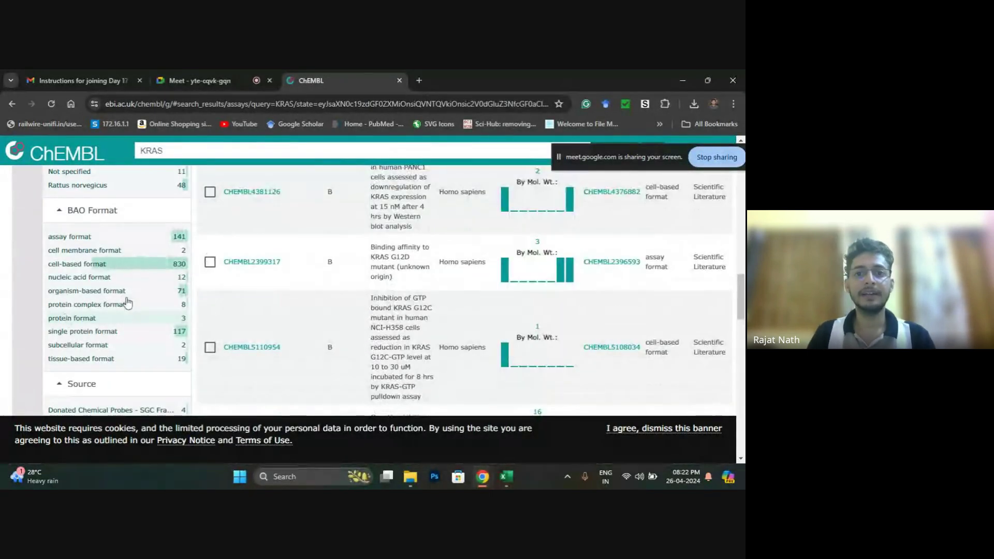
scroll(412, 214, up, 1)
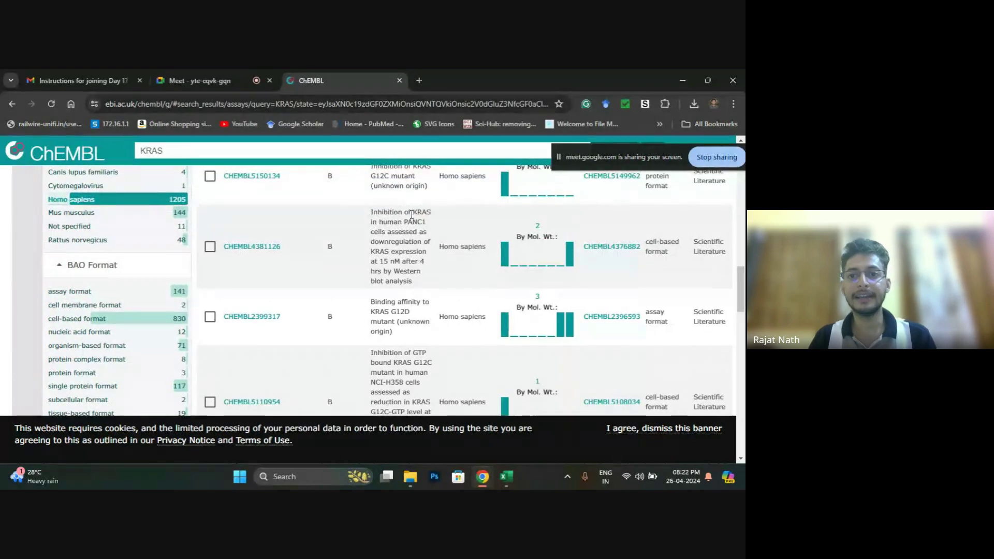
Find assay CHEMBL4420448 on growth inhibition of human NSCLC expressing mutant KRAS and open its linked compounds.
scroll(407, 229, up, 2)
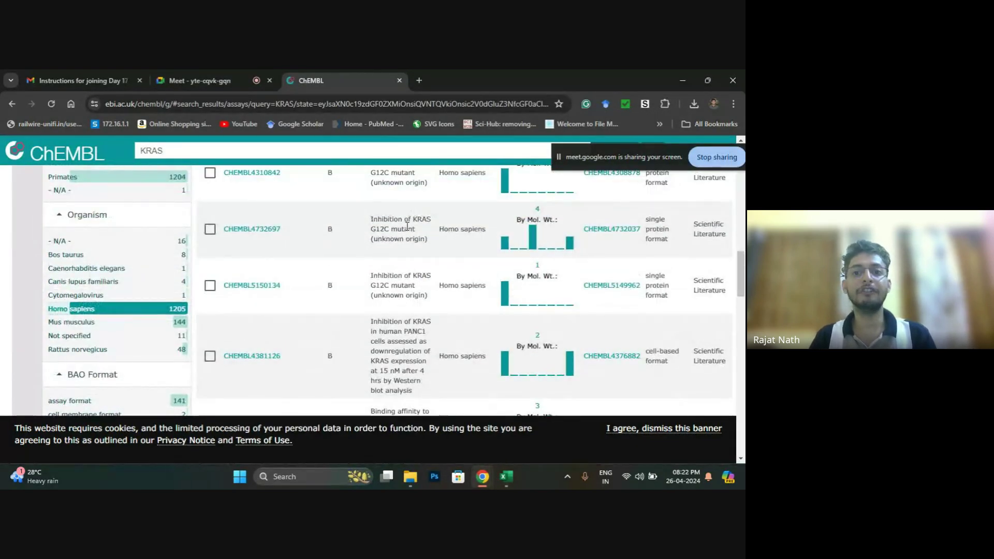
scroll(408, 228, up, 5)
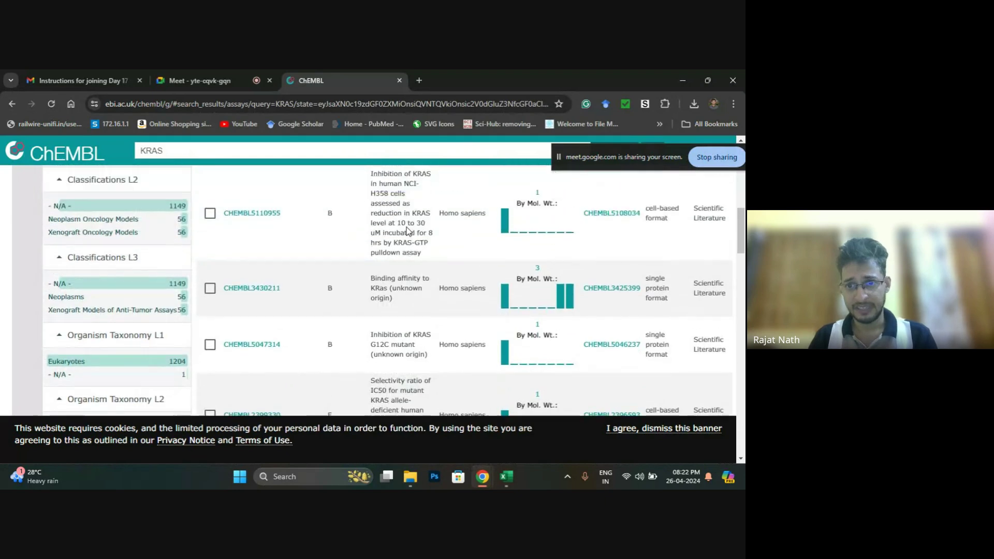
scroll(407, 229, up, 5)
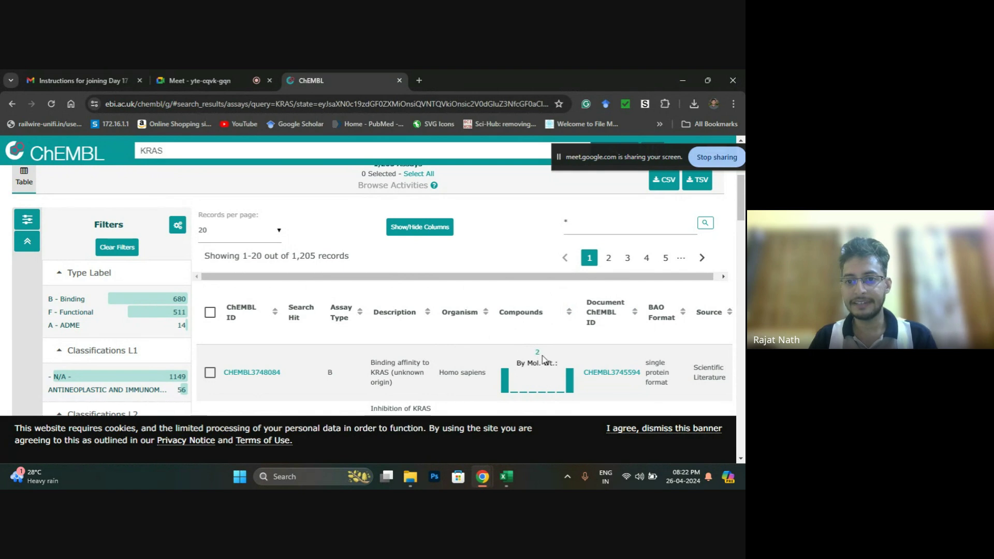
scroll(538, 355, down, 4)
scroll(538, 323, down, 5)
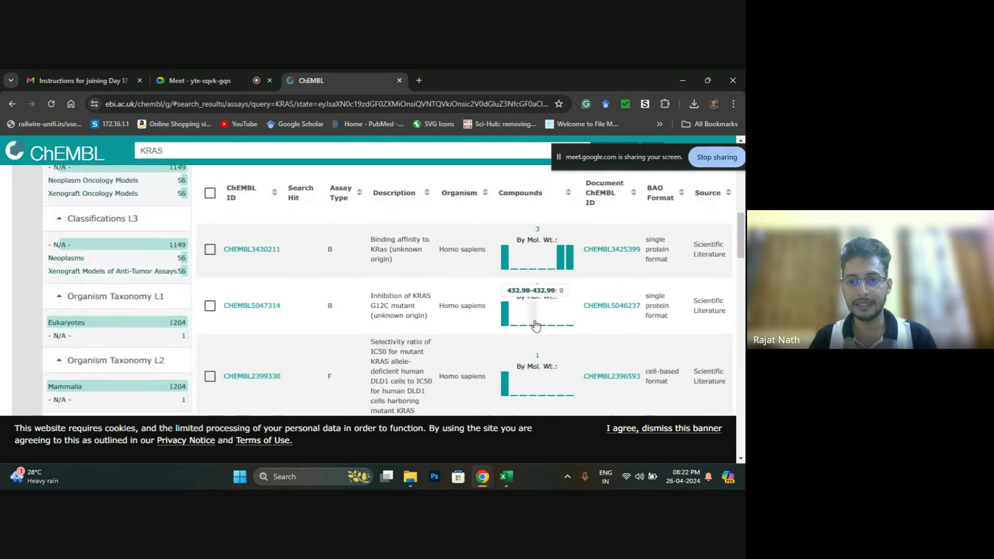
scroll(535, 324, down, 4)
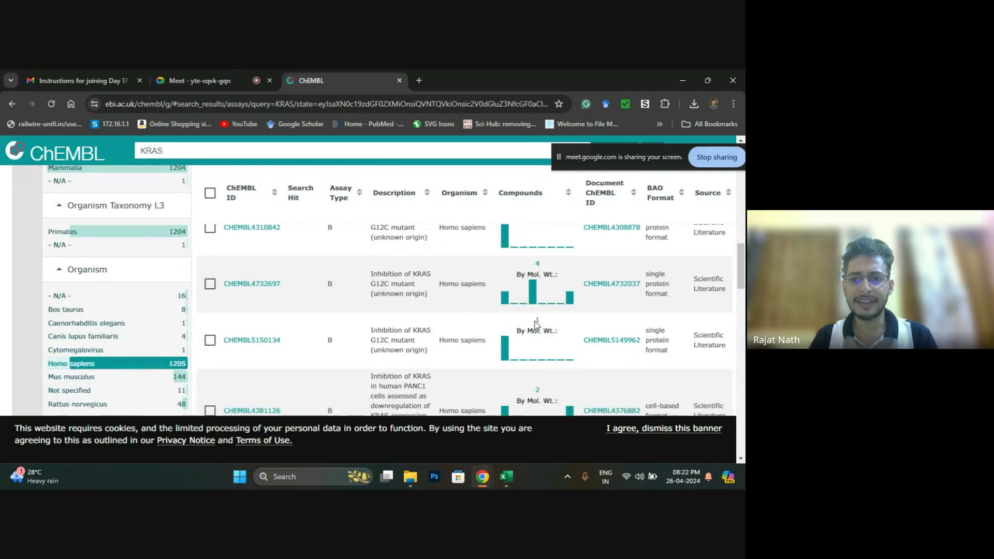
scroll(536, 325, down, 3)
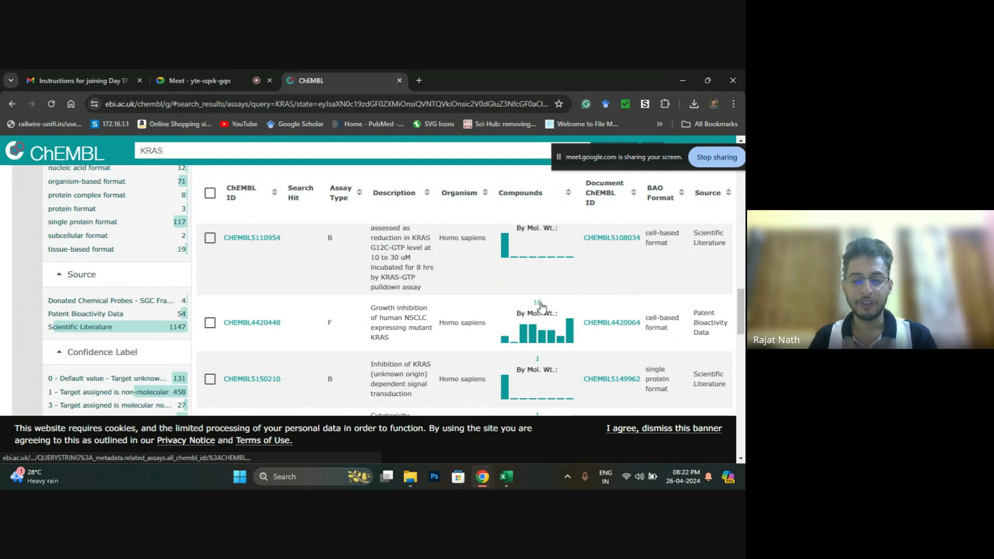
click(538, 305)
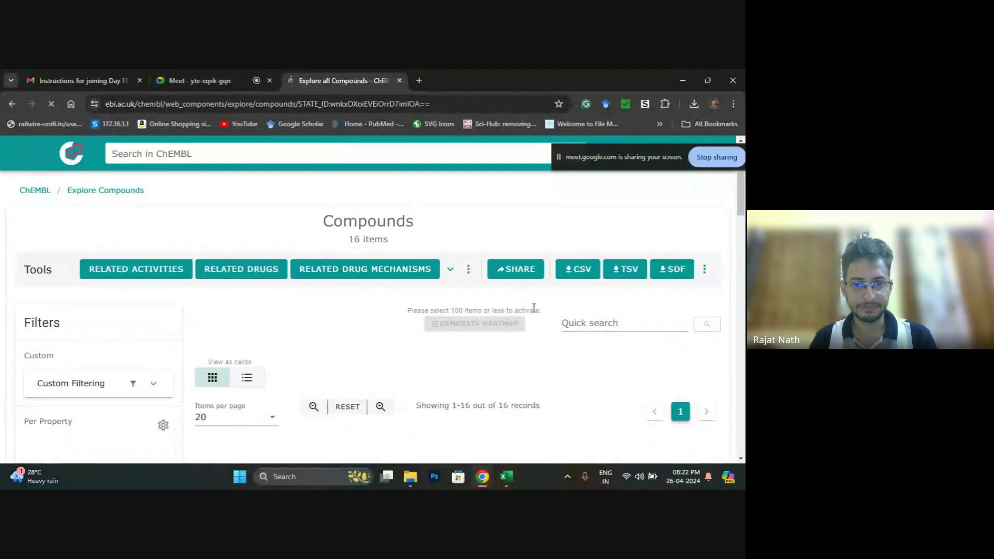
Look through the structures and ChEMBL IDs of the compounds linked to the assay.
scroll(534, 308, down, 5)
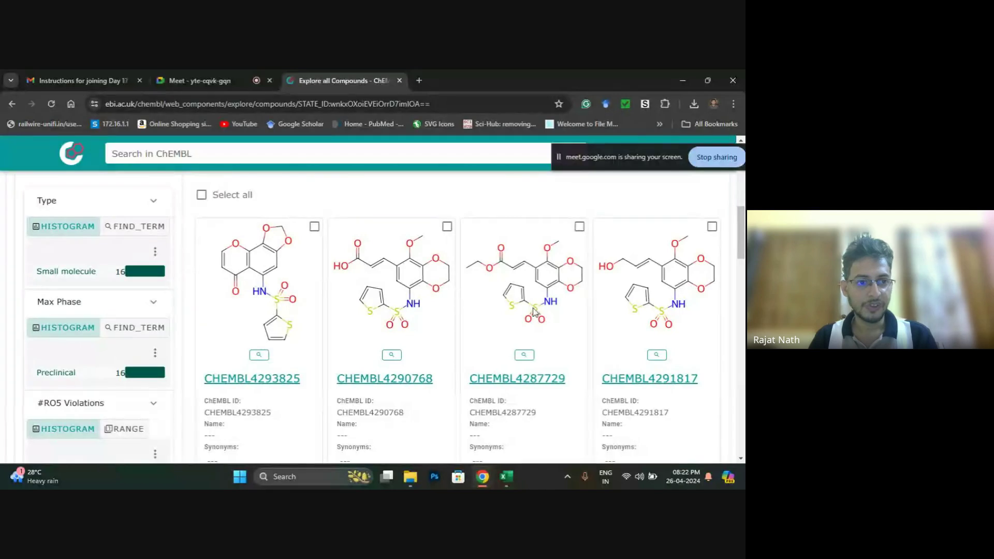
scroll(534, 309, down, 4)
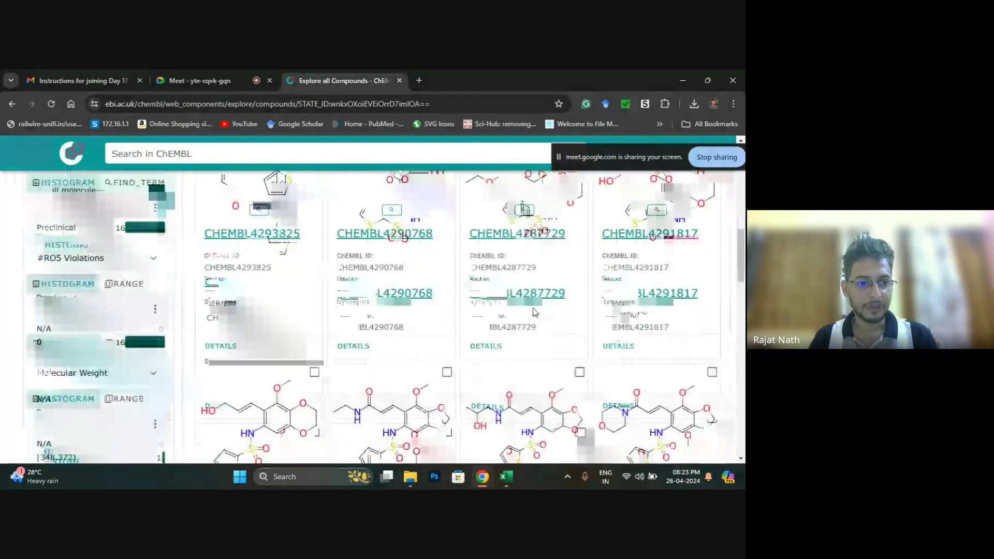
scroll(535, 312, down, 7)
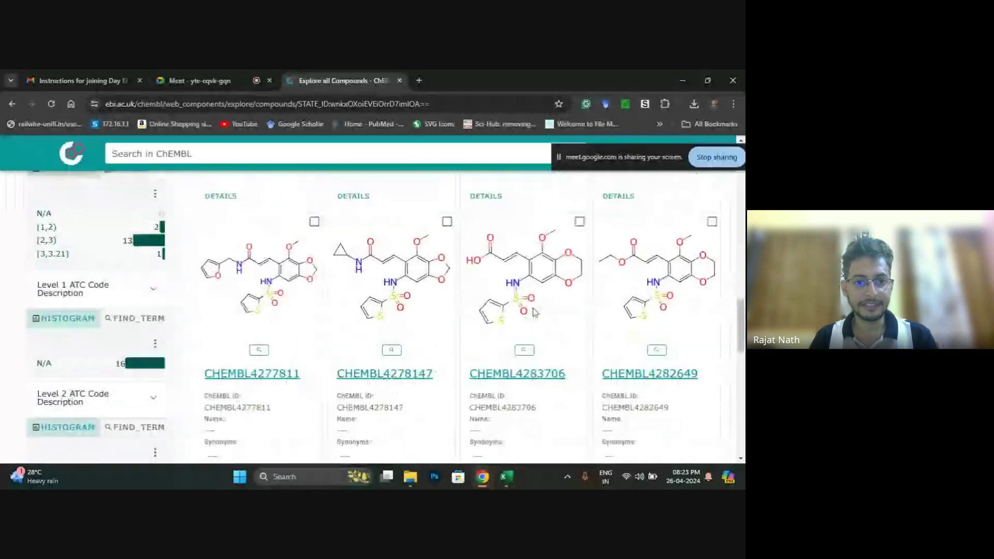
scroll(535, 312, down, 6)
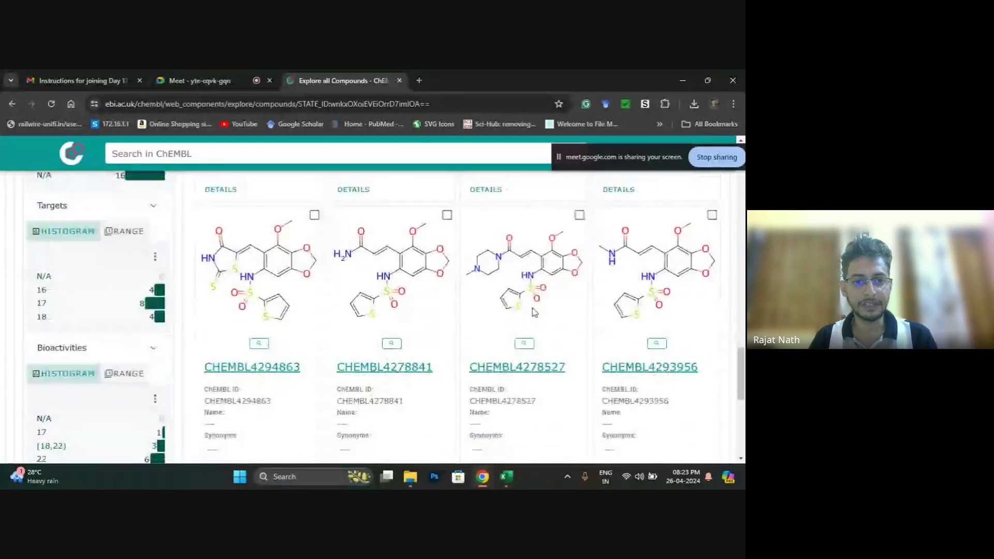
scroll(534, 311, down, 3)
scroll(535, 312, up, 6)
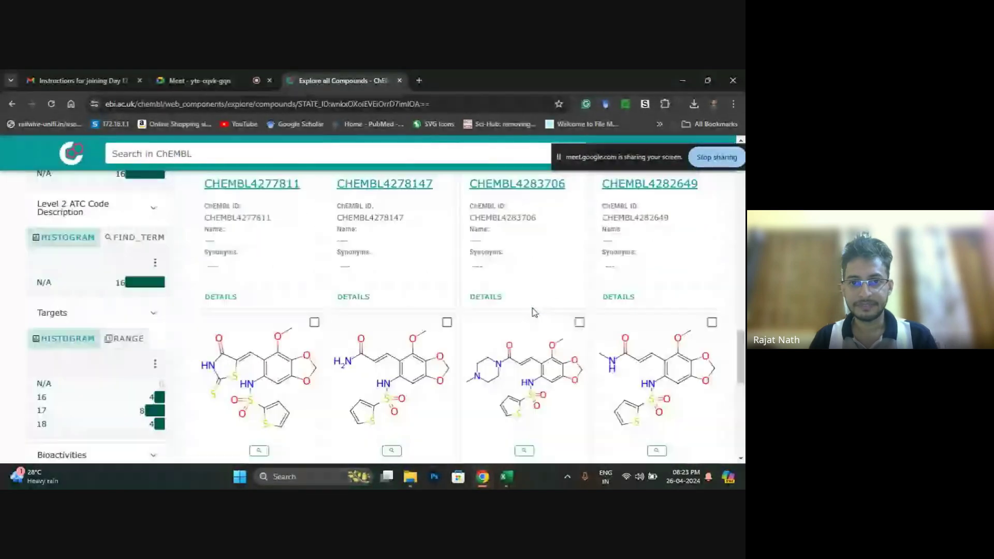
scroll(535, 311, up, 10)
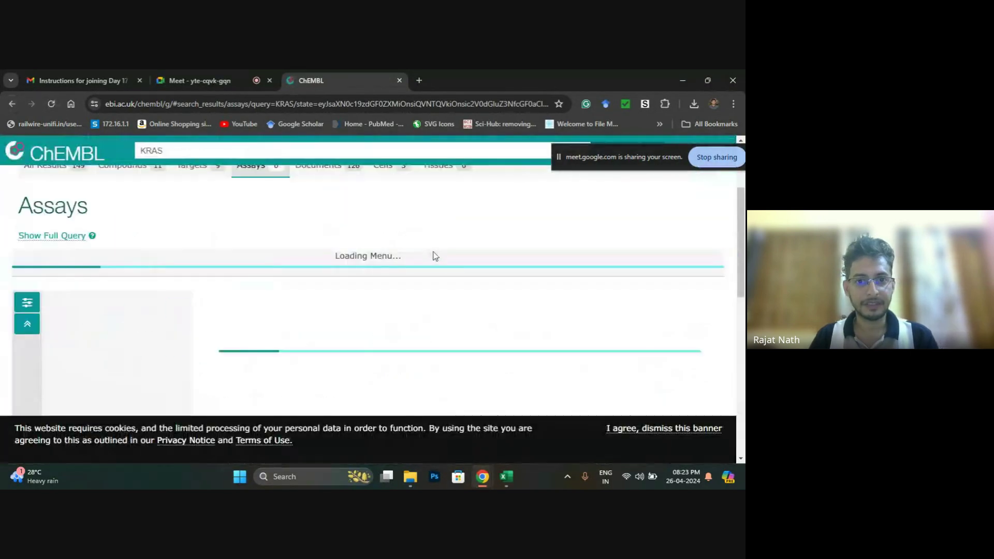
Return to the KRAS assay results and open the report card of assay CHEMBL4420448.
scroll(435, 258, down, 5)
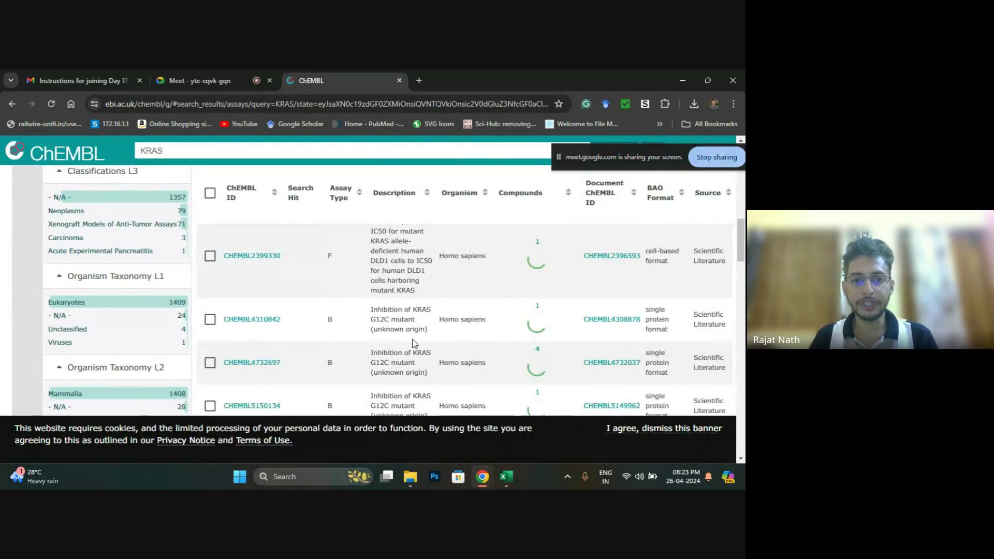
scroll(513, 310, down, 3)
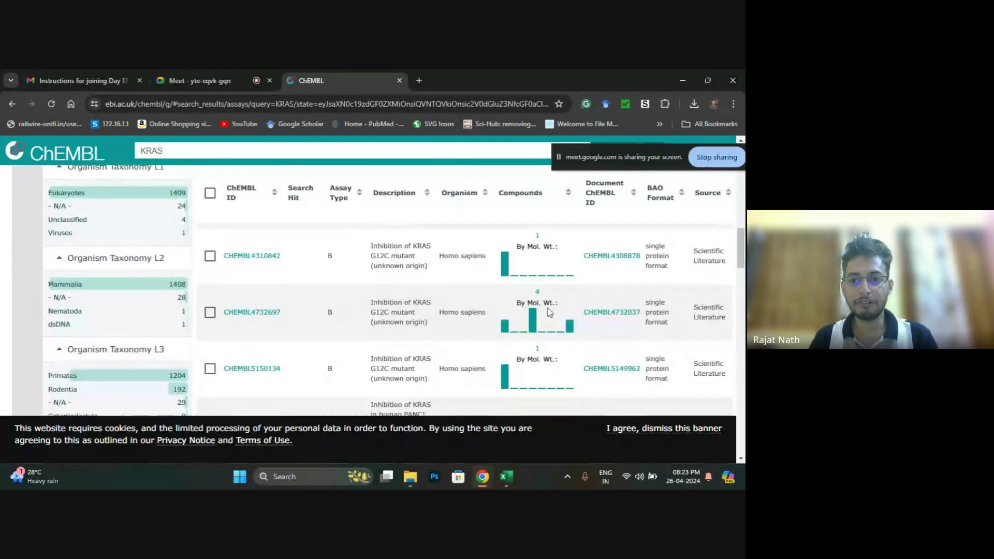
scroll(510, 318, down, 3)
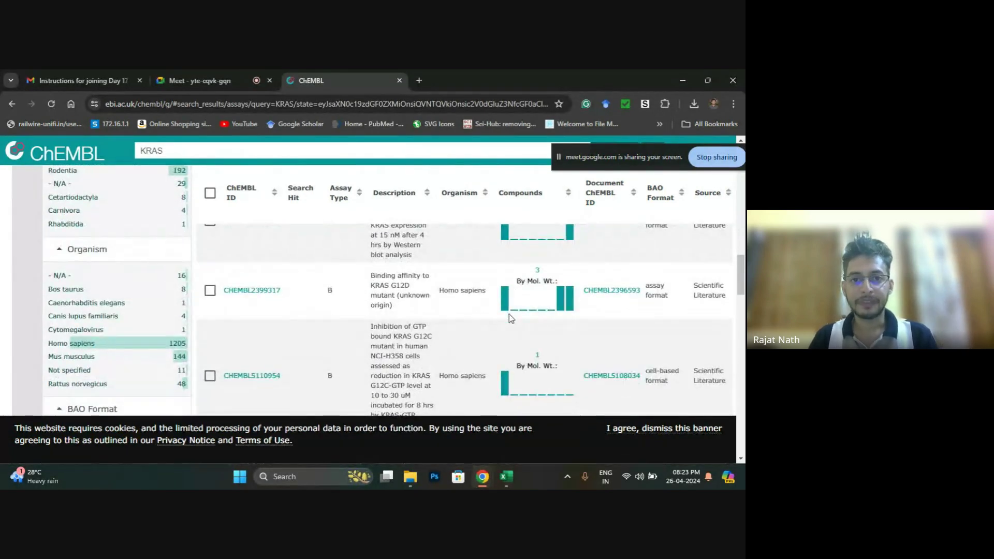
scroll(492, 295, down, 3)
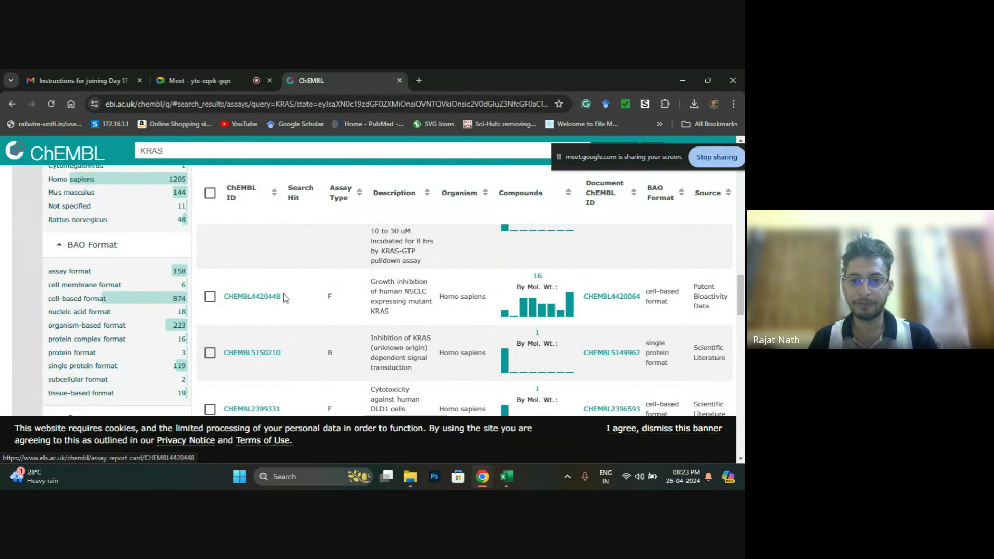
click(243, 299)
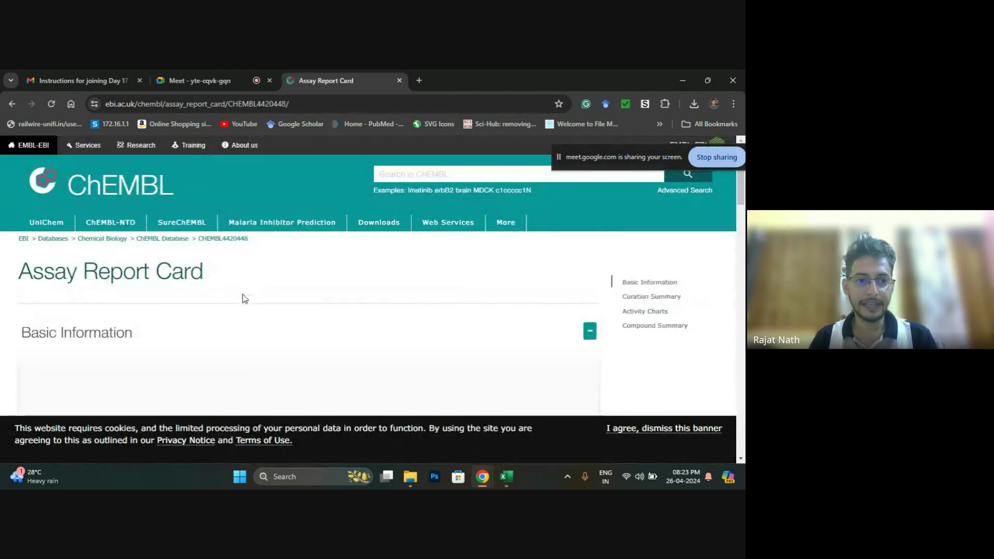
Review the assay report card and open the IC50 activity records from its Bioactivity chart.
scroll(245, 299, down, 2)
scroll(244, 300, down, 2)
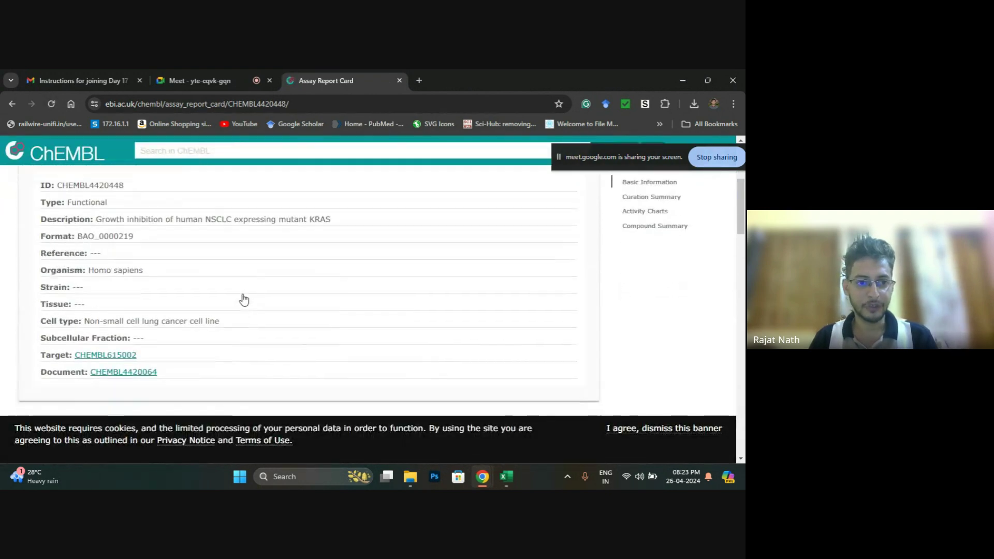
scroll(244, 300, down, 4)
scroll(244, 300, down, 2)
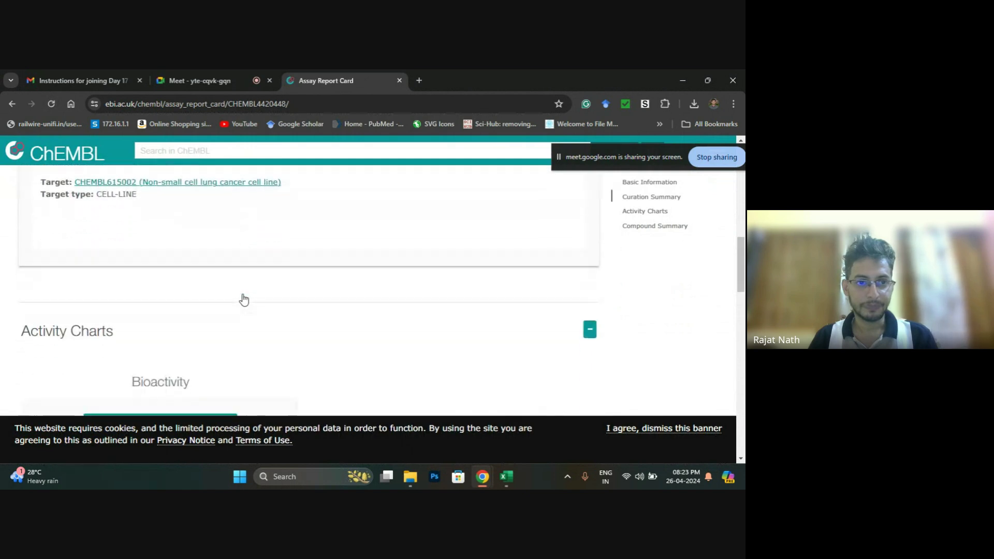
scroll(244, 300, down, 4)
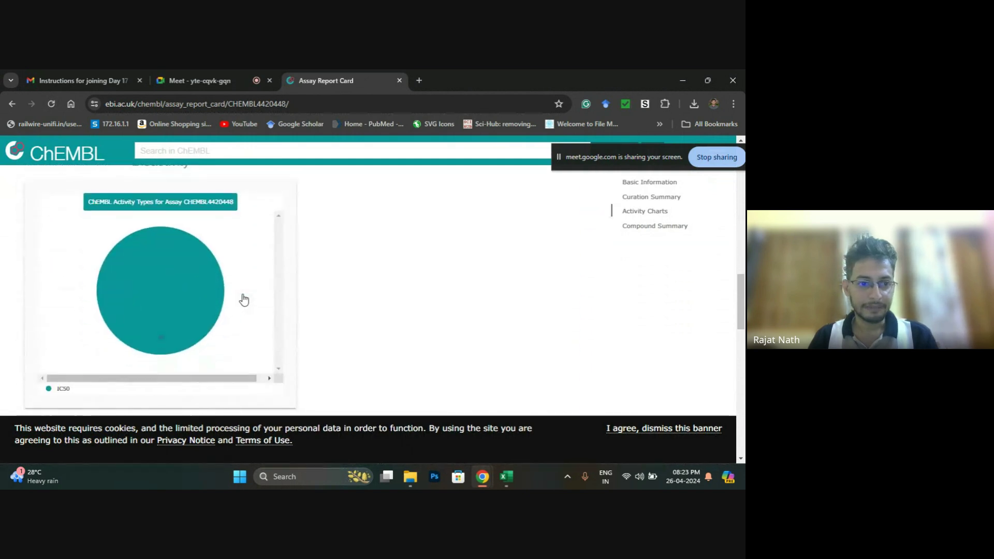
scroll(244, 299, down, 1)
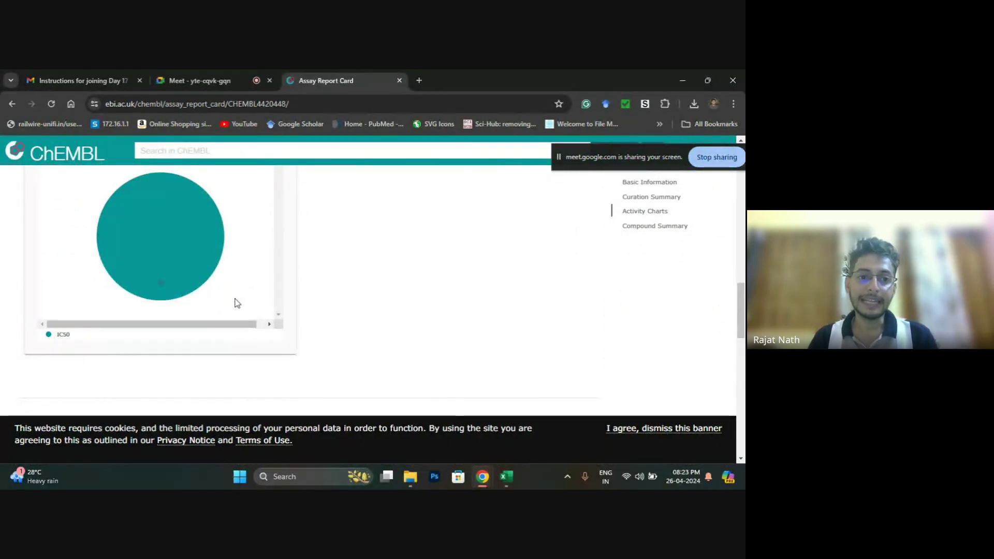
click(61, 333)
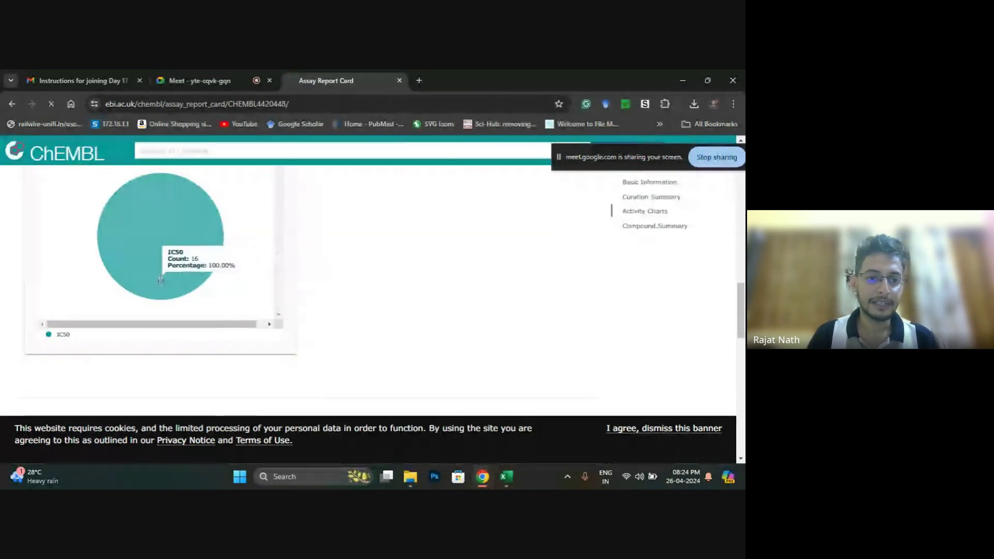
click(174, 269)
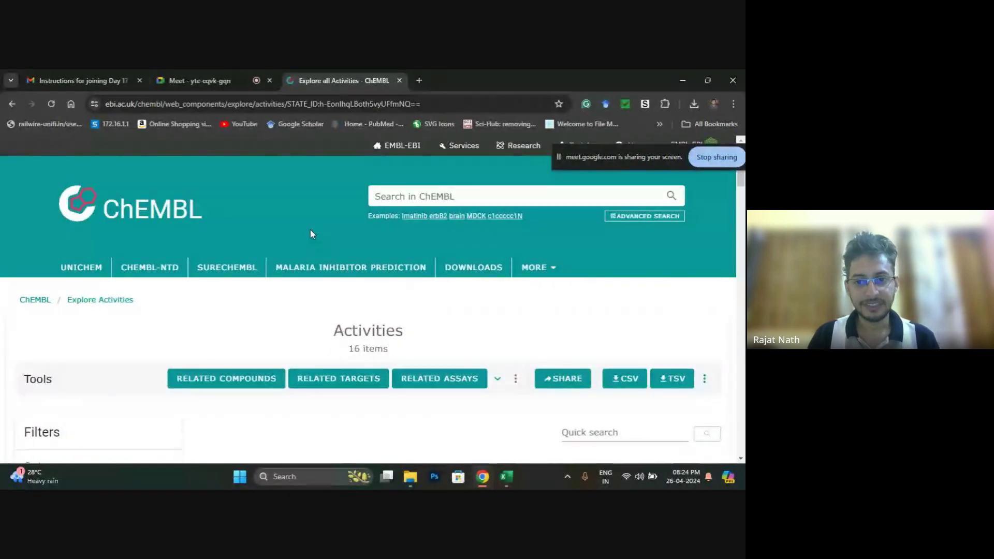
Look over the IC50 activity records and generate a CSV file of them.
scroll(312, 234, down, 1)
scroll(312, 234, down, 6)
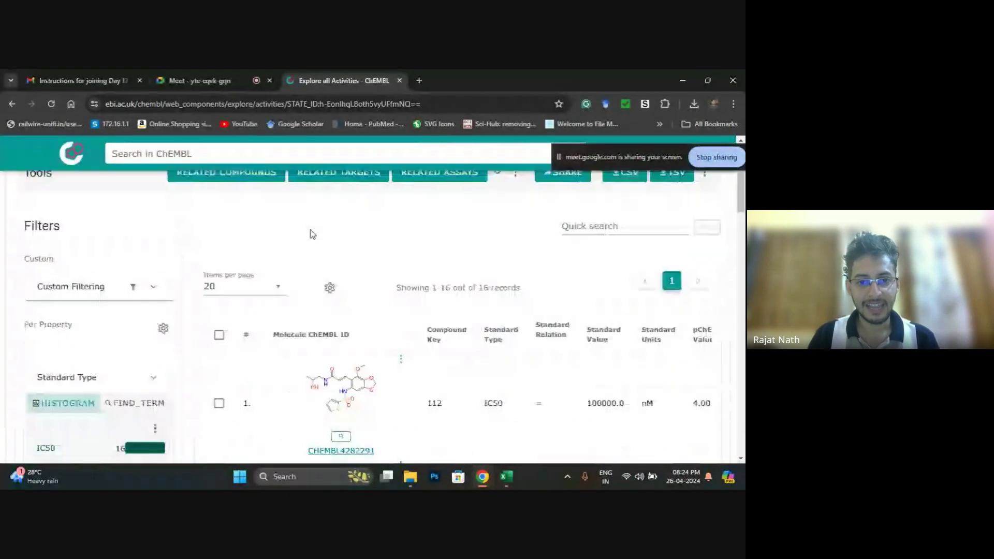
scroll(310, 232, up, 7)
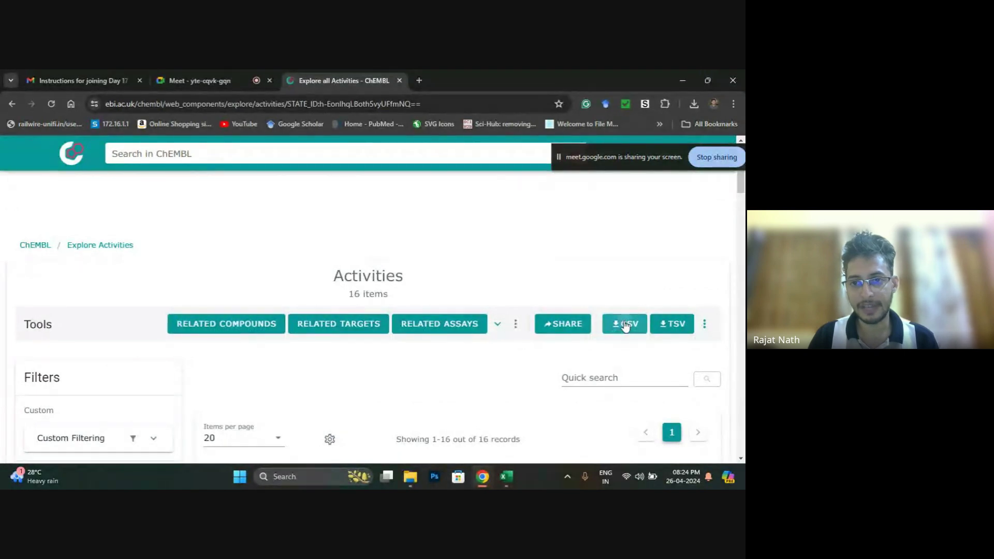
click(625, 324)
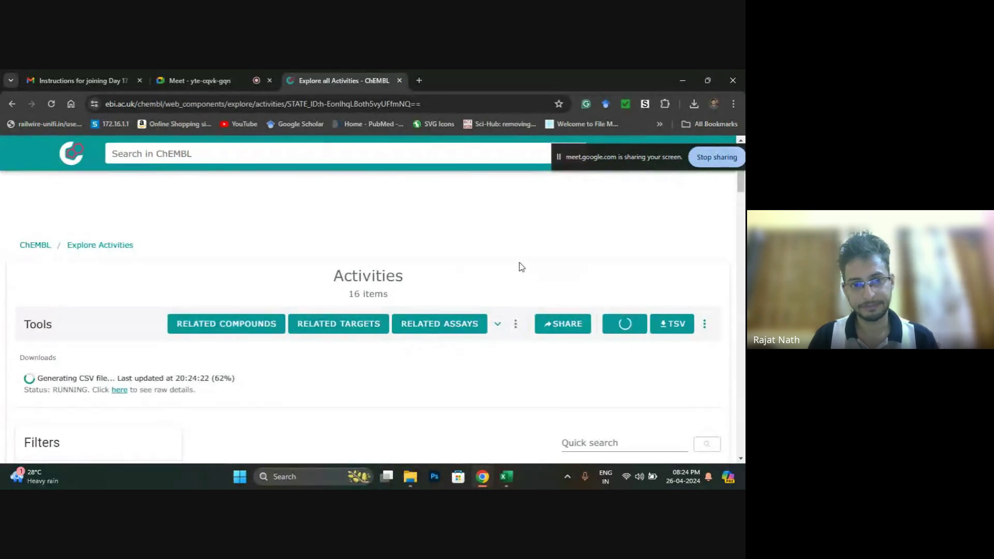
Check the in-call messages in Google Meet and return to the ChEMBL Activities page.
click(185, 73)
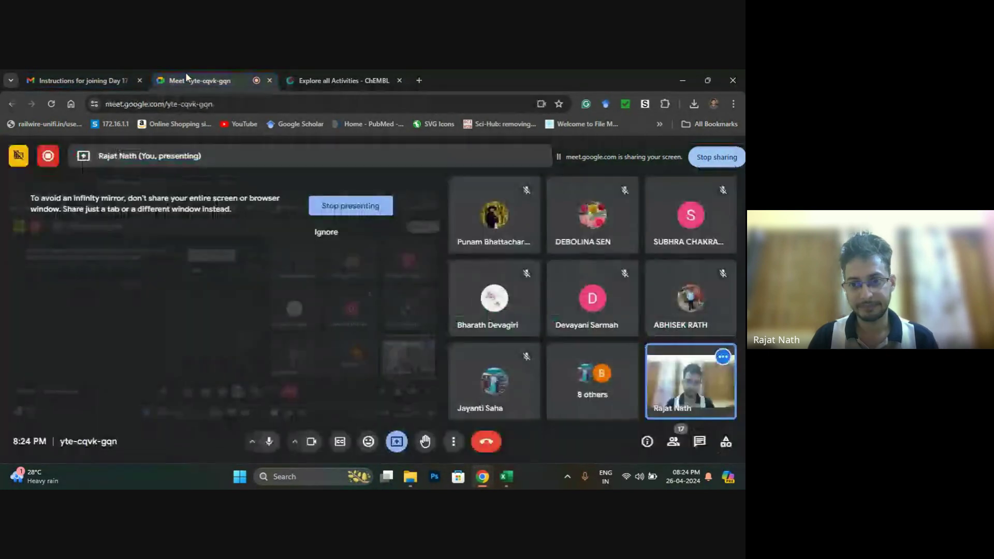
click(699, 443)
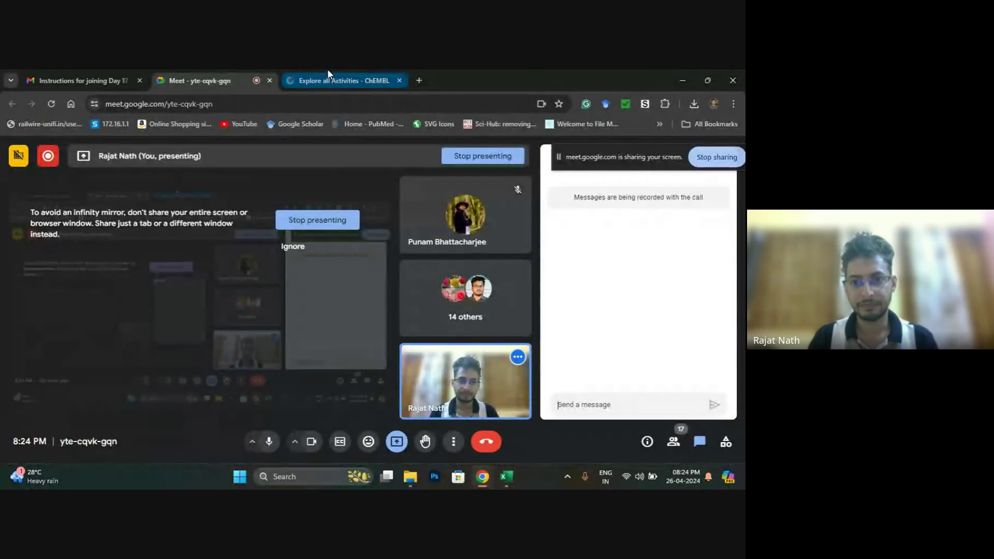
click(327, 71)
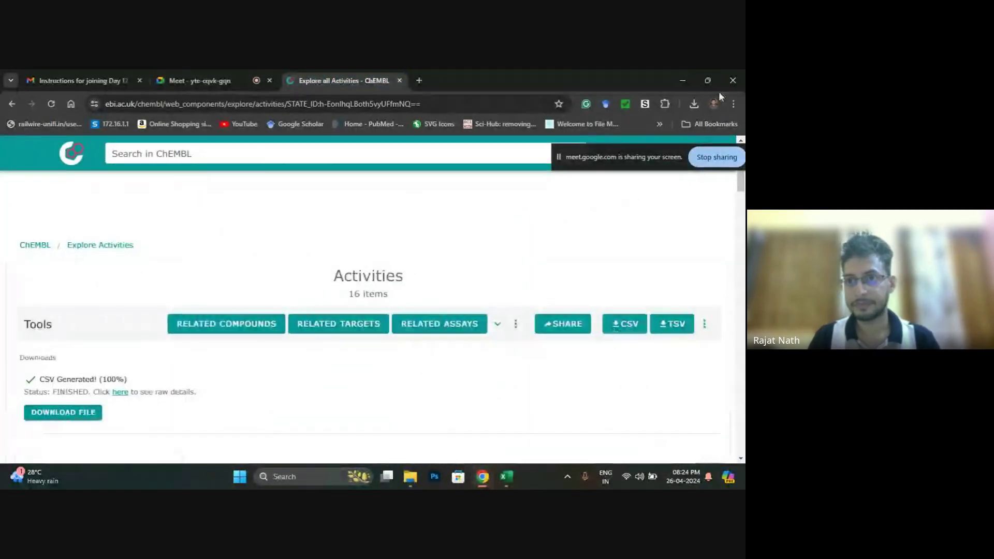
Download the generated CSV file as a zipped folder to the Desktop and minimize the browser to show the desktop.
click(695, 105)
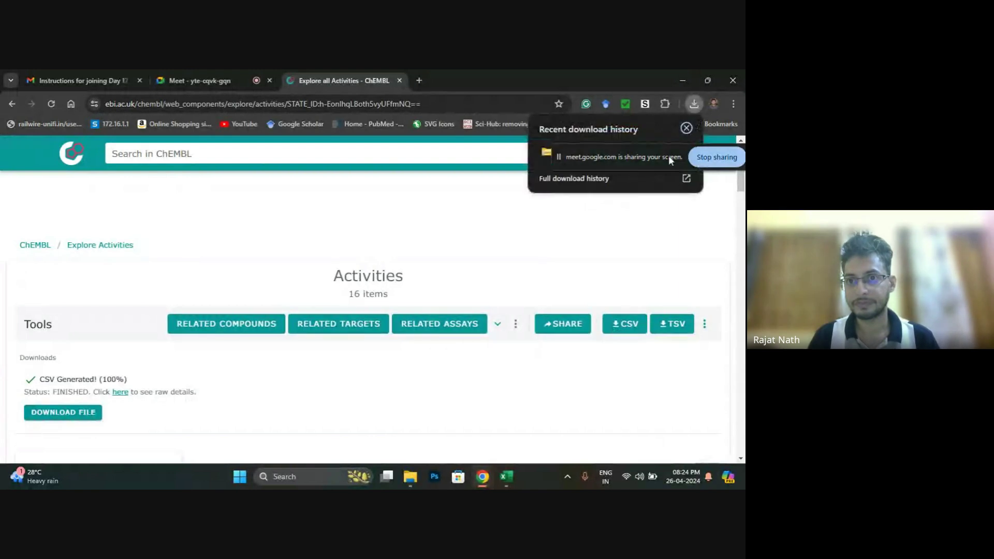
click(623, 330)
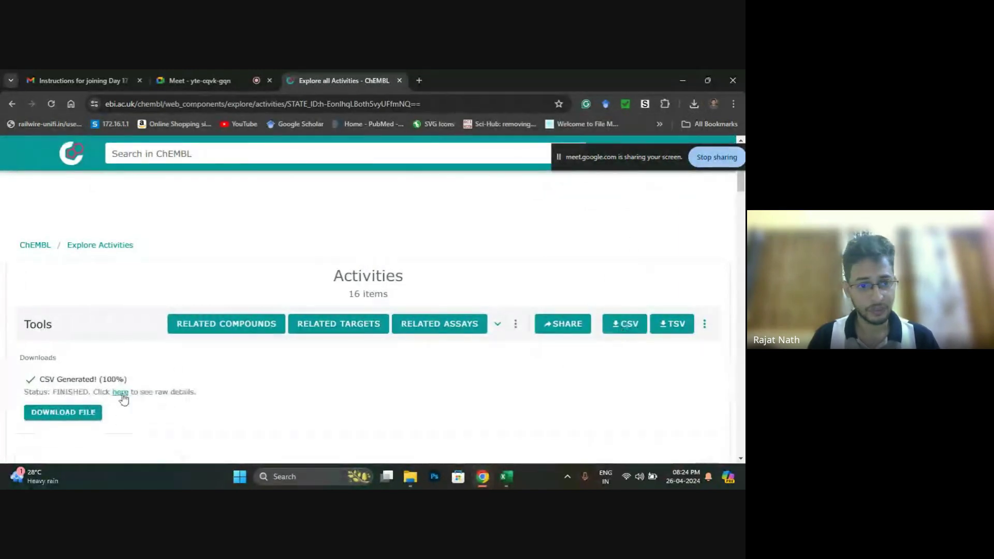
click(52, 413)
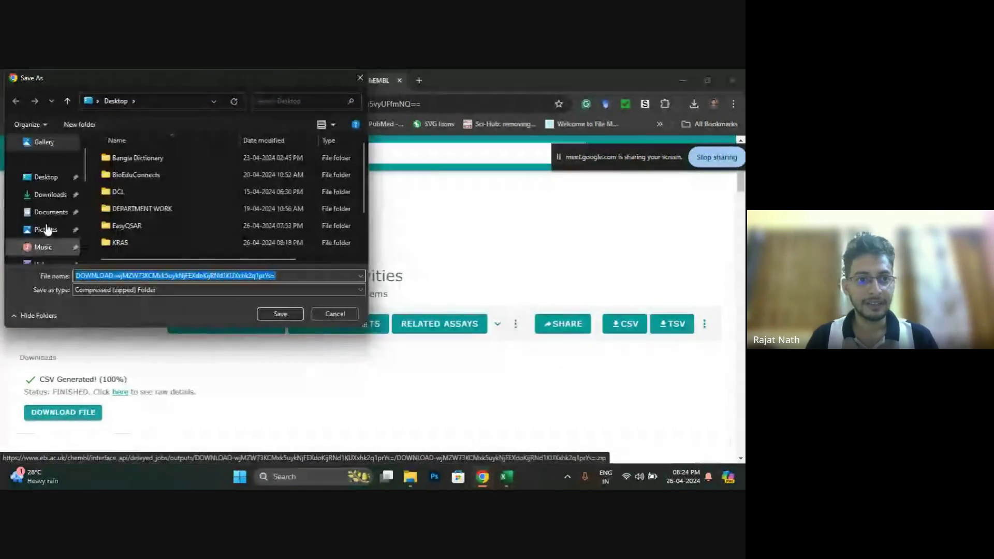
click(280, 314)
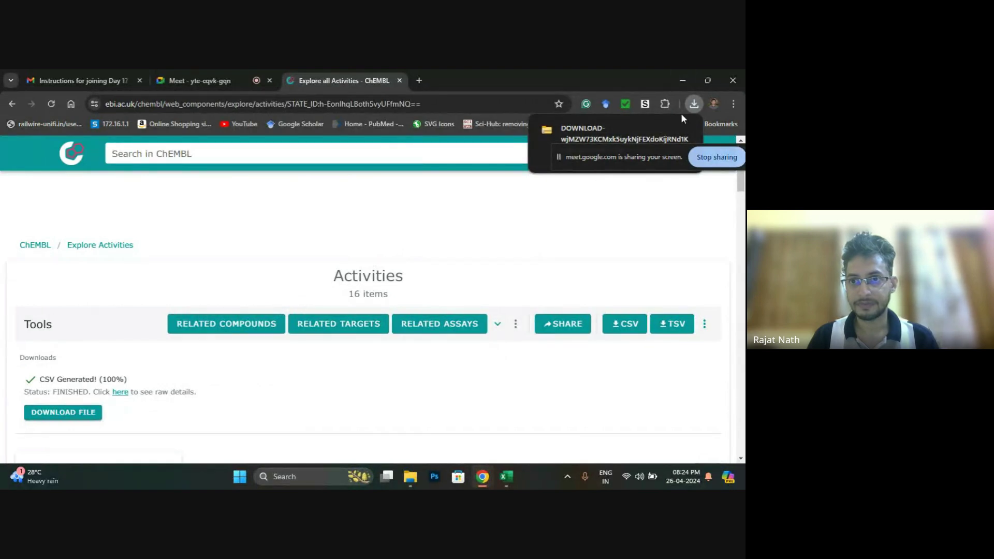
click(681, 80)
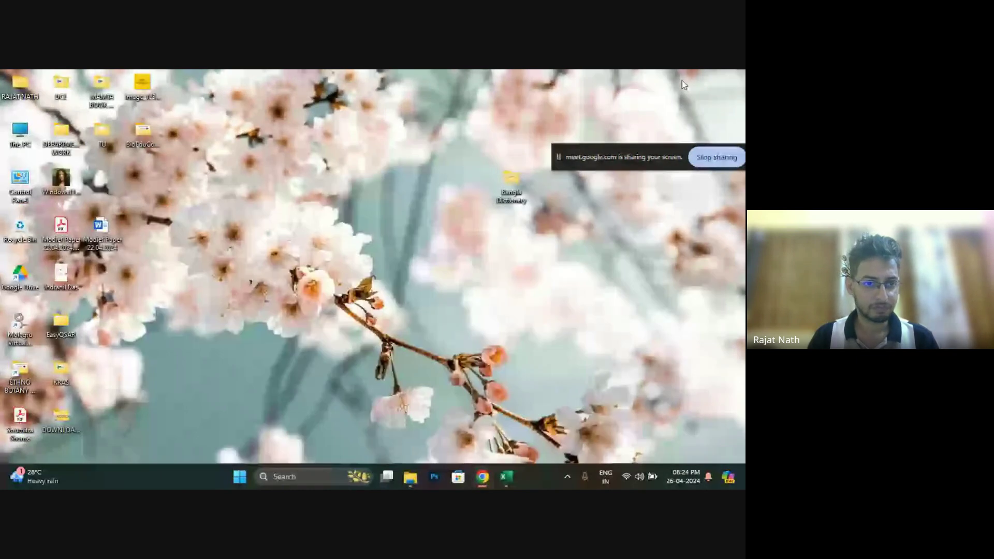
right_click(66, 418)
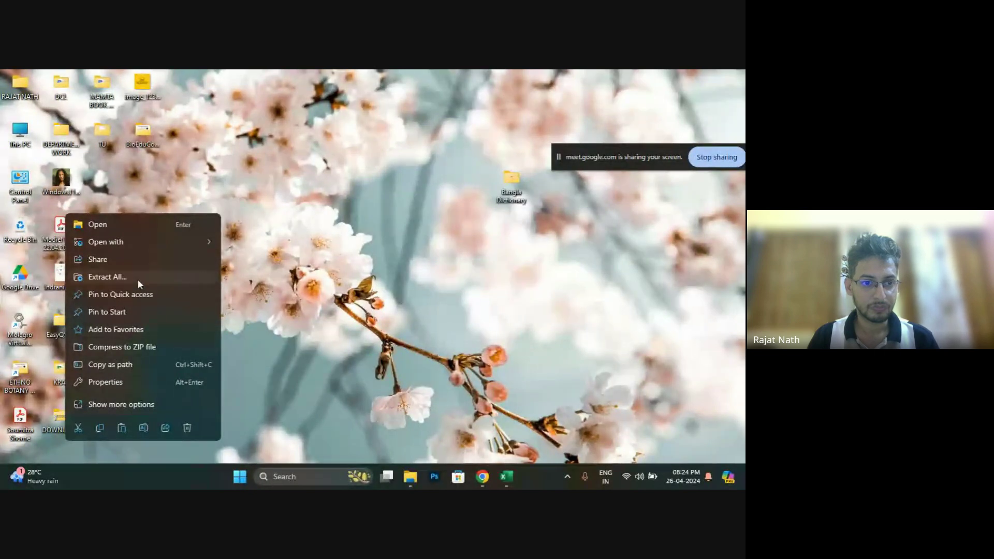
mouse_move(145, 242)
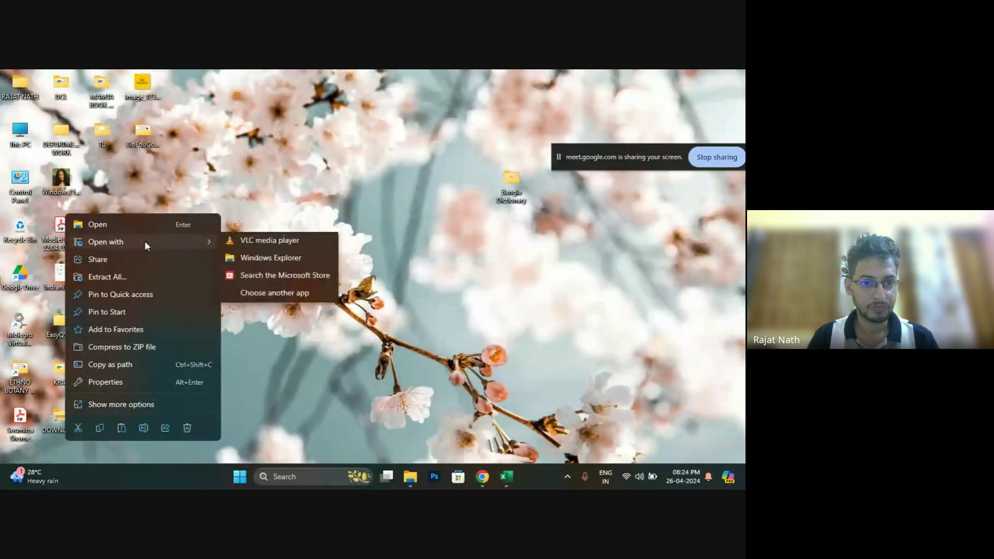
click(262, 294)
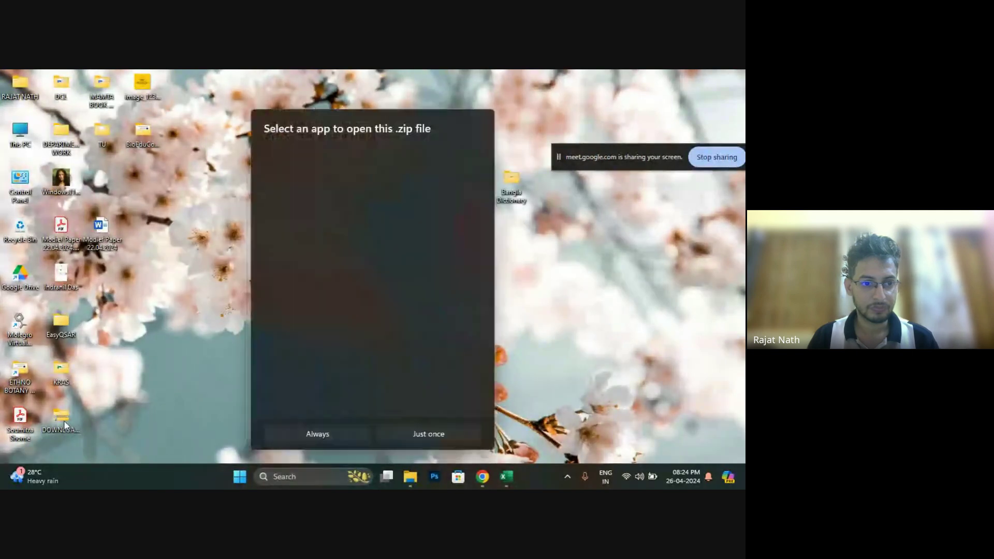
Open the downloaded zipped folder on the desktop and open its CSV file in Excel.
click(62, 420)
double_click(62, 420)
right_click(199, 171)
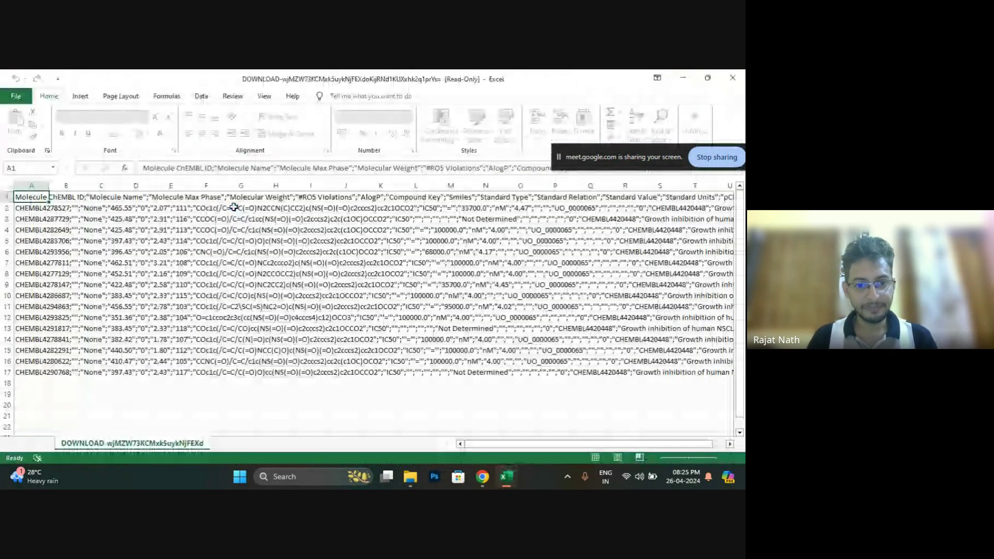
scroll(537, 355, right, 1)
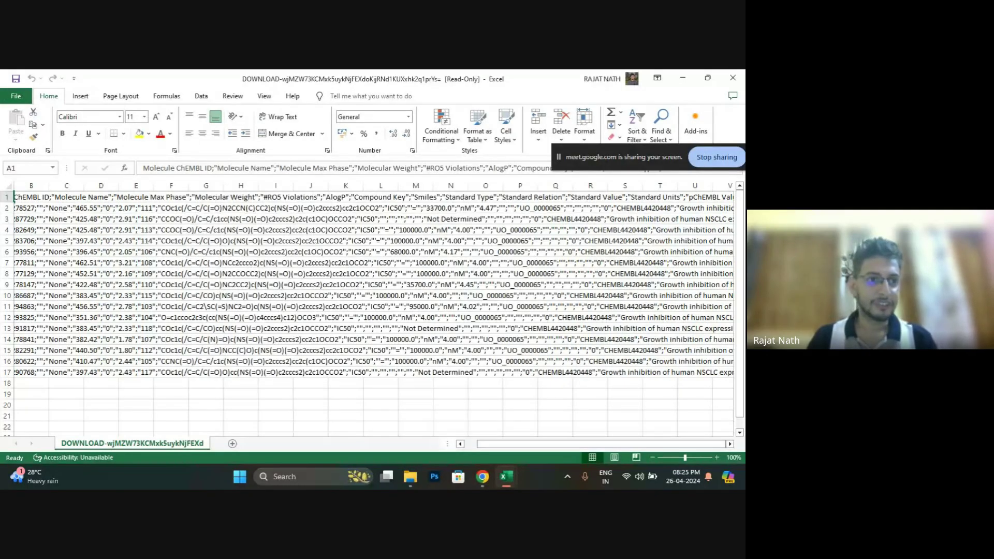
Select the whole sheet and try to split its data with Text to Columns, moving the screen-sharing bar out of the way.
click(8, 185)
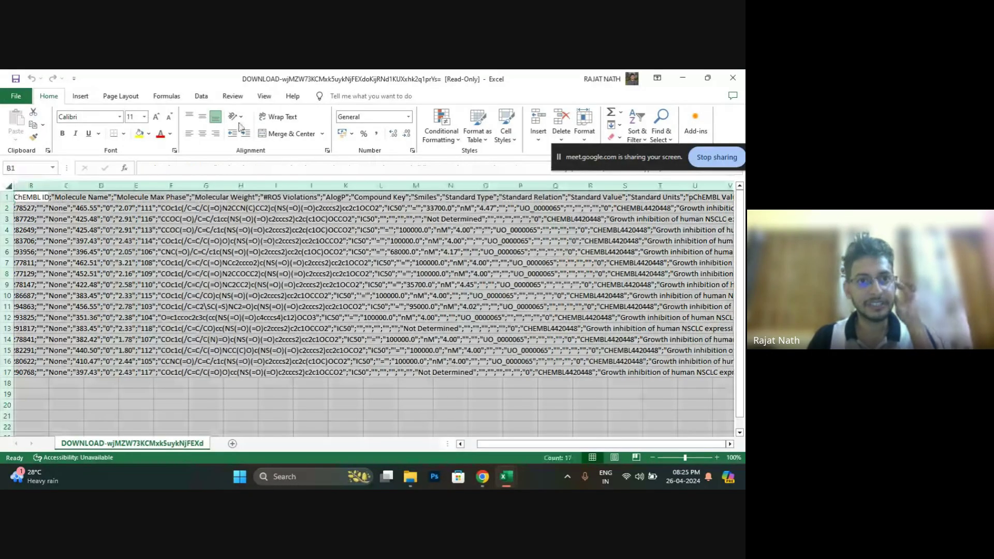
click(201, 96)
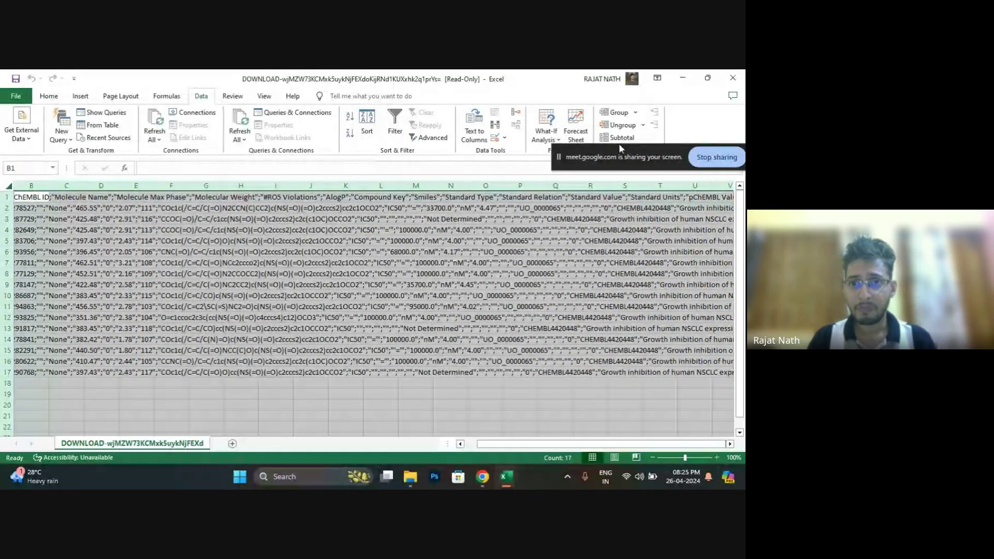
drag(617, 156, 545, 411)
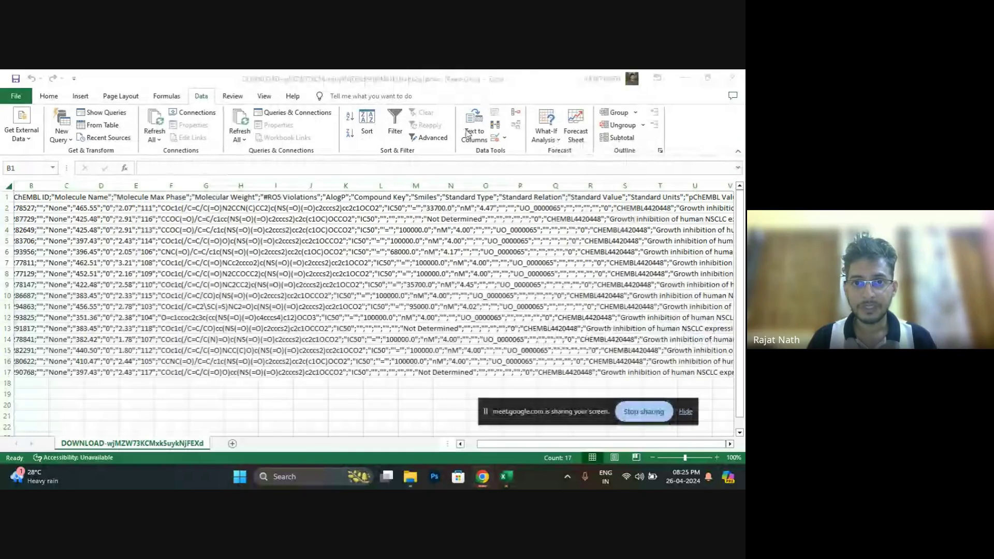
click(476, 130)
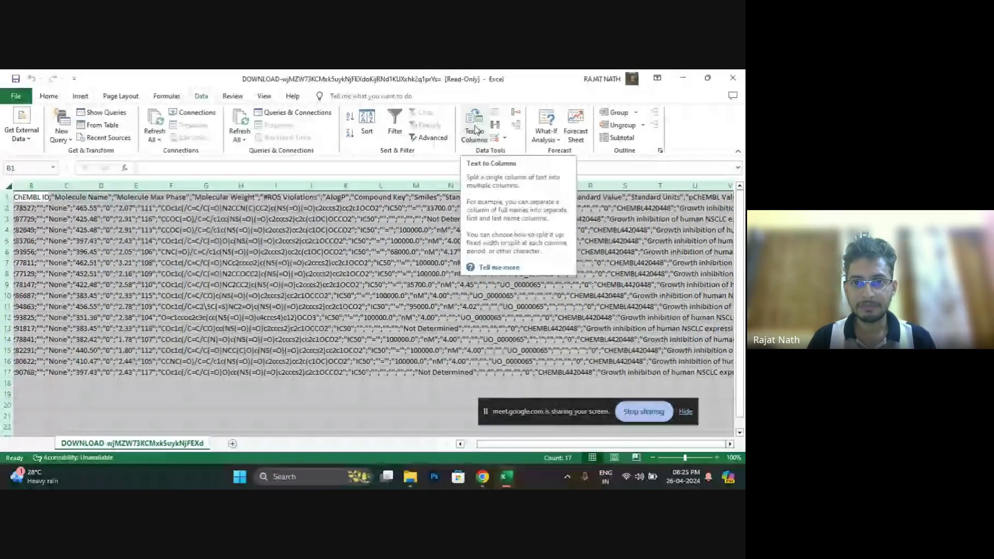
click(475, 130)
click(378, 316)
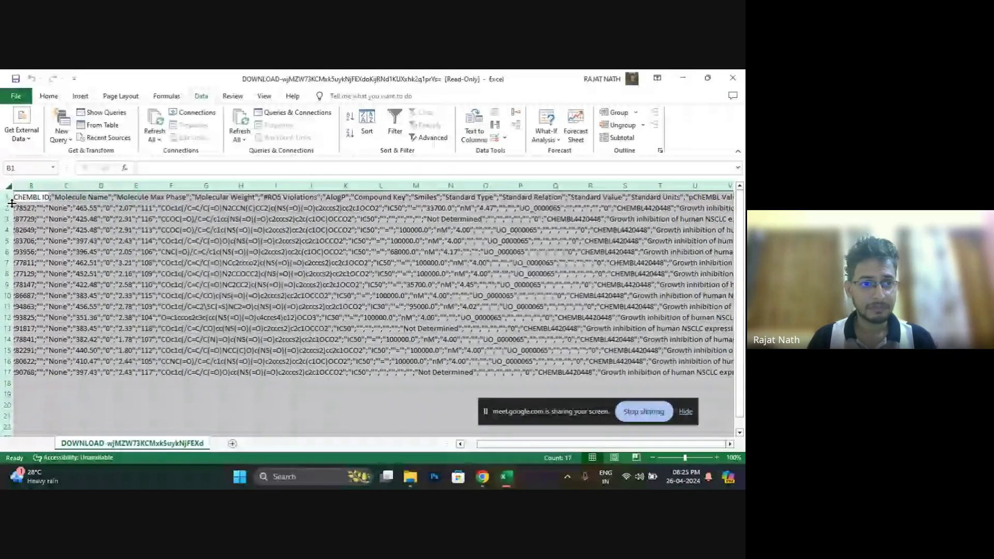
click(474, 130)
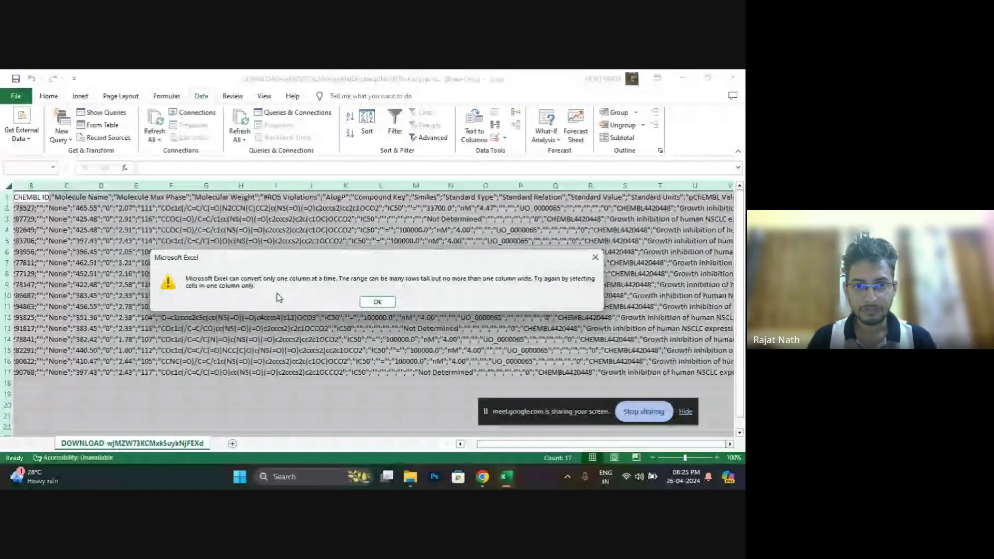
click(596, 257)
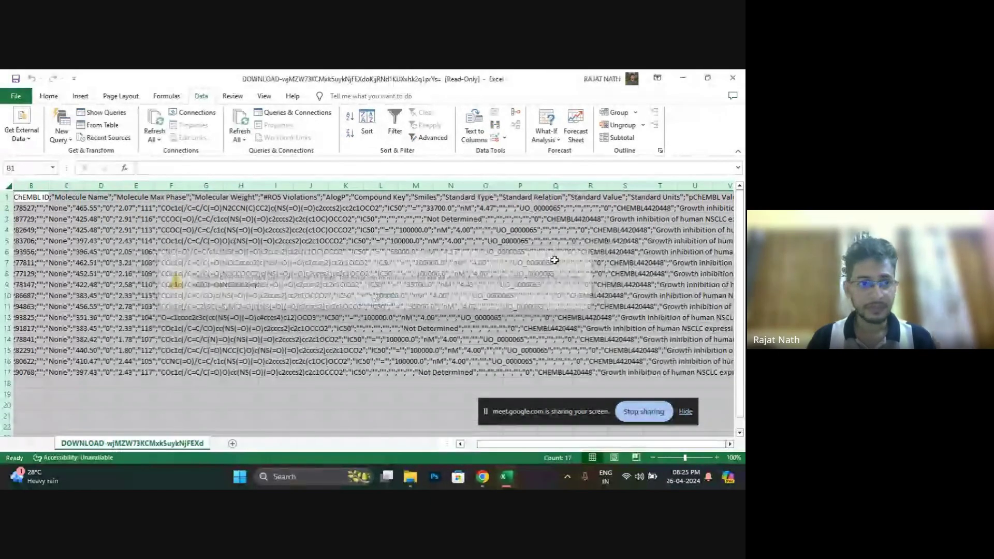
Try to split only column B with Text to Columns.
click(22, 186)
click(470, 126)
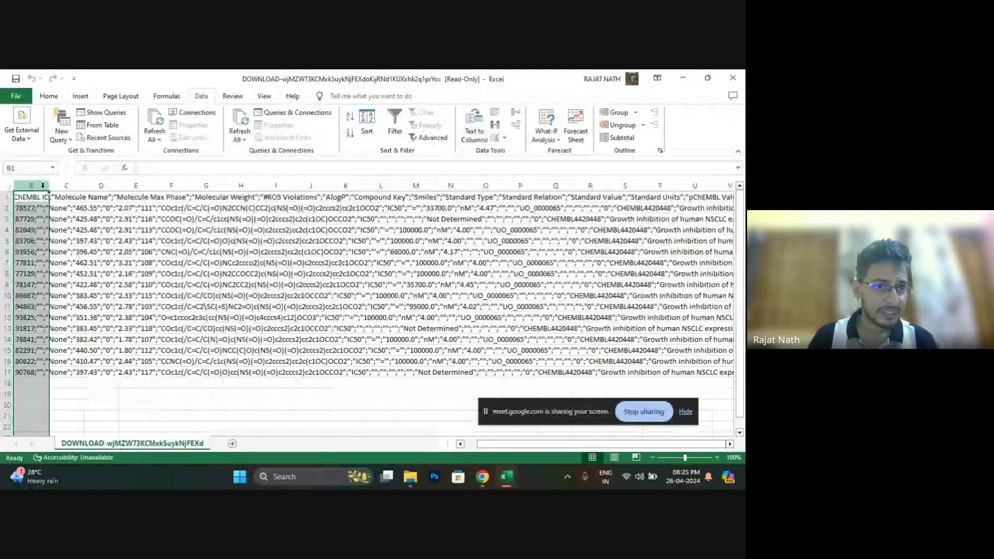
click(42, 228)
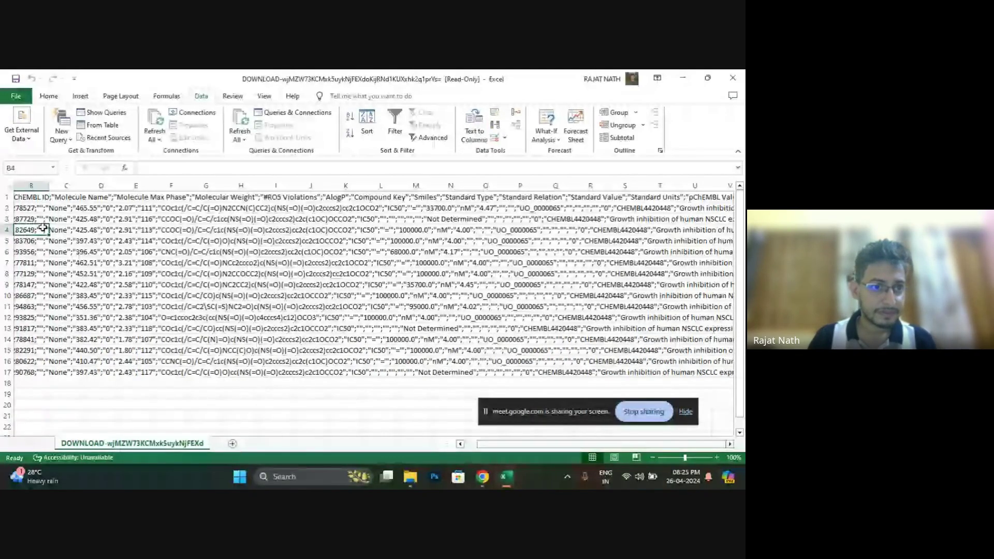
click(39, 196)
drag(39, 197, 39, 263)
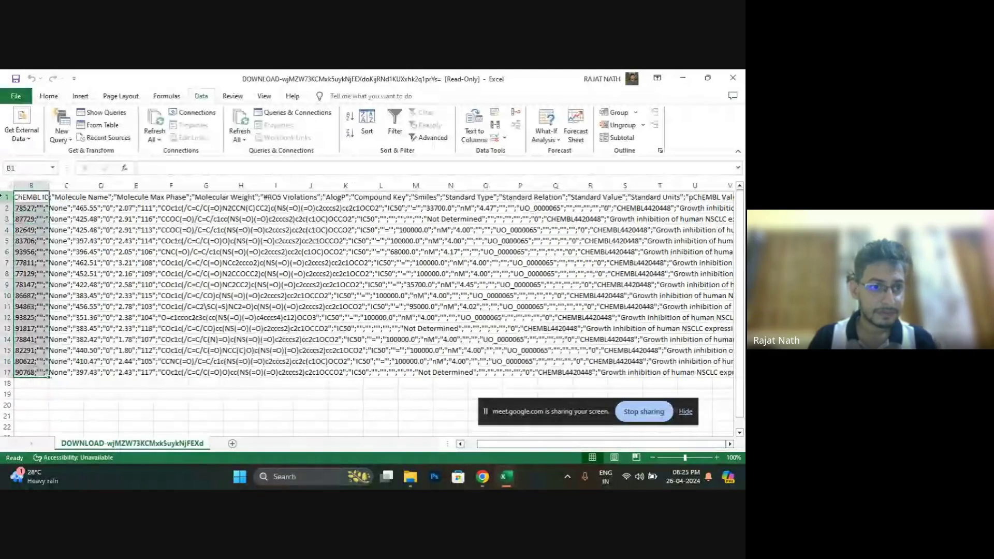
click(35, 185)
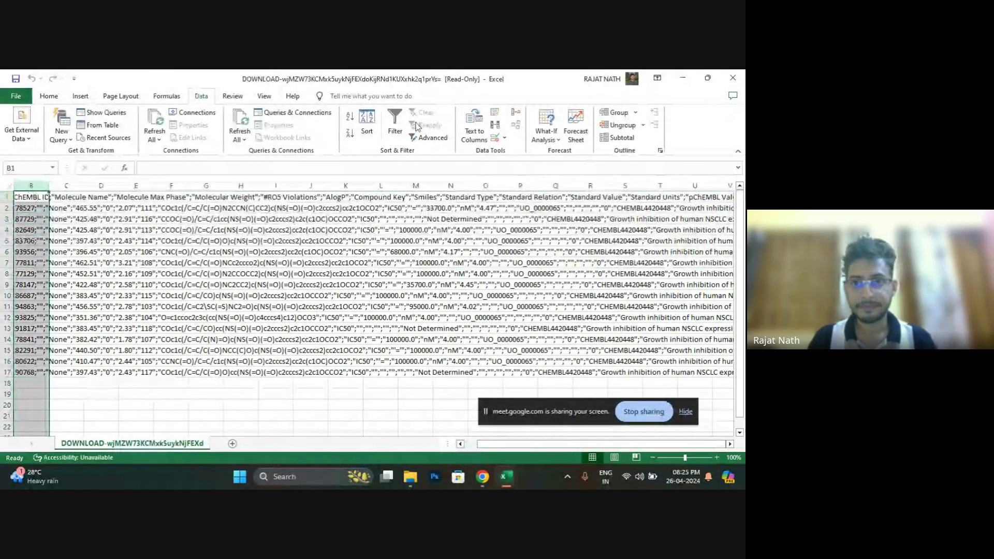
click(478, 128)
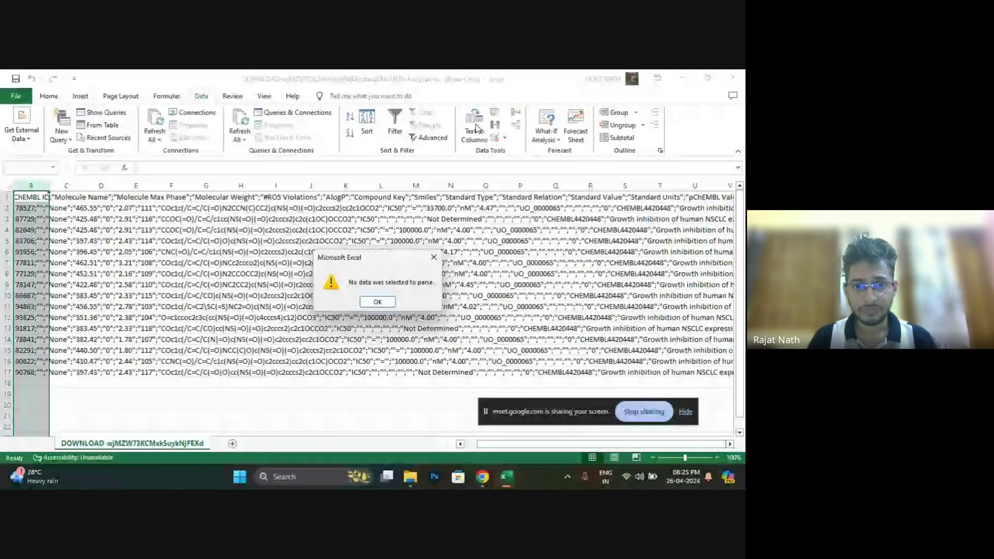
key(Return)
Try Text to Columns again with all cells of the sheet selected.
key(ctrl+a)
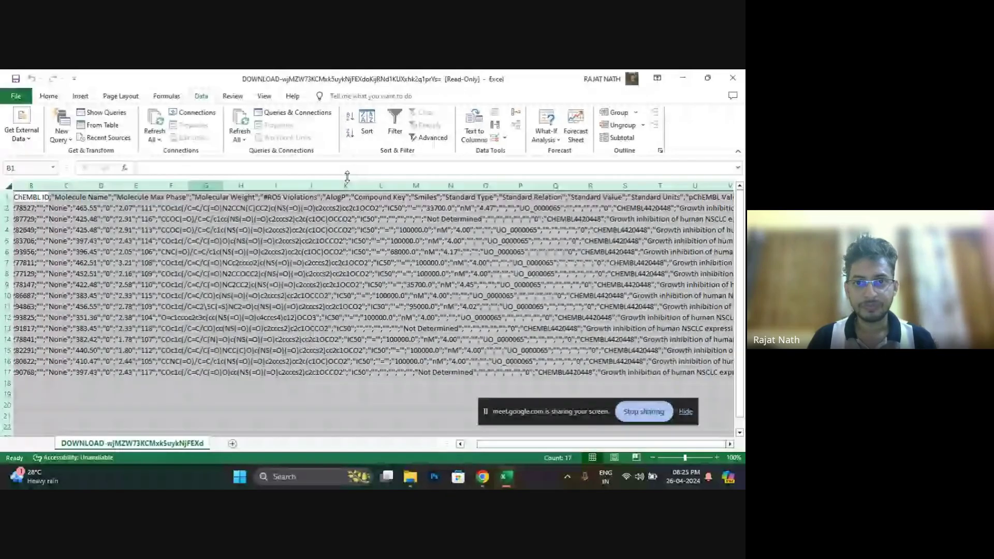
key(alt+a)
key(e)
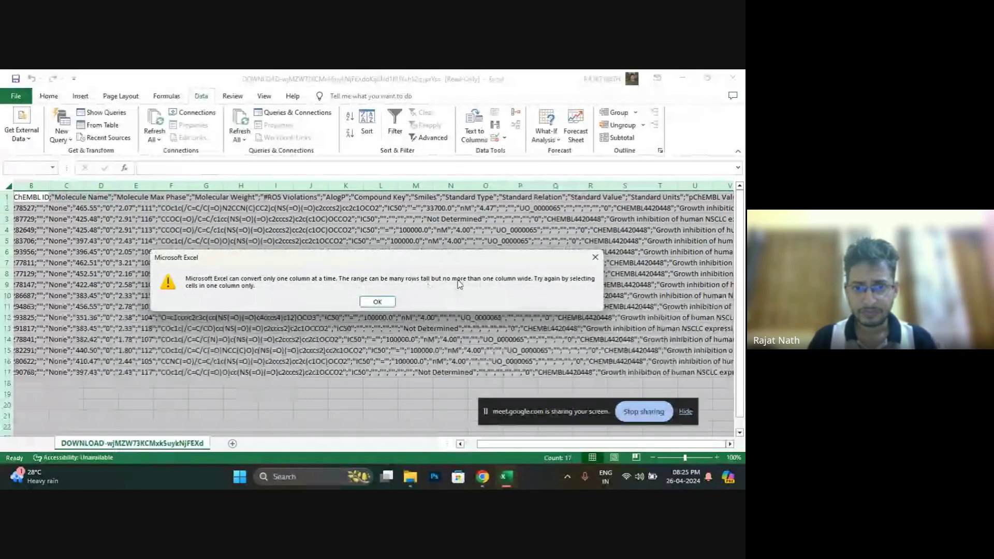
click(596, 262)
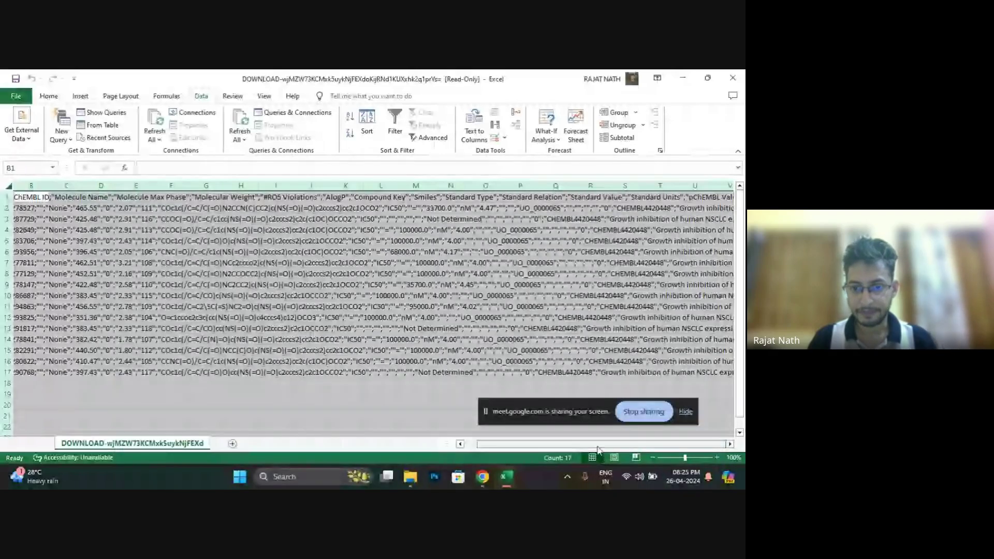
Select column A and start Text to Columns on it with the Delimited data type.
scroll(556, 451, left, 1)
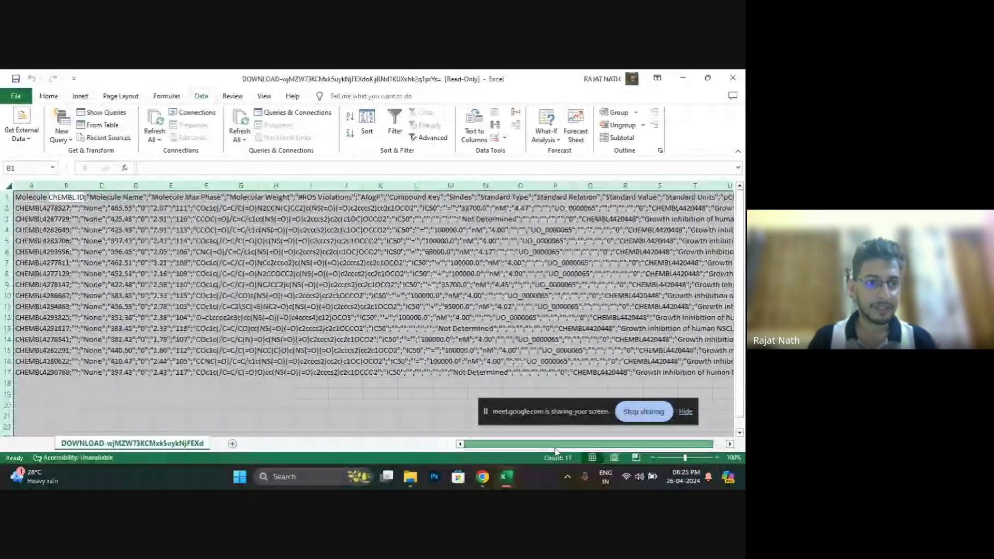
click(31, 185)
click(475, 127)
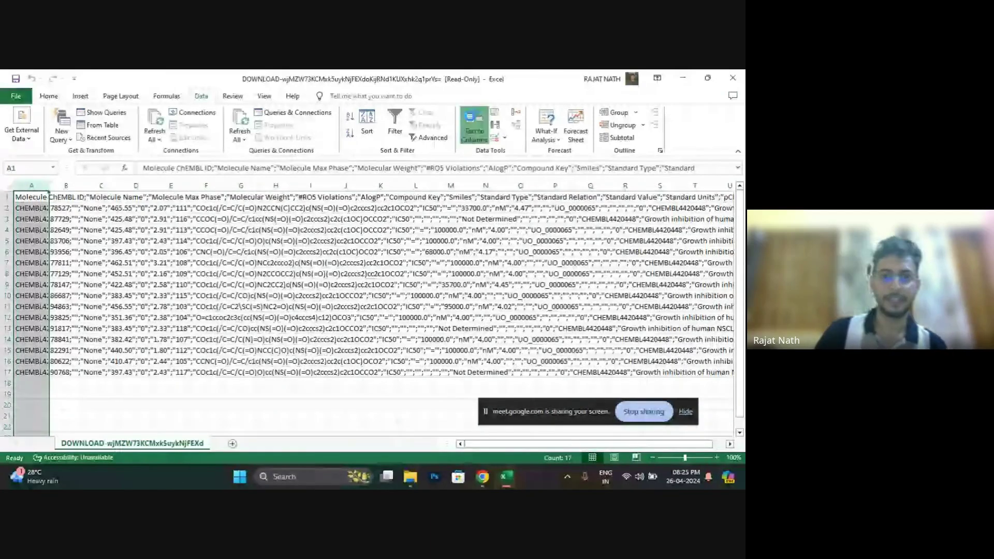
click(397, 231)
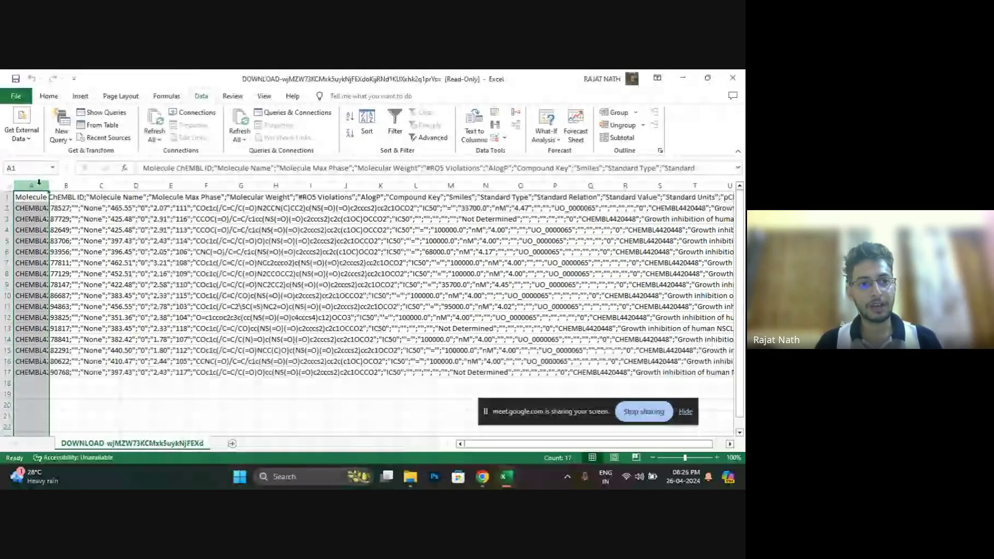
click(474, 129)
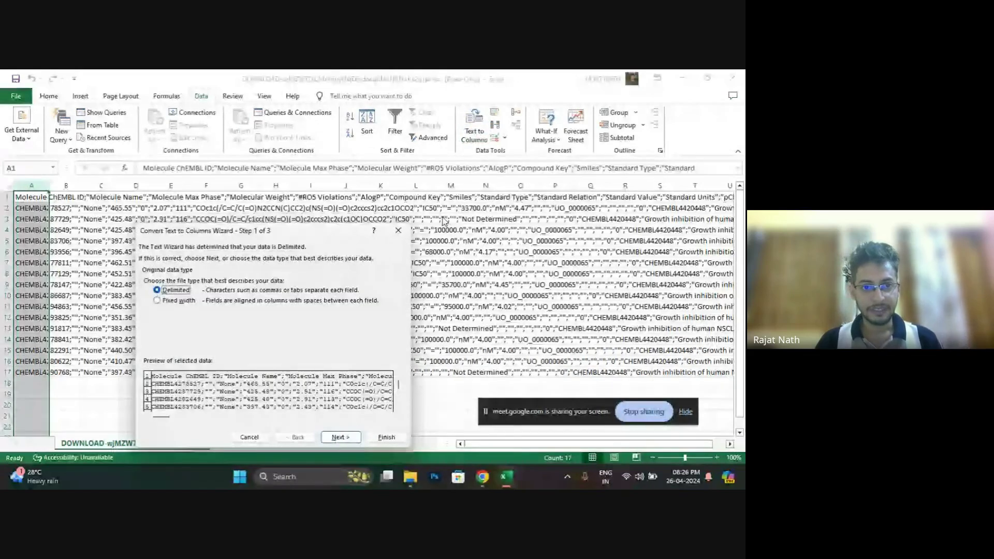
drag(280, 234, 295, 131)
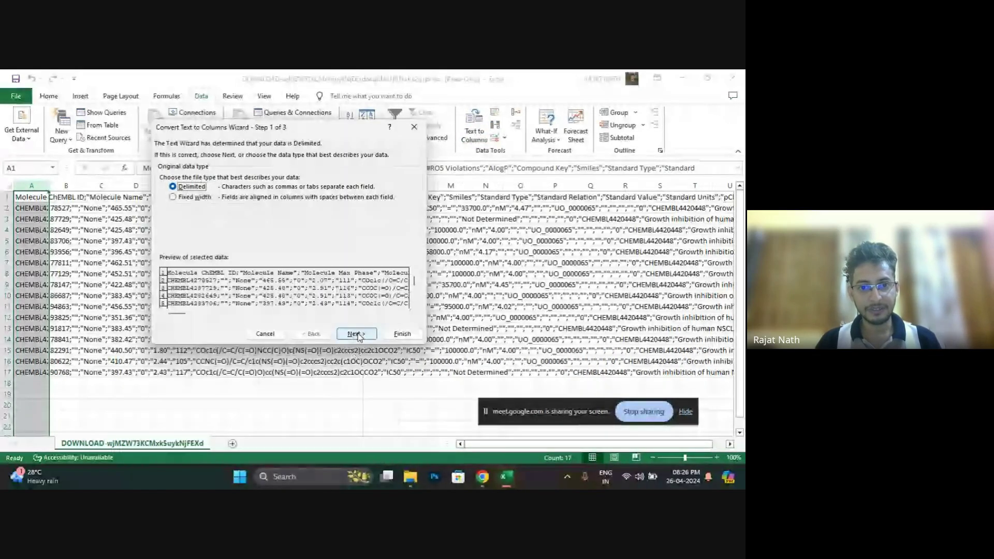
click(357, 334)
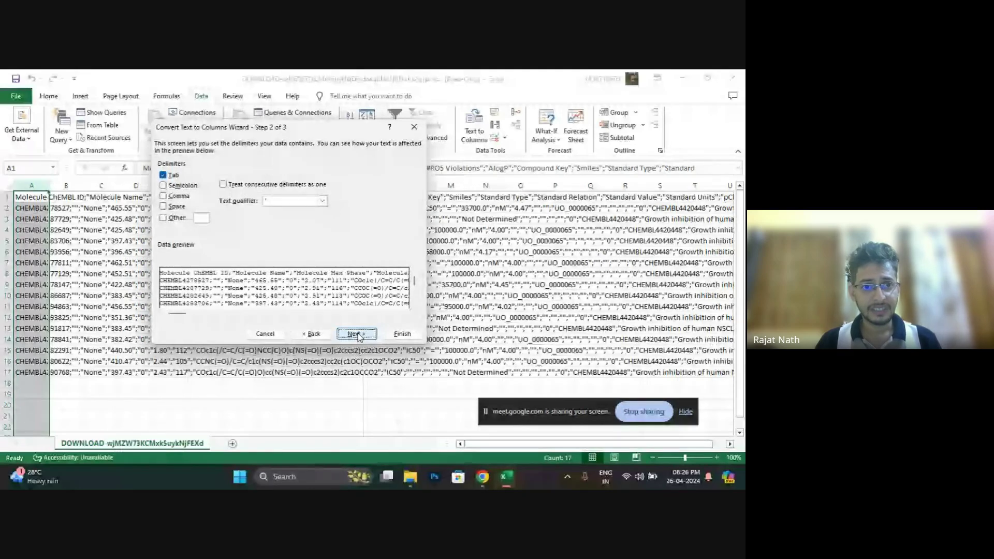
Set Tab and Semicolon as the delimiters, keep the General format with destination $A$1, and complete the column split.
click(163, 186)
click(164, 196)
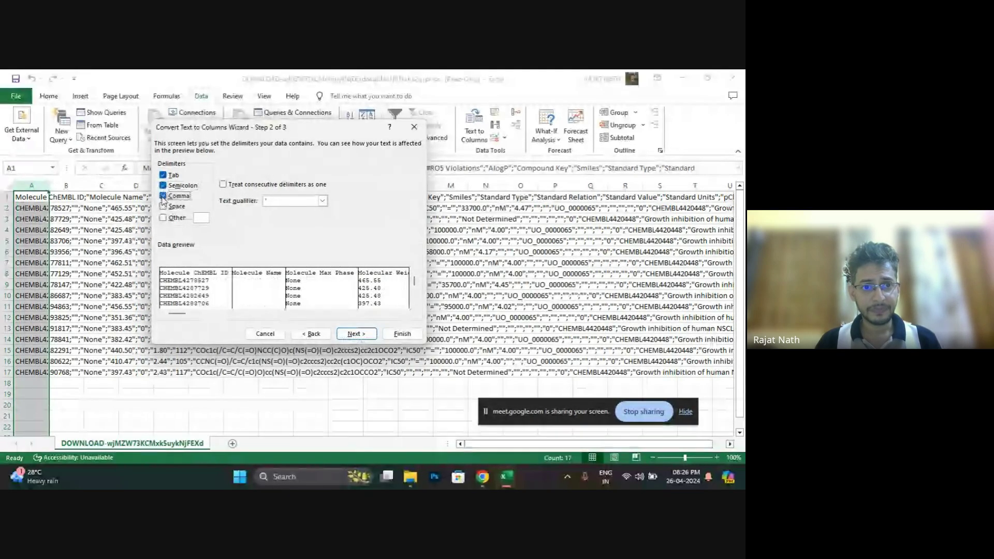
click(163, 185)
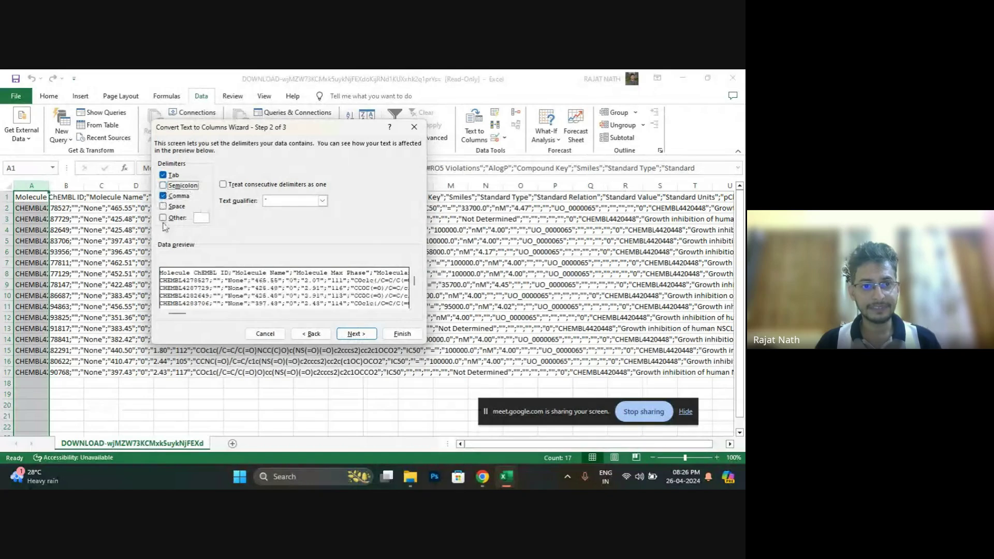
click(164, 186)
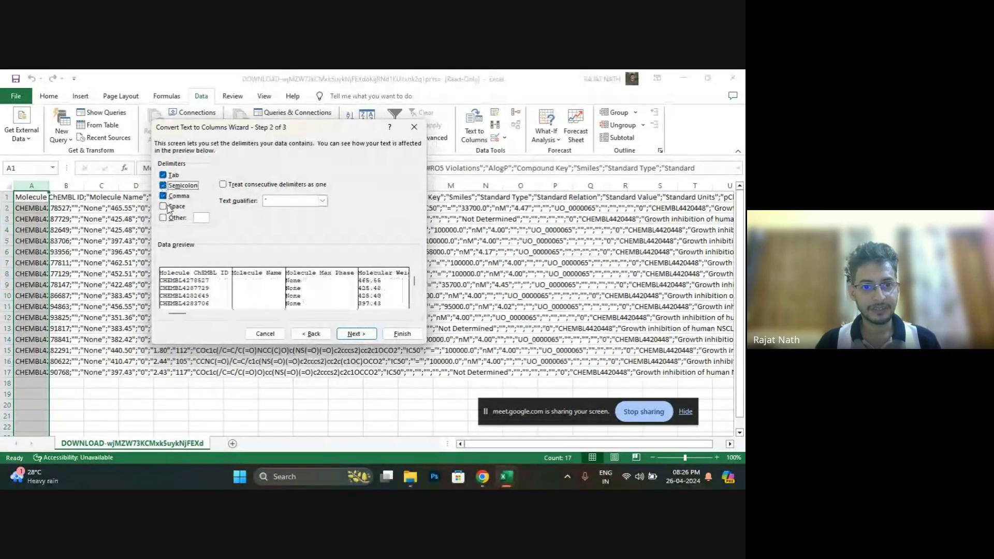
click(163, 196)
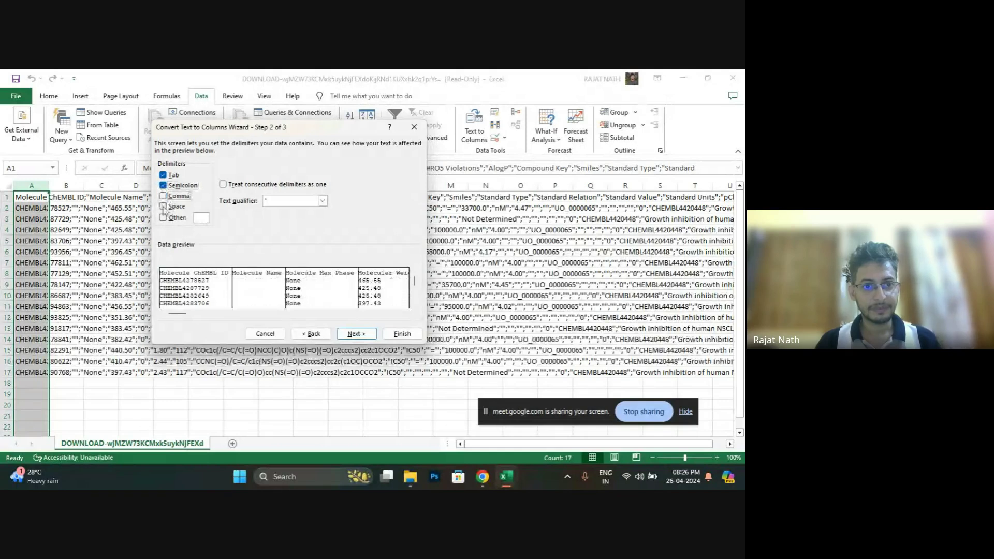
click(357, 336)
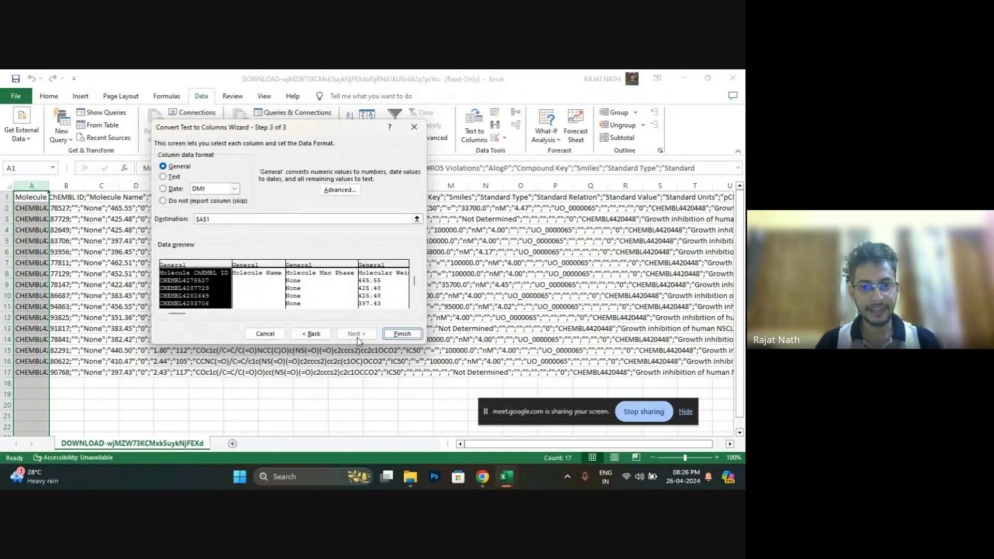
click(393, 334)
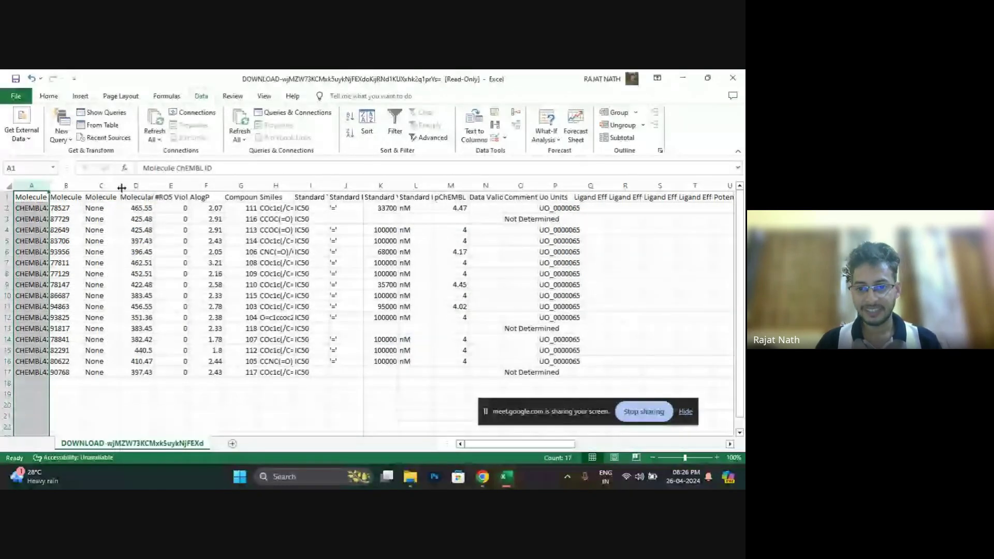
Auto-fit the width of column A to its Molecule ChEMBL IDs.
mouse_move(516, 444)
mouse_down()
mouse_move(559, 448)
mouse_move(509, 450)
mouse_up()
double_click(49, 186)
click(50, 217)
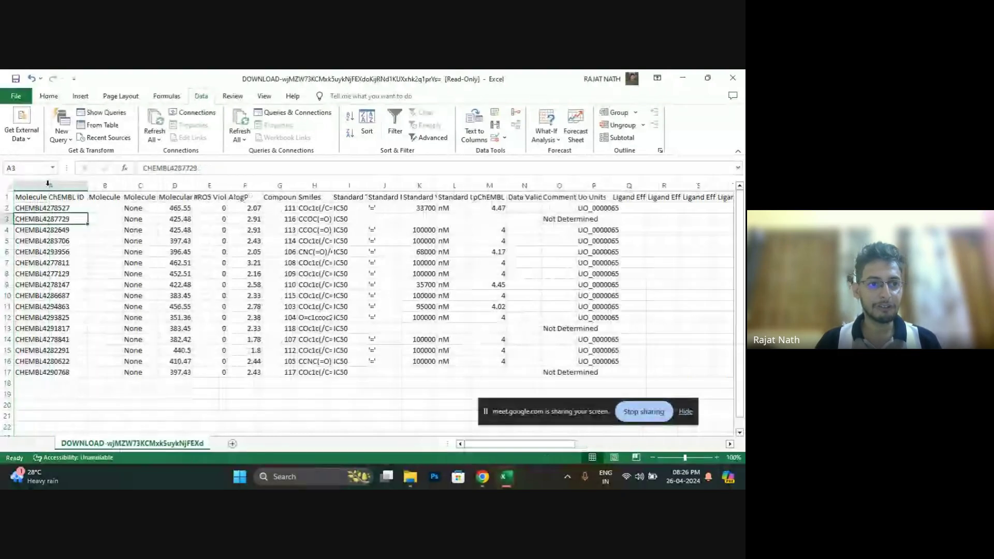
Select the molecule ChEMBL IDs in A2:A17 and switch to the QSAR KRAS workbook.
drag(50, 208, 91, 378)
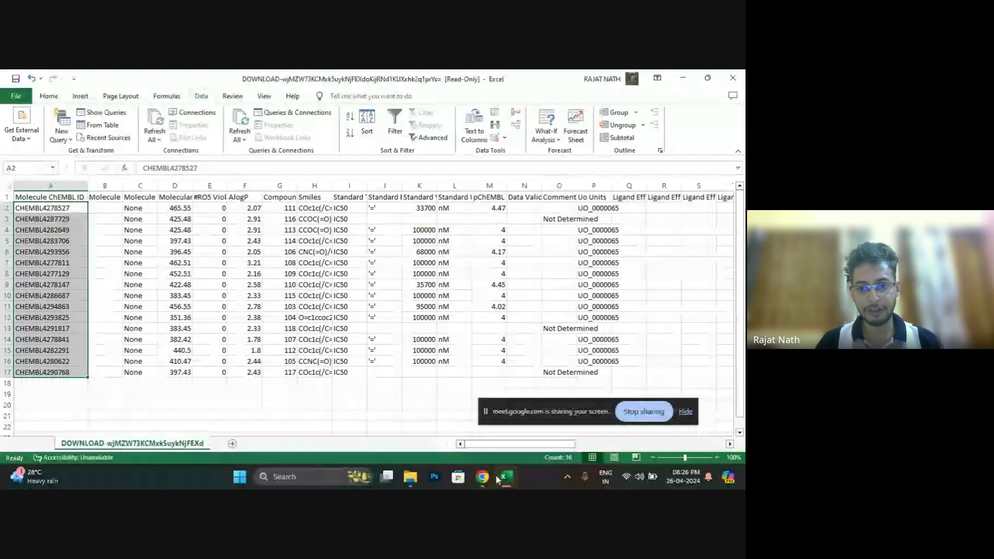
mouse_move(506, 477)
click(458, 441)
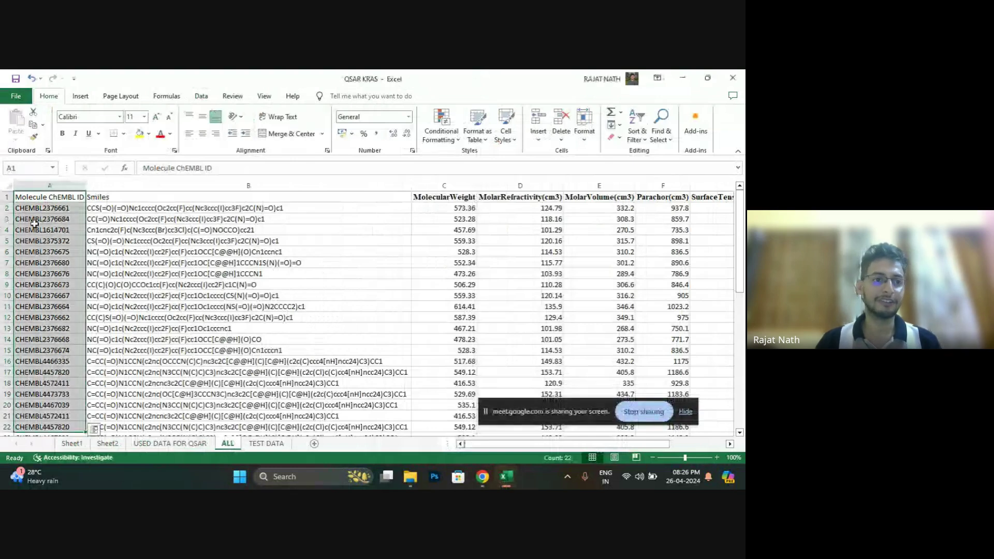
Select the molecule IDs in A2:A21, and in the downloaded ChEMBL workbook auto-fit the Smiles column and select H2:H17.
drag(38, 209, 24, 416)
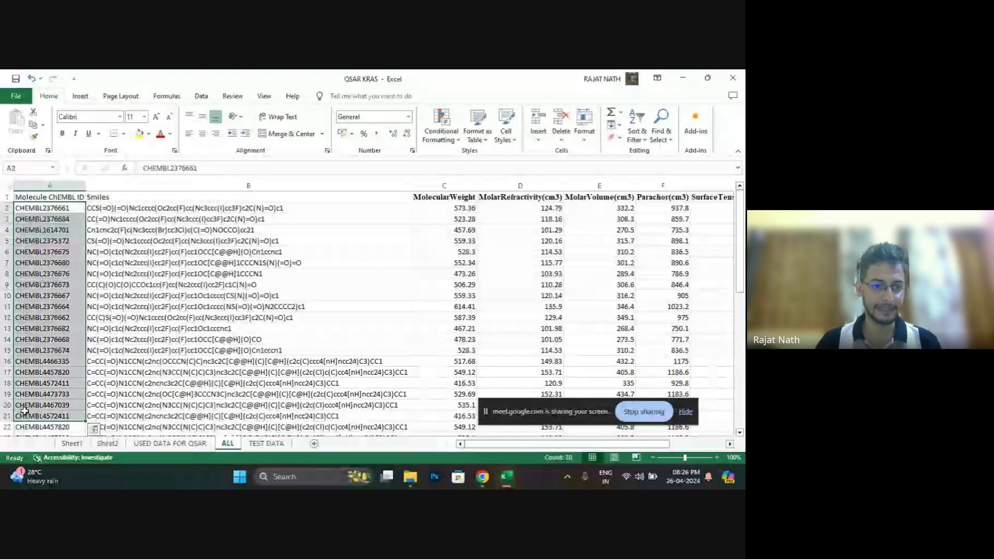
mouse_move(502, 479)
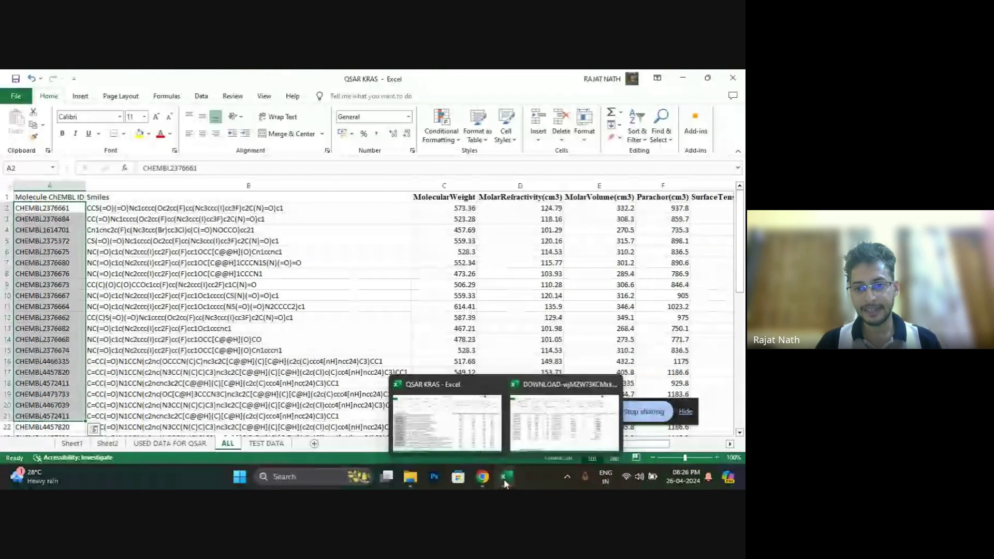
click(529, 429)
double_click(328, 182)
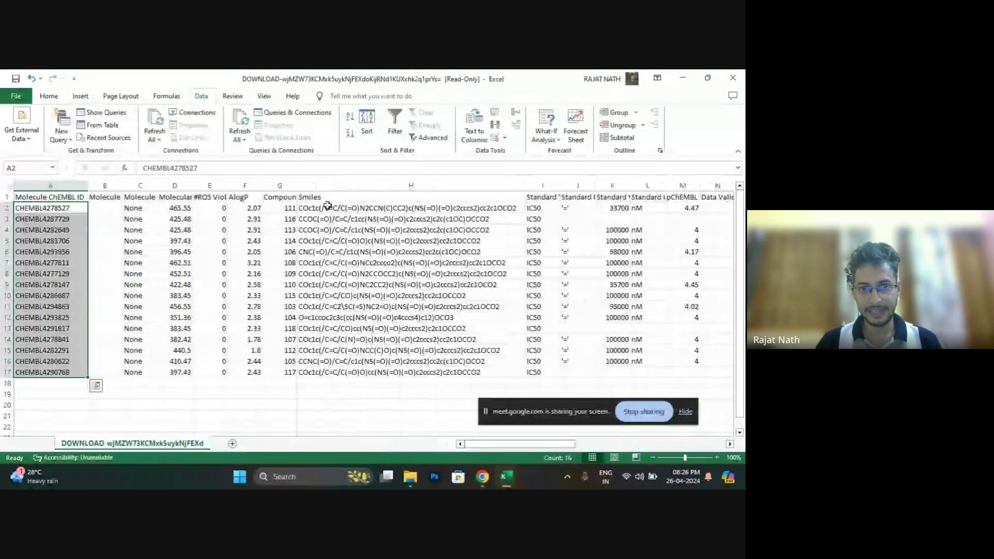
drag(332, 208, 363, 372)
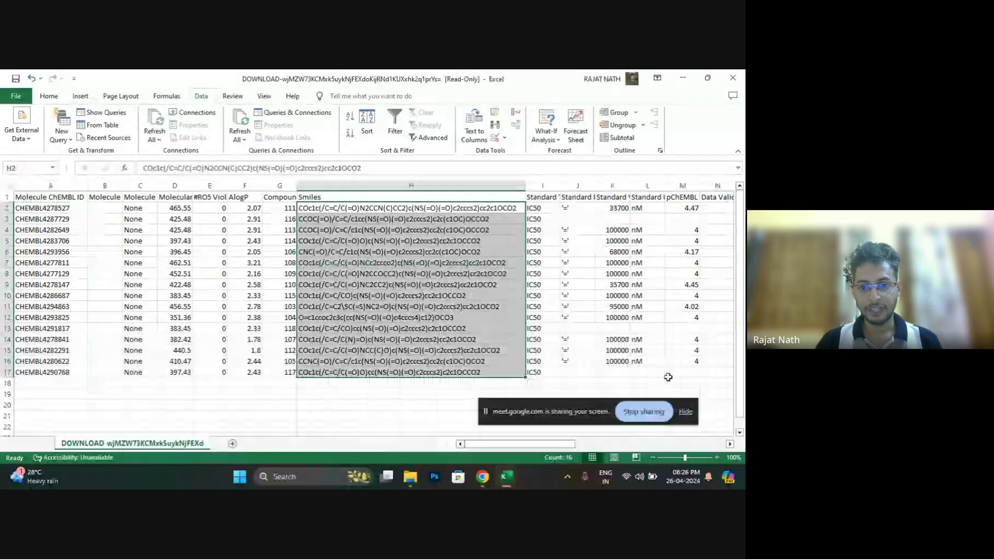
Switch to the QSAR KRAS workbook and select the SMILES strings in B2:B21 of the ALL sheet.
mouse_move(506, 479)
click(447, 420)
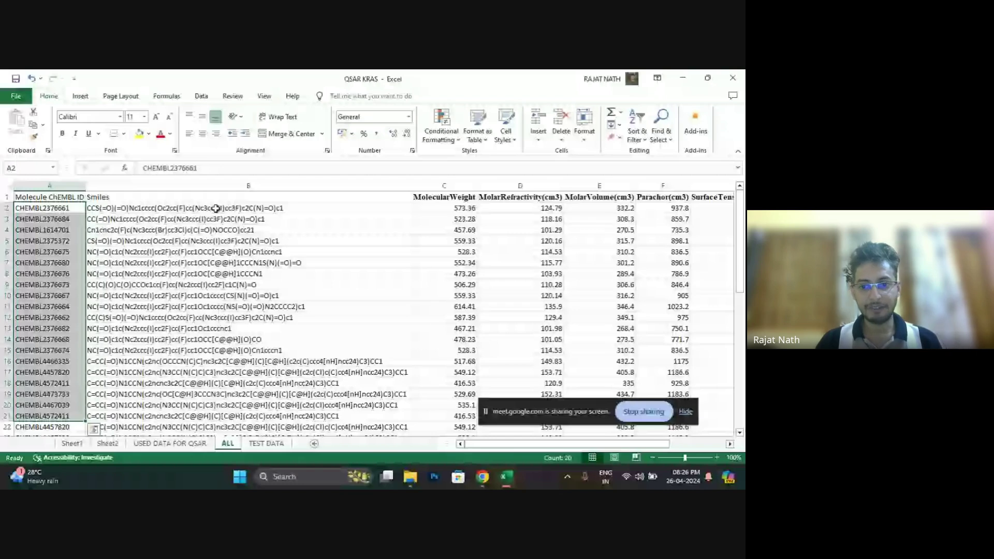
drag(216, 208, 249, 416)
Return to the downloaded ChEMBL workbook and auto-fit the Standard Value, Standard Relation and Standard Units columns.
mouse_move(507, 486)
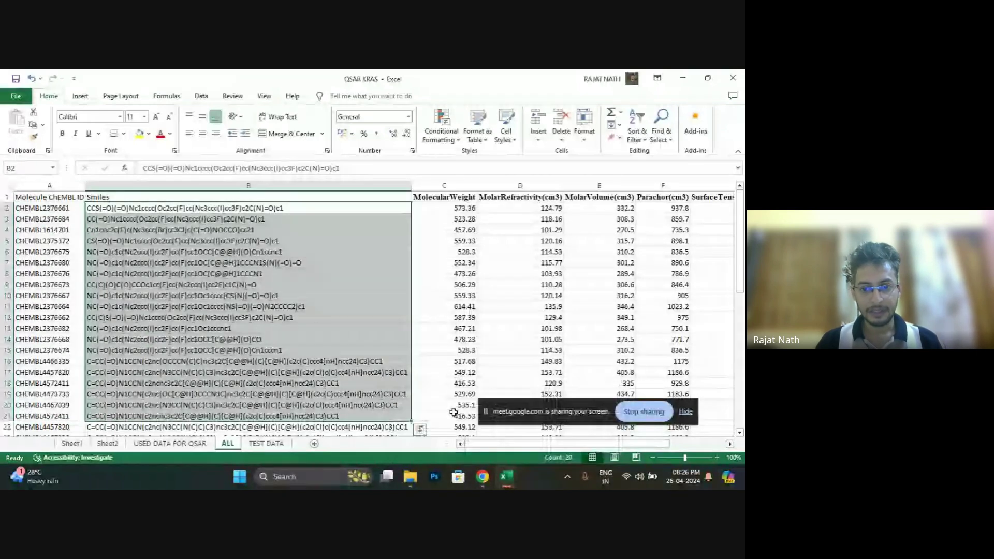
click(565, 422)
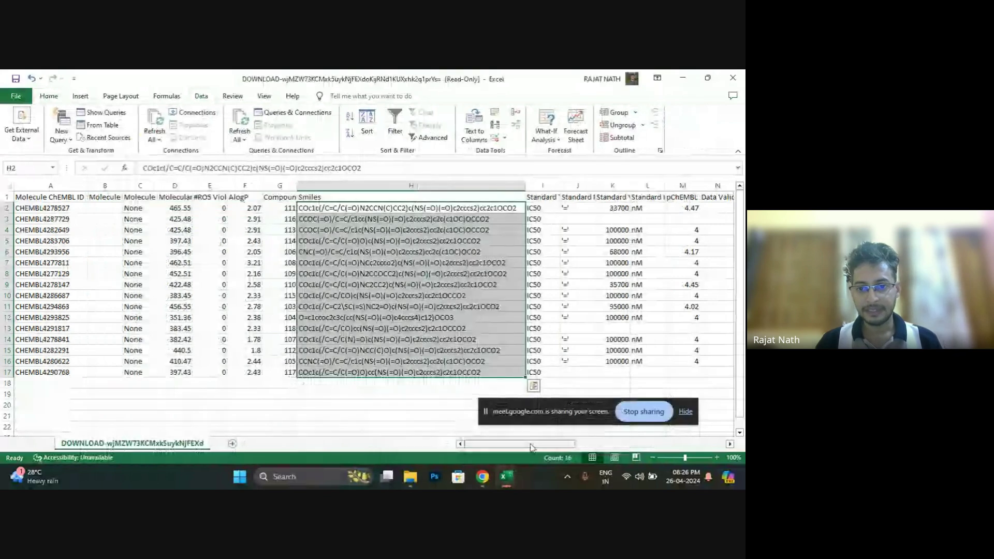
drag(533, 444, 579, 450)
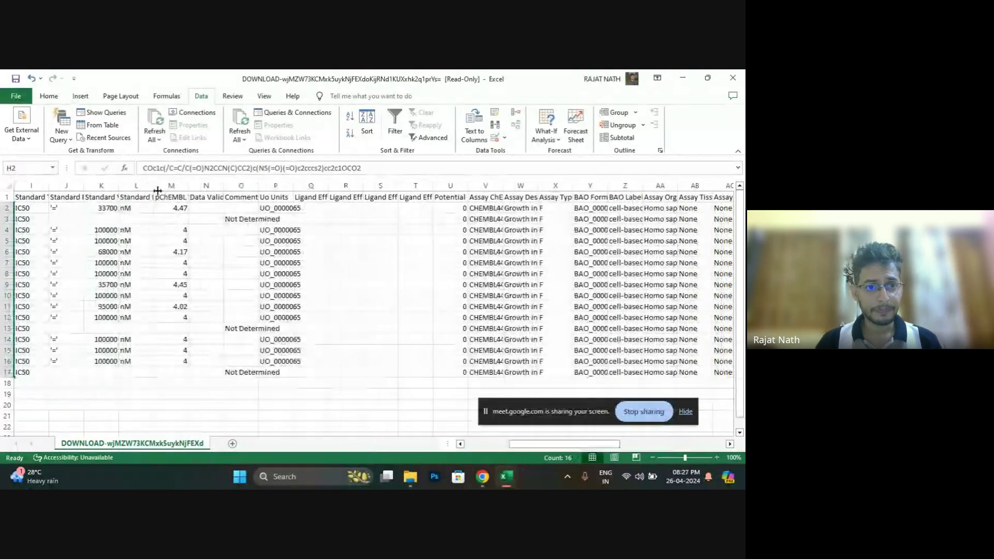
double_click(118, 183)
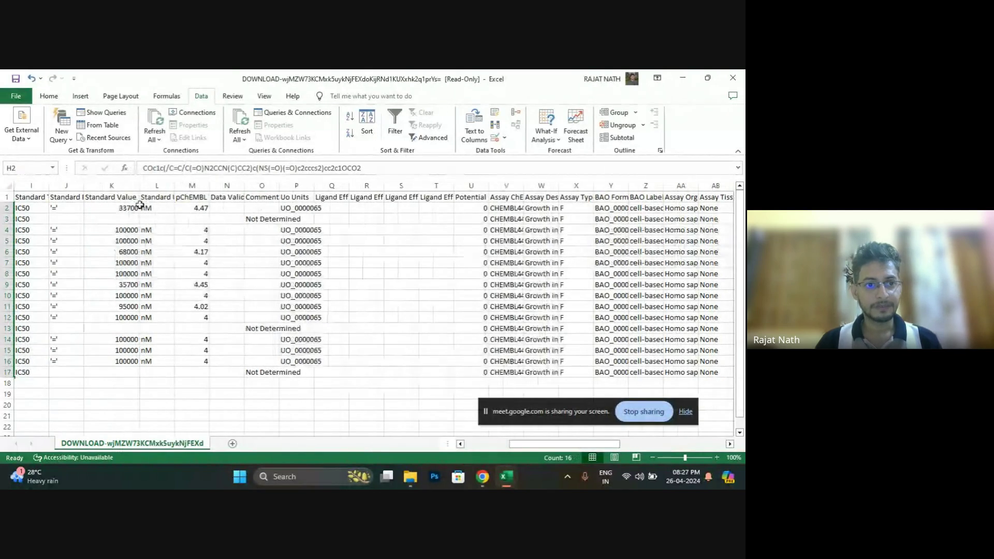
double_click(84, 186)
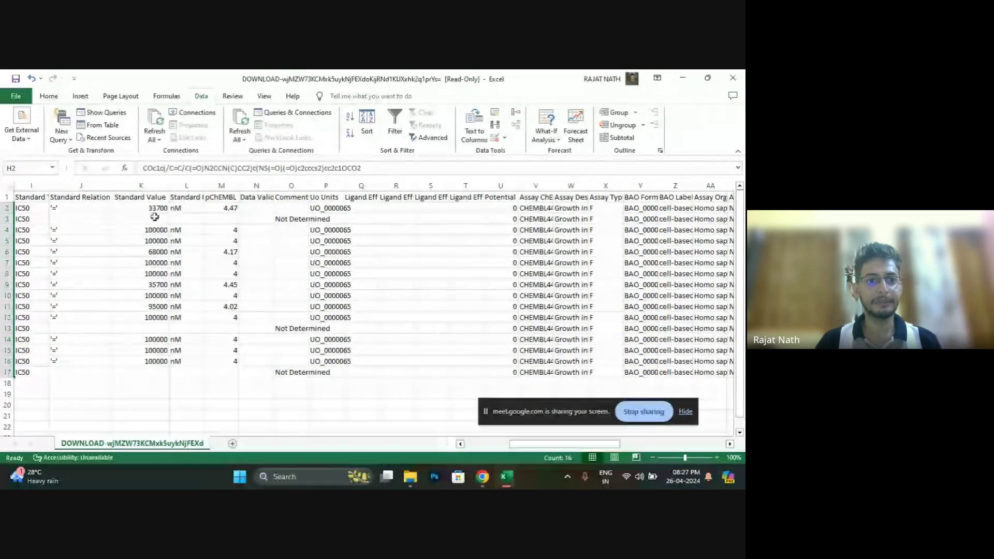
drag(141, 207, 147, 358)
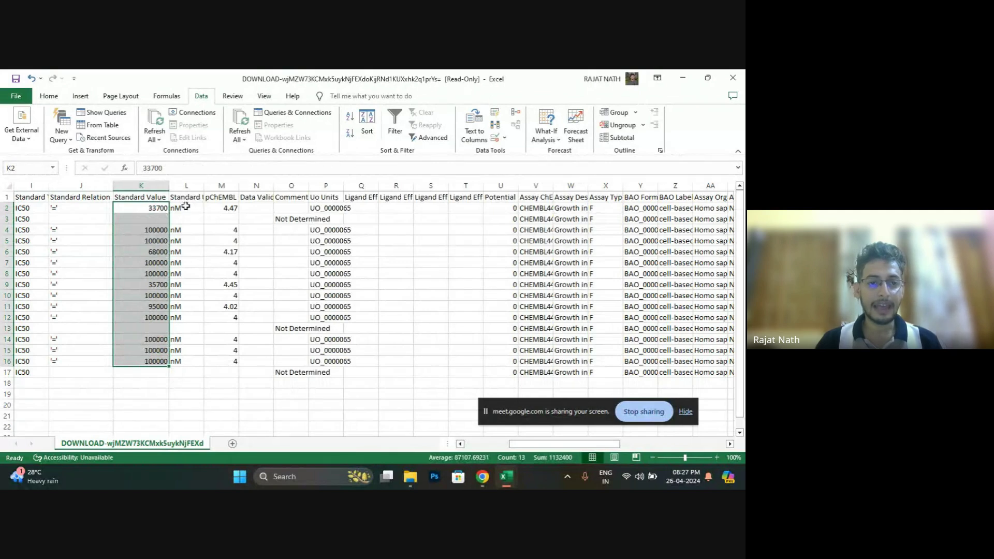
double_click(205, 185)
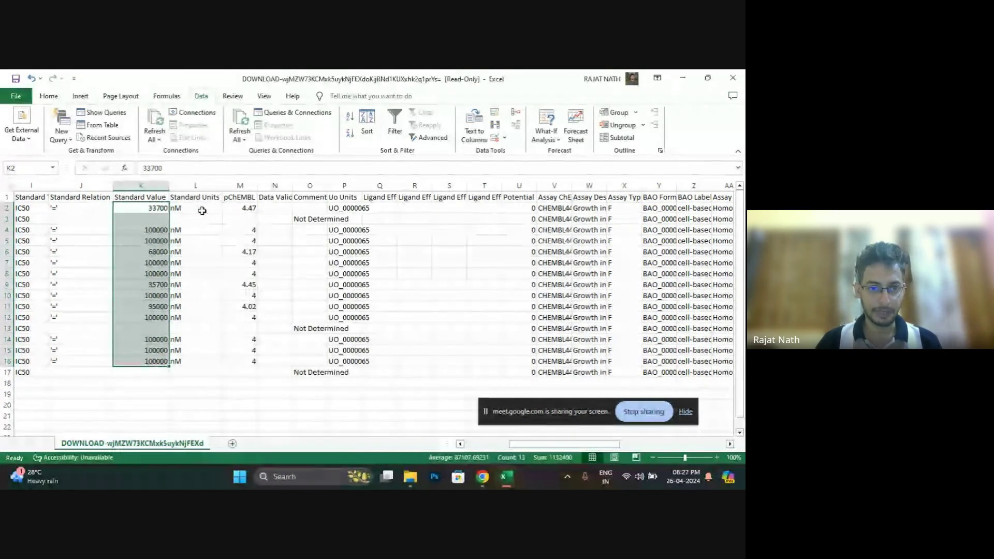
Delete rows 3 and 13, the compounds between other entries whose Standard Value cells are empty.
click(147, 222)
click(150, 284)
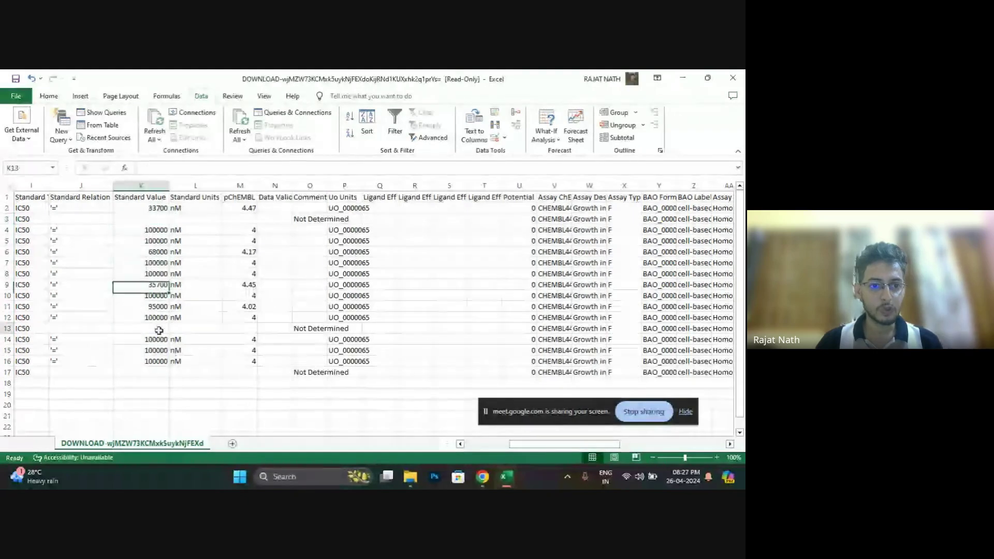
click(150, 328)
click(150, 219)
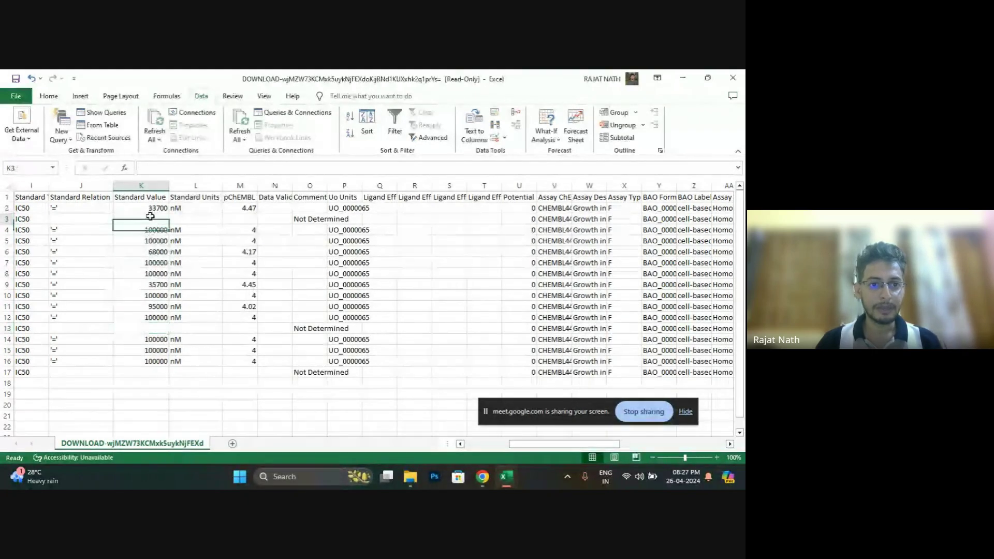
click(6, 219)
right_click(6, 219)
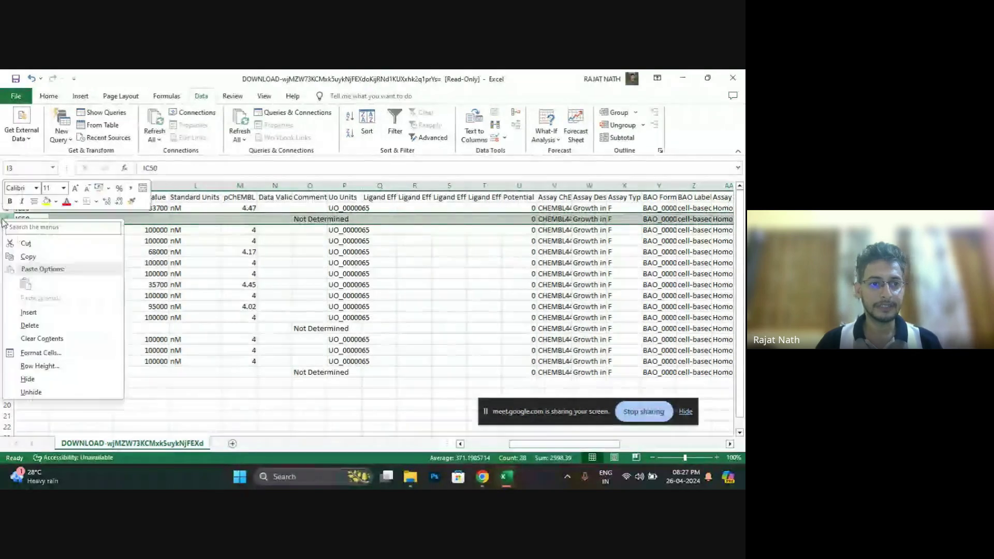
click(30, 325)
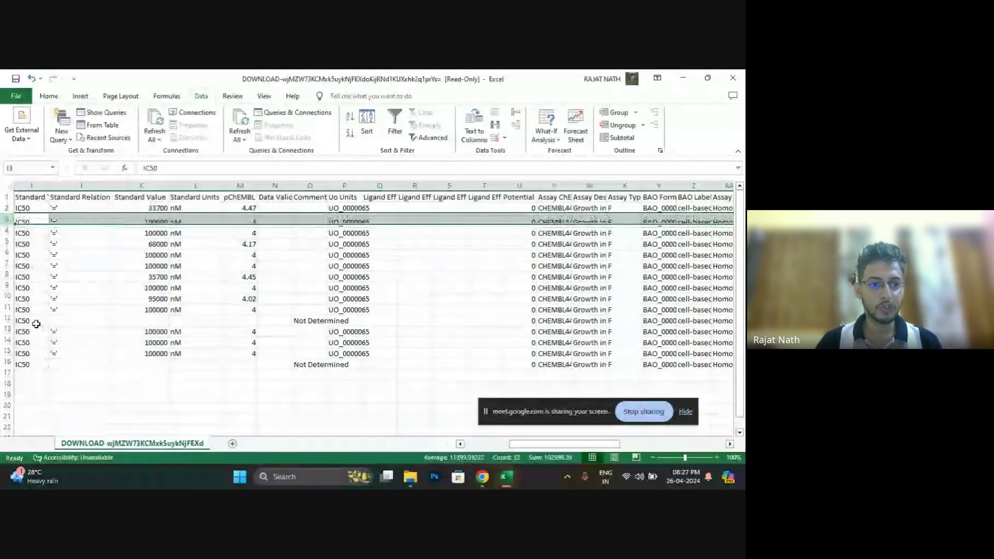
right_click(7, 318)
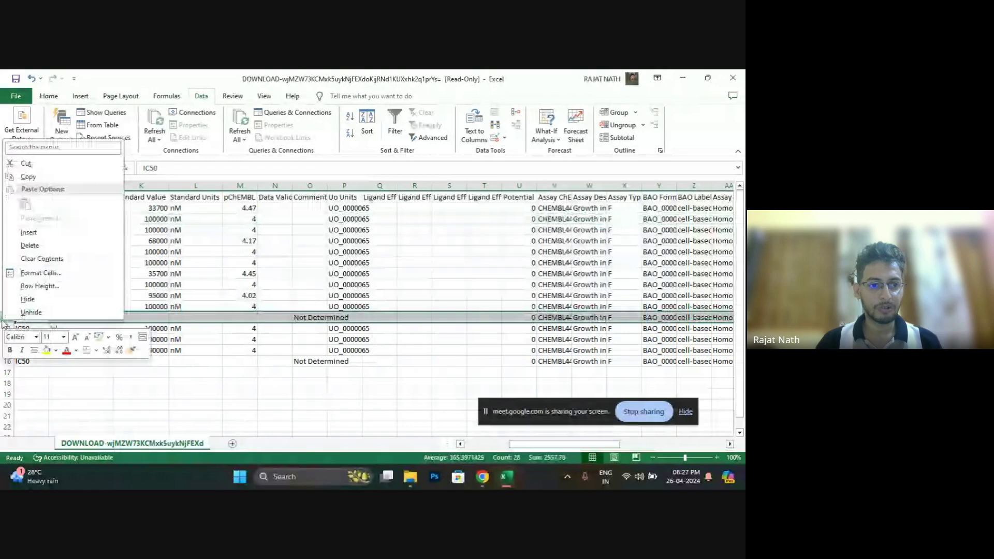
click(26, 250)
click(223, 368)
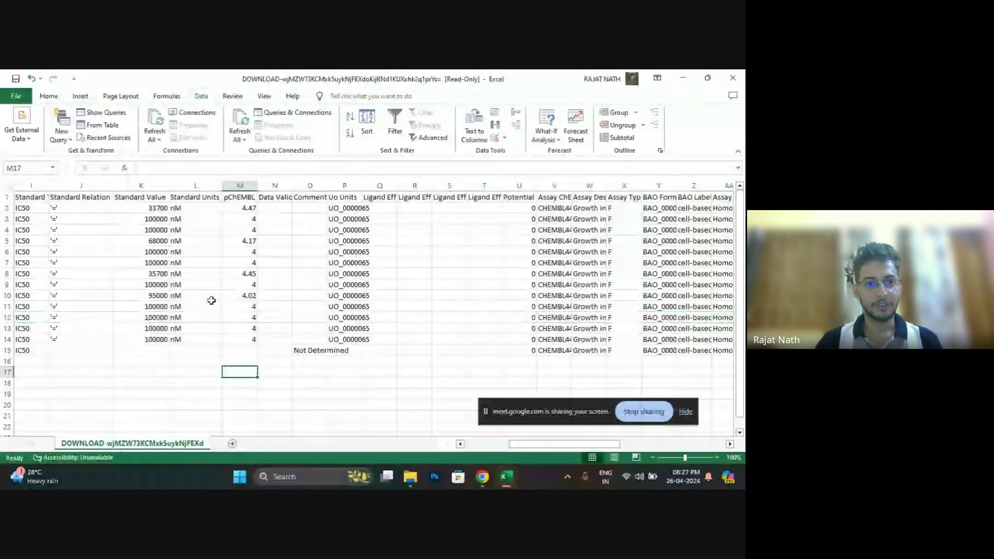
Select the Standard Values in K2:K14, and switch to the QSAR KRAS workbook to view its IC50(nM) and Activity columns.
click(148, 213)
drag(149, 212, 155, 332)
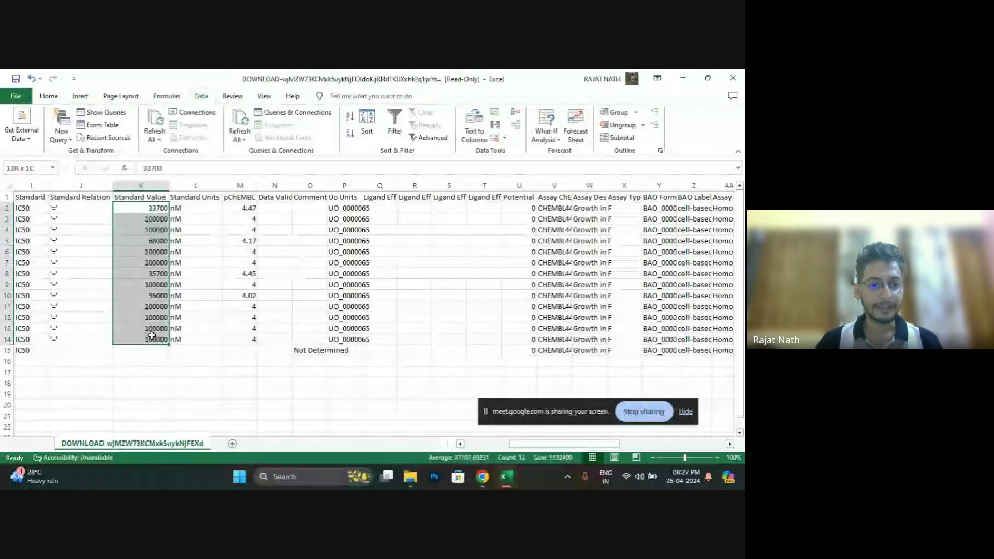
mouse_move(505, 477)
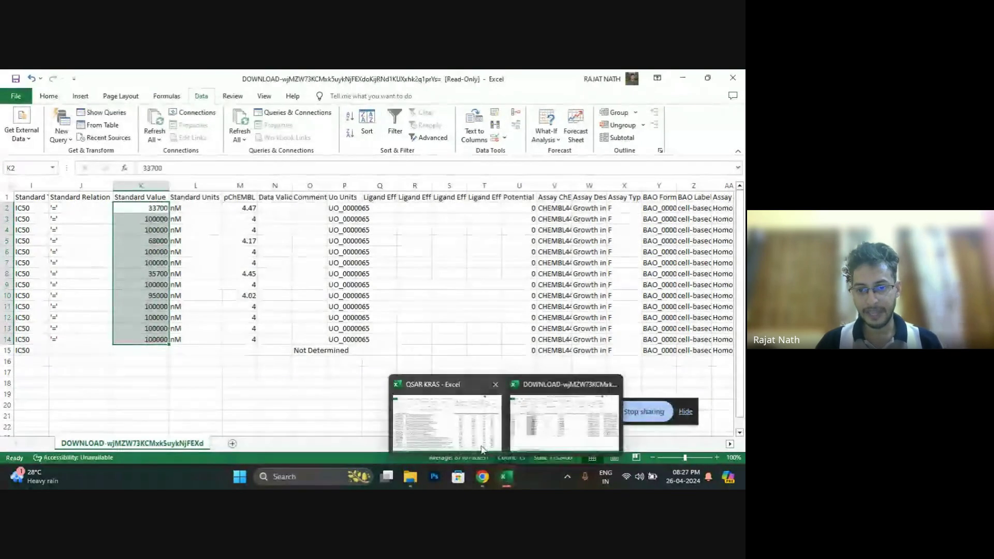
click(439, 413)
scroll(475, 429, right, 3)
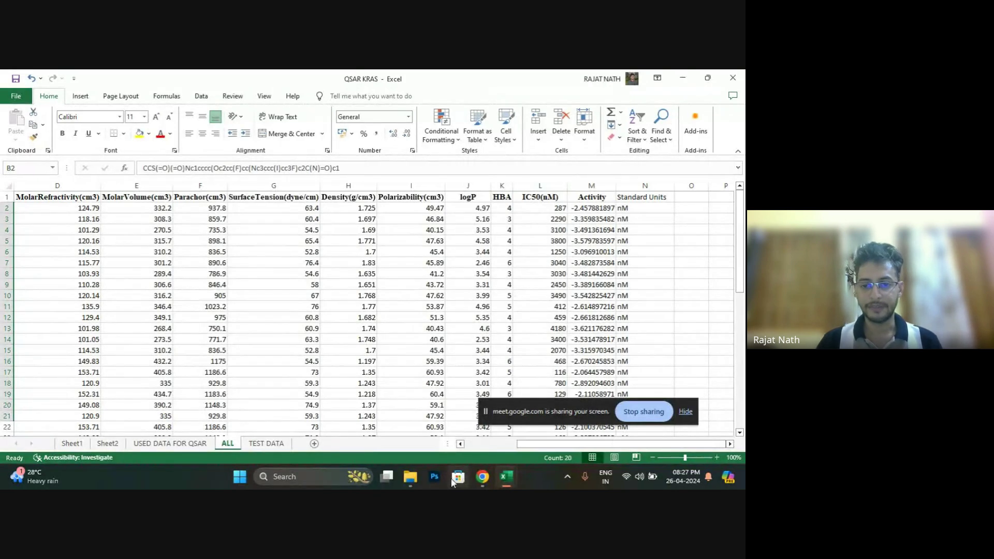
Switch to ChEMBL in Chrome, go back to the KRAS assay search results and examine the compounds listed for each assay.
click(491, 486)
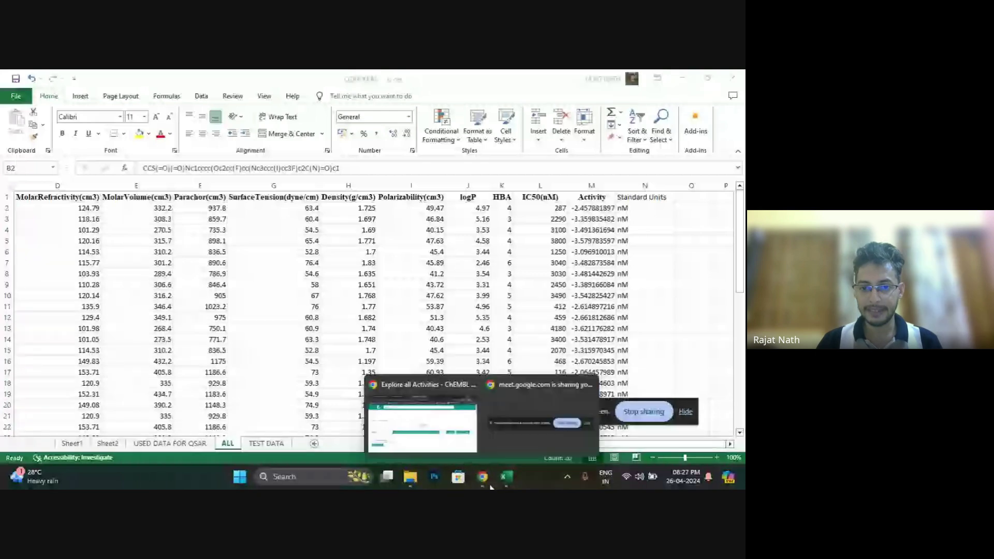
click(422, 420)
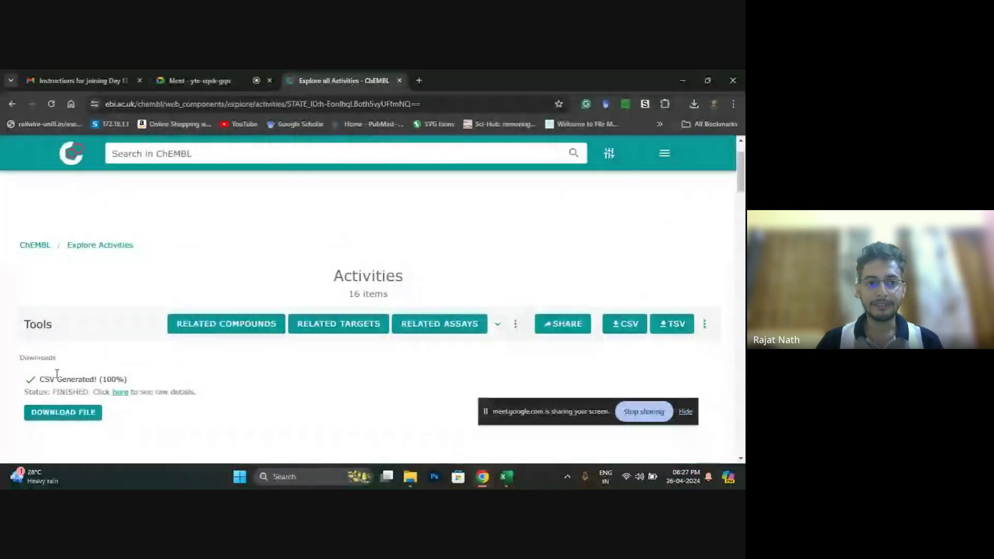
click(12, 105)
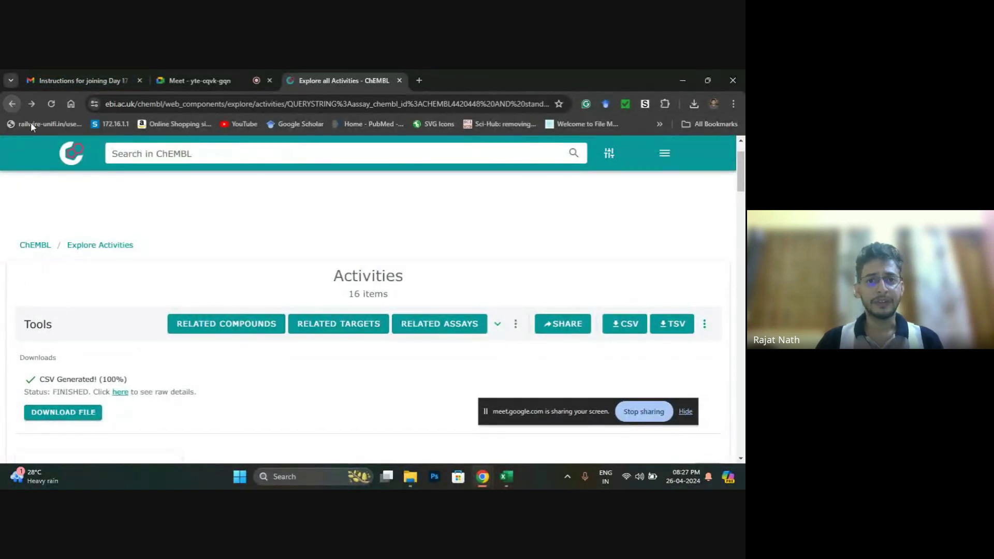
click(11, 105)
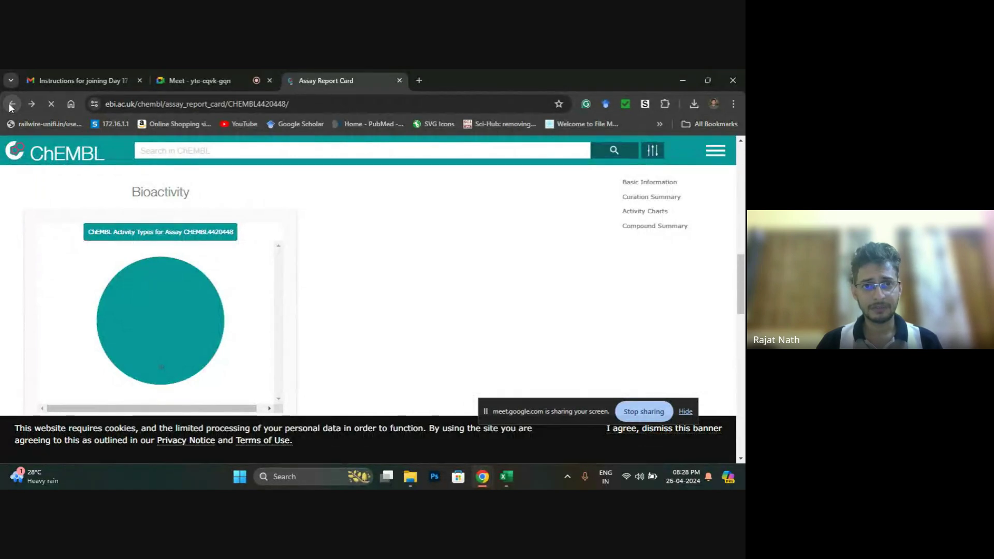
click(11, 105)
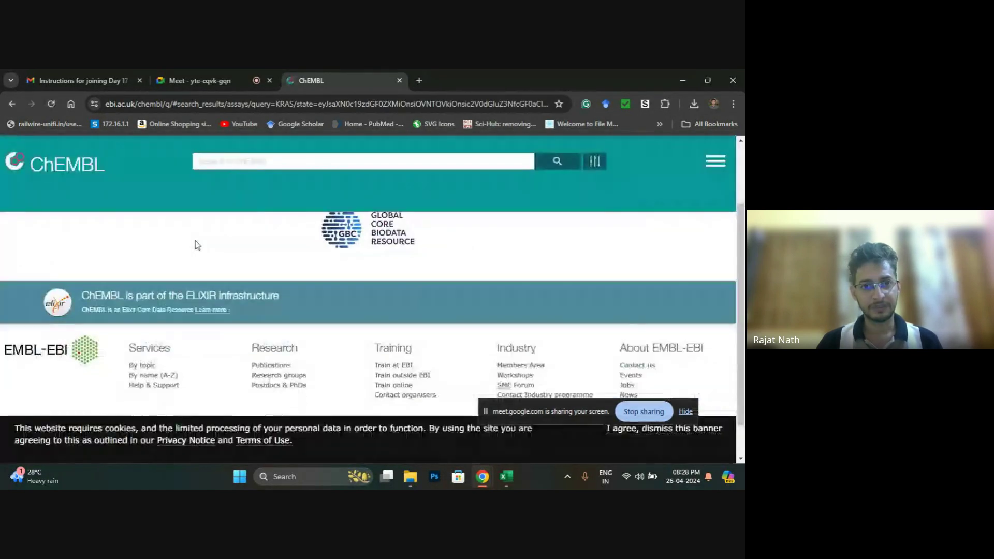
scroll(396, 276, down, 8)
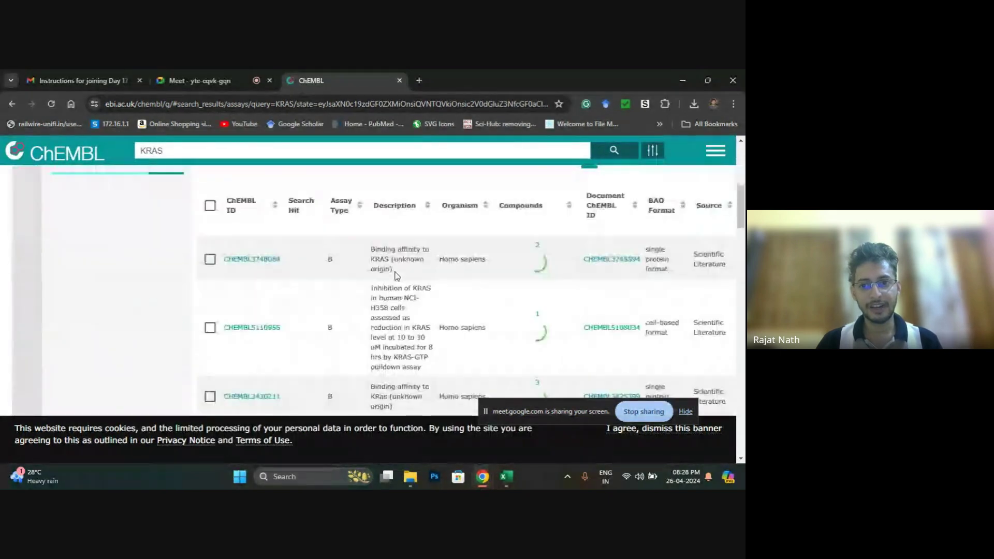
scroll(523, 299, down, 6)
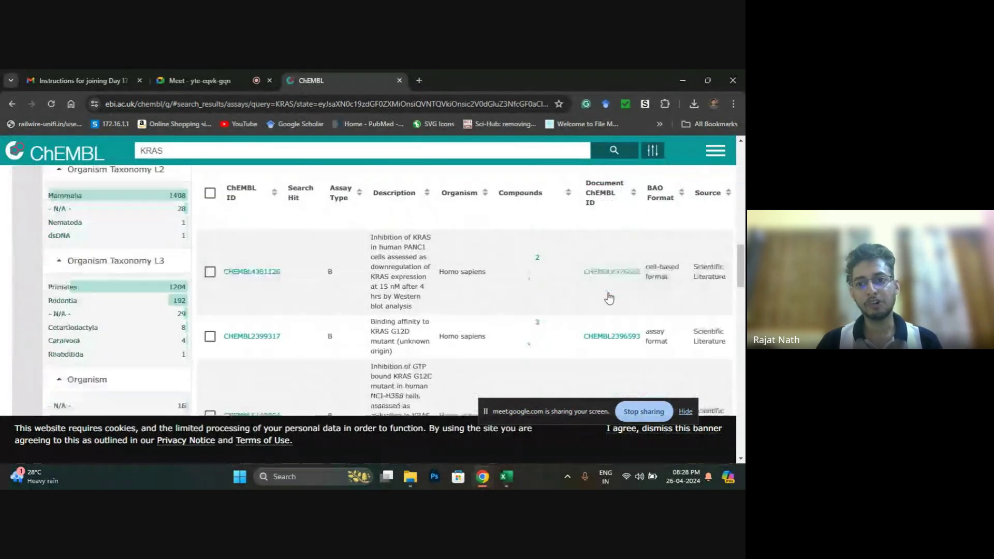
scroll(566, 298, down, 6)
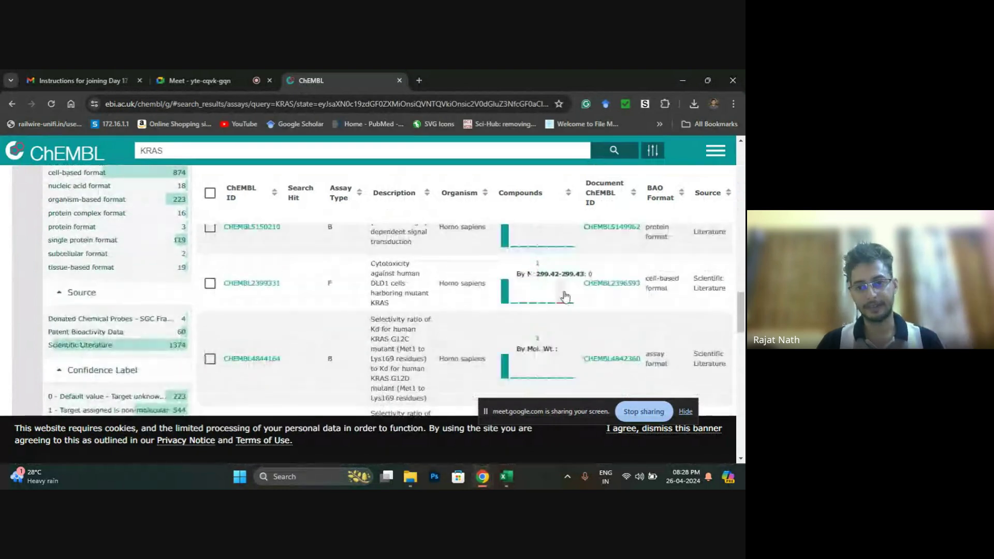
scroll(550, 309, down, 6)
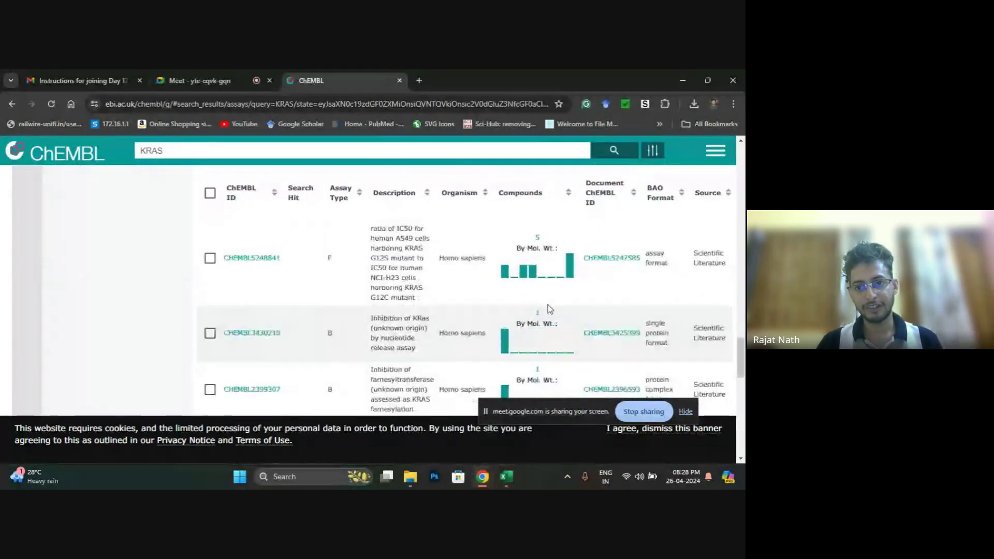
scroll(549, 308, down, 3)
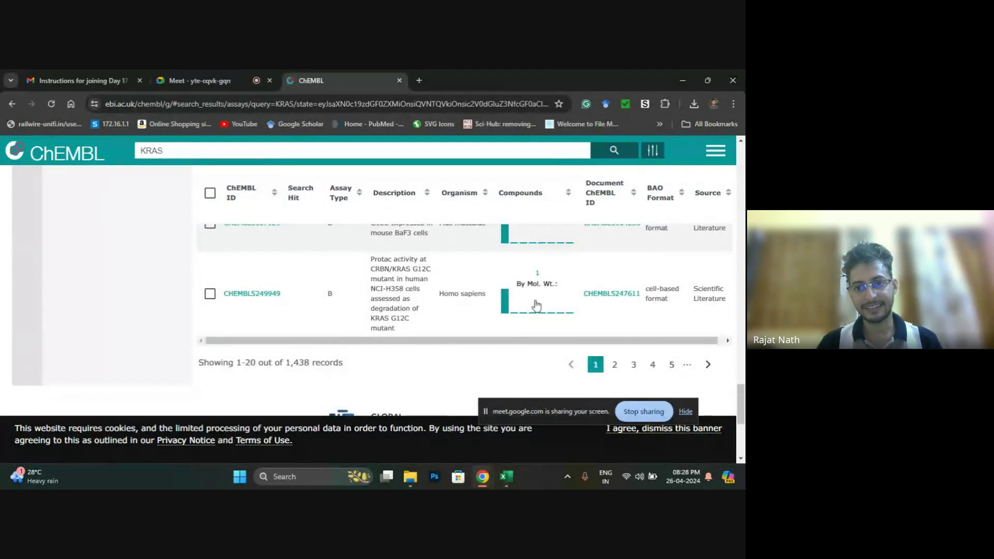
scroll(517, 290, up, 2)
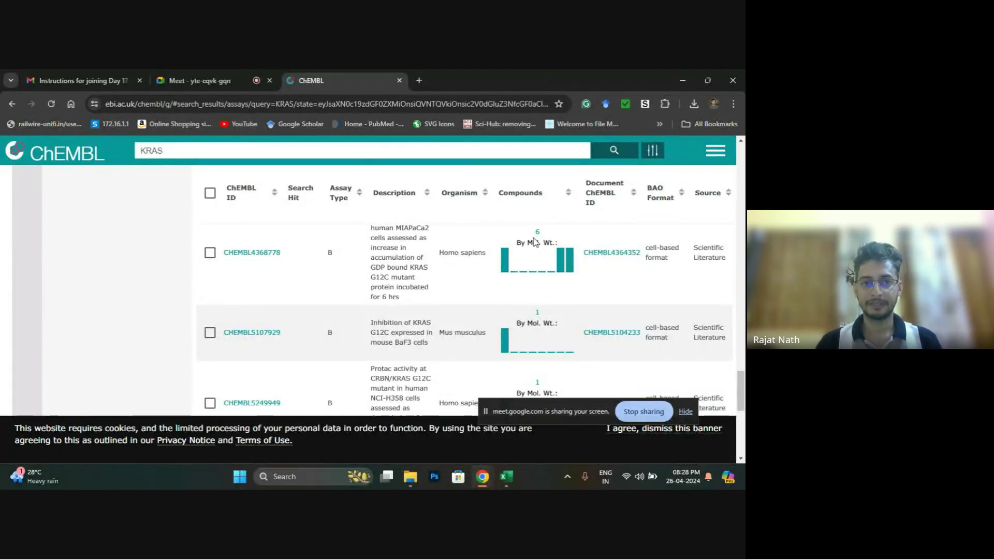
Switch back to the QSAR KRAS workbook and view the Molecule ChEMBL ID and Smiles columns of the ALL sheet.
mouse_move(527, 263)
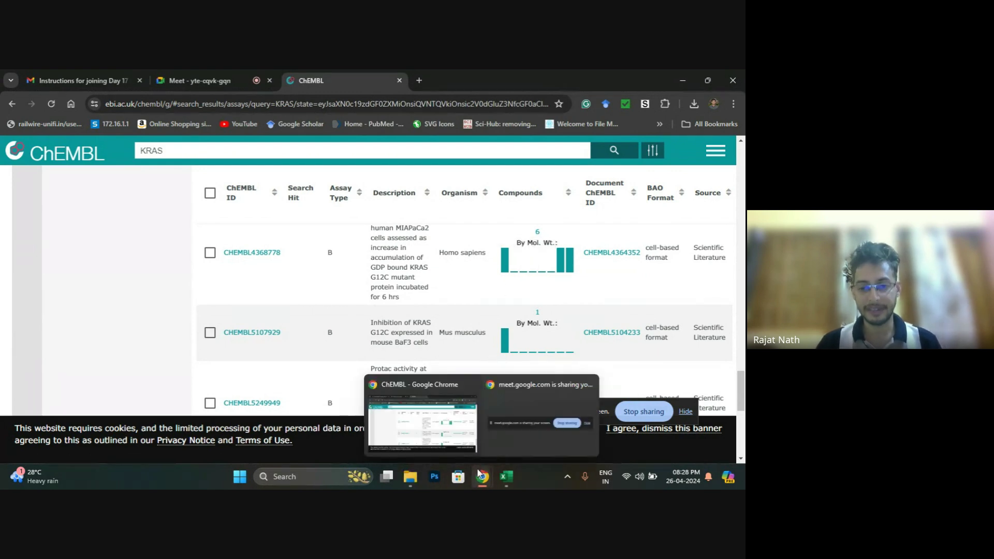
mouse_move(511, 479)
click(489, 445)
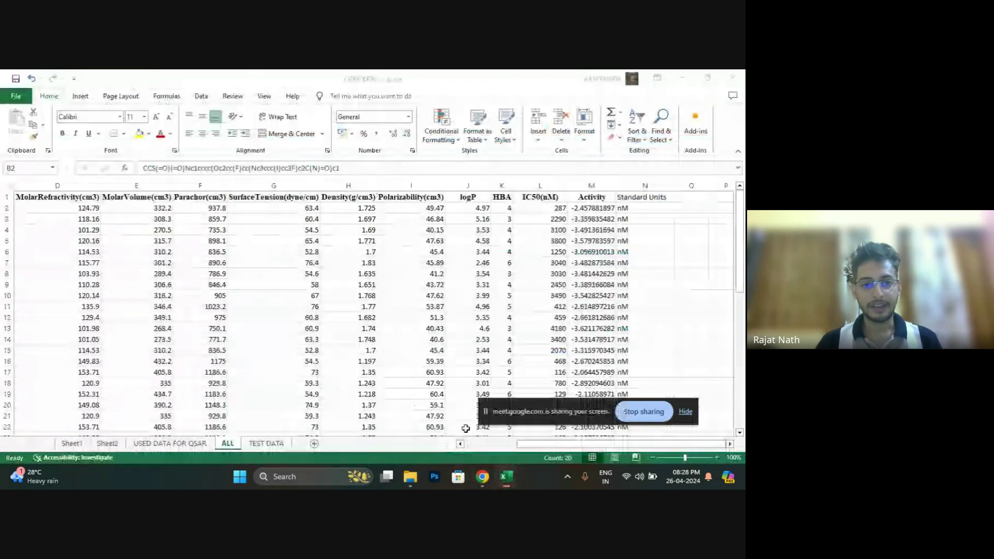
scroll(190, 220, left, 5)
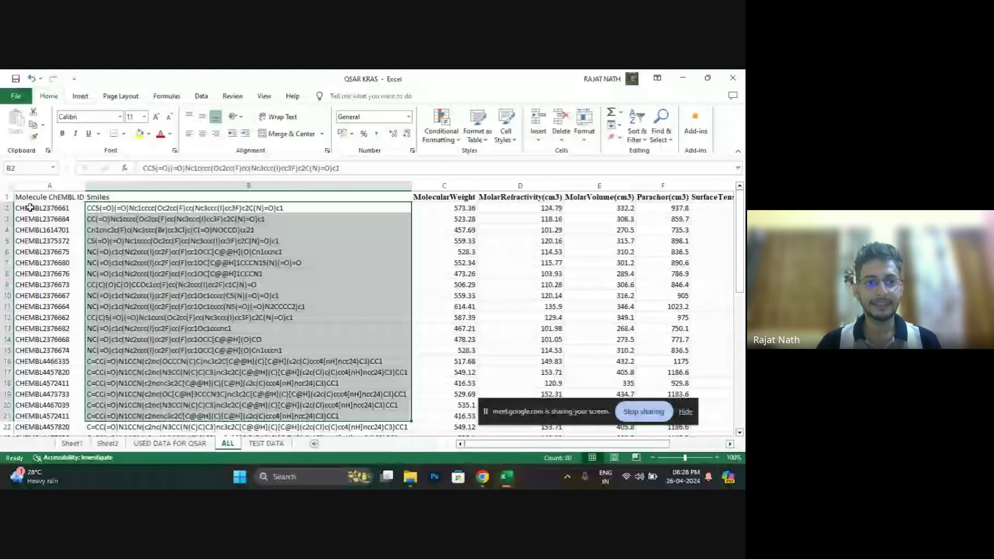
Highlight the Molecule ChEMBL ID and Smiles entries in the ALL sheet, and examine the descriptor, IC50(nM) and Activity columns.
drag(30, 207, 49, 405)
drag(131, 210, 131, 372)
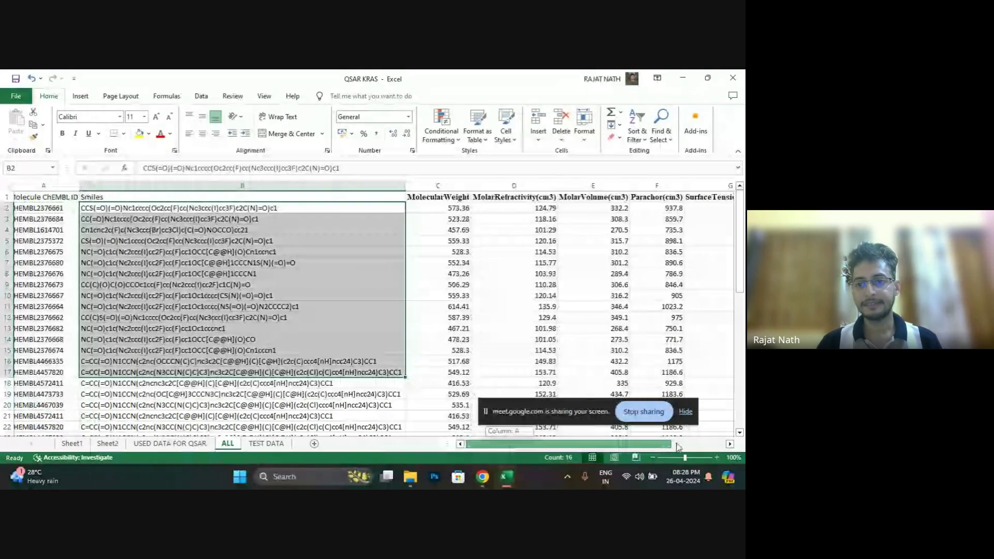
scroll(535, 263, right, 3)
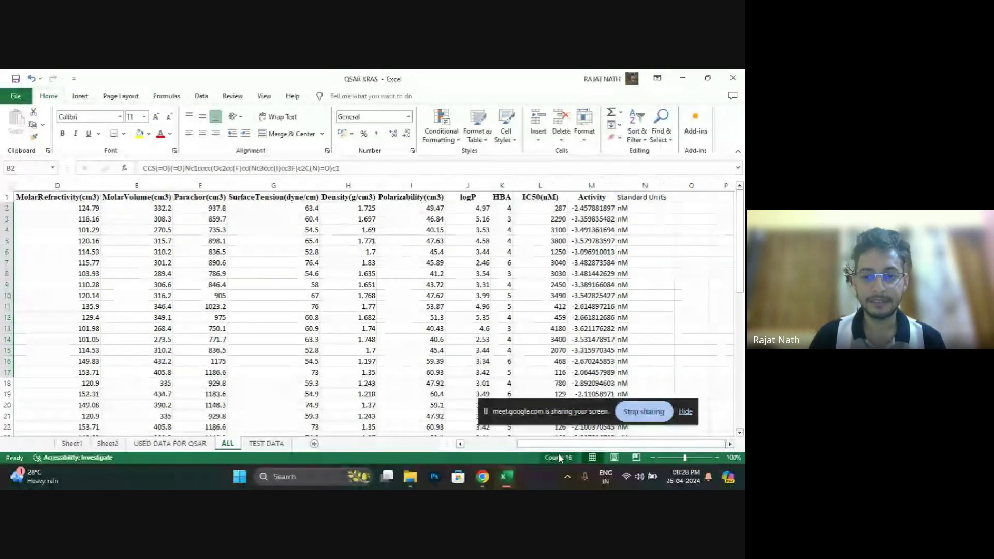
drag(537, 444, 484, 452)
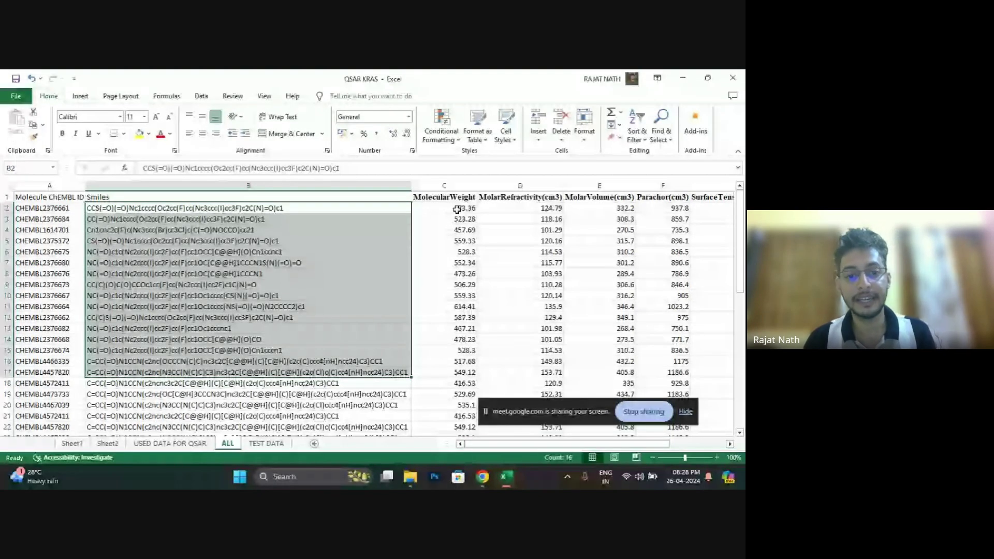
Search Windows for chemsketch, open ChemSketch, and dismiss the product, file association and tip windows shown at startup.
click(296, 477)
text(chemsket)
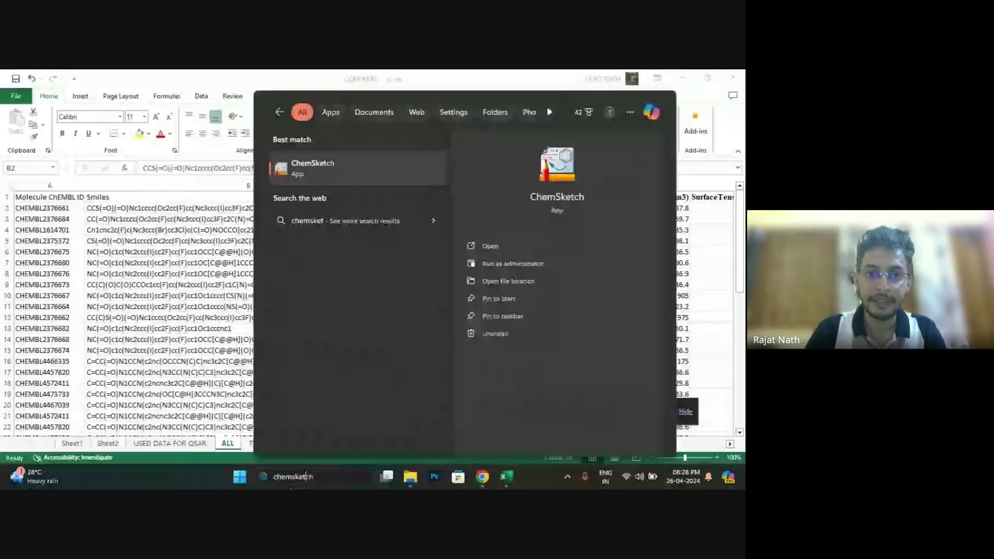
text(ch)
key(Return)
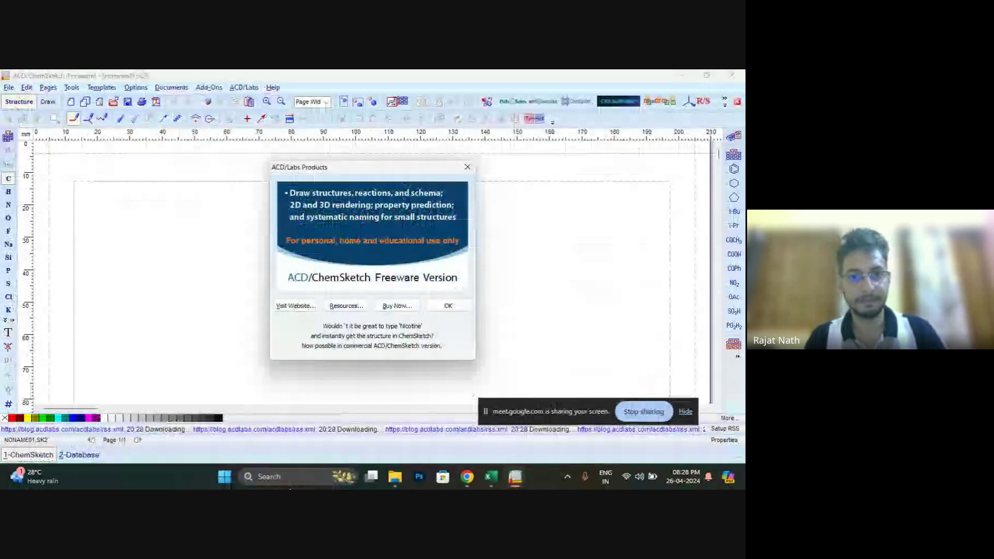
click(468, 167)
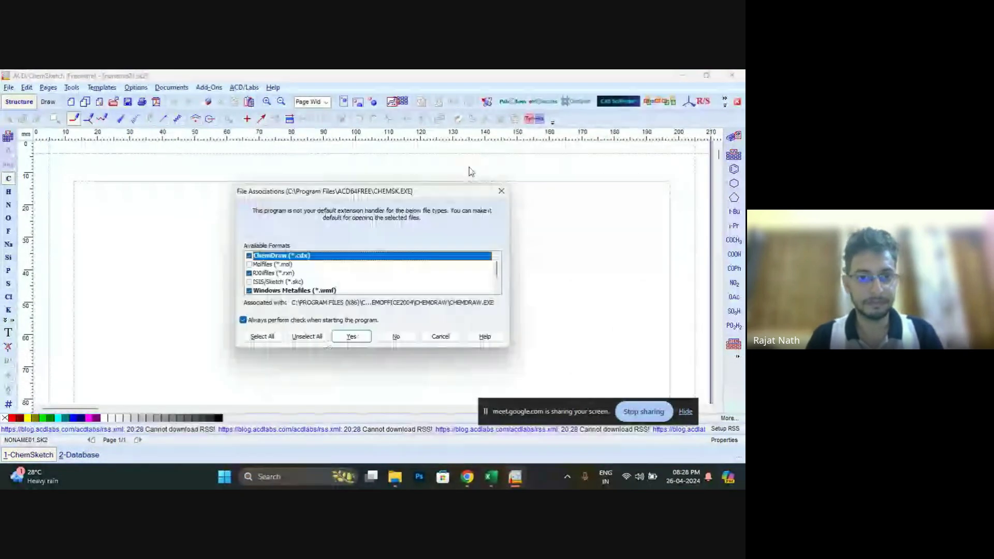
click(500, 192)
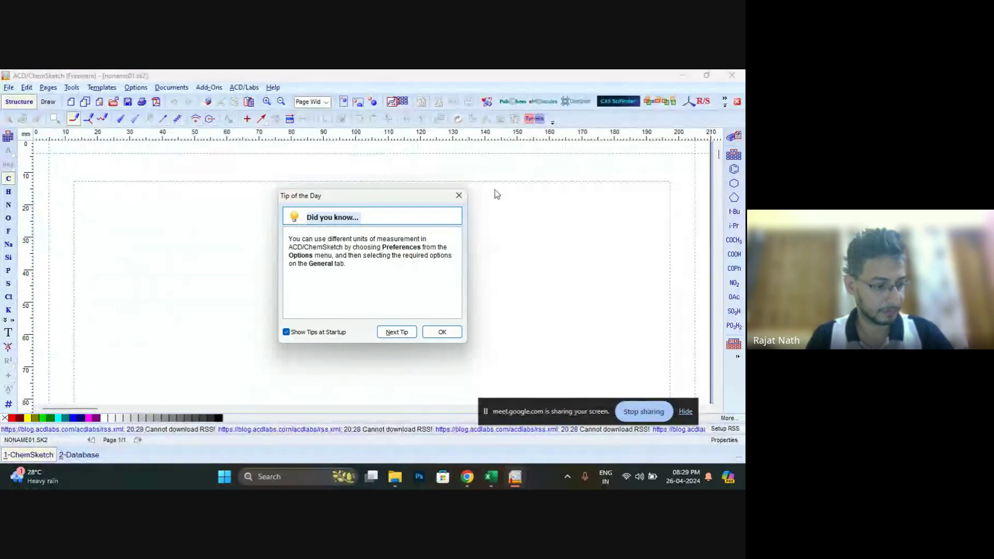
click(458, 195)
drag(457, 212, 469, 202)
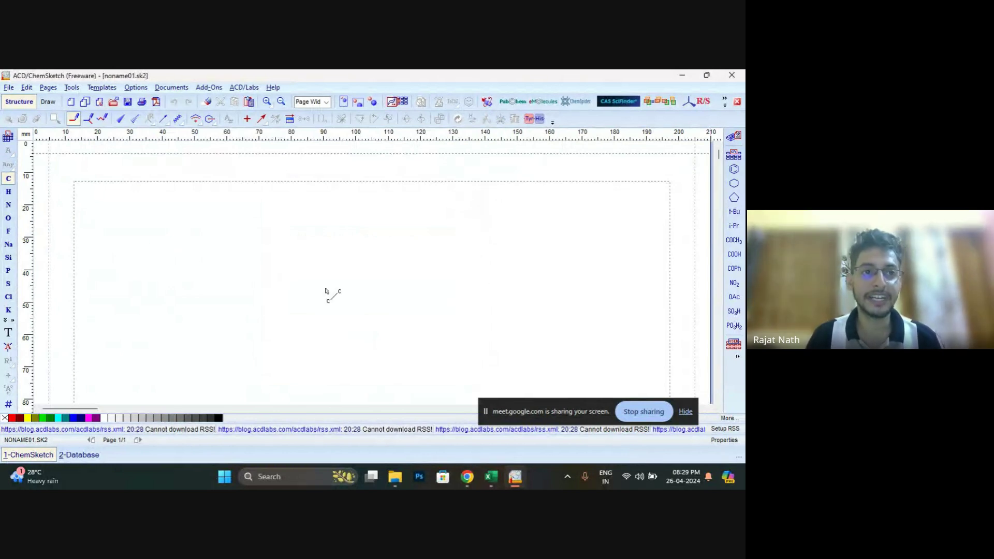
Close the downloaded ChEMBL data workbook in Excel, keeping the QSAR KRAS workbook open.
click(491, 477)
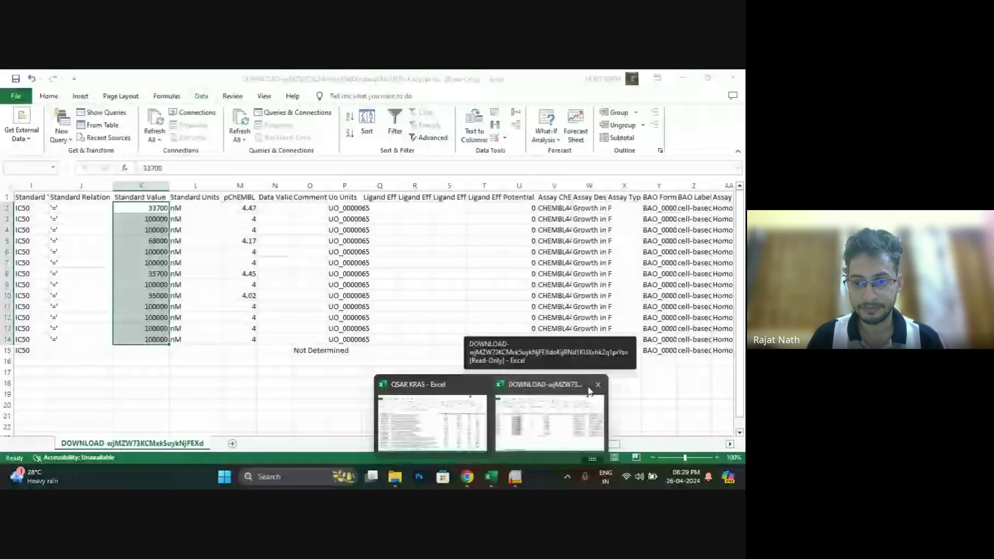
click(599, 384)
click(395, 290)
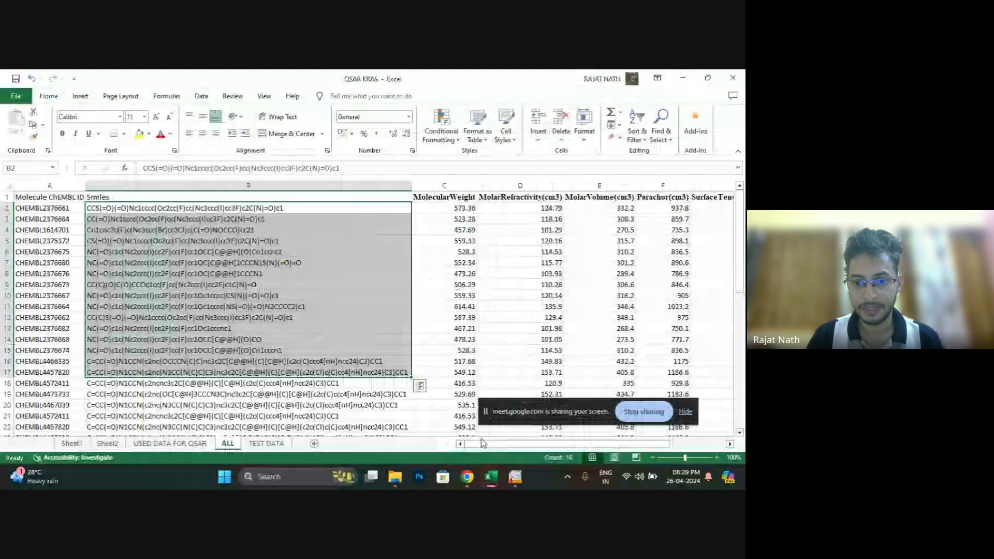
Copy the SMILES of the first compound from cell B2 of the ALL sheet and switch to ChemSketch.
click(215, 207)
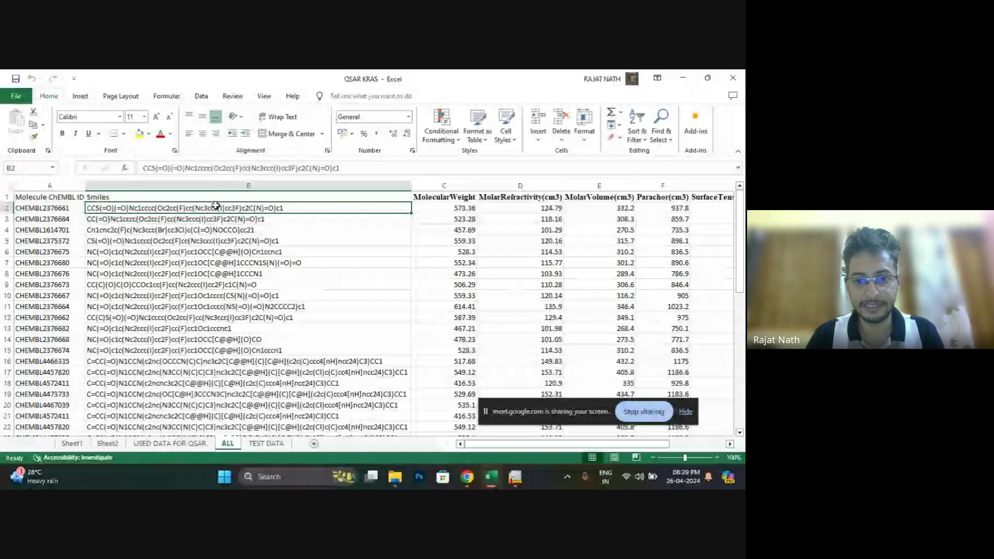
key(ctrl+c)
mouse_move(469, 484)
click(515, 476)
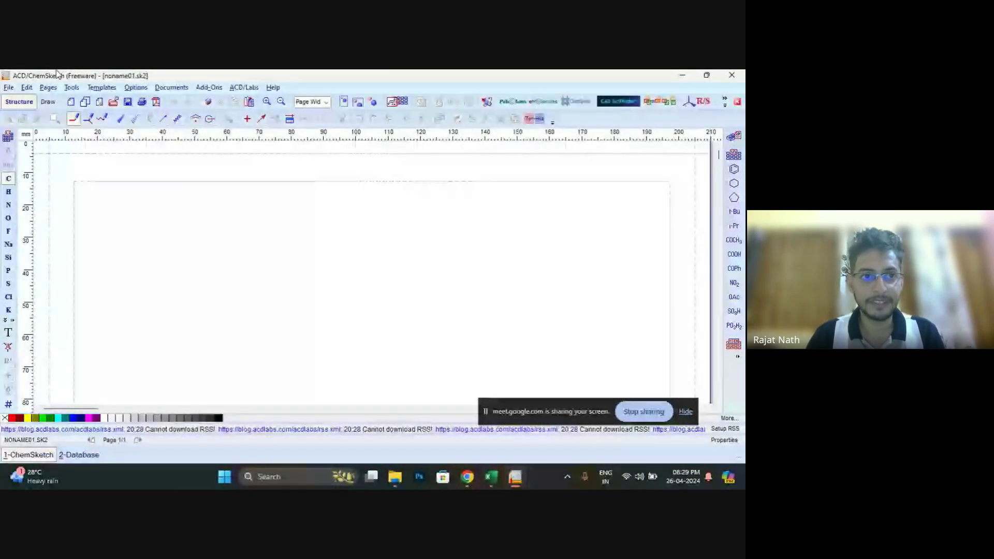
Generate a structure from the copied SMILES, replacing the existing source text, and place it on the blank page.
click(67, 91)
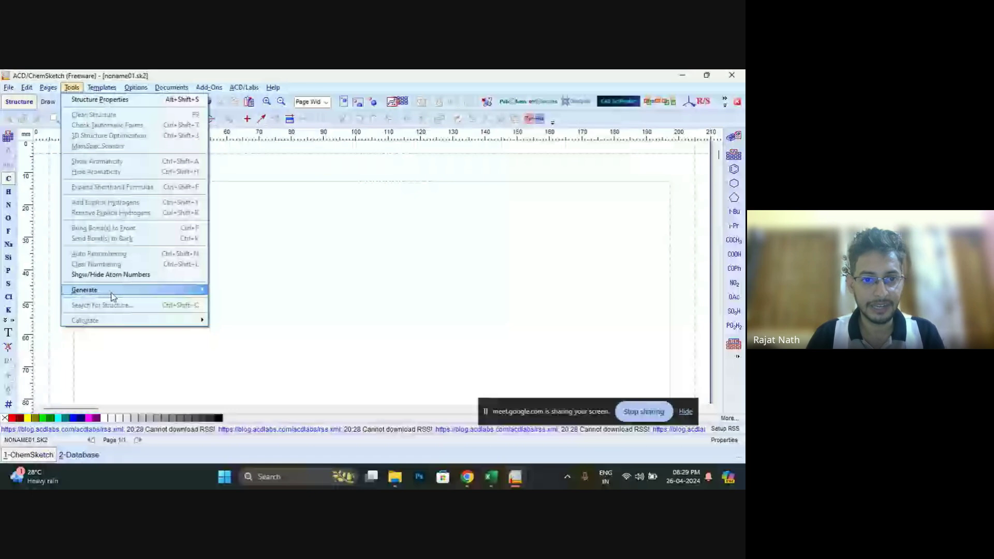
mouse_move(149, 294)
click(251, 332)
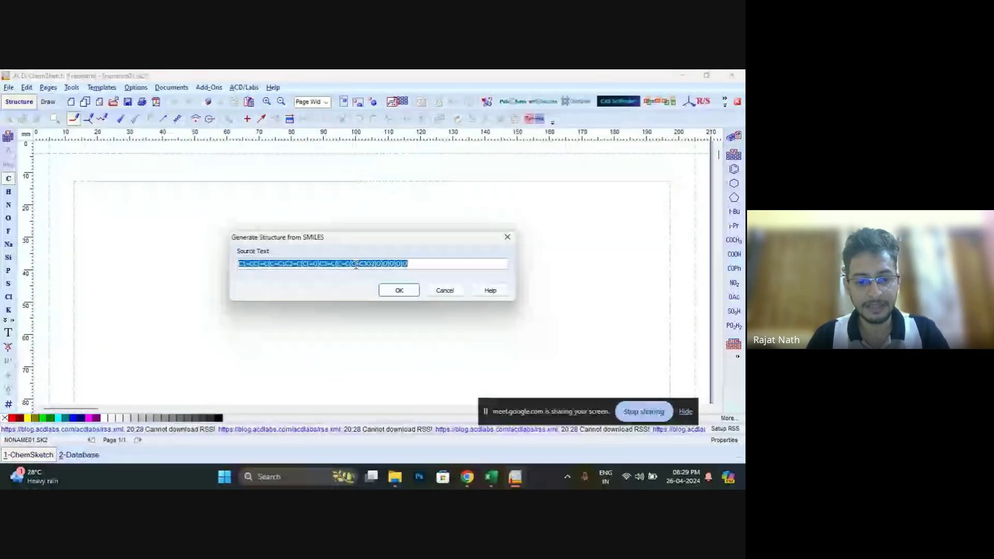
click(410, 263)
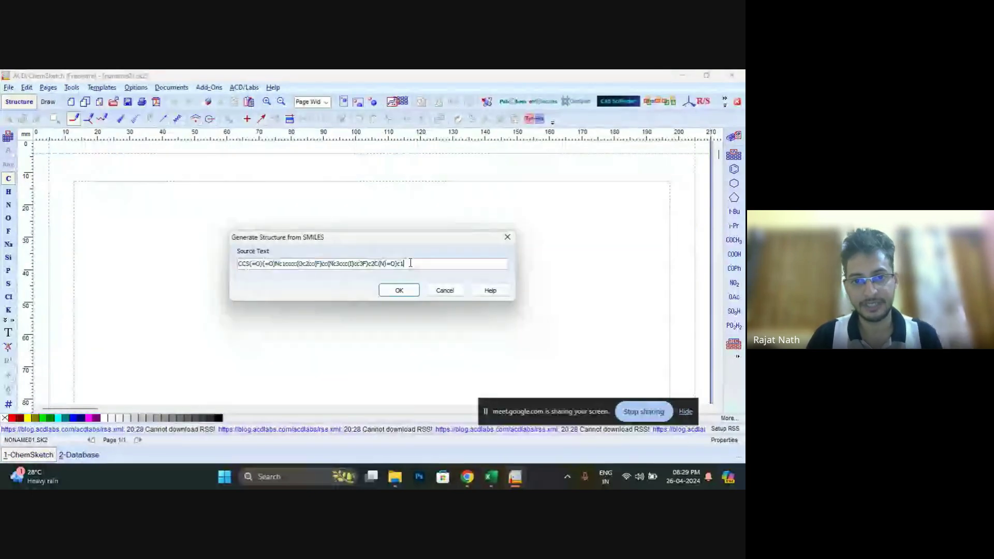
click(399, 290)
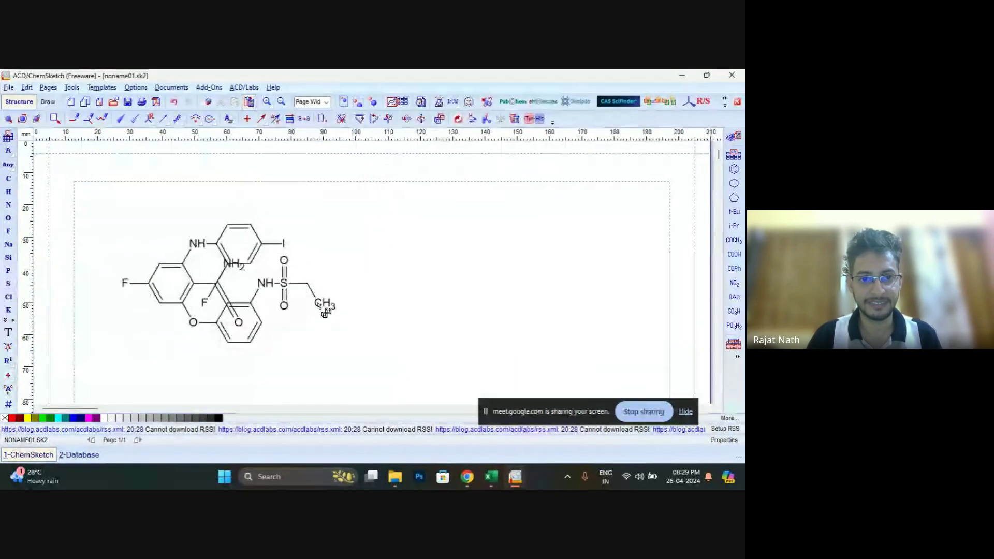
click(320, 302)
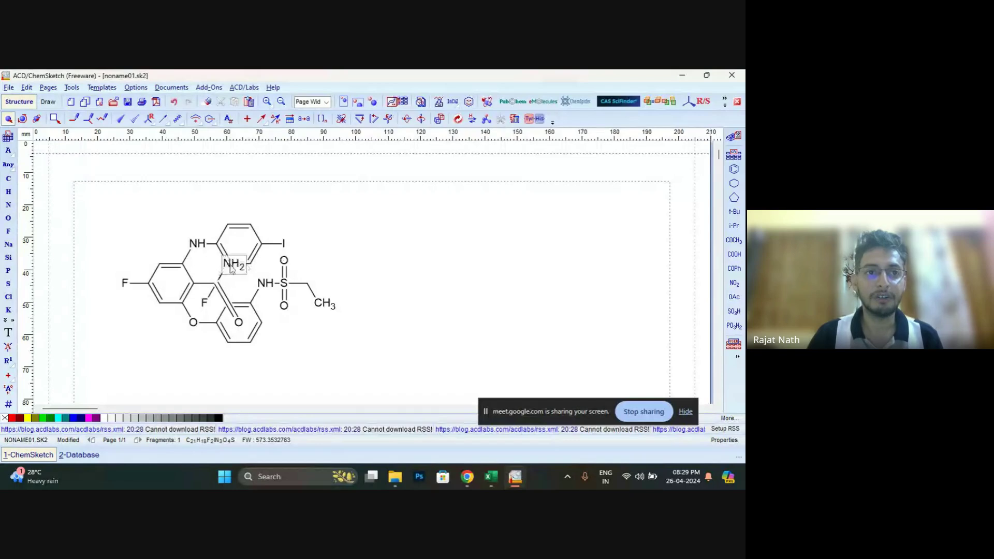
Calculate all properties of the placed structure and copy the results to the editor page.
click(73, 88)
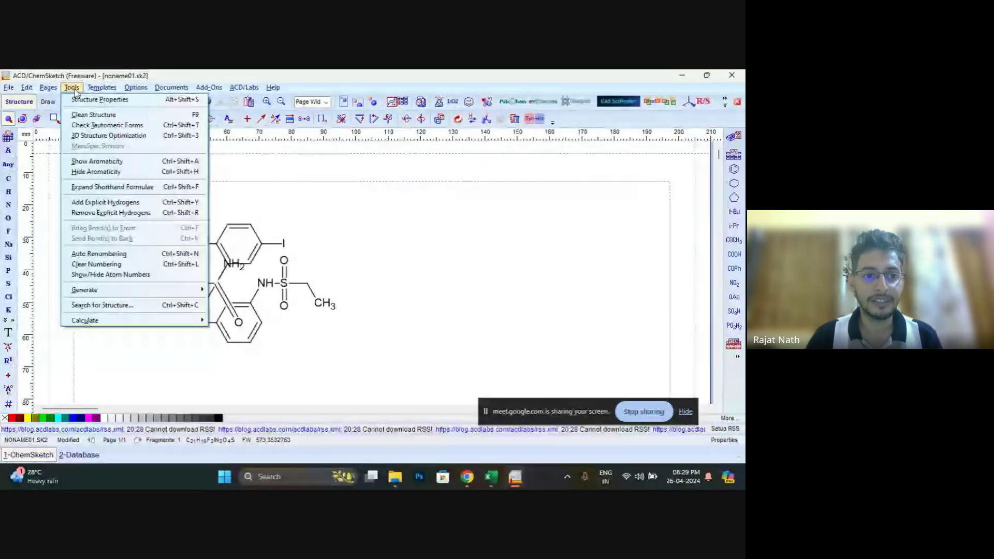
mouse_move(144, 324)
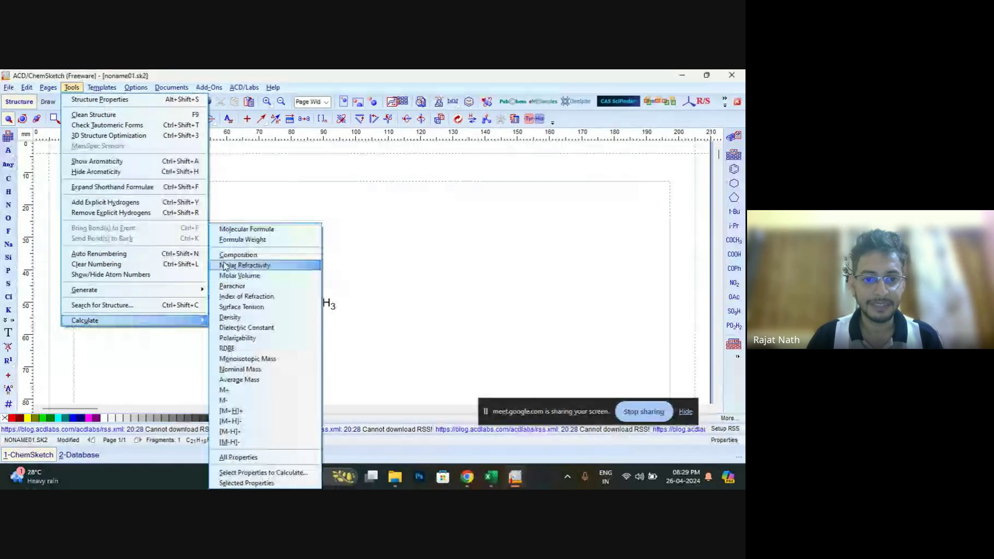
click(238, 458)
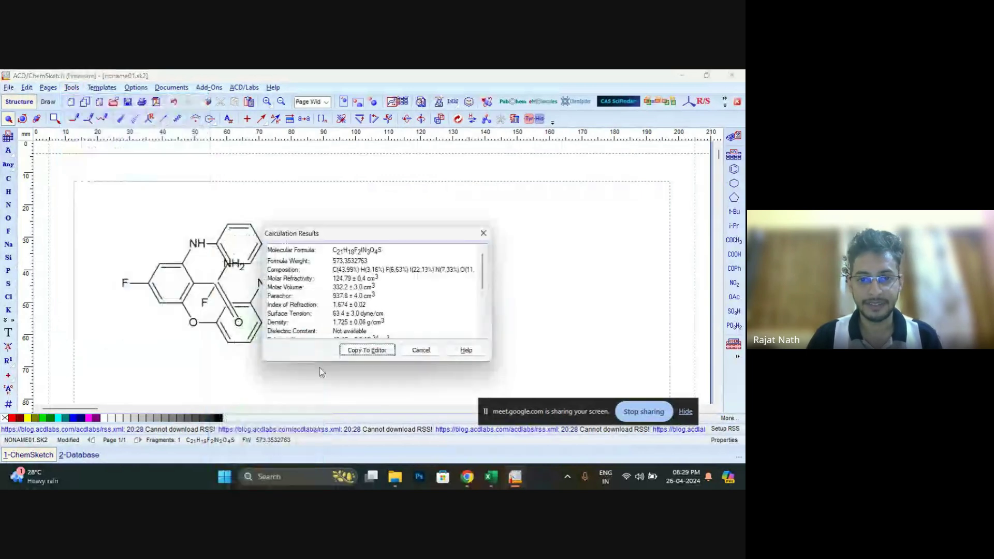
click(367, 351)
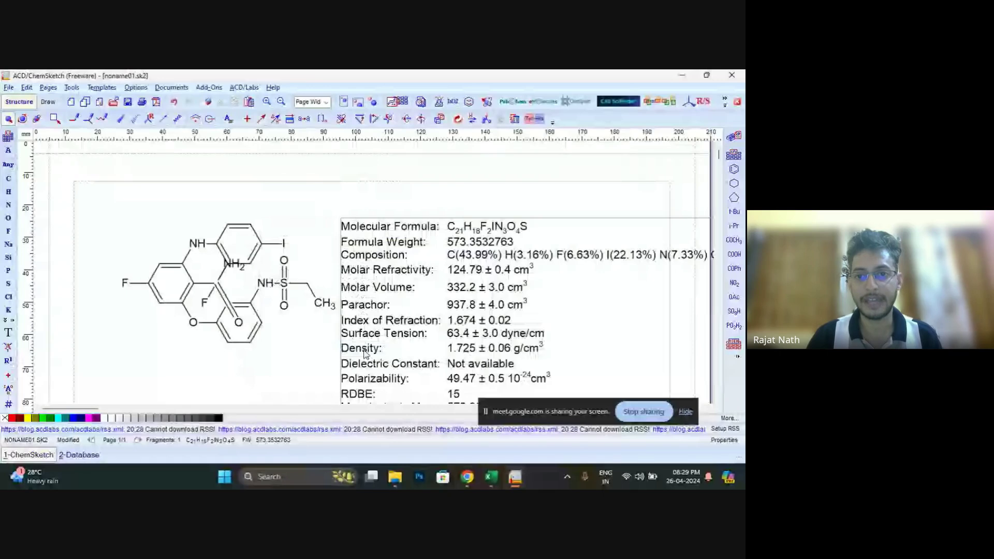
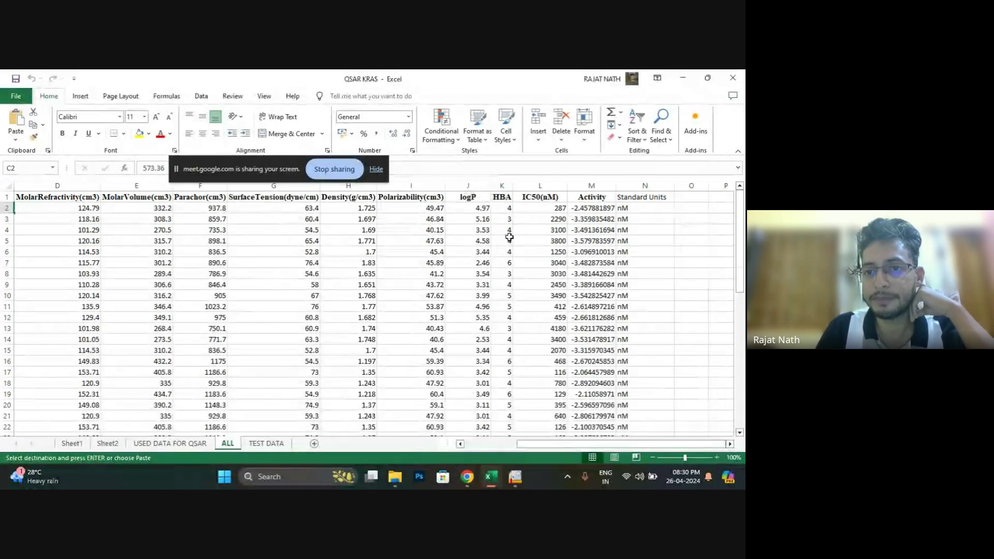
Switch to the ChEMBL assay search results in Chrome.
mouse_move(467, 477)
click(404, 421)
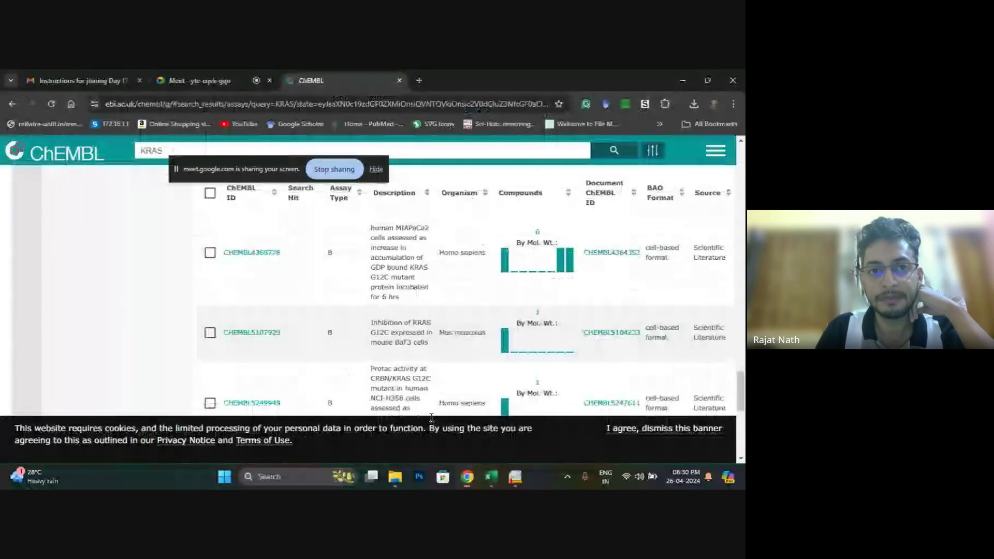
click(384, 102)
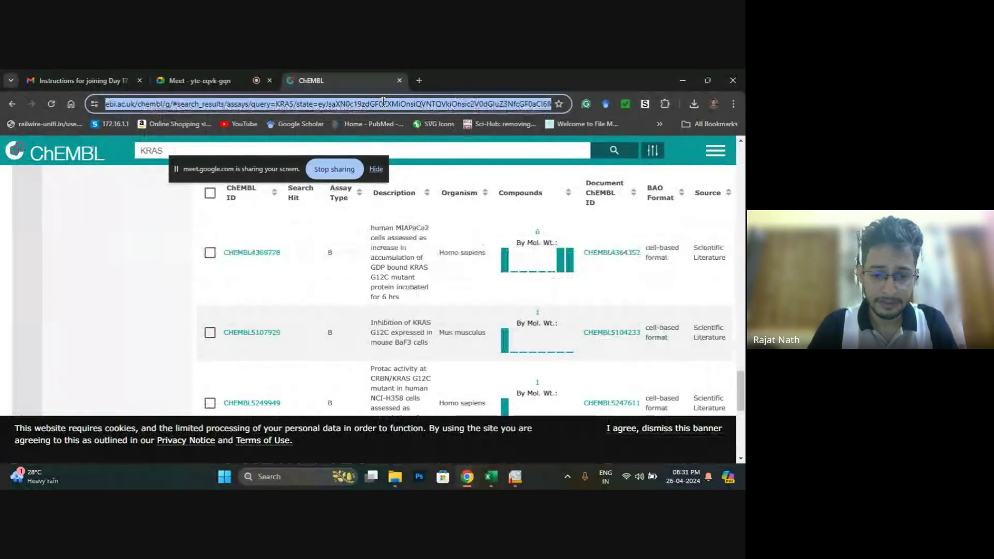
text(molso)
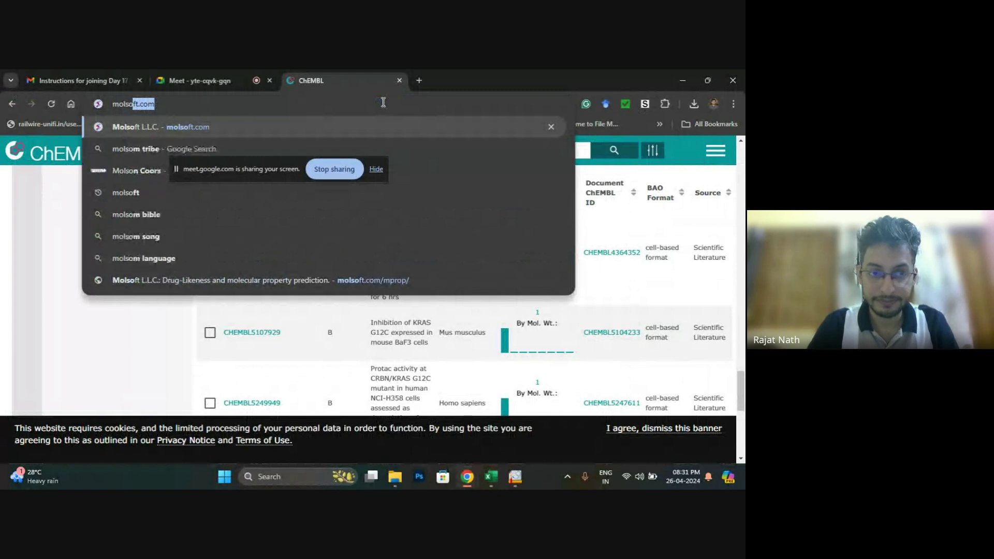
key(Return)
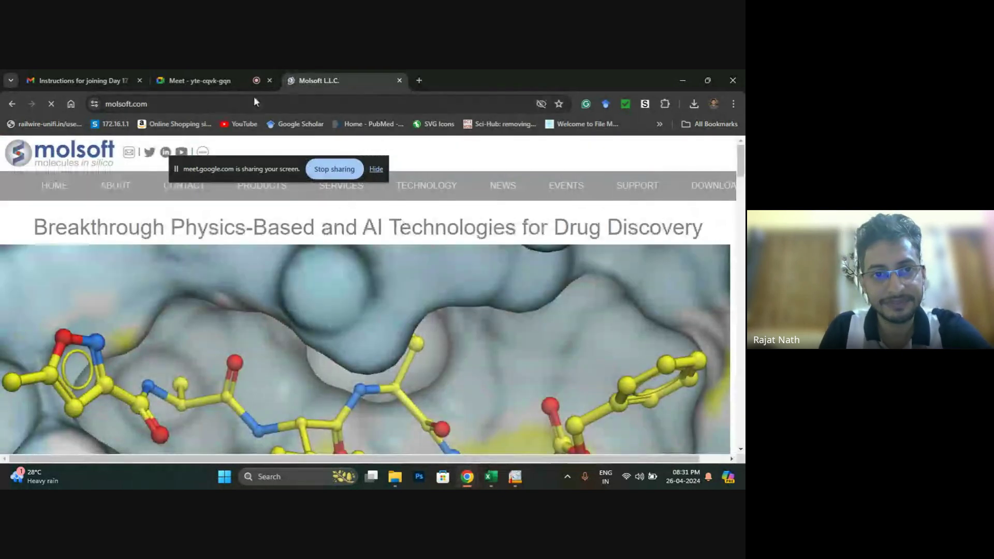
click(13, 104)
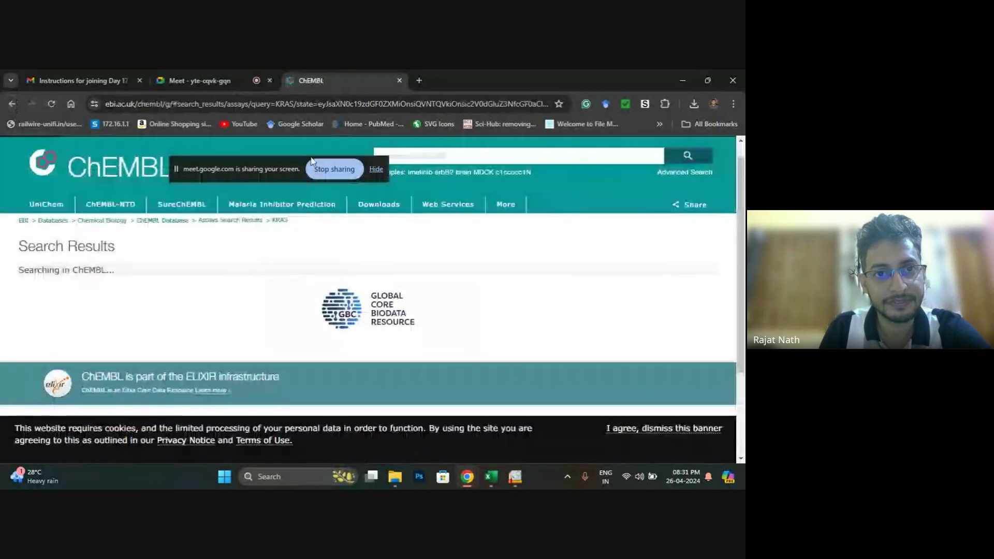
Search Google for molsoft, open Molsoft's Drug-Likeness and molecular property prediction page, and go to its structure editor.
click(305, 104)
text(mol)
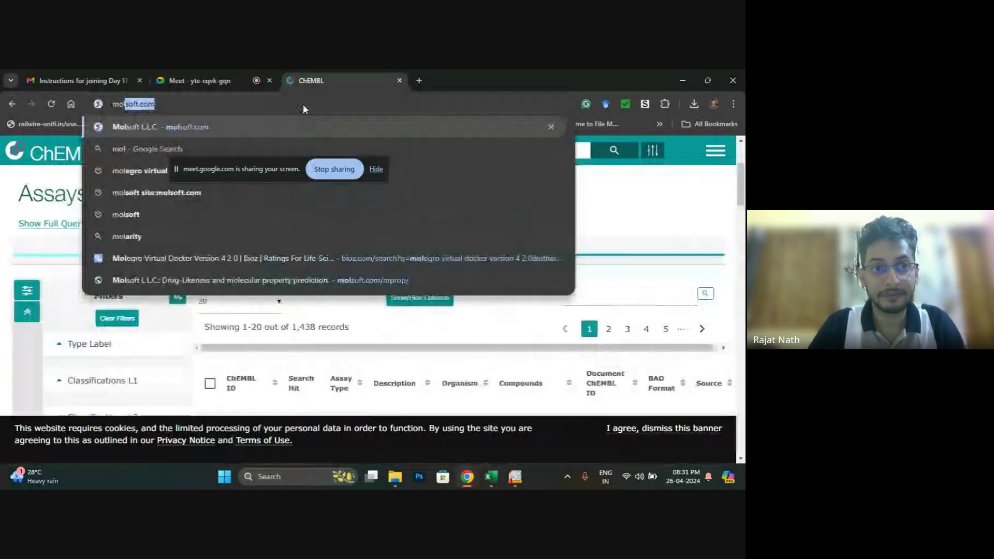
text(soft.)
key(BackSpace)
key(Return)
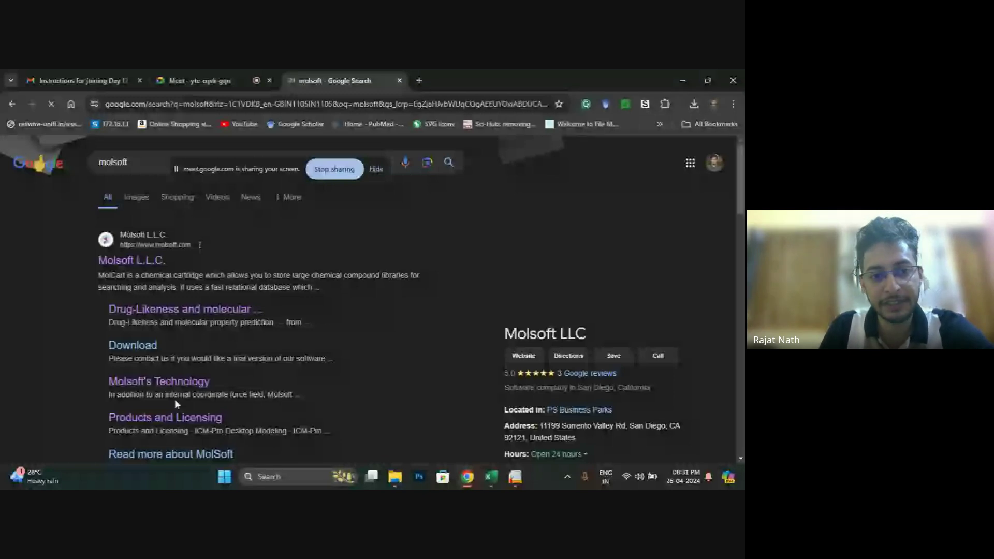
scroll(448, 265, down, 5)
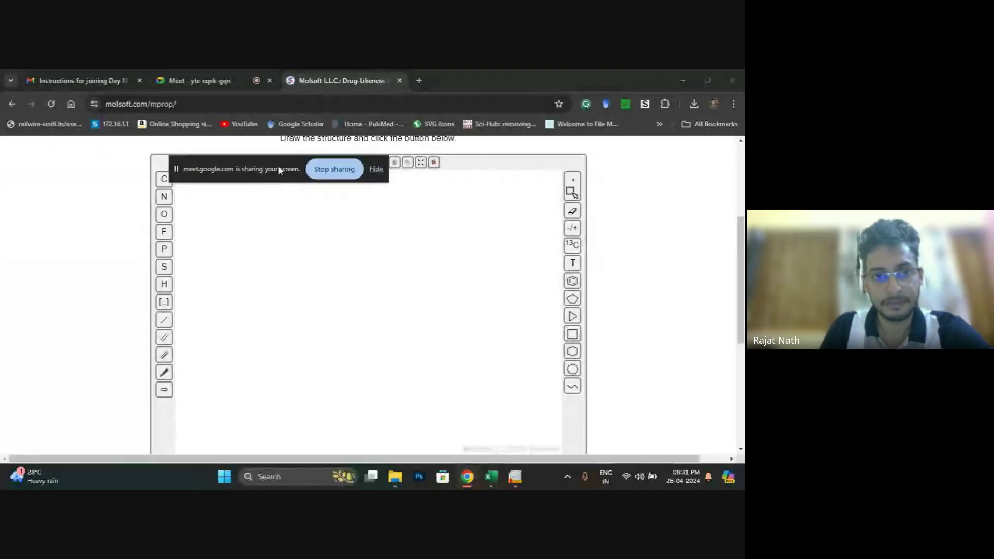
Load the SMILES CCS(=O)(=O)Nc1cccc(Oc2cc(F)cc(Nc3ccc(I)cc3F)c2C(N)=O)c1 into the structure editor and calculate its molecular properties.
drag(277, 162, 640, 151)
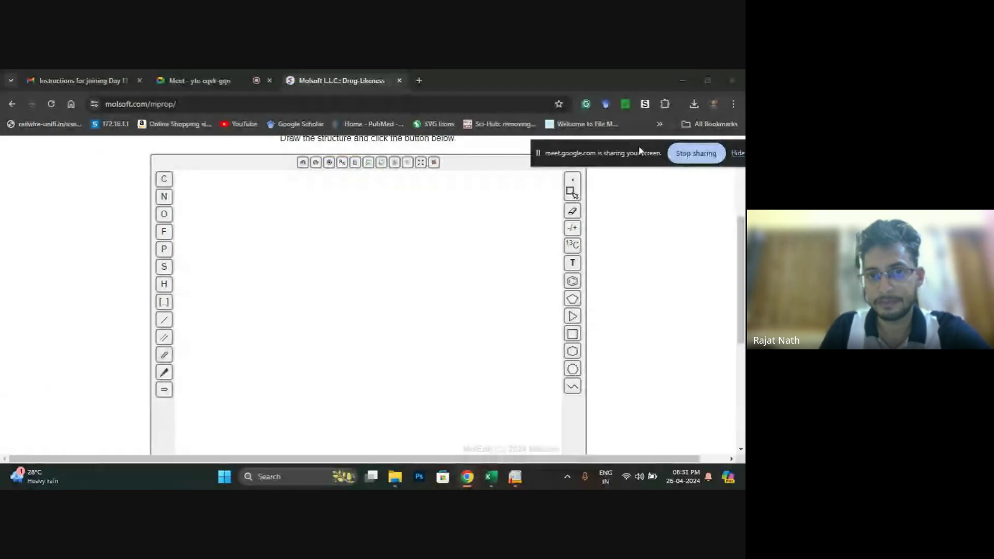
click(375, 164)
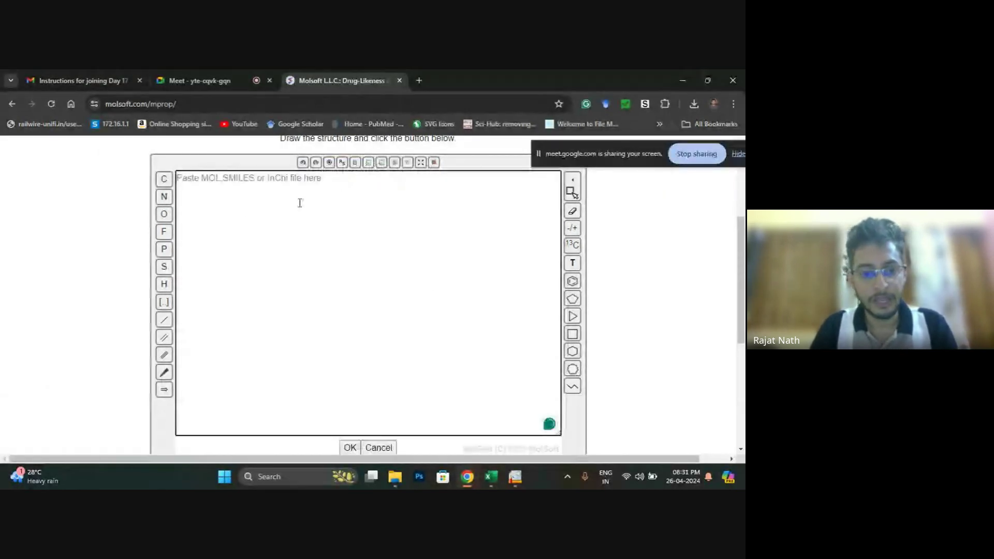
text(CCS(=O)(=O)Nc1cccc(Oc2cc(F)cc(Nc3ccc(I)cc3F)c2C(N)=O)c1)
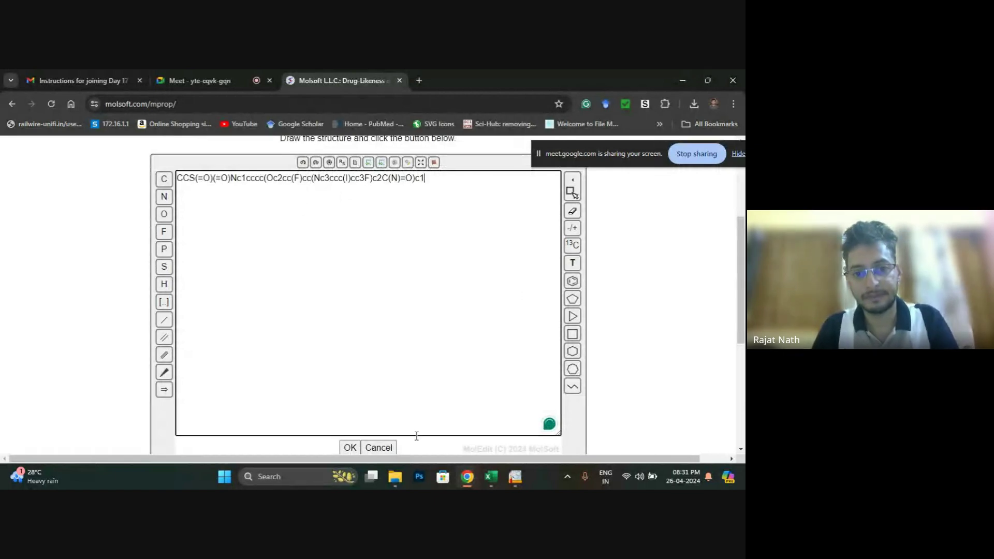
click(350, 448)
scroll(389, 367, down, 3)
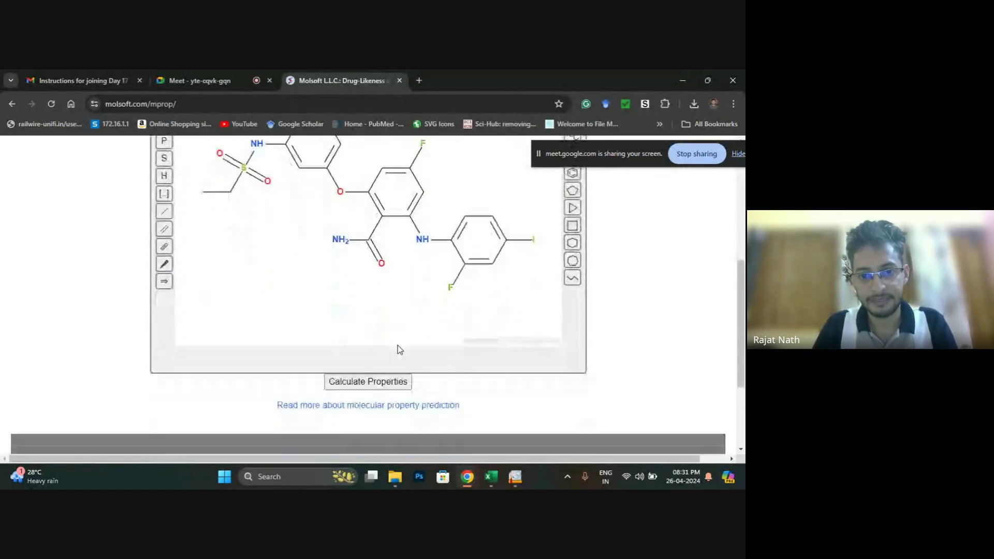
click(368, 327)
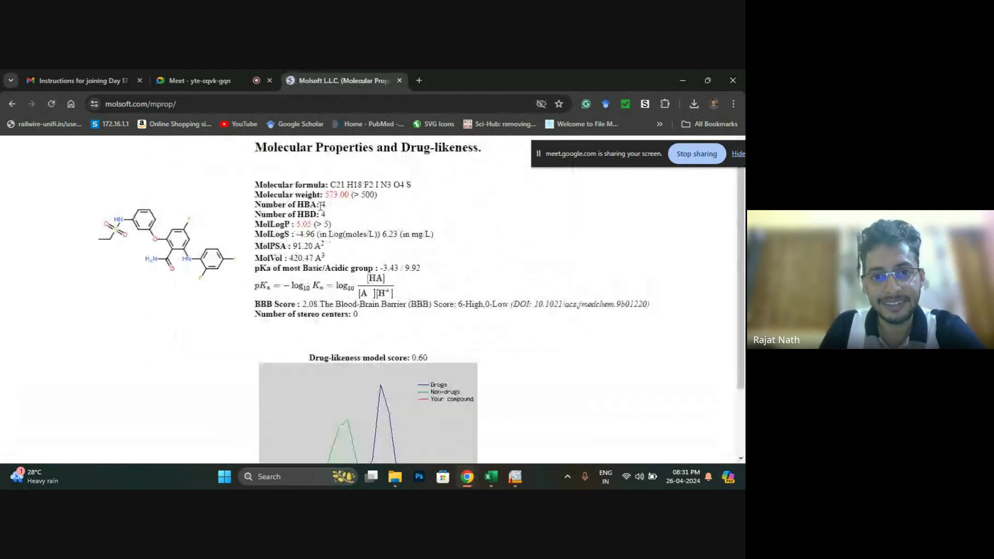
Check the compound's HBA, HBD and MolLogP on Molsoft against its logP and HBA cells in the QSAR KRAS workbook in Excel.
double_click(322, 205)
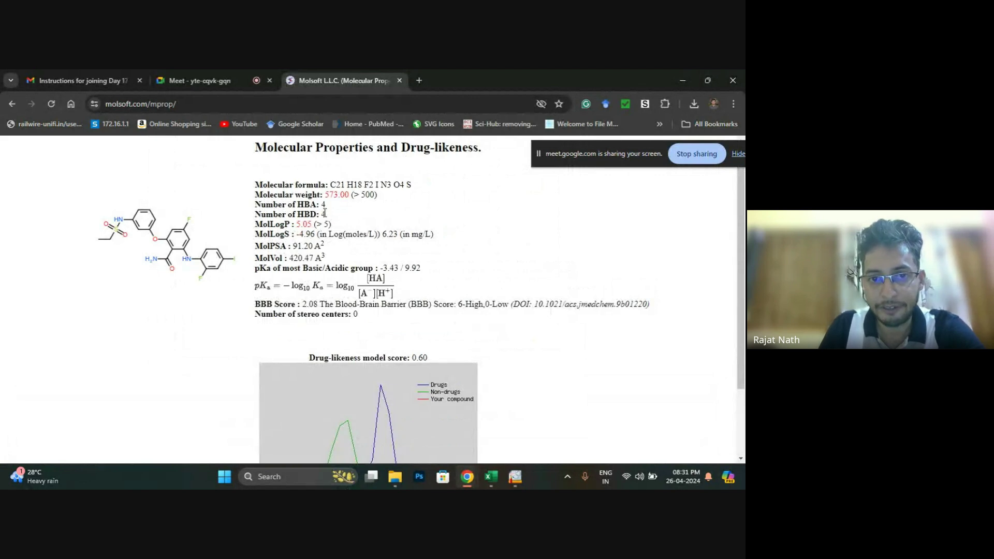
double_click(323, 214)
double_click(299, 222)
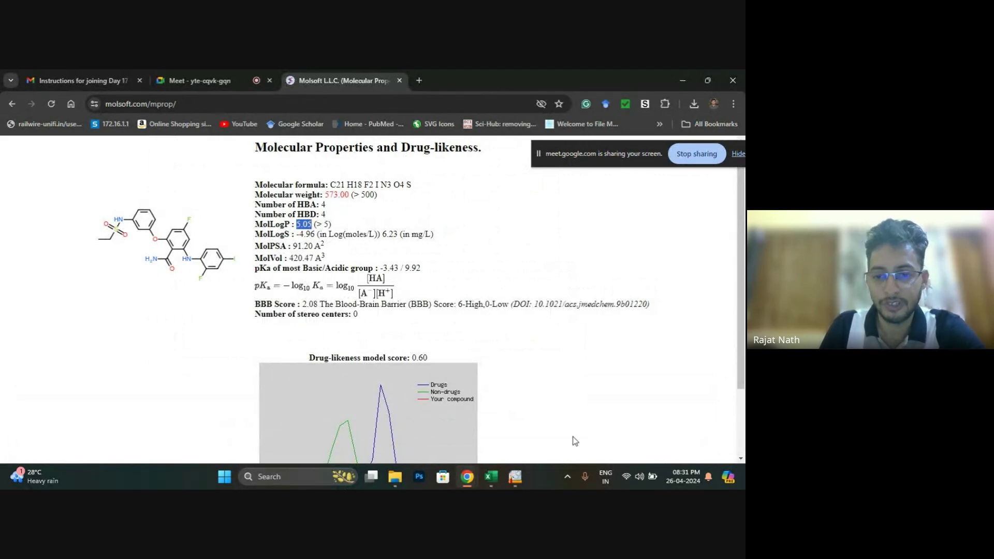
click(491, 477)
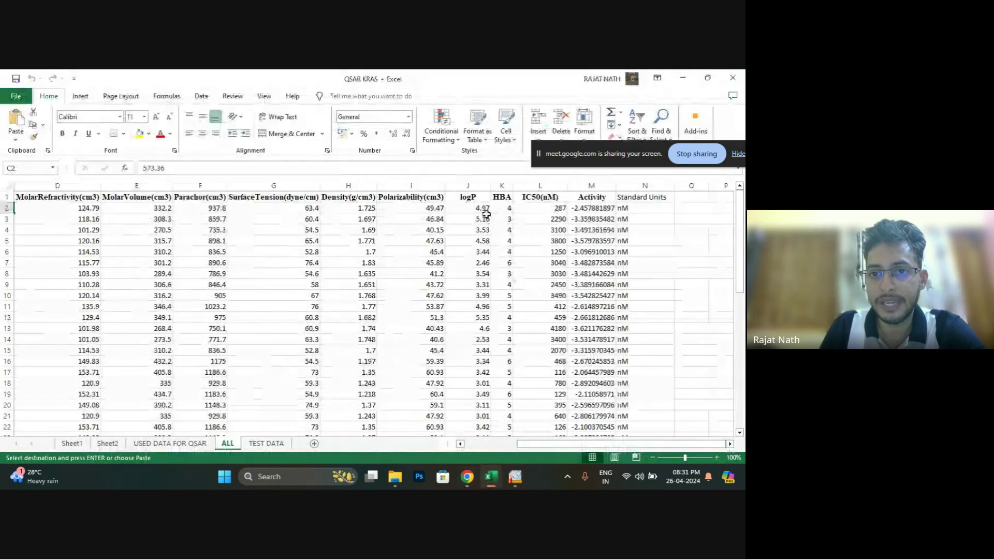
click(486, 210)
click(505, 208)
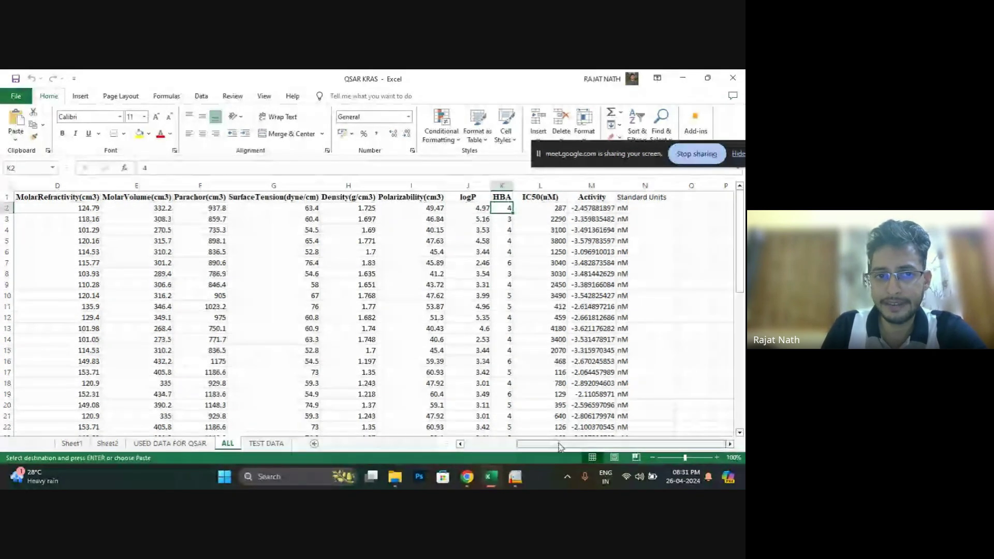
Review the compound rows on the ALL sheet, from ChEMBL IDs and SMILES through the descriptor, IC50 and activity columns.
drag(559, 446, 493, 449)
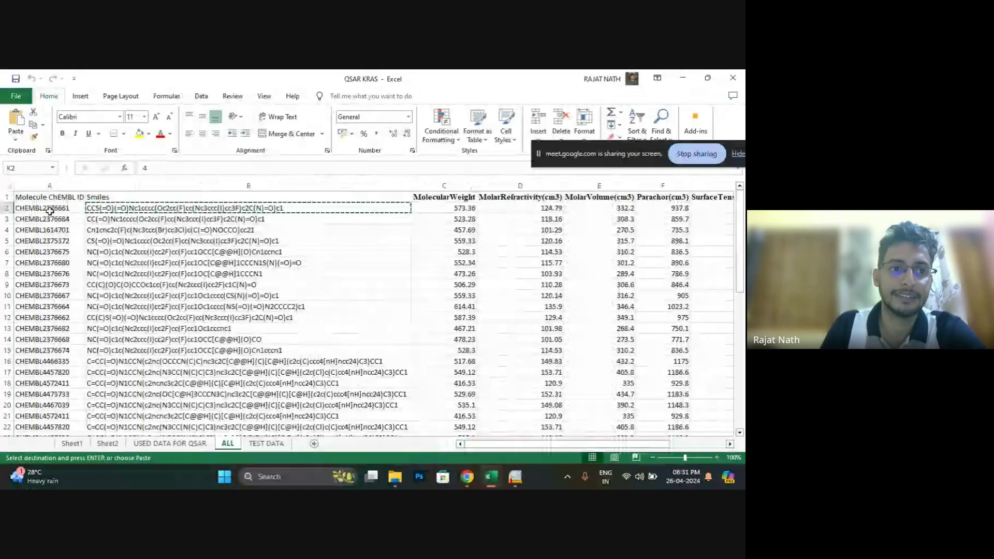
drag(44, 208, 717, 208)
scroll(624, 253, down, 1)
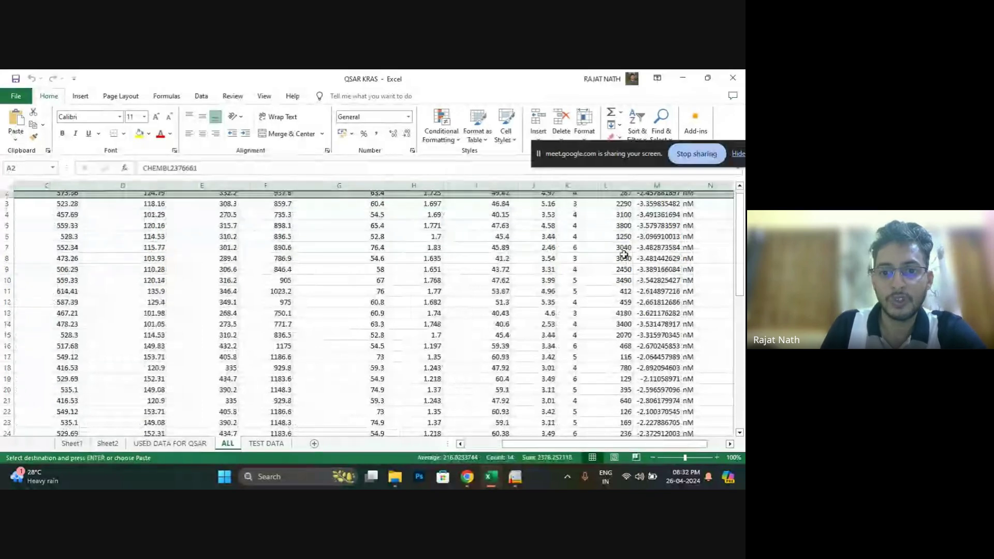
scroll(624, 254, down, 9)
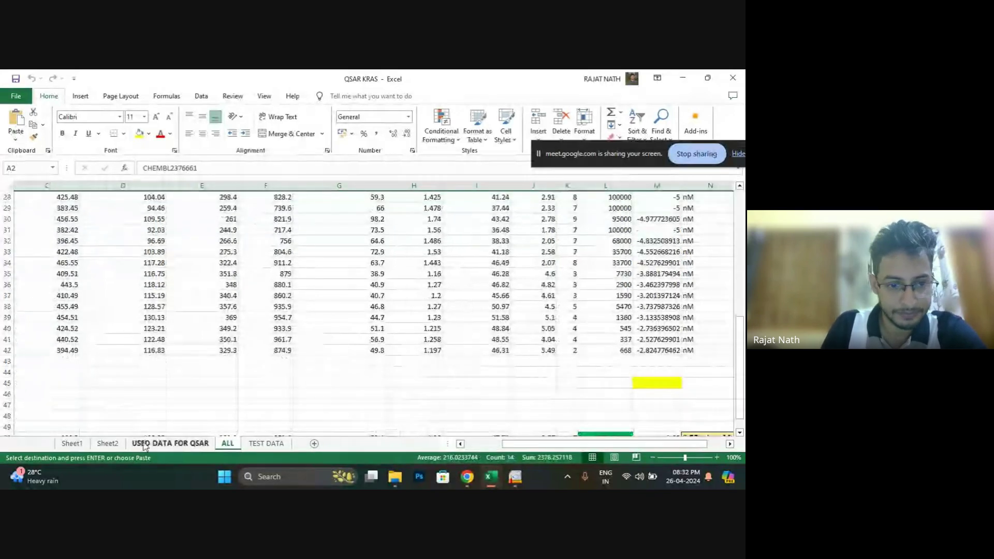
click(6, 350)
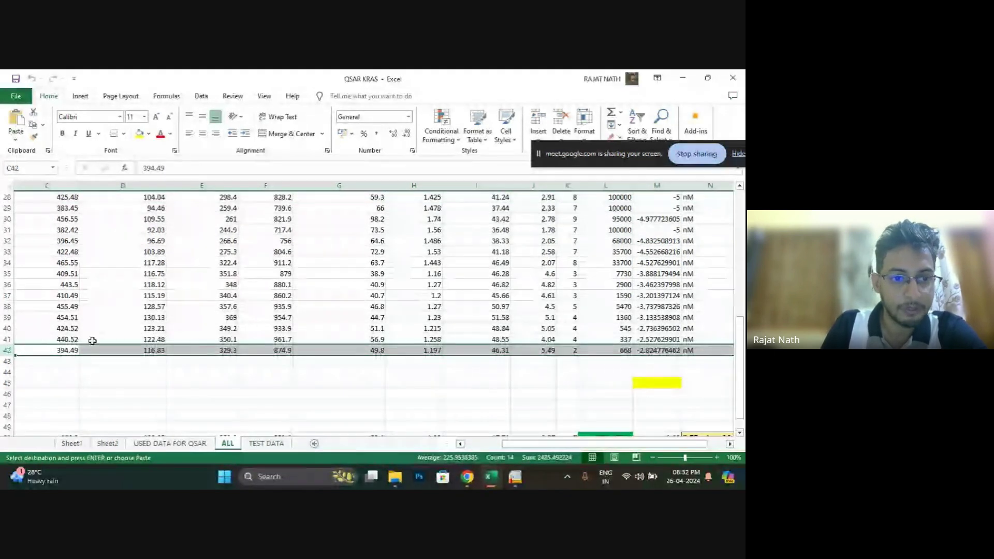
scroll(78, 322, up, 5)
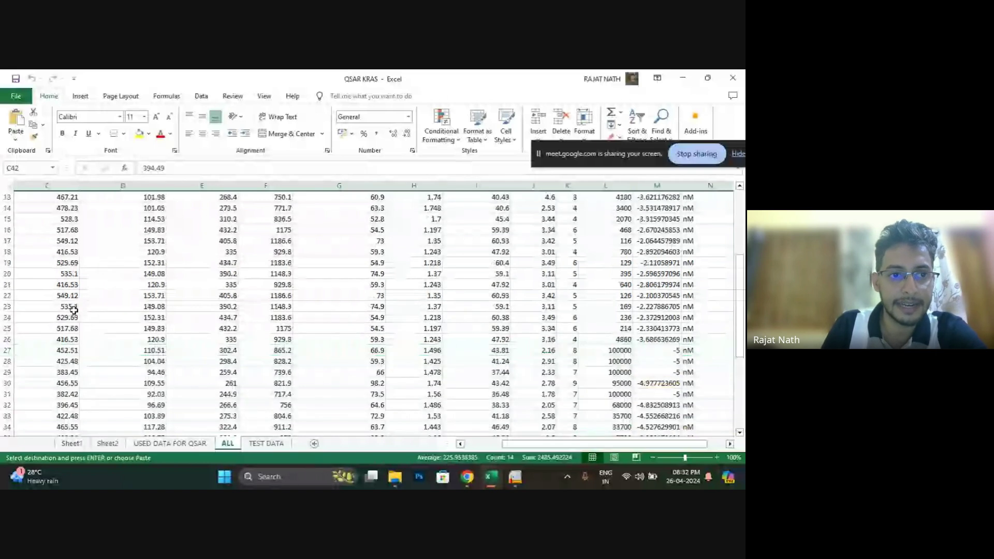
scroll(73, 310, up, 4)
drag(569, 185, 412, 198)
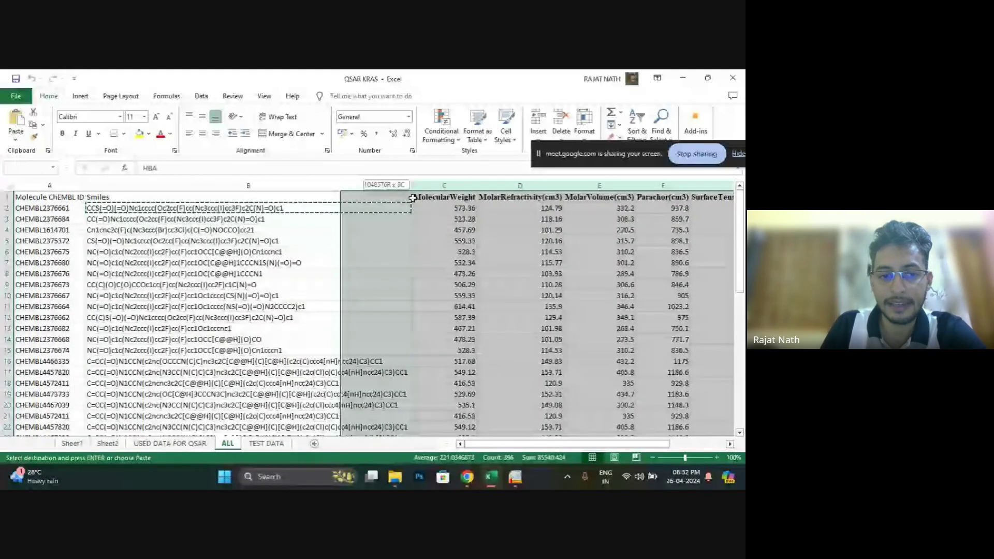
scroll(76, 369, down, 9)
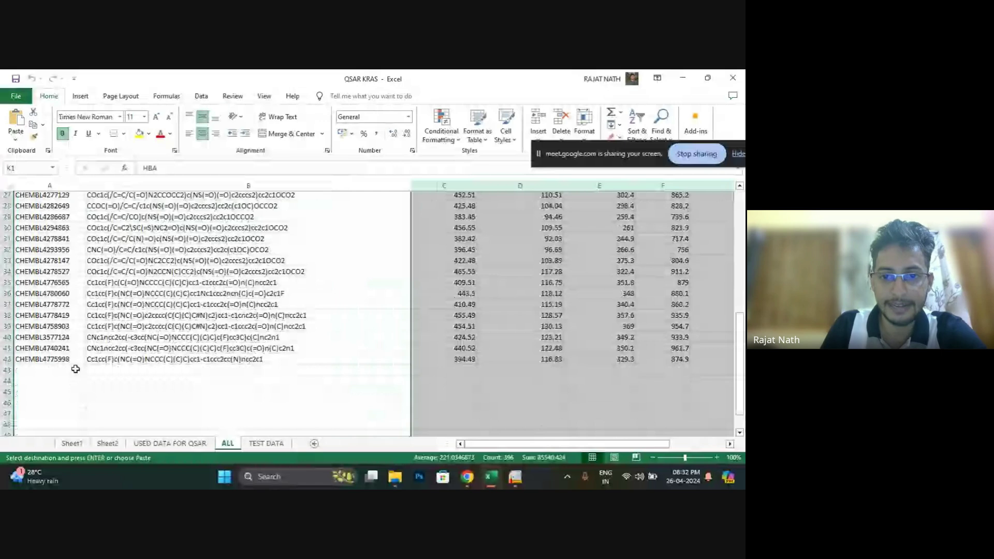
click(243, 315)
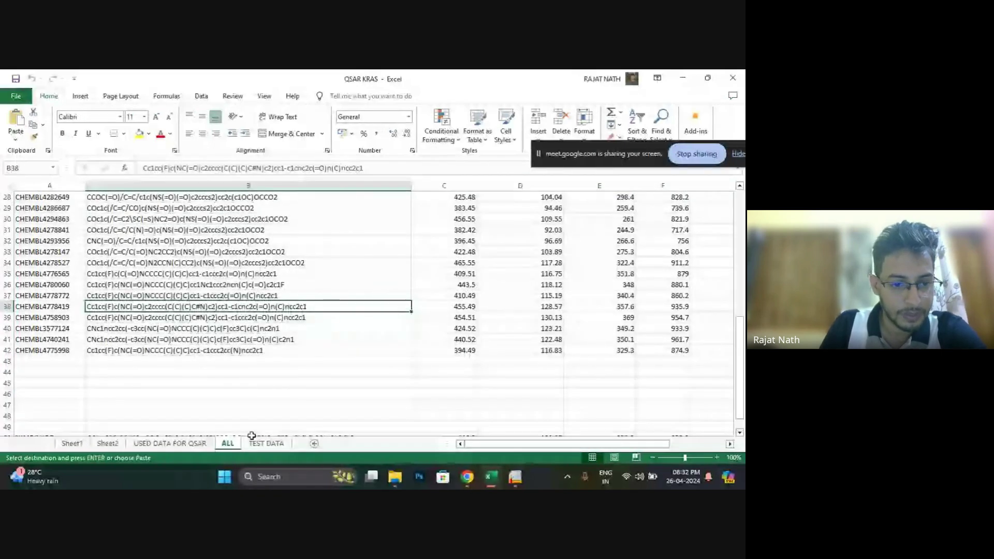
Look through the compound records on Sheet2 and the descriptor table on Sheet1.
click(107, 443)
scroll(156, 256, down, 5)
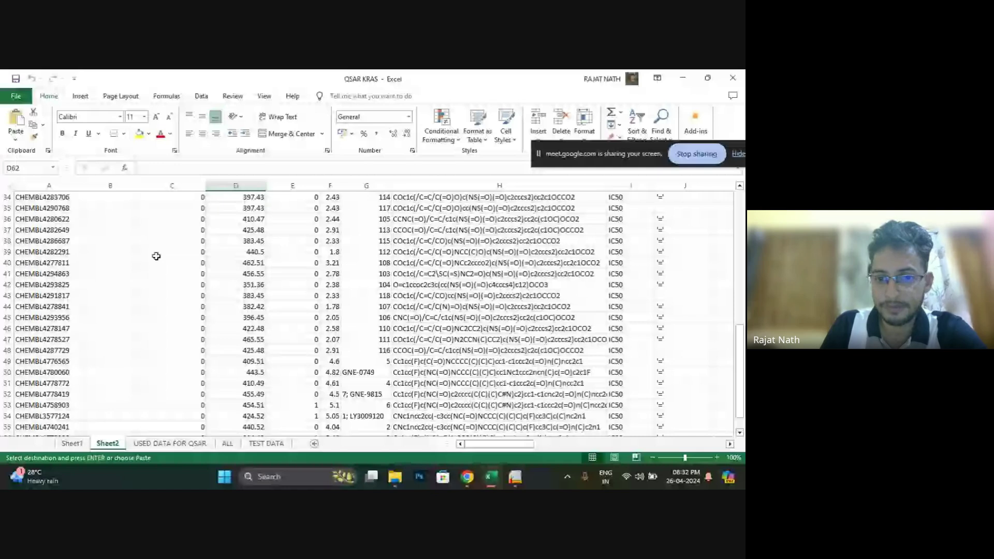
key(ctrl+Page_Up)
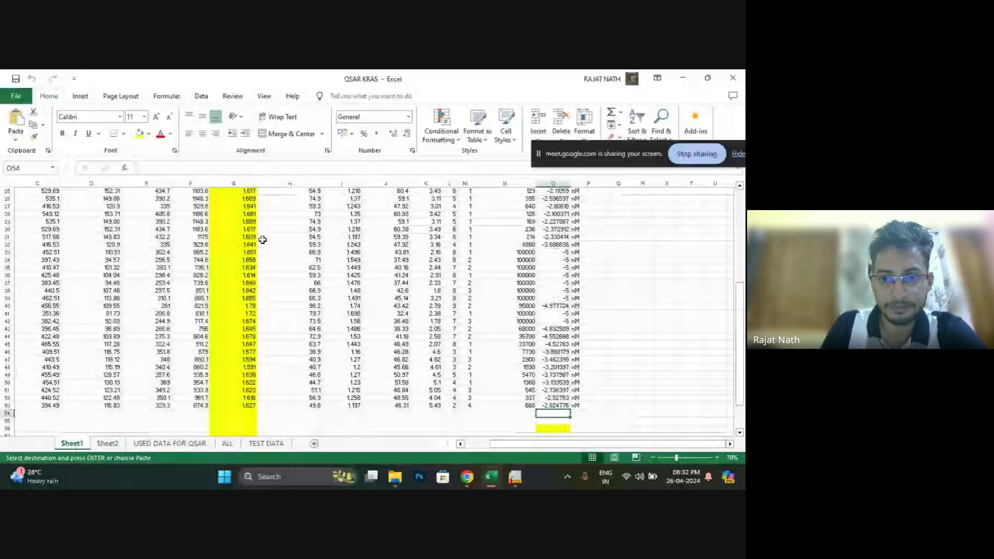
scroll(263, 240, down, 1)
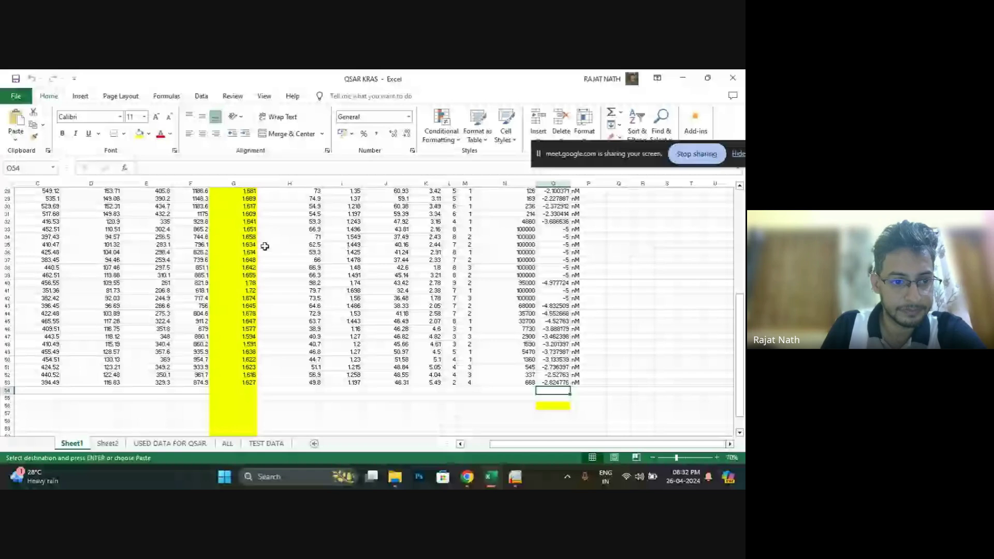
scroll(265, 247, up, 9)
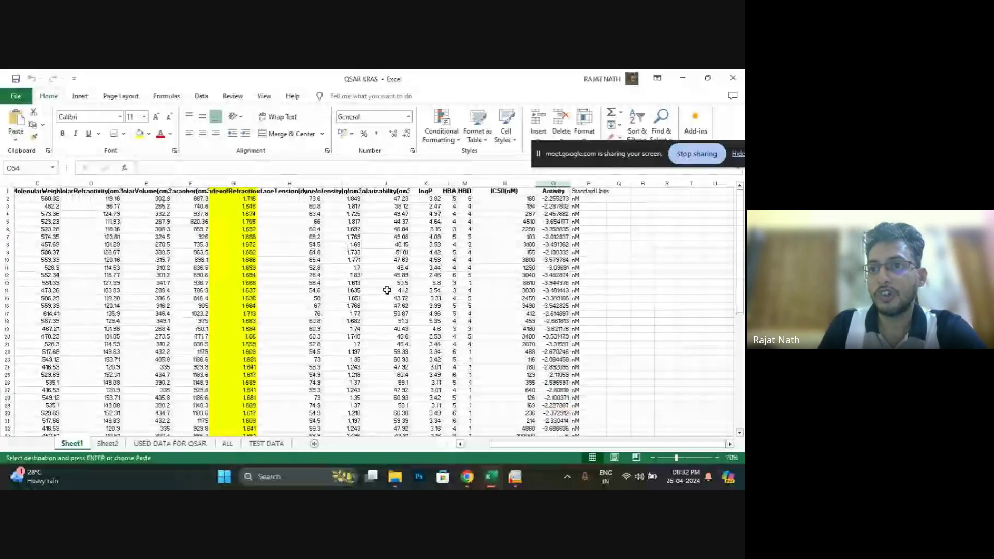
On the ALL sheet, enter the formula =-LOG(L2) in cell O2 to calculate the first compound's activity from its IC50.
click(228, 445)
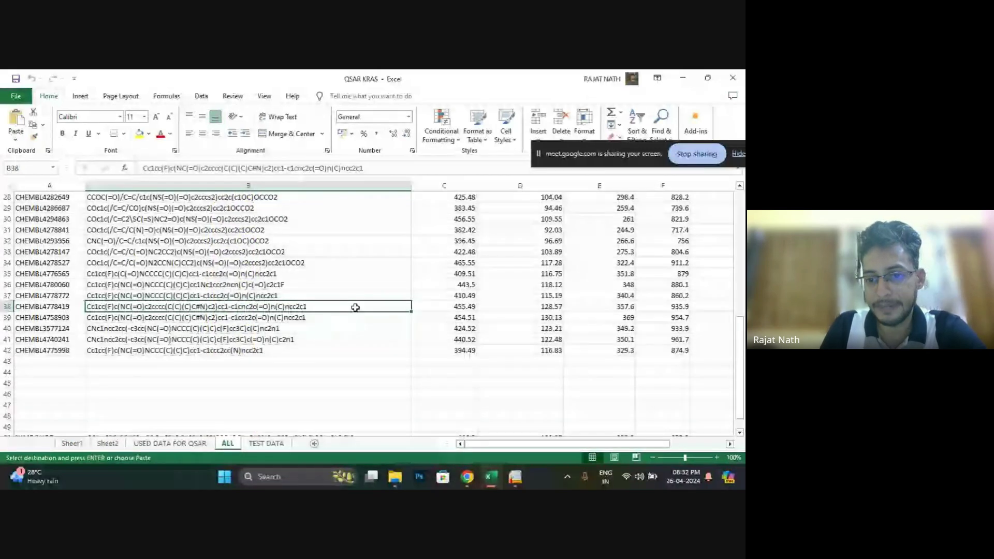
scroll(355, 307, up, 9)
drag(490, 446, 554, 445)
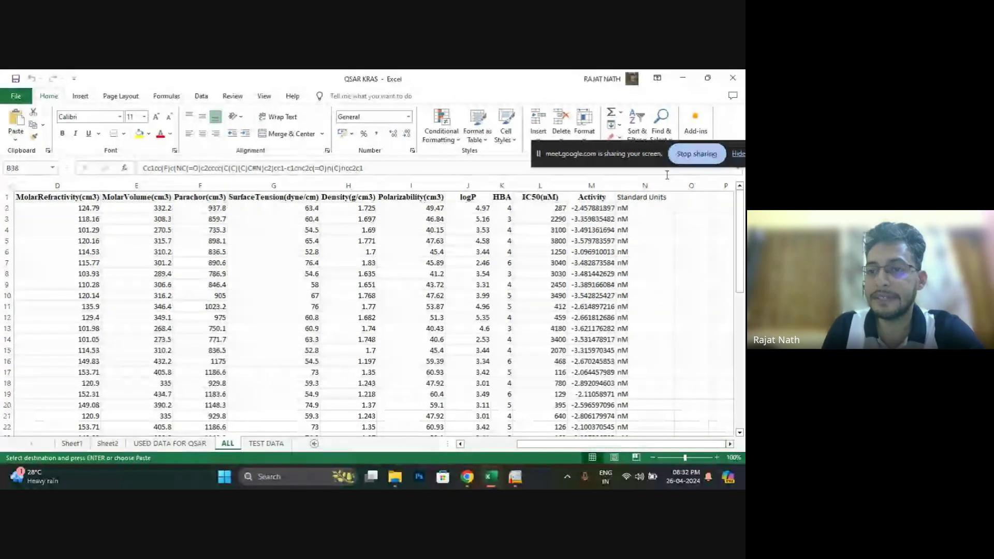
click(694, 207)
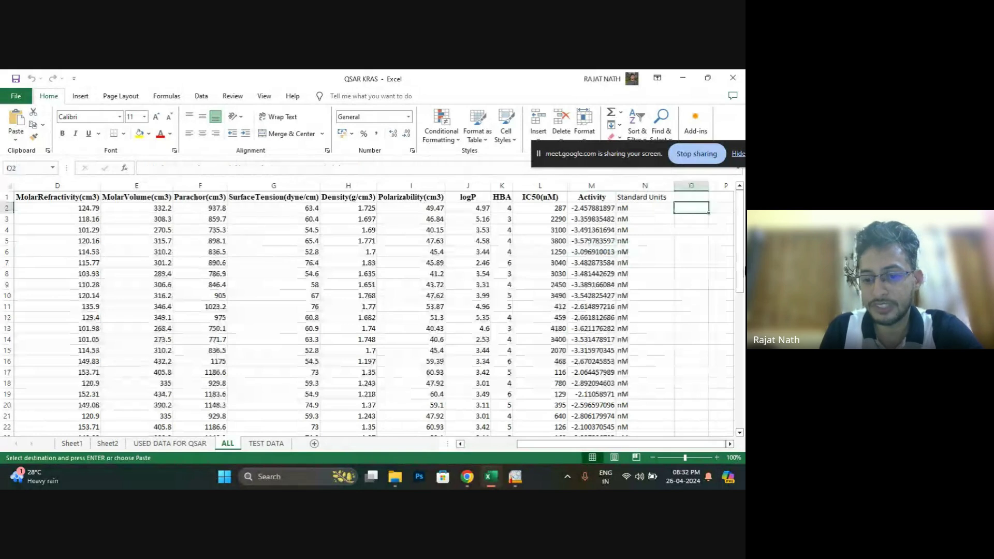
click(597, 206)
click(685, 206)
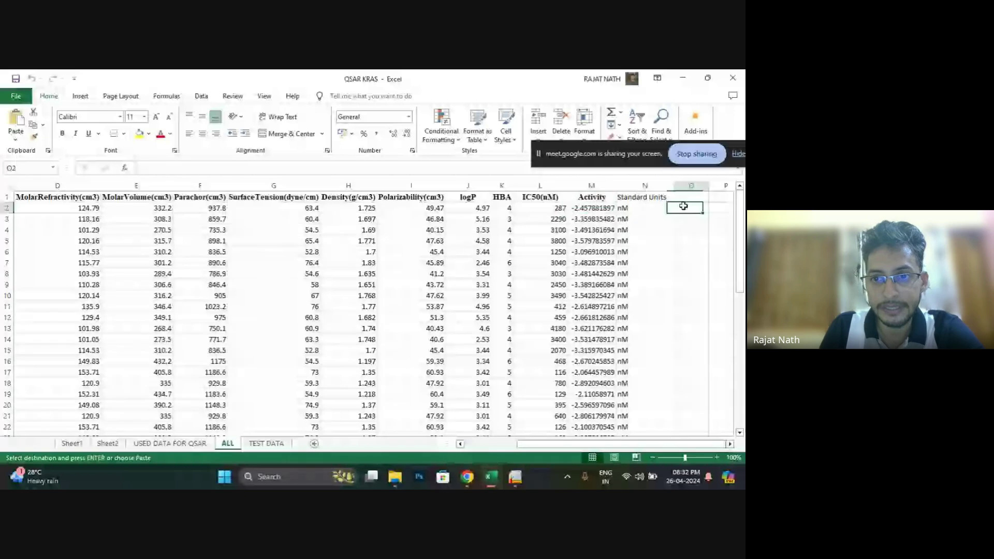
text(=)
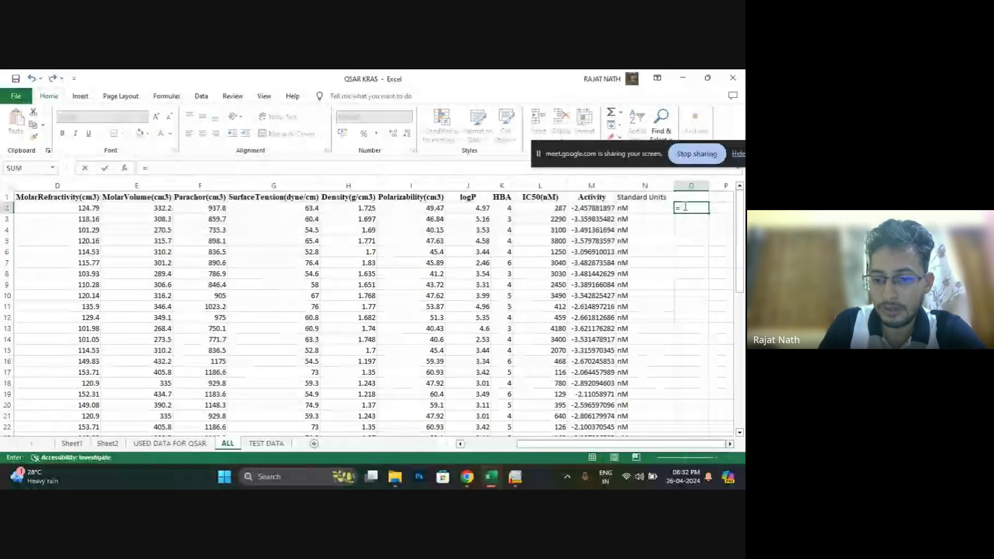
text(-log)
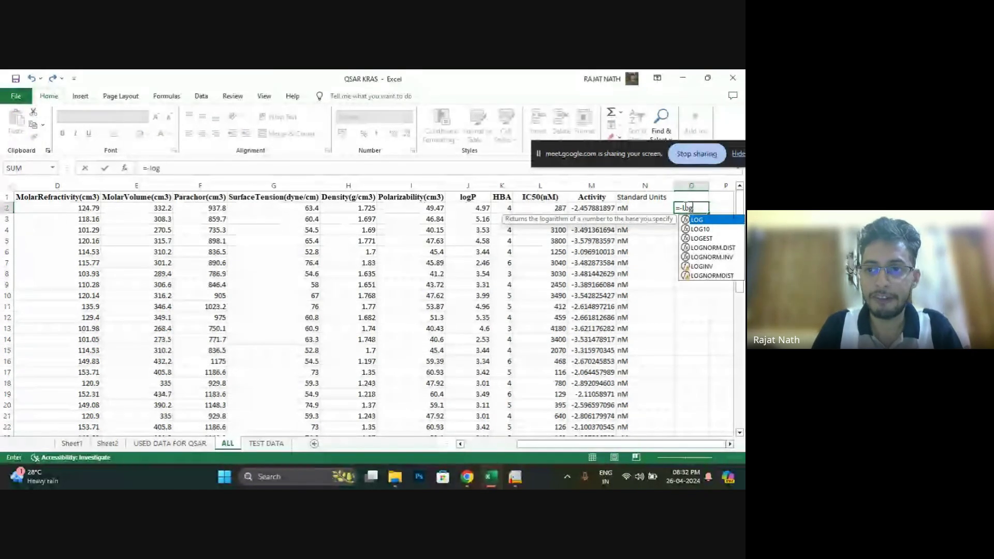
text(()
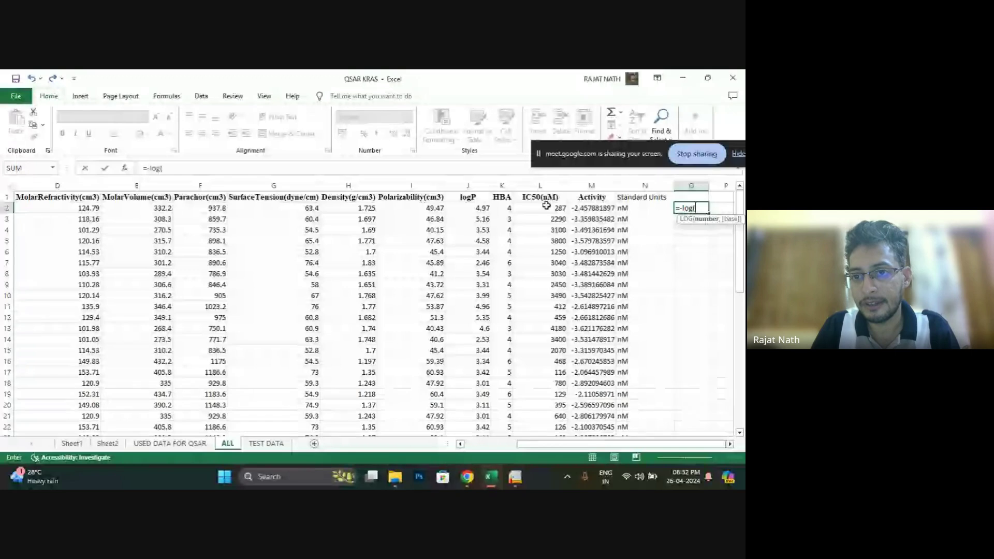
click(565, 208)
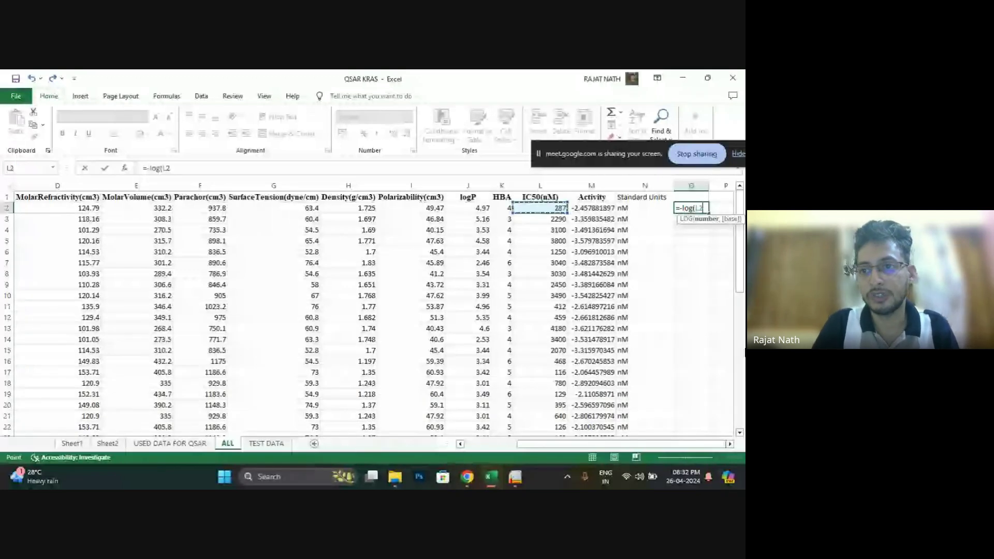
text())
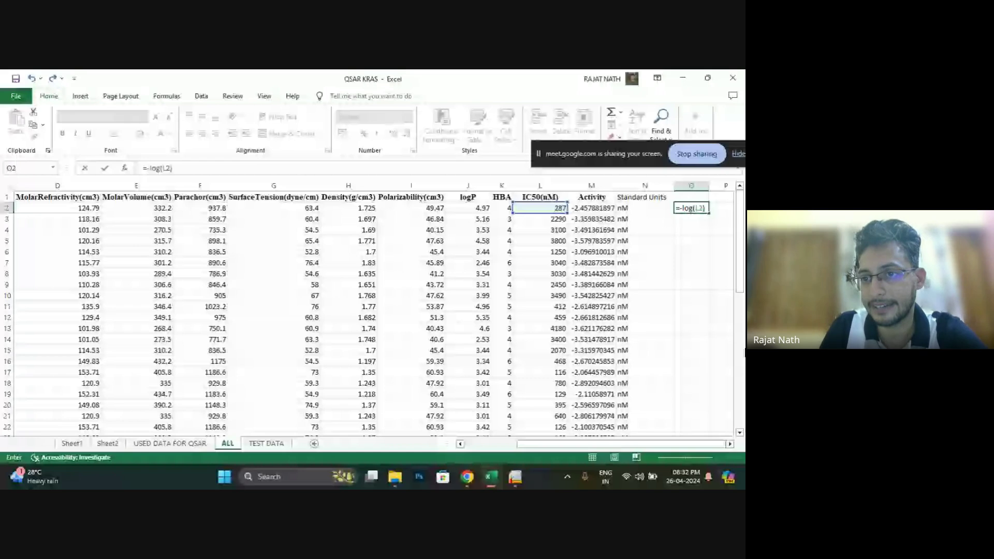
key(Return)
Fill the activity formula from O2 down column O to row 42 and review the filled values.
click(691, 208)
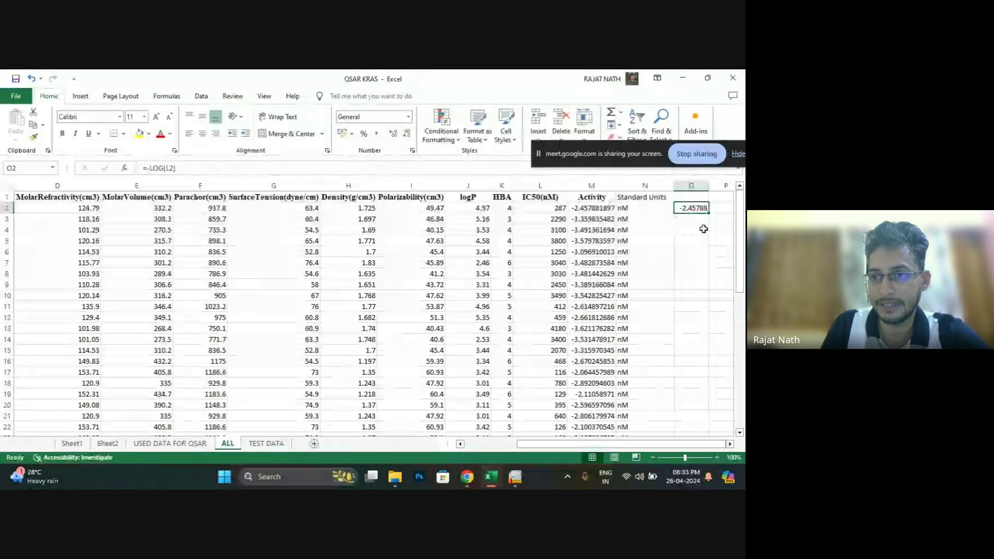
double_click(709, 214)
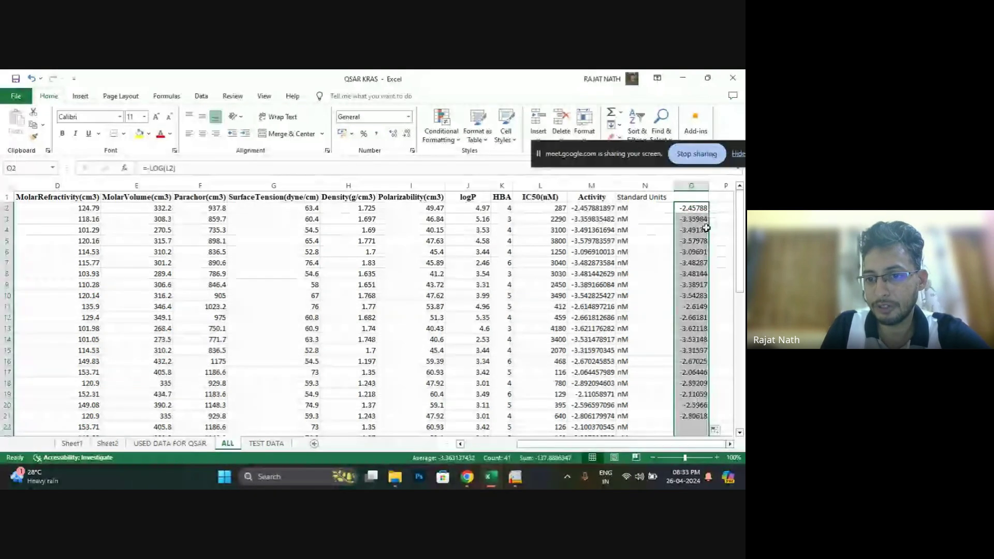
scroll(706, 228, down, 1)
scroll(693, 286, down, 9)
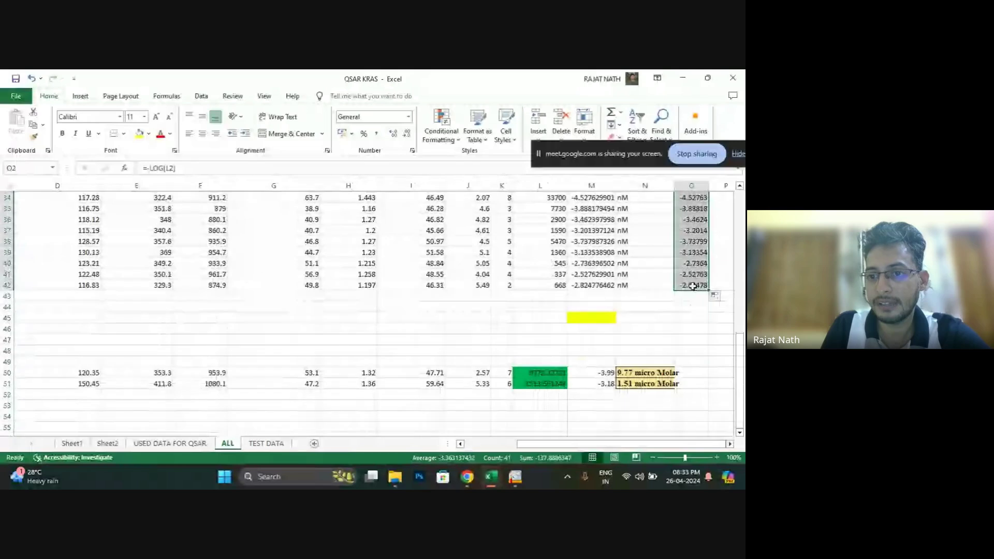
scroll(693, 286, up, 5)
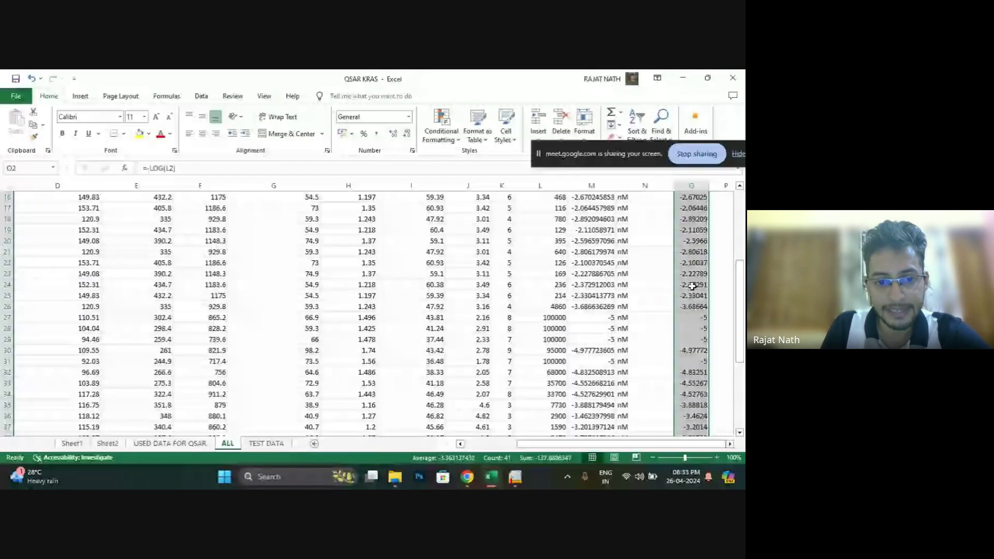
scroll(693, 285, up, 5)
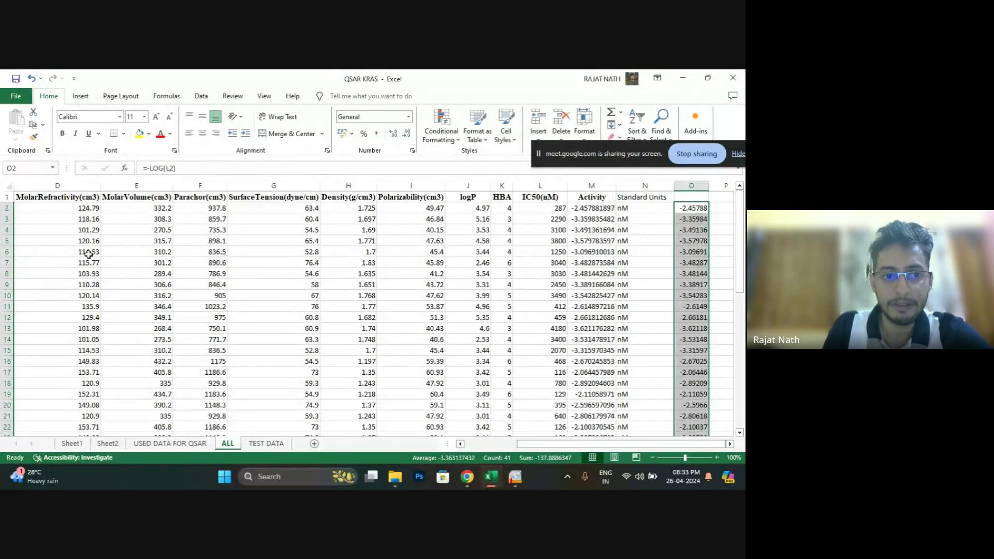
Compare the full compound table on the ALL sheet with the USED DATA FOR QSAR sheet.
scroll(110, 231, down, 3)
scroll(110, 231, down, 5)
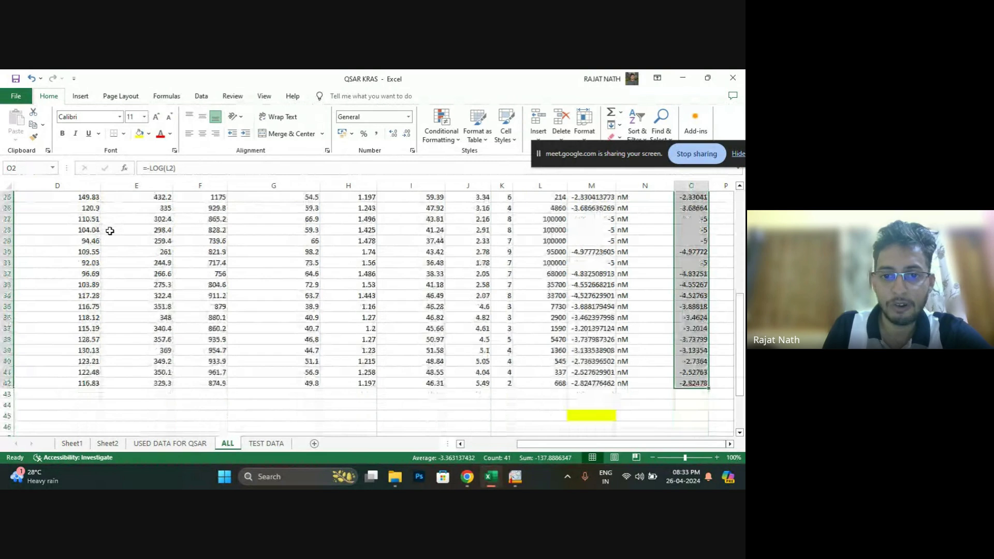
scroll(110, 231, up, 8)
scroll(122, 231, down, 5)
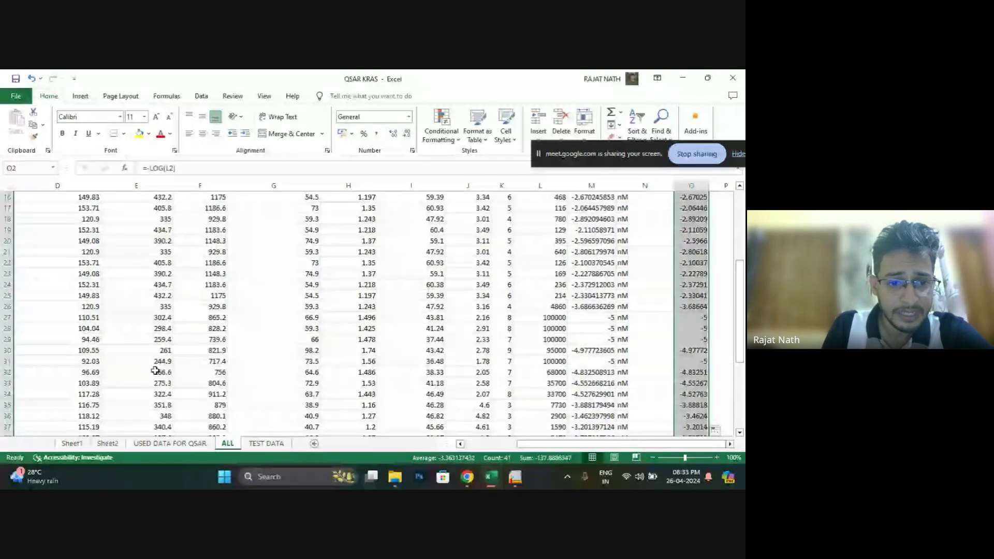
click(165, 444)
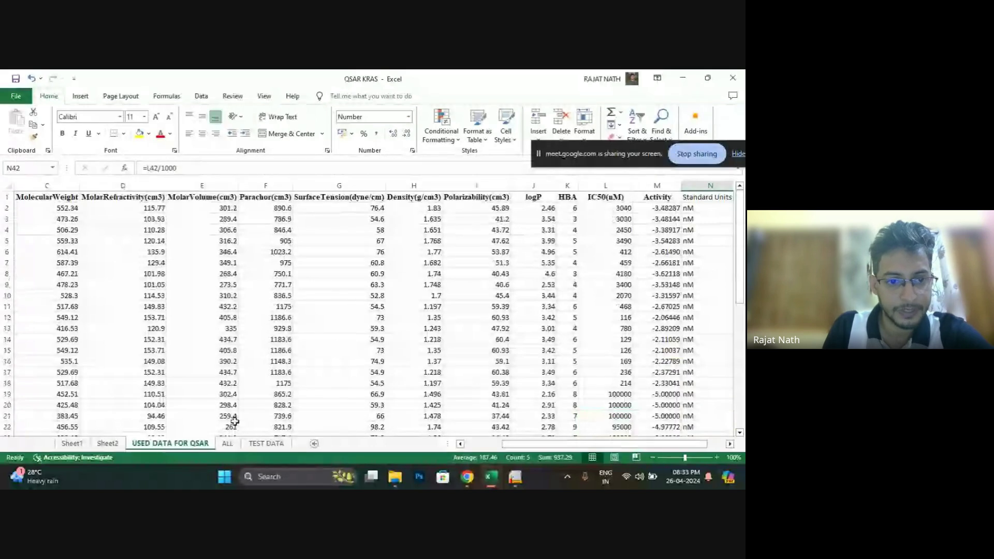
key(ctrl+Page_Down)
scroll(368, 421, up, 5)
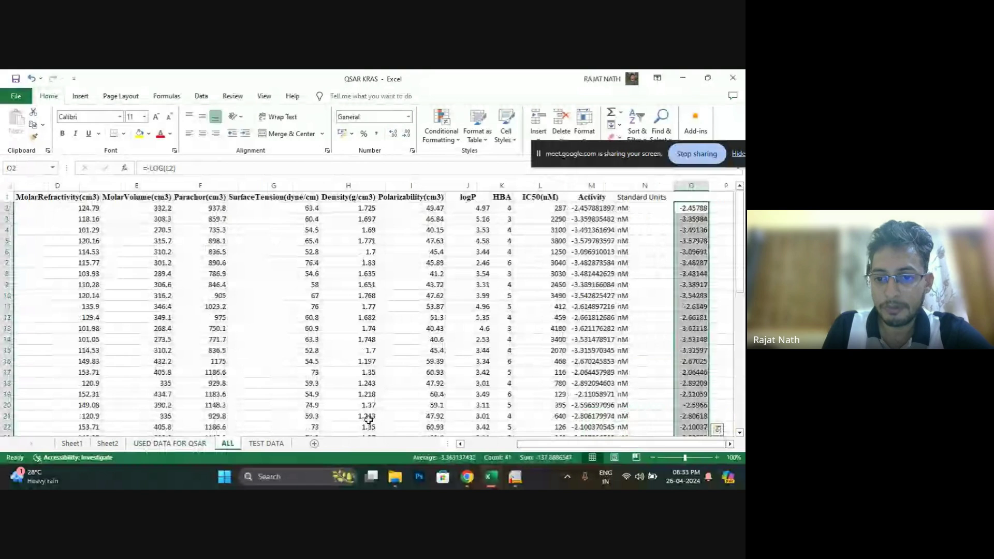
scroll(368, 421, left, 5)
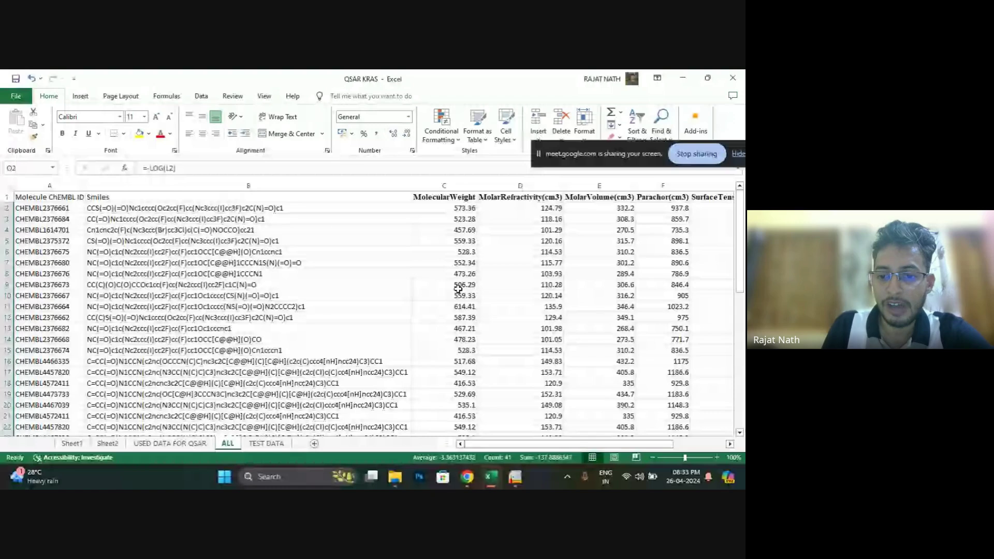
Close ChemSketch and minimize the QSAR KRAS workbook and the Molsoft browser window to reach the desktop.
mouse_move(515, 476)
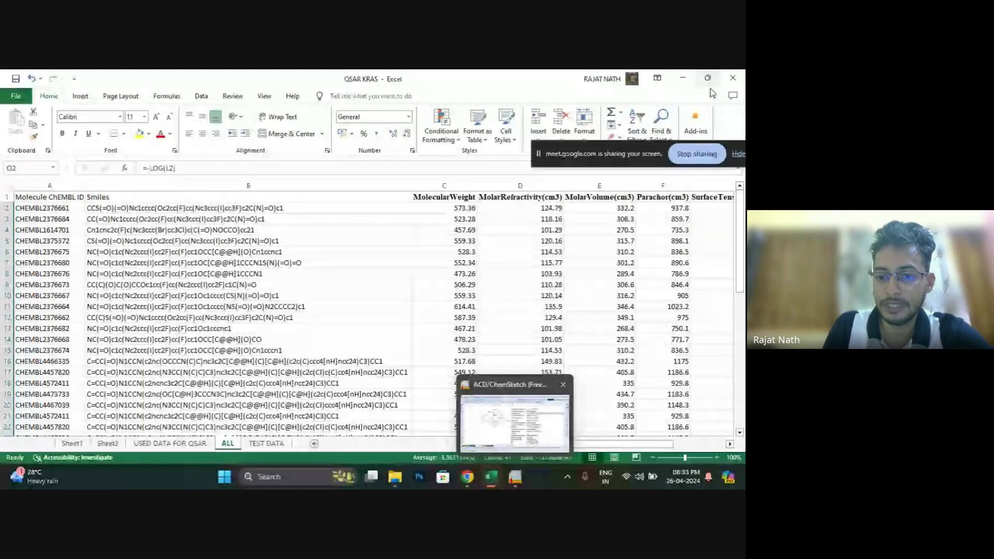
click(514, 479)
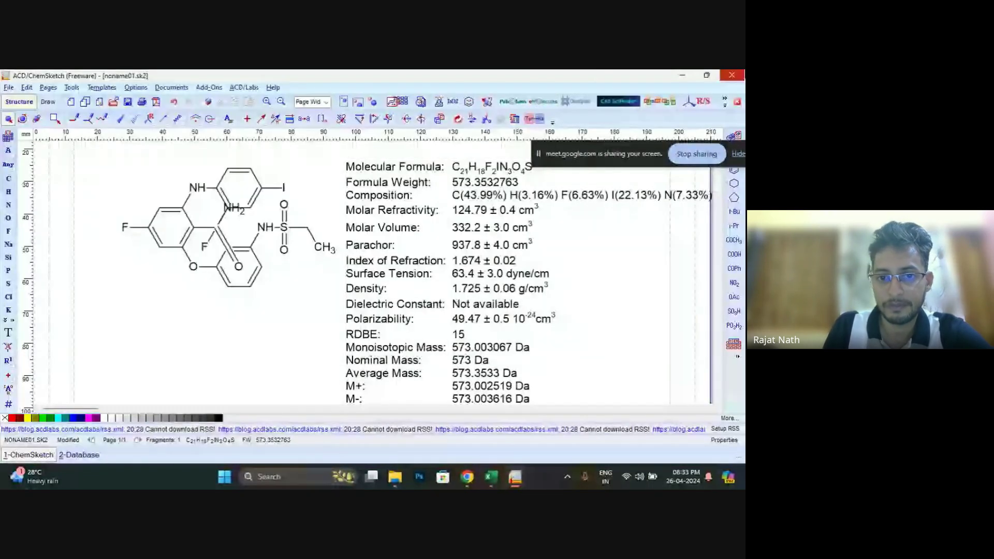
key(alt+F4)
click(683, 76)
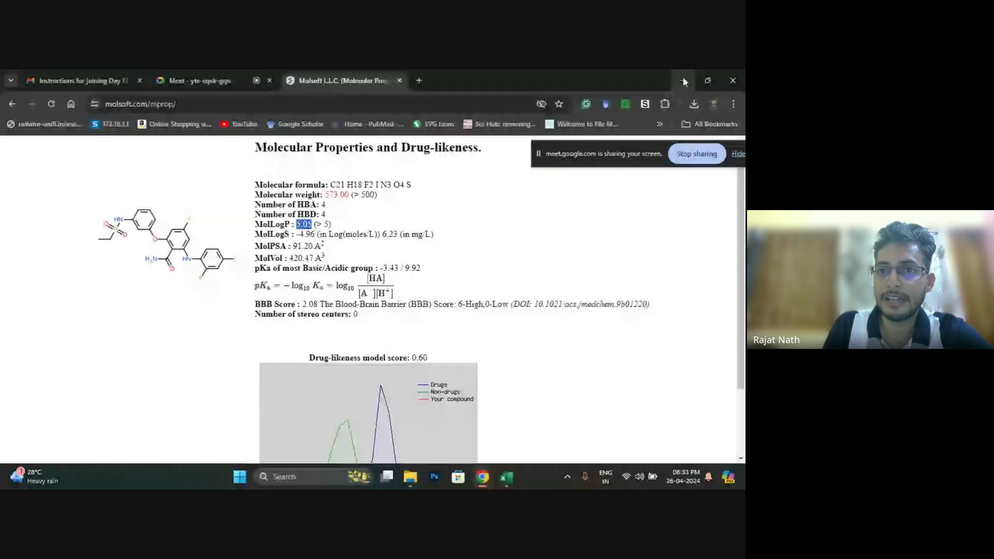
click(683, 81)
click(680, 78)
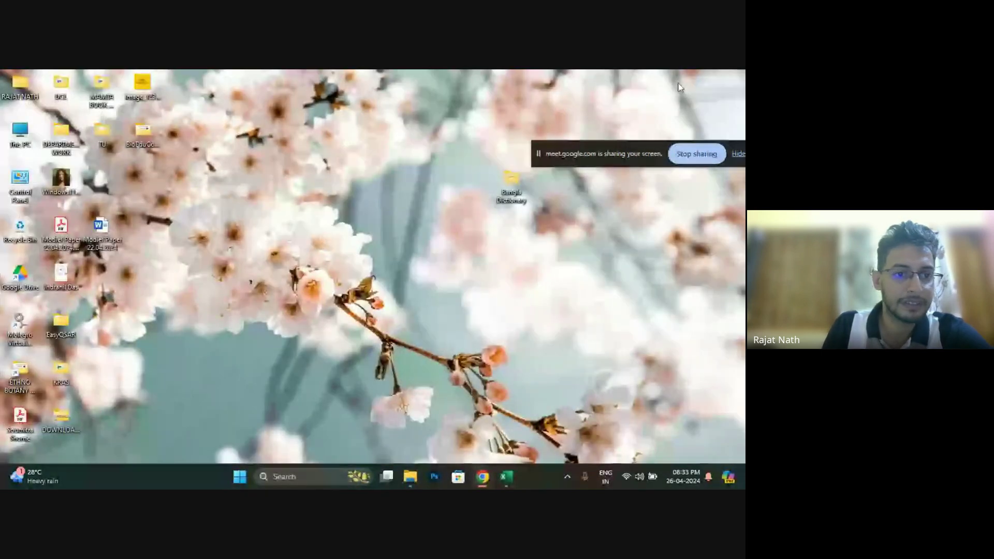
Launch the EasyQSAR application from the nested EasyQSAR folder on the desktop and maximize its window.
double_click(61, 323)
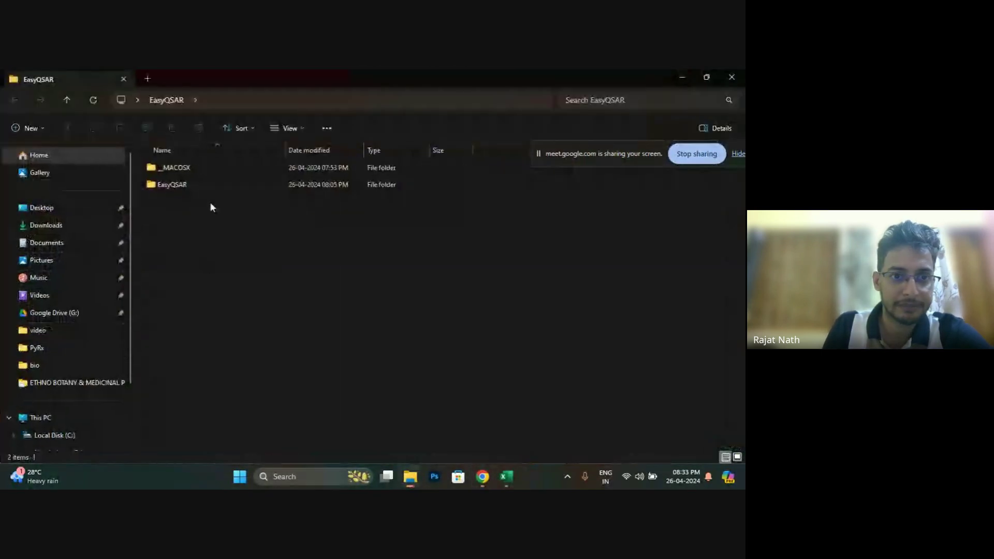
double_click(204, 185)
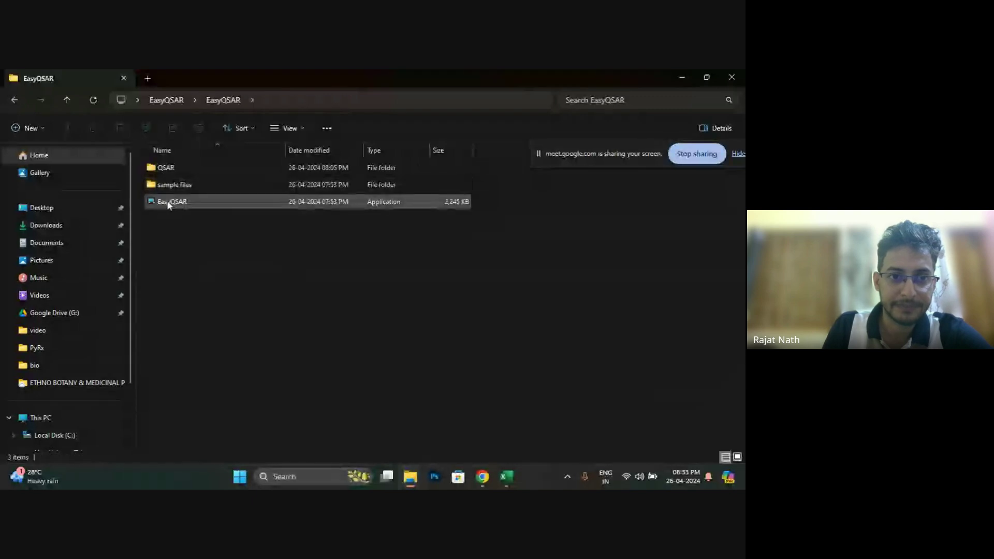
click(168, 203)
double_click(168, 203)
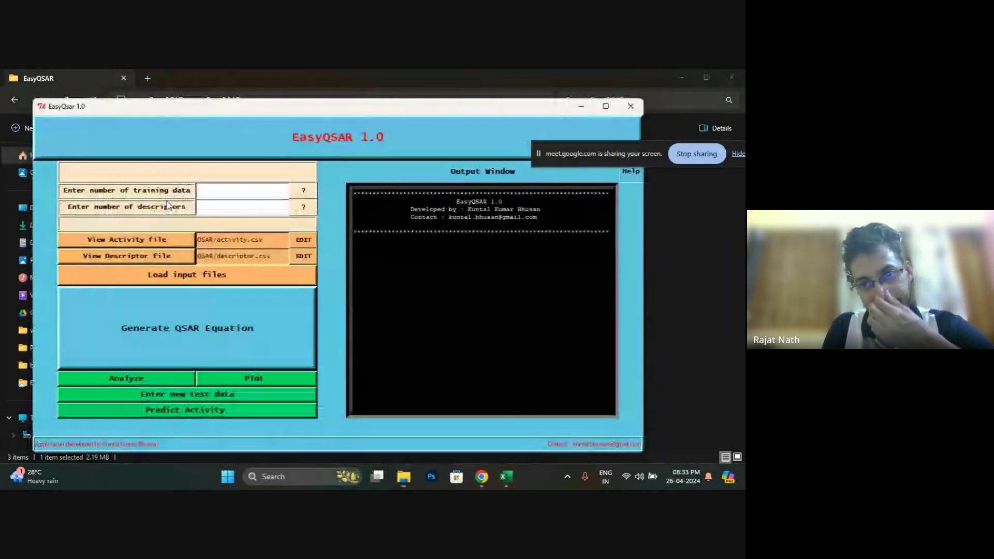
click(605, 106)
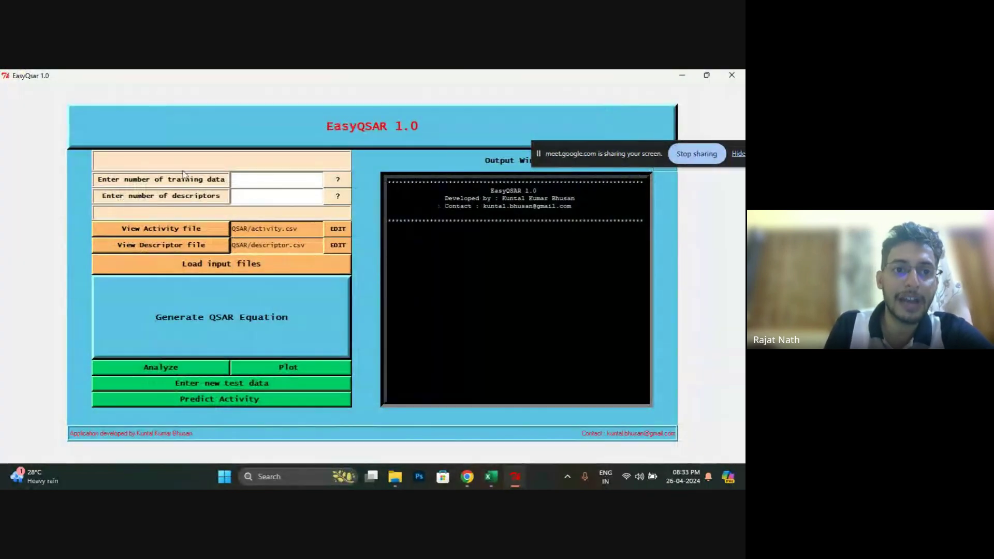
Check the compound rows on the ALL sheet, and in EasyQSAR set the number of training data to 41 and descriptors to 9.
click(254, 180)
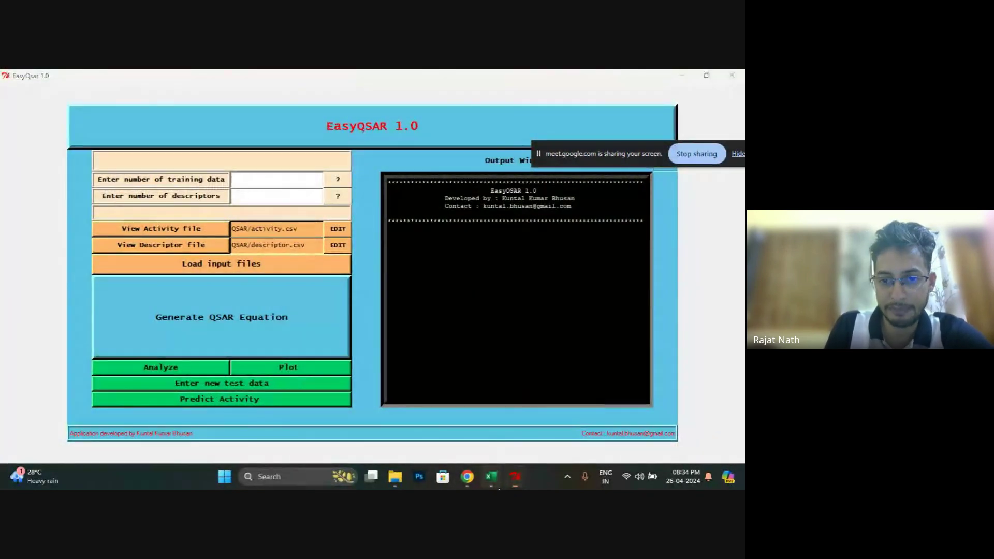
click(496, 484)
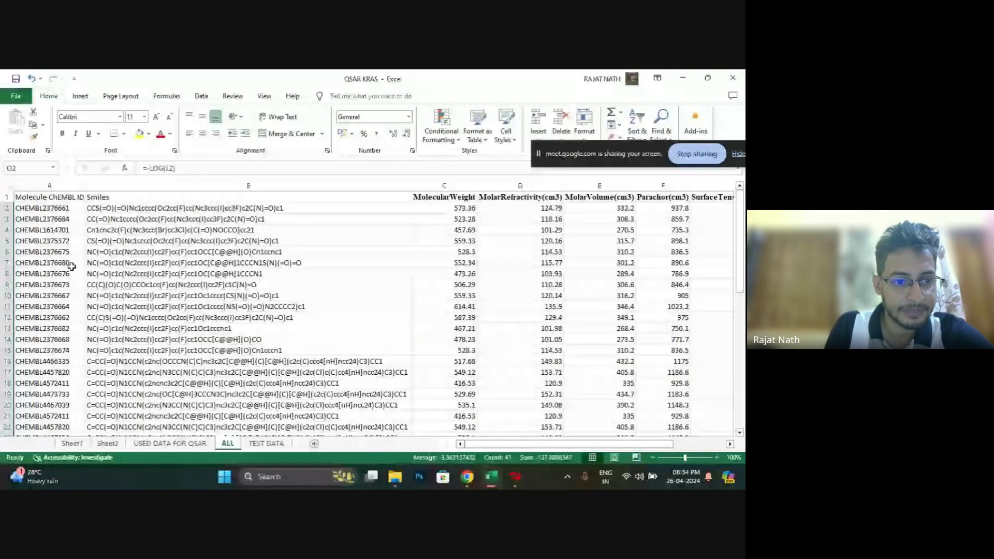
scroll(71, 266, down, 8)
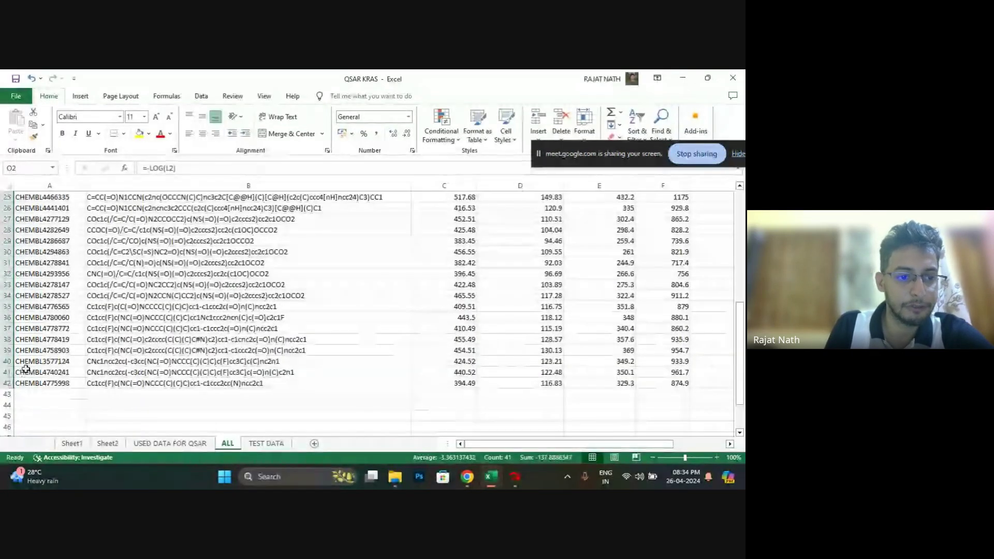
scroll(41, 362, up, 7)
scroll(40, 361, up, 1)
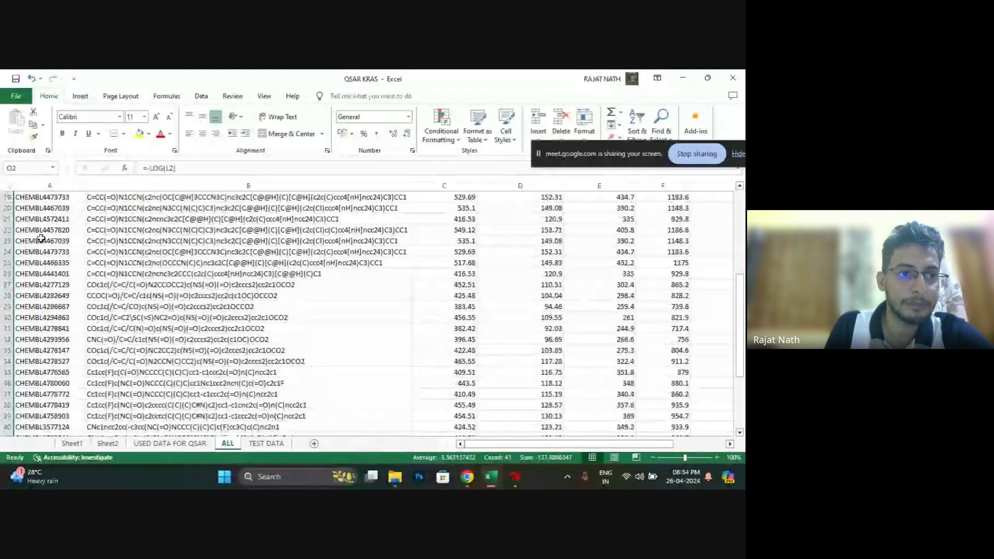
scroll(41, 238, down, 4)
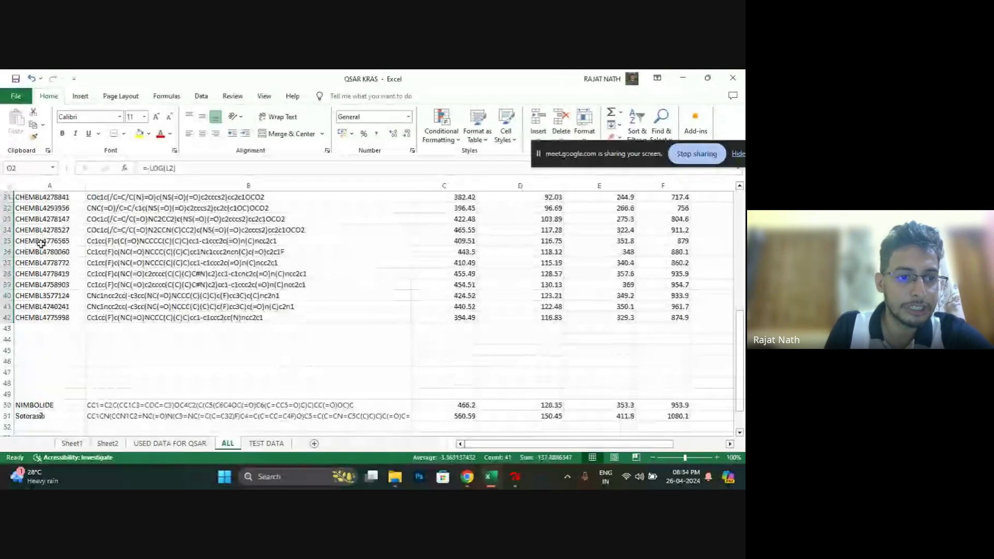
scroll(41, 243, down, 1)
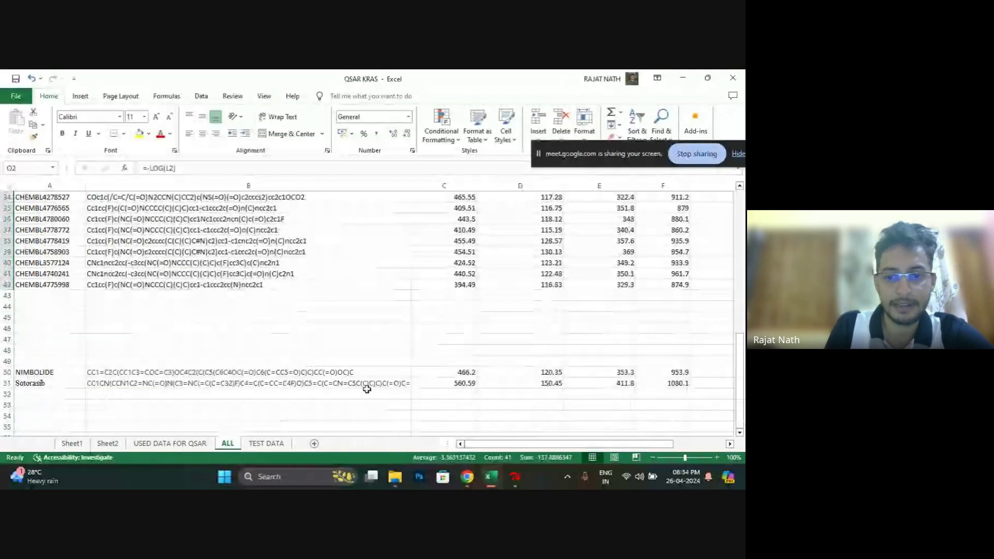
click(507, 477)
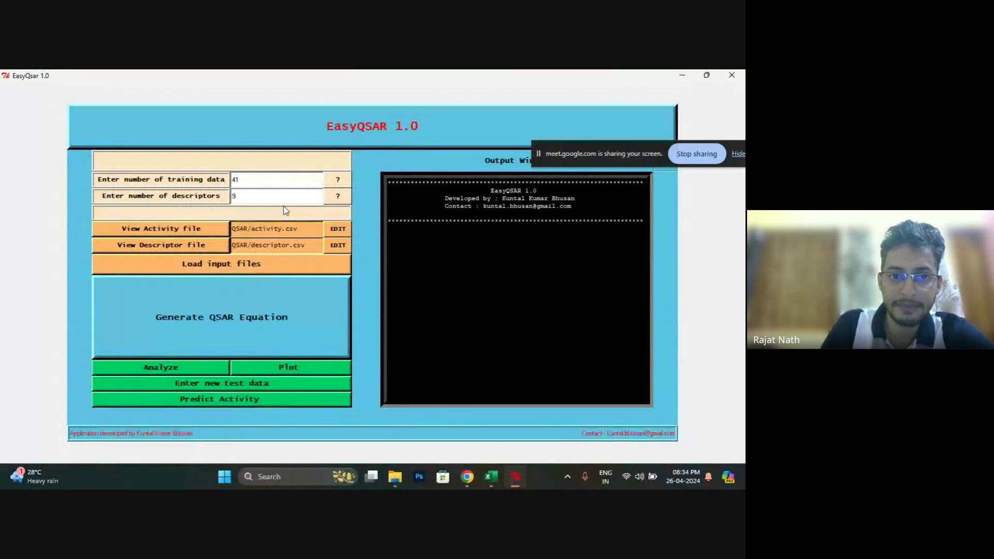
Select the descriptor columns from MolecularWeight to HBA on the ALL sheet to check the number of descriptors.
click(489, 480)
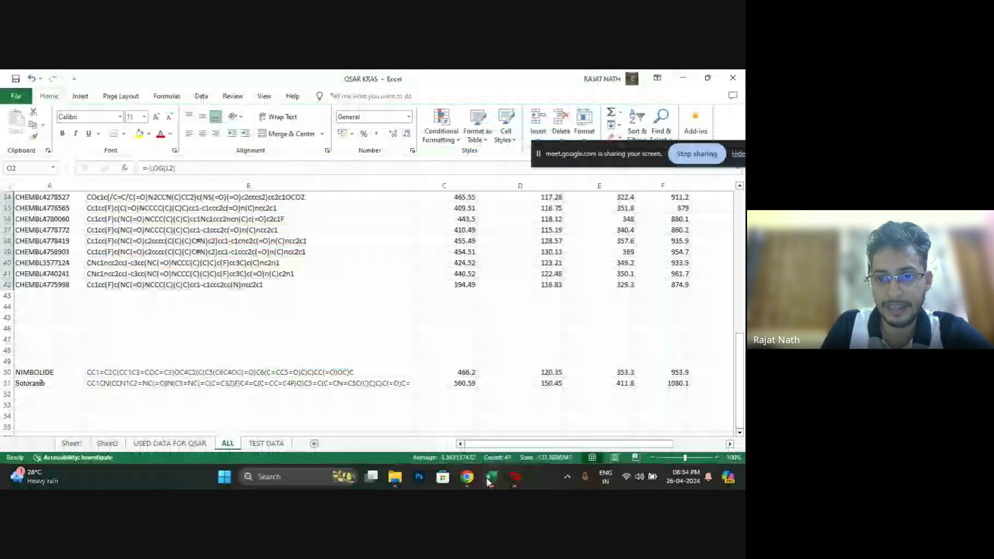
drag(740, 372, 739, 292)
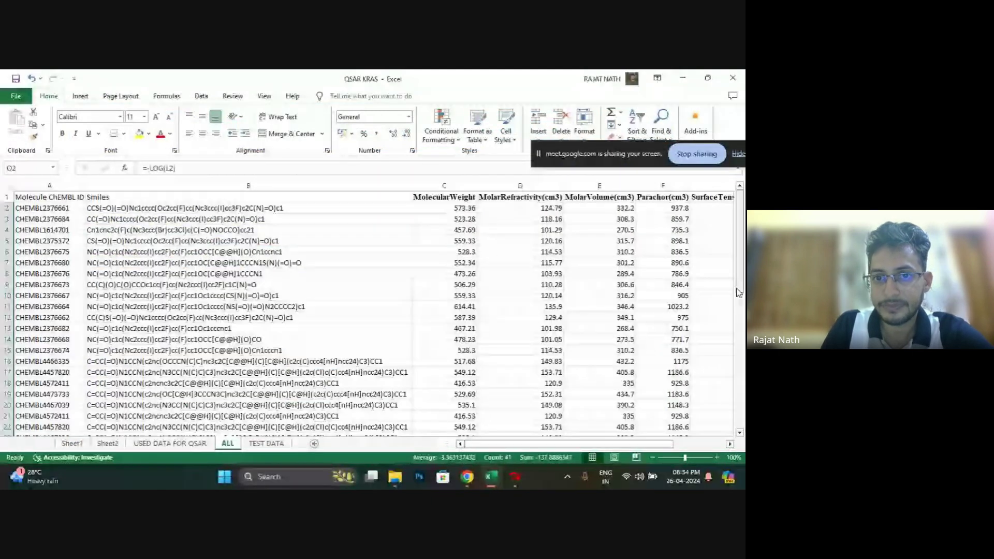
drag(445, 185, 657, 180)
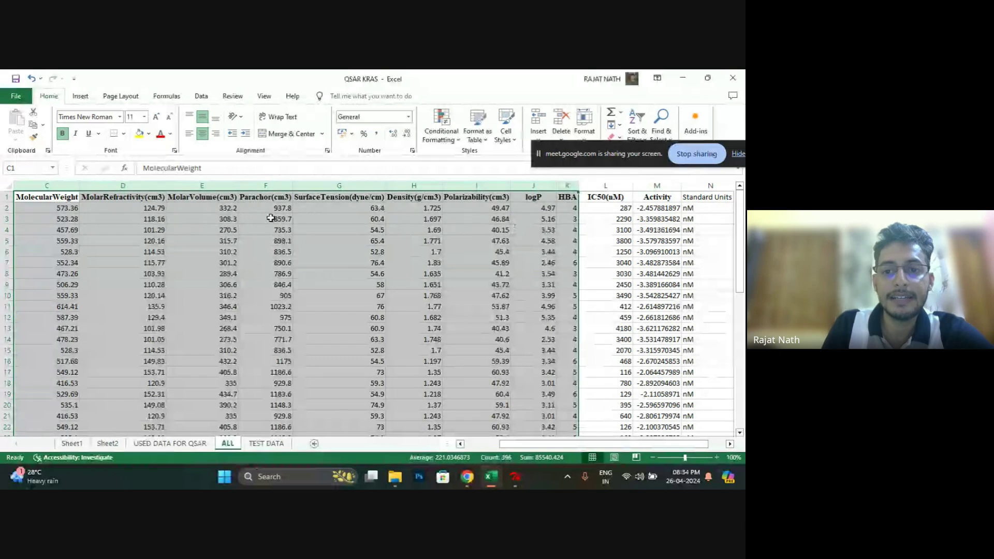
Open EasyQSAR's activity.csv for editing and copy the Activity column from the ALL sheet of QSAR KRAS.
click(514, 477)
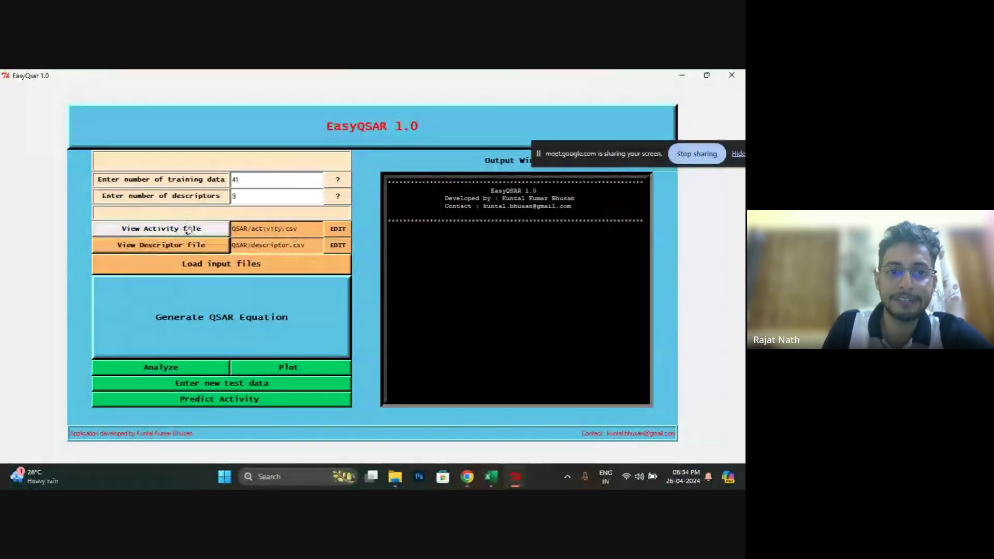
click(337, 231)
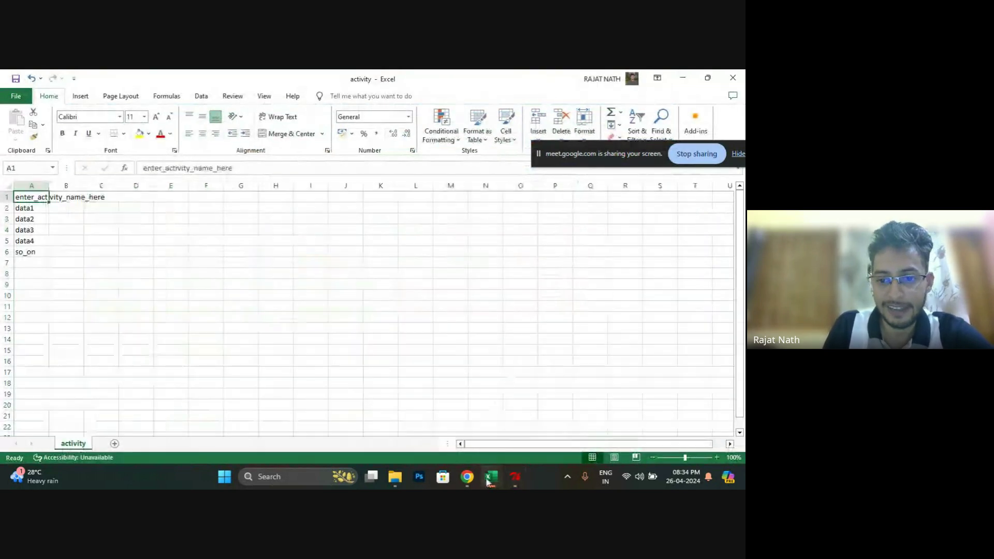
mouse_move(488, 482)
click(430, 409)
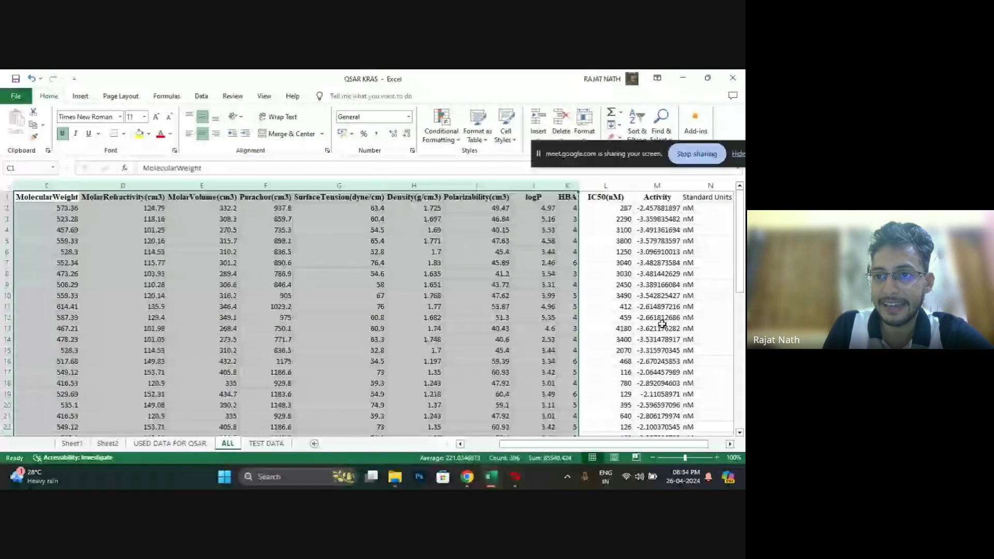
click(659, 186)
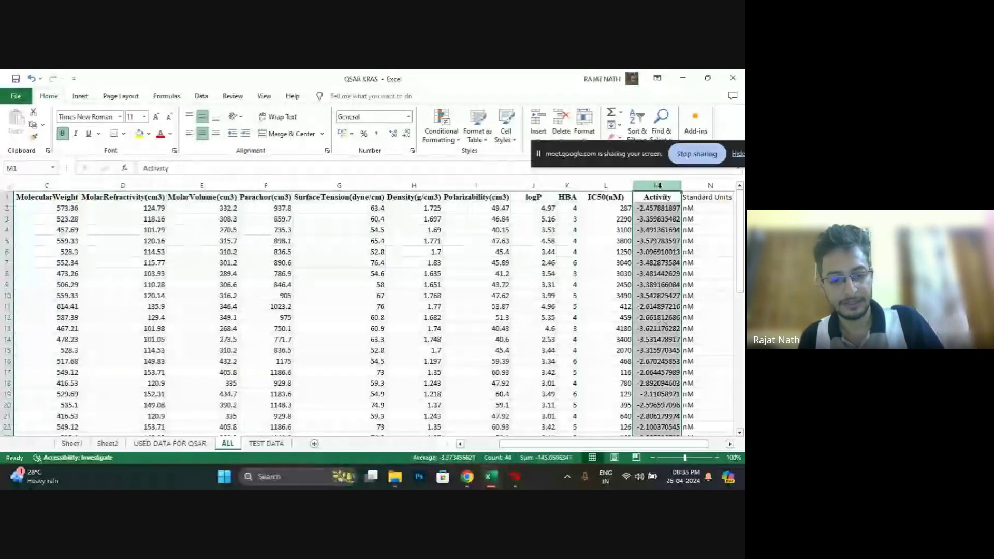
key(ctrl+c)
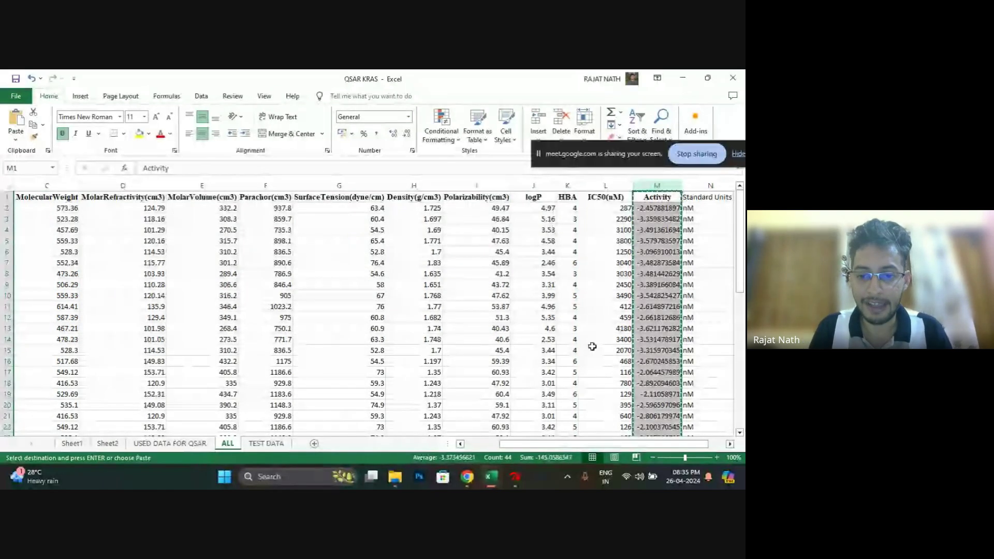
mouse_move(519, 488)
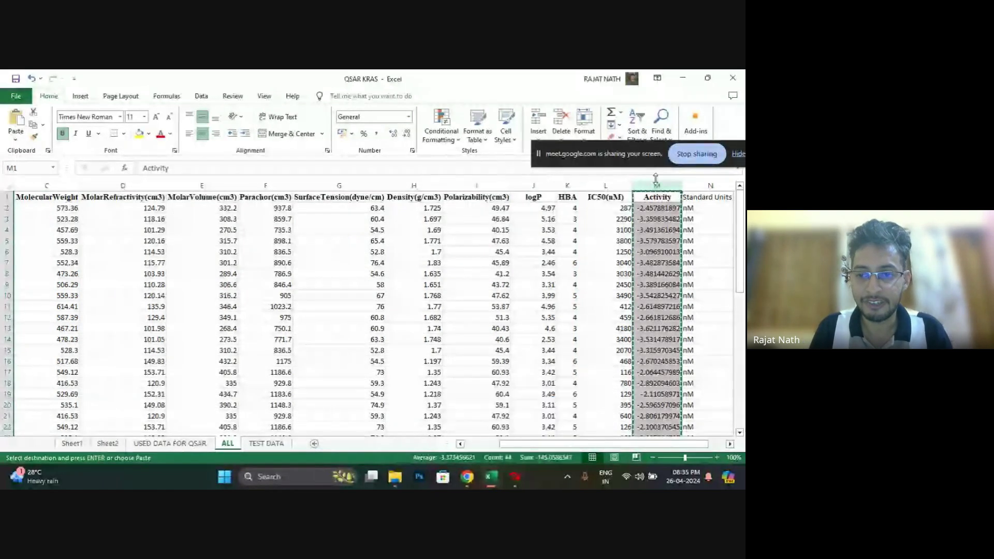
mouse_move(491, 476)
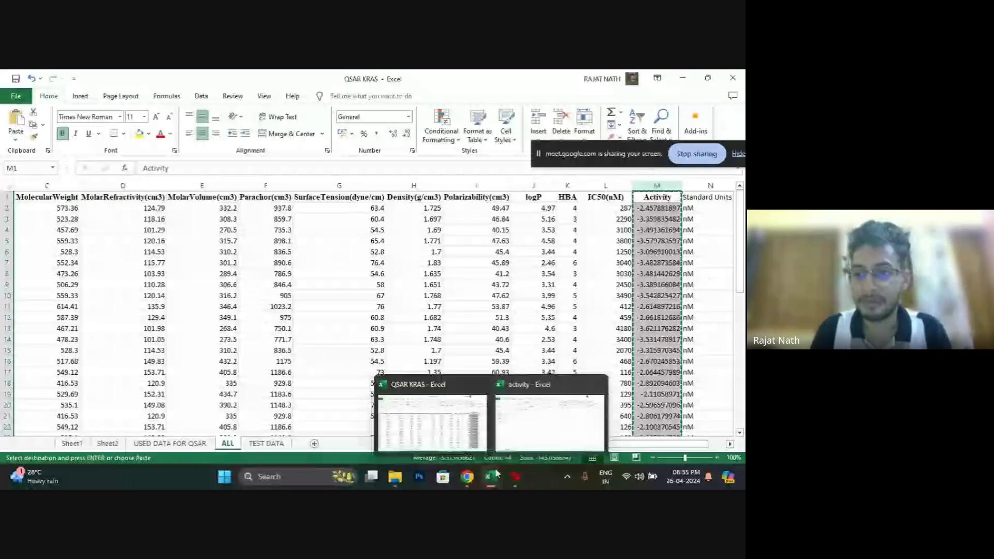
Paste the Activity column into column A of activity.csv as values only, and save and close the file.
click(524, 432)
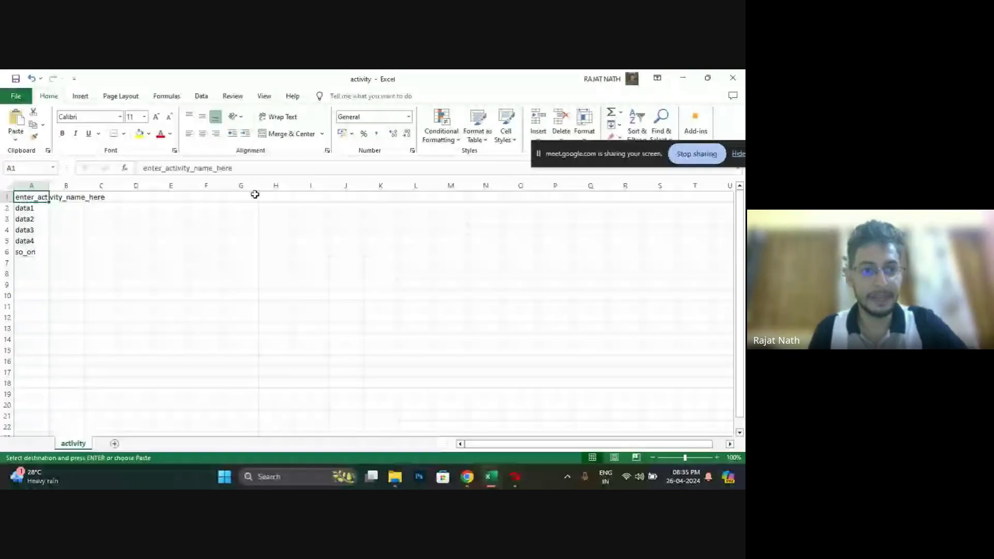
key(ctrl+v)
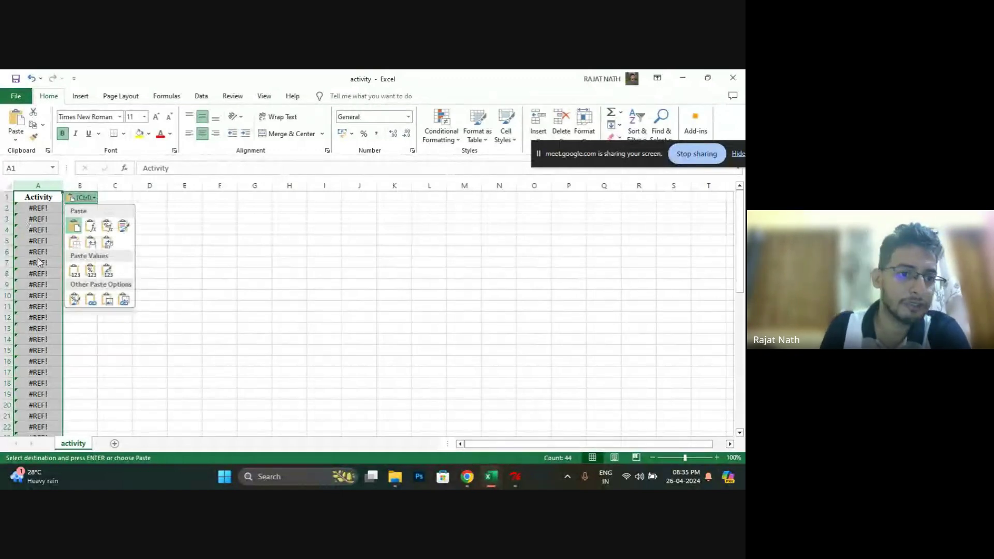
click(75, 272)
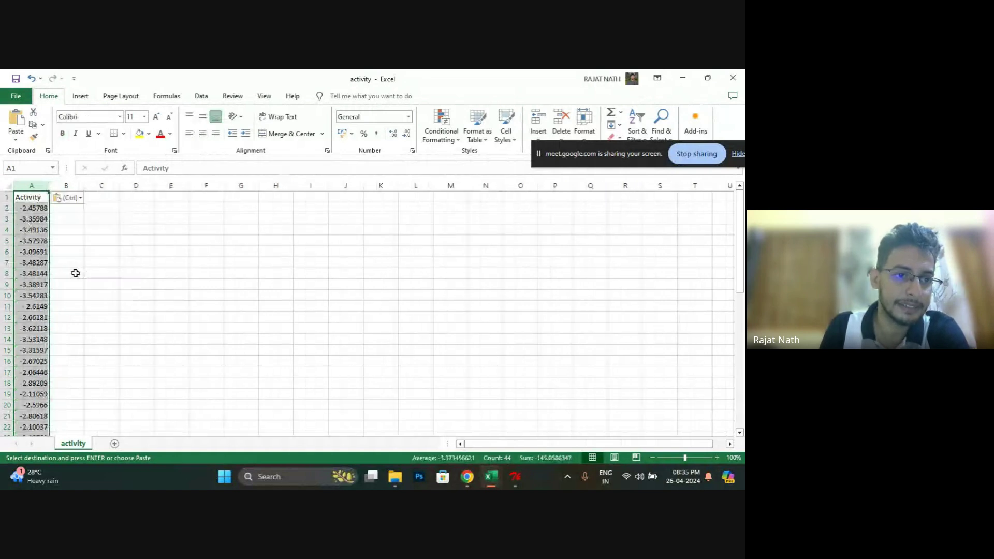
click(733, 78)
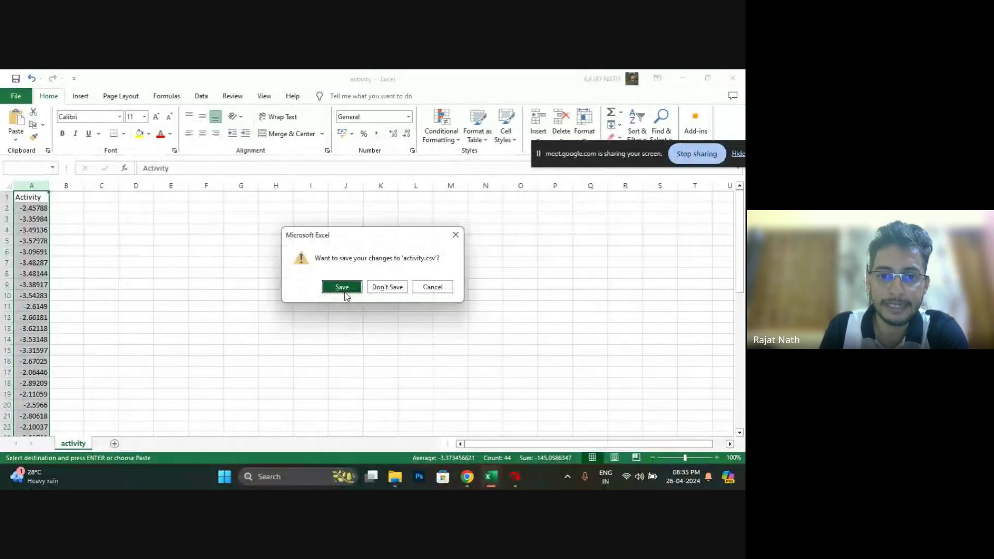
click(342, 287)
click(342, 306)
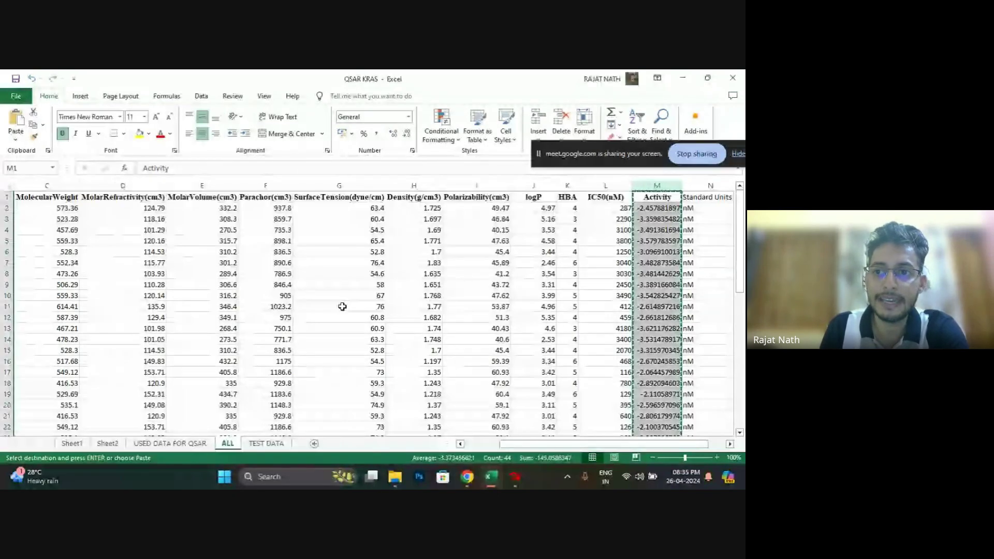
Open EasyQSAR's descriptor.csv for editing and copy the entire MolecularWeight to HBA columns from the ALL sheet of QSAR KRAS.
click(515, 476)
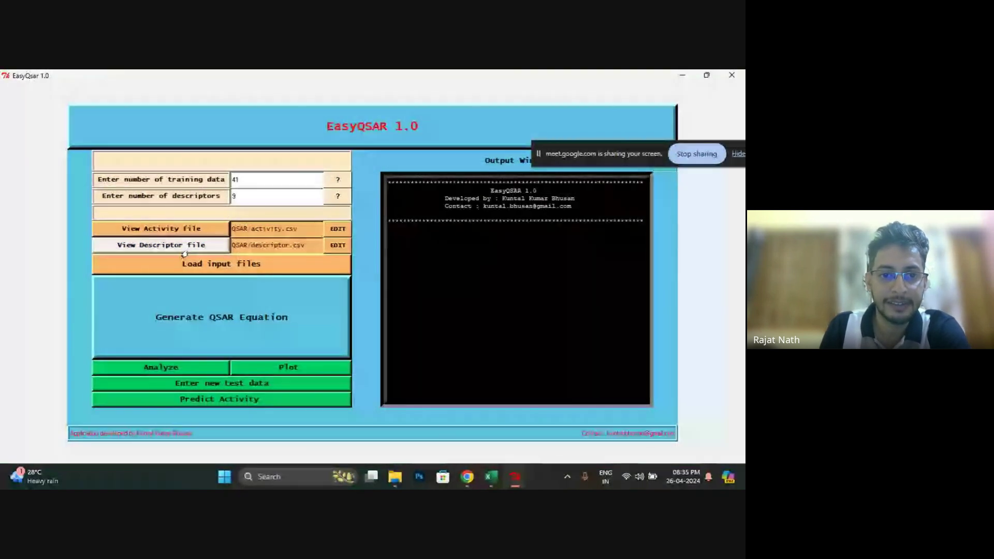
click(346, 246)
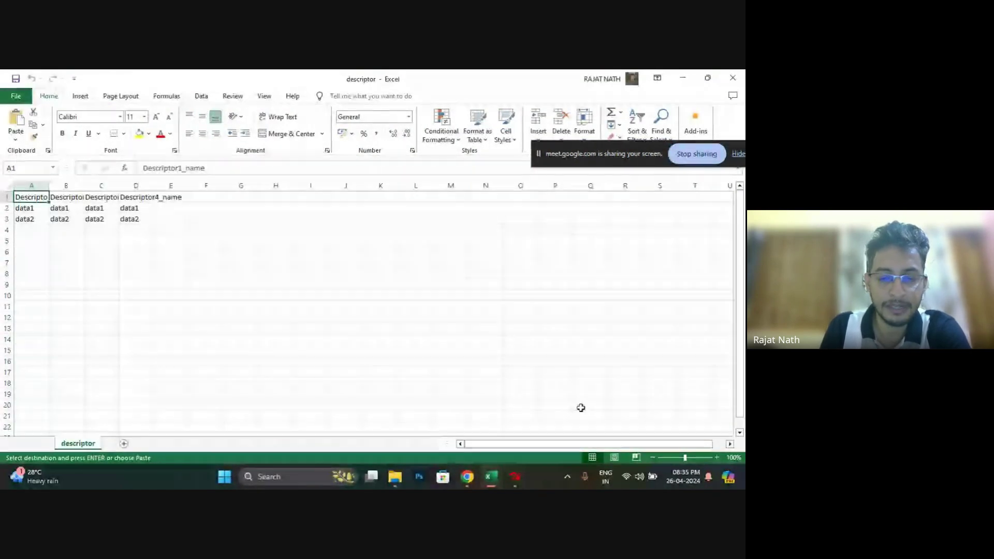
mouse_move(491, 476)
click(462, 422)
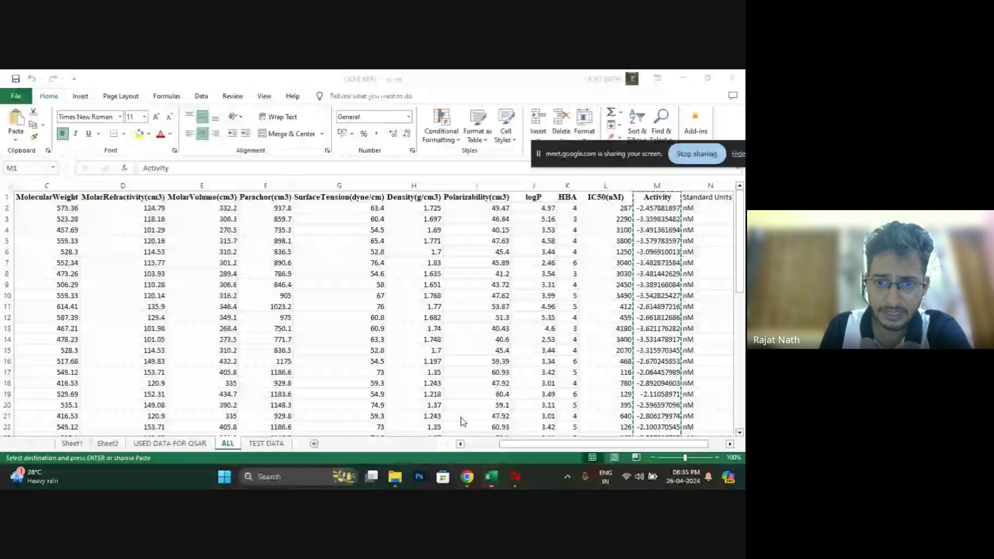
drag(613, 444, 579, 448)
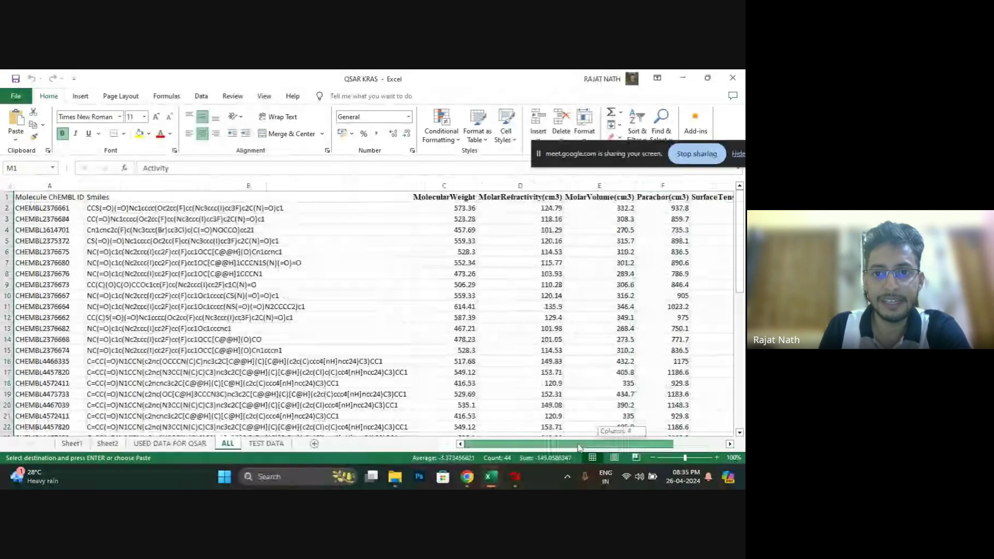
drag(444, 185, 564, 202)
mouse_move(492, 469)
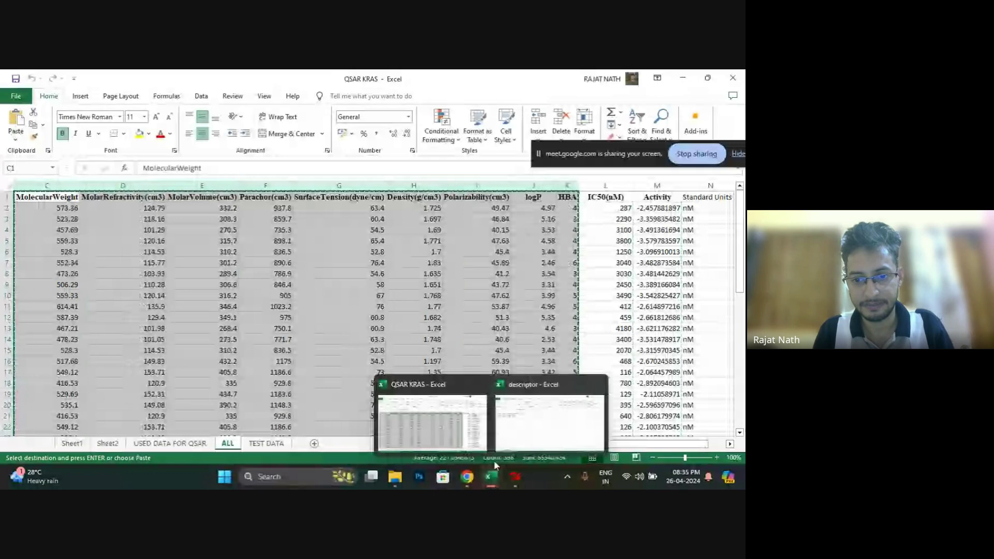
Paste the copied descriptor columns into descriptor.csv starting at column A, then save and close it in CSV format.
click(523, 422)
key(ctrl+v)
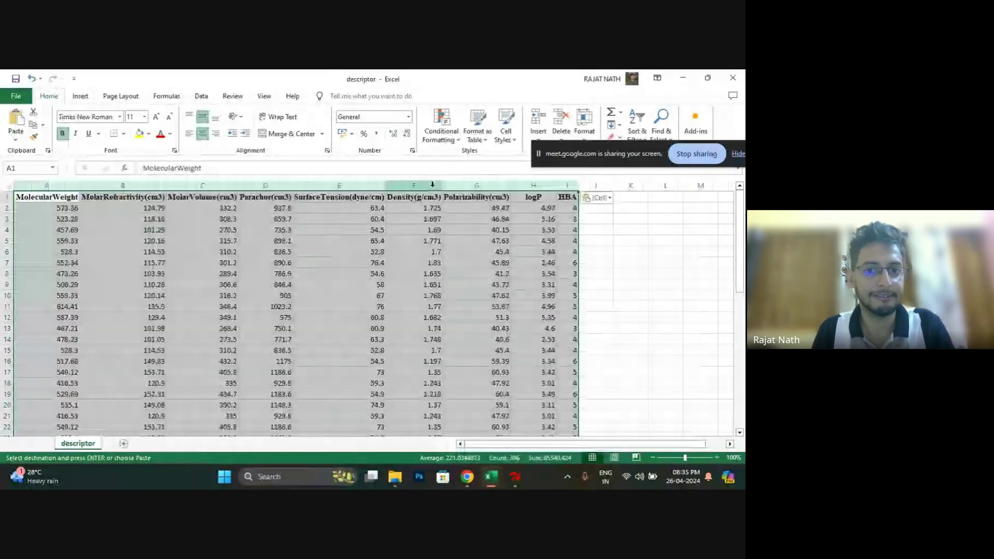
key(alt+F4)
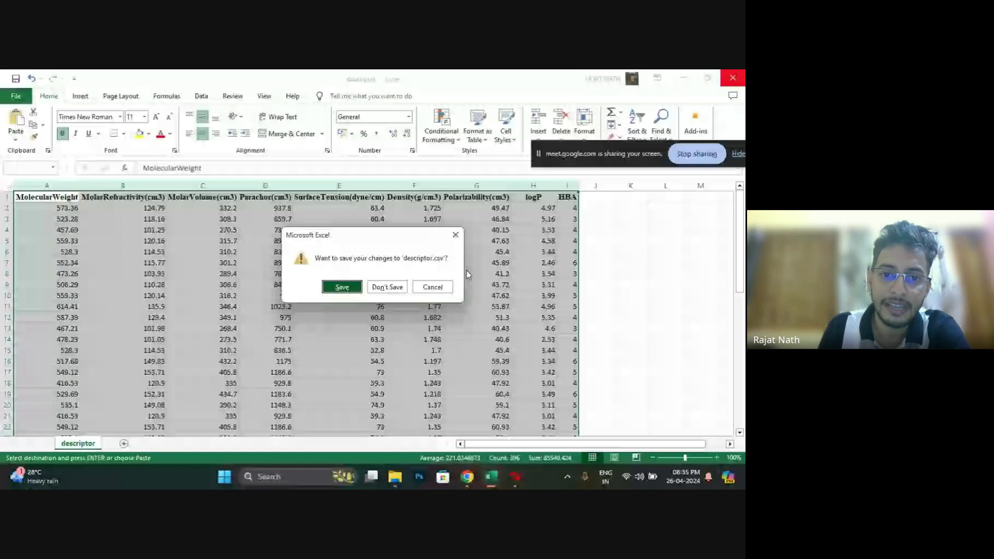
click(342, 285)
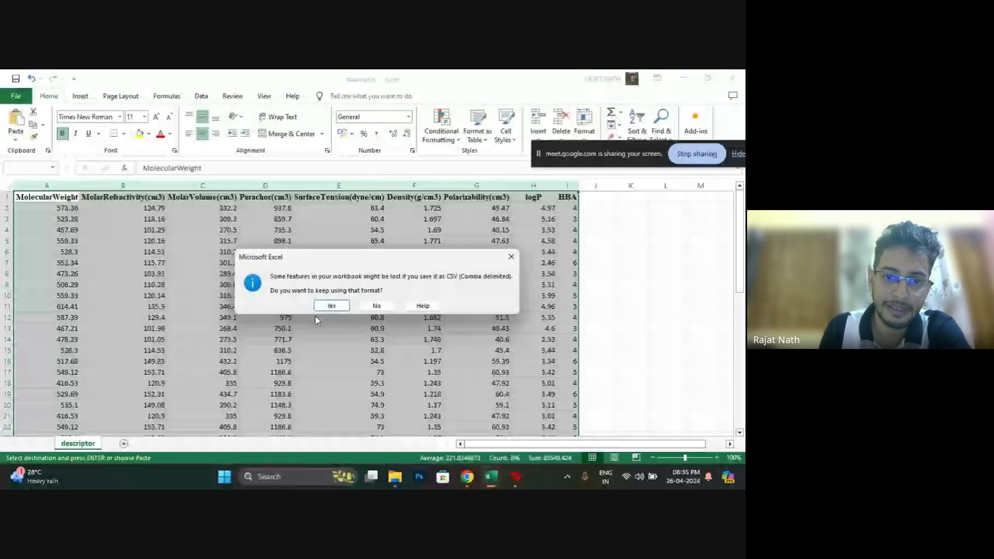
click(328, 307)
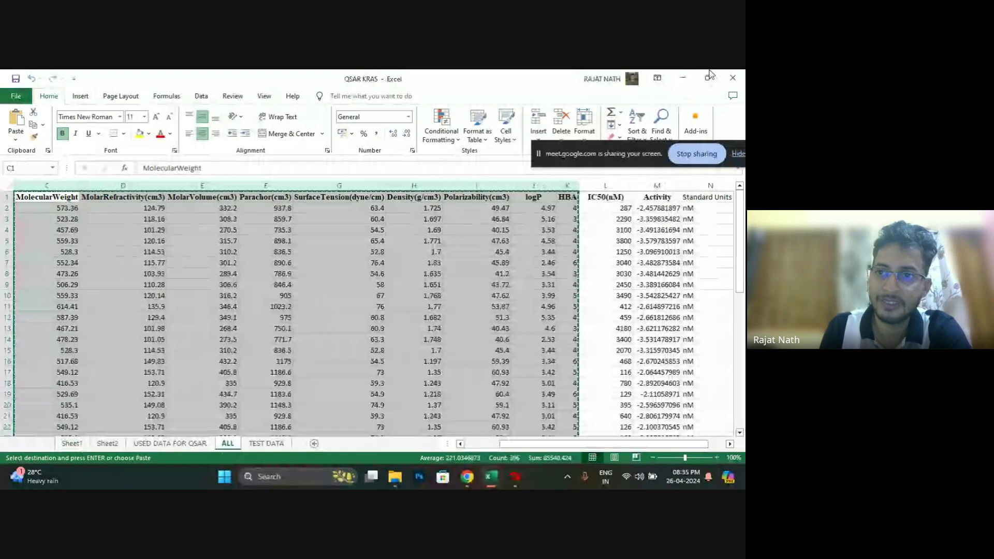
Load the input files in EasyQSAR and compare the reported numbers of observations with the entered number of training data.
click(685, 78)
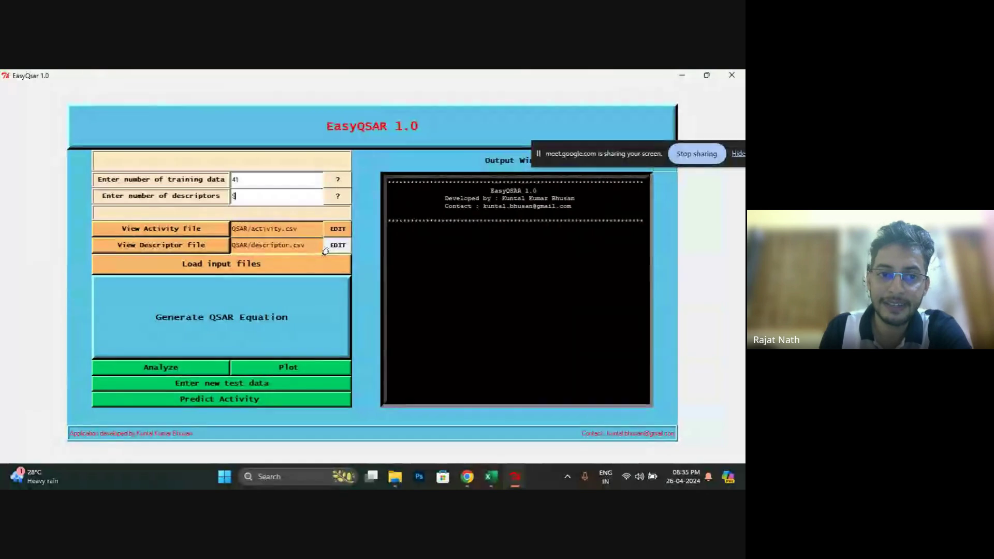
click(219, 265)
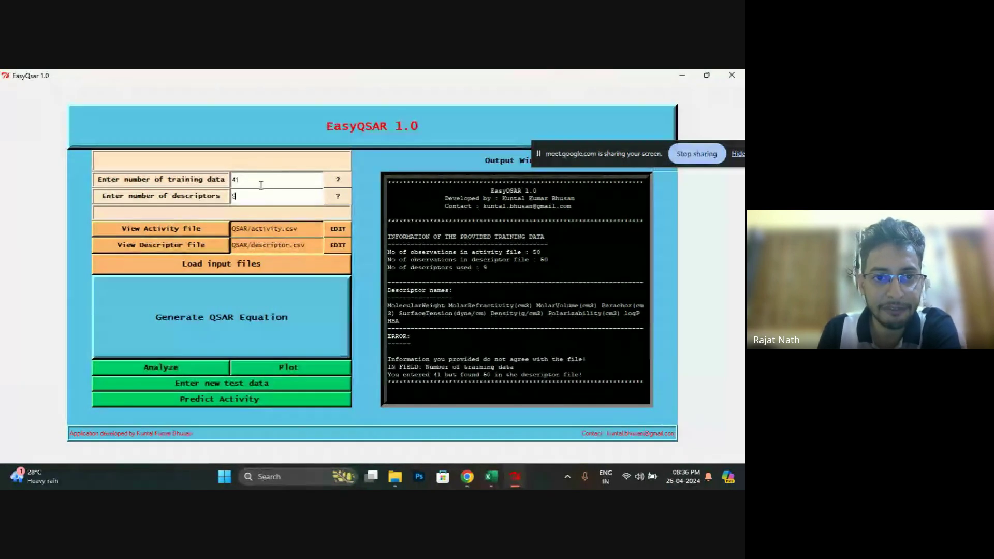
drag(259, 180, 141, 182)
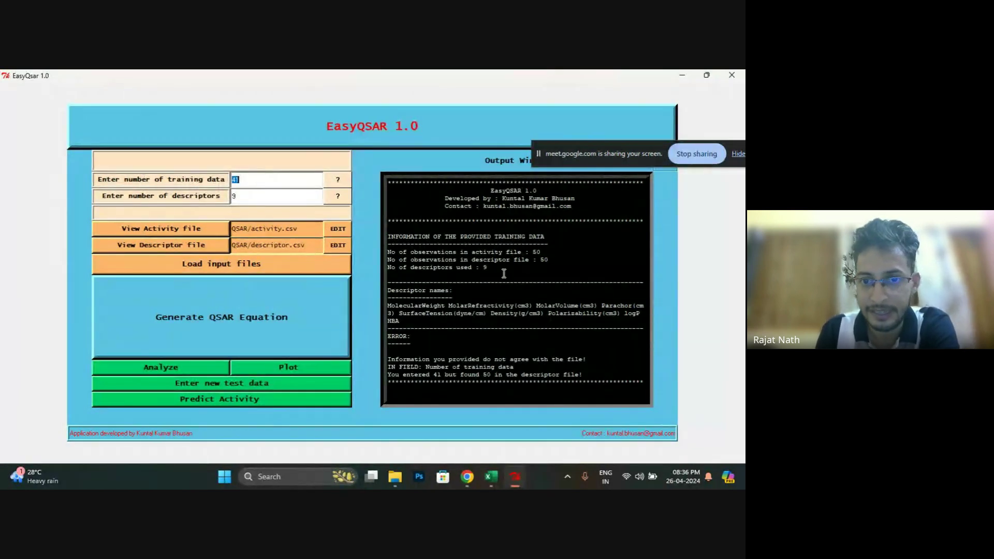
double_click(537, 252)
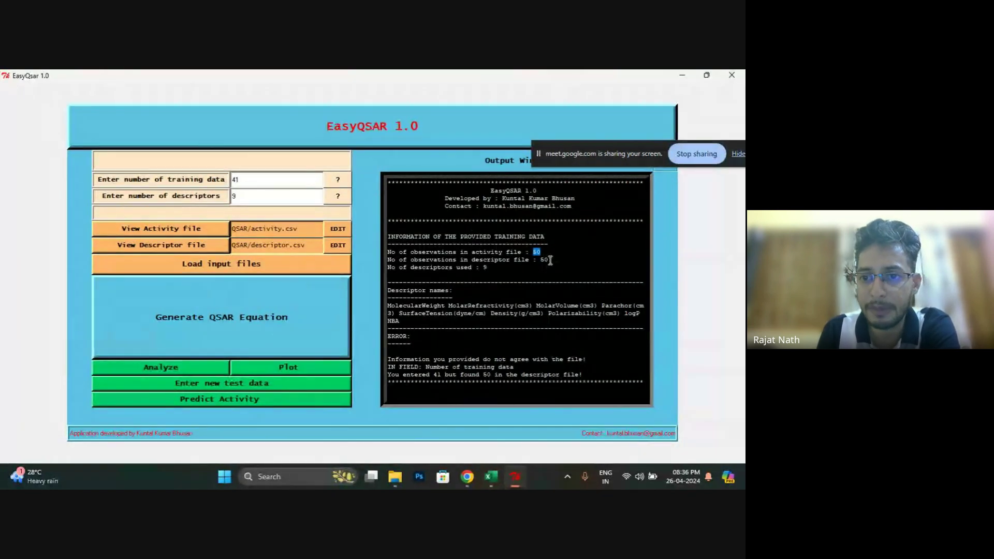
drag(546, 260, 536, 252)
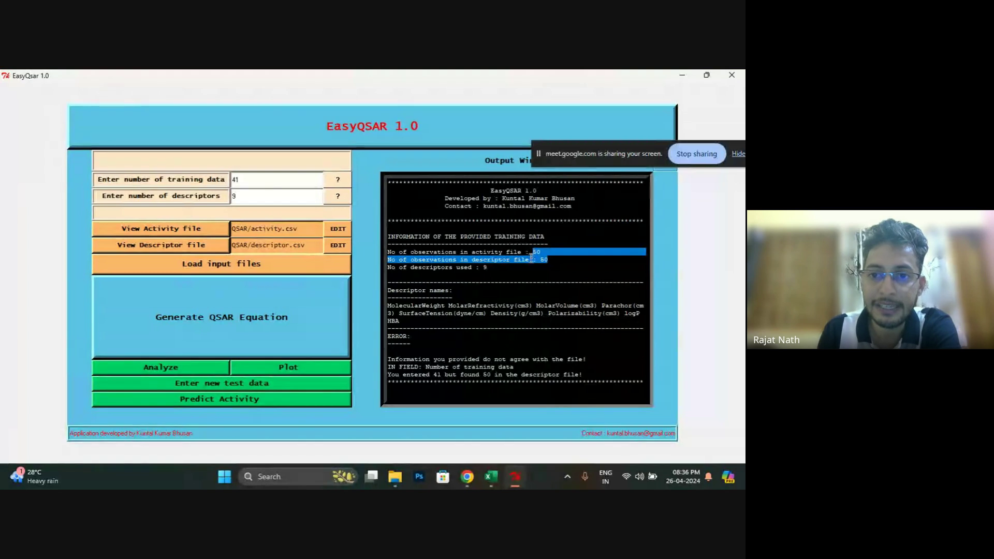
double_click(246, 184)
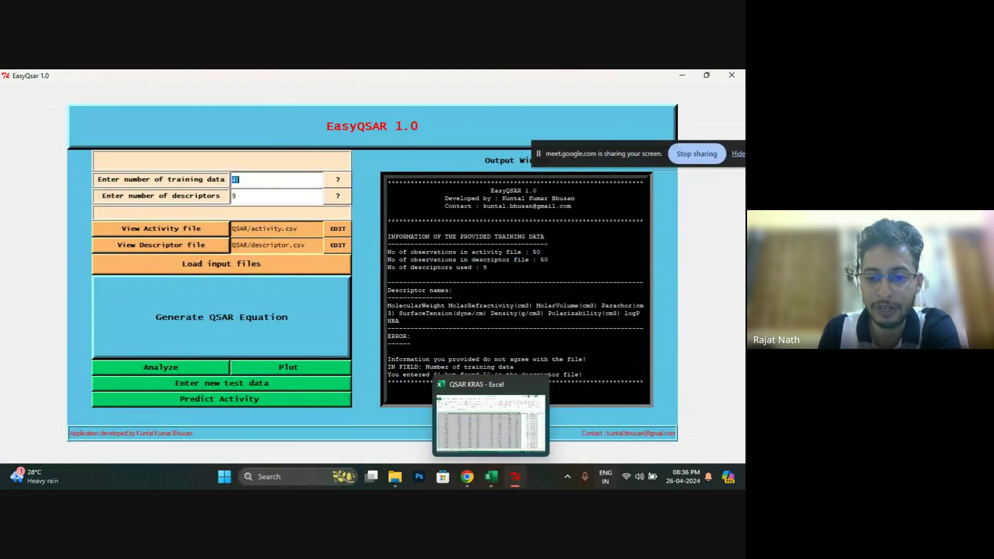
Examine the ALL sheet of QSAR KRAS for extra rows below the compound list in the descriptor columns.
click(497, 477)
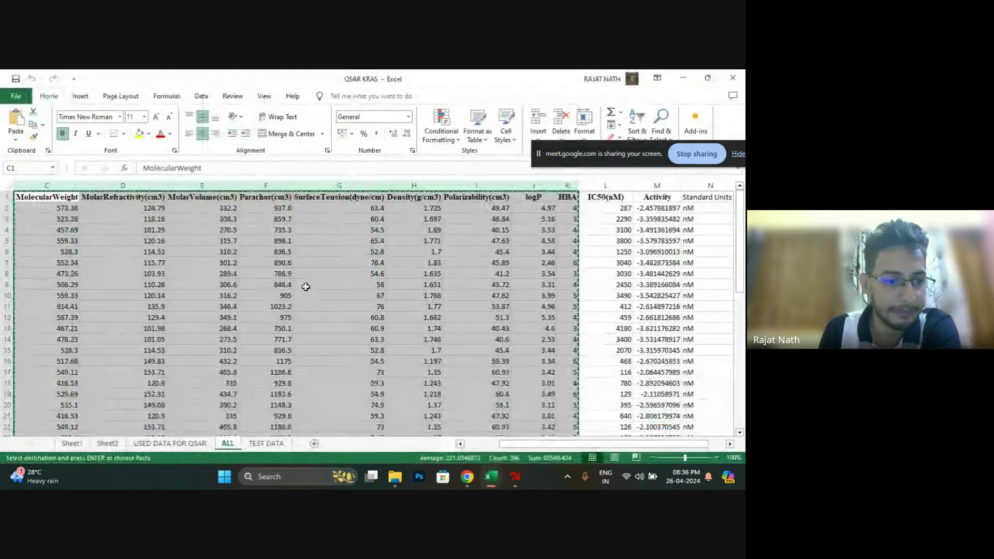
scroll(306, 286, down, 4)
scroll(305, 286, down, 5)
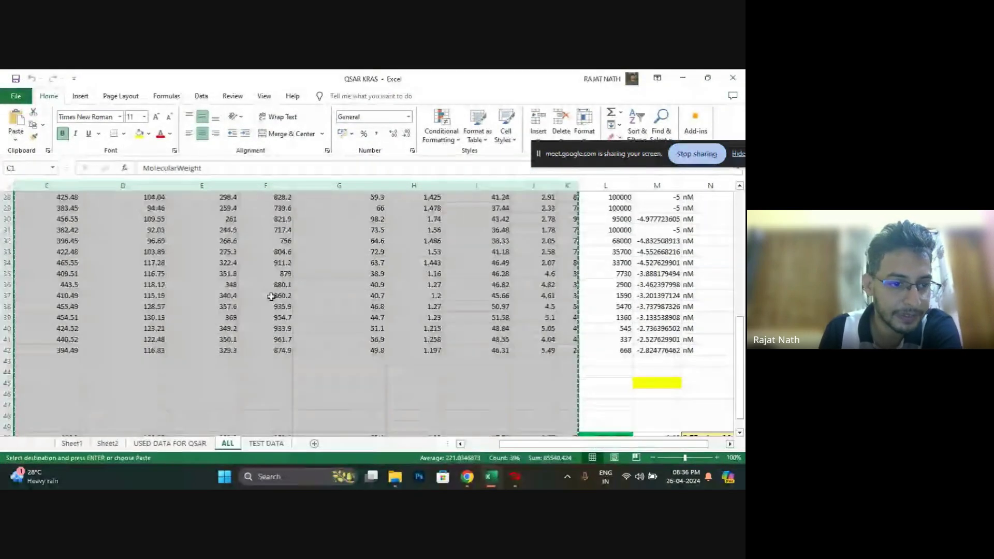
click(319, 342)
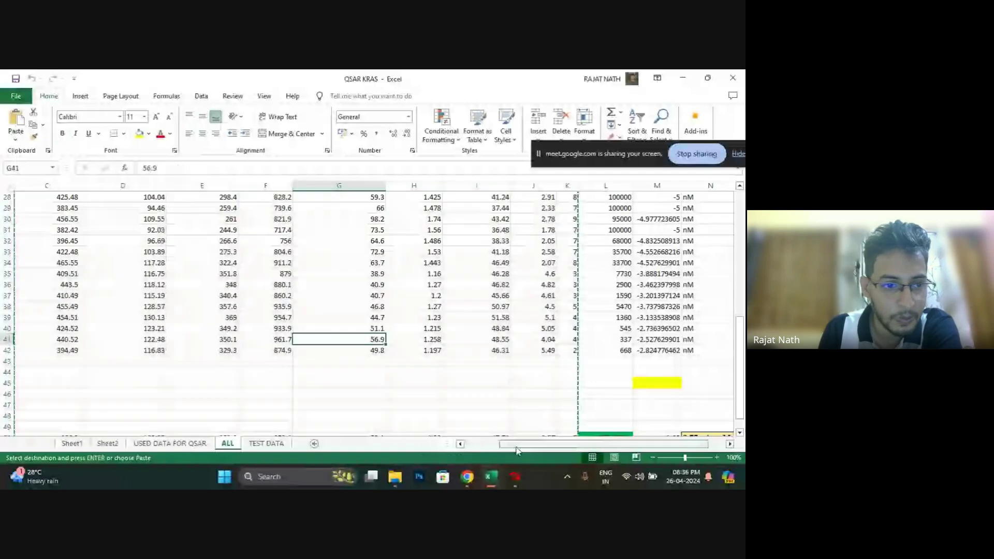
drag(513, 444, 479, 450)
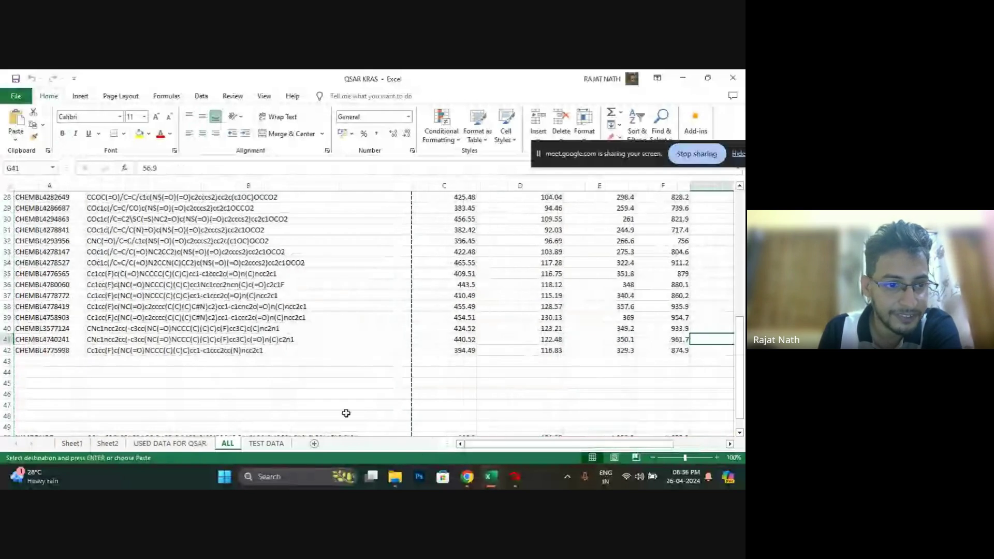
scroll(523, 367, down, 3)
scroll(521, 365, up, 12)
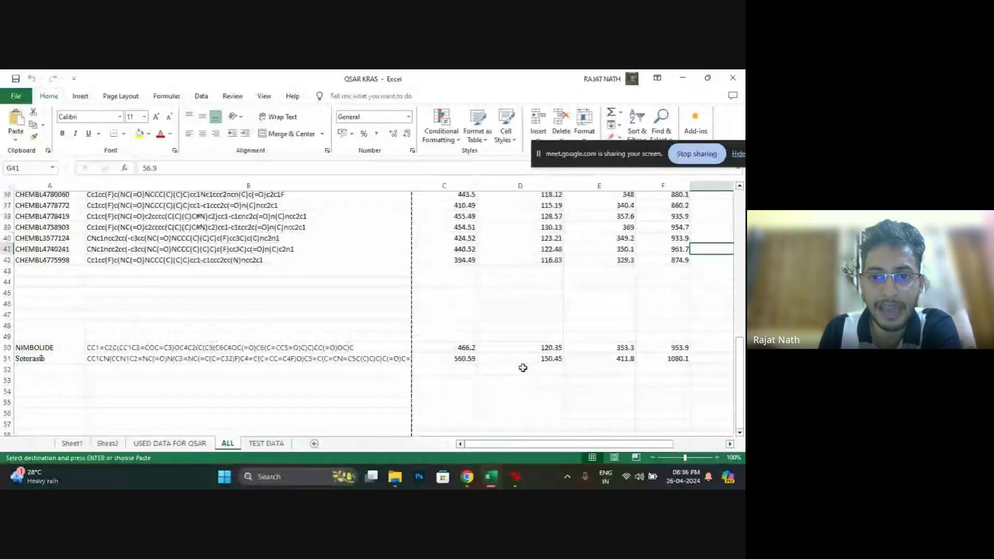
click(521, 273)
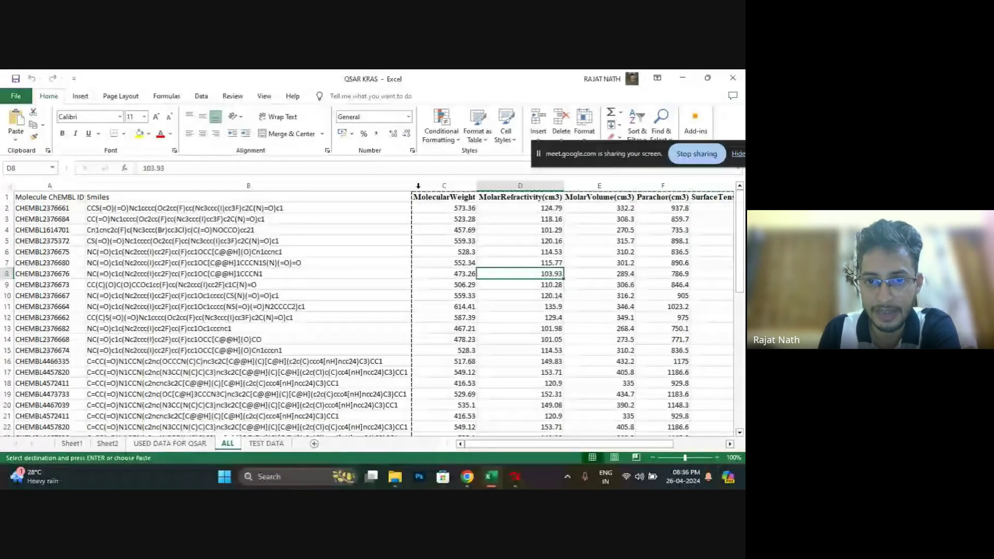
Reopen descriptor.csv for editing from EasyQSAR and check which rows lie below the compound data.
click(516, 476)
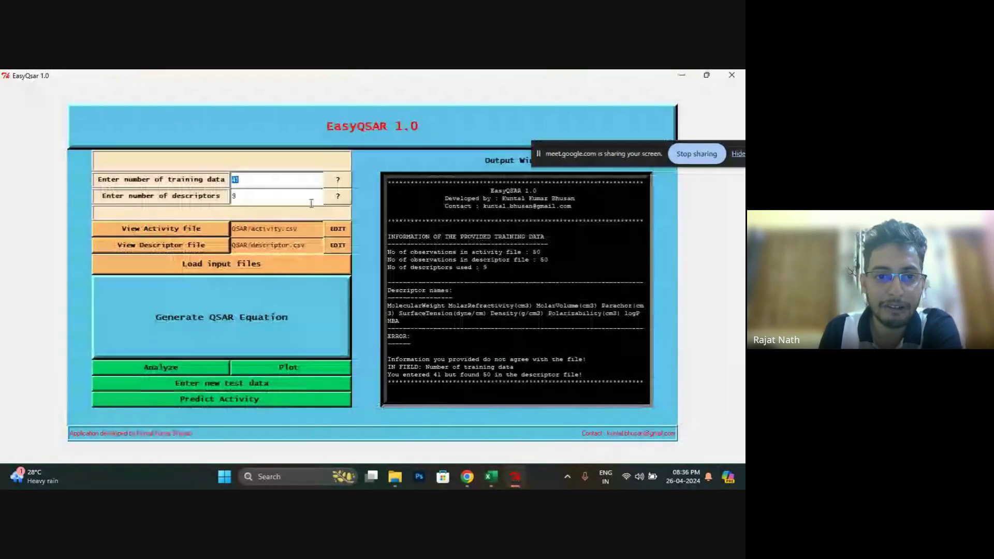
click(338, 245)
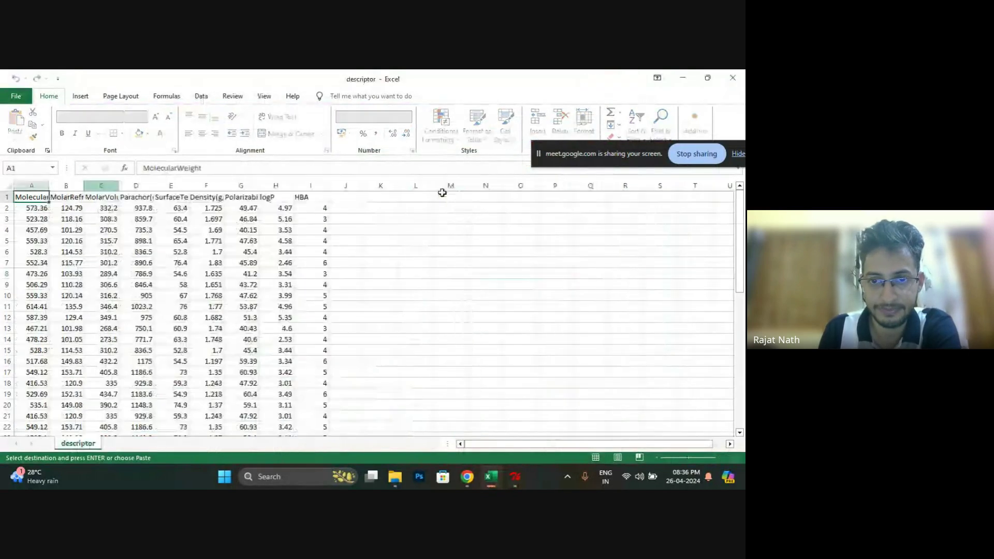
scroll(359, 271, down, 10)
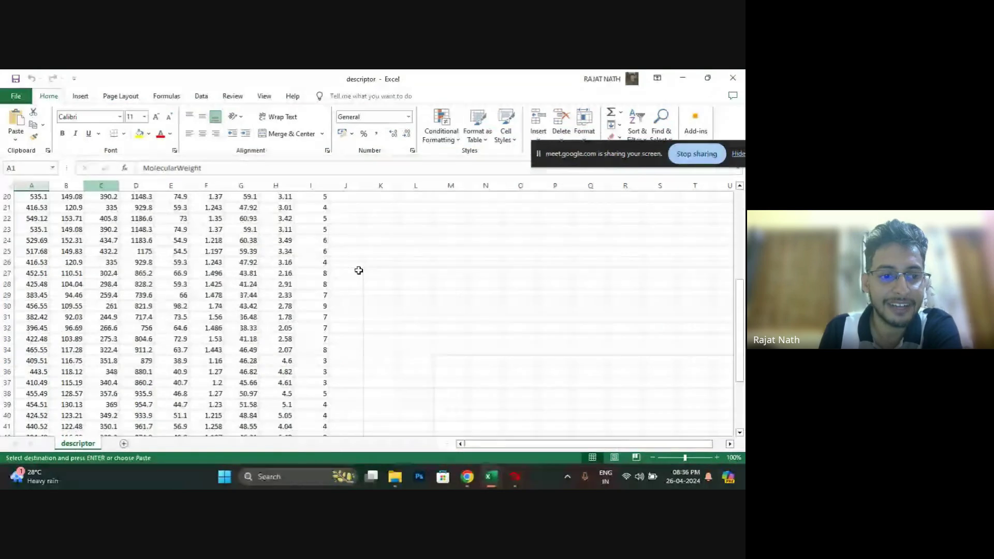
scroll(147, 381, down, 5)
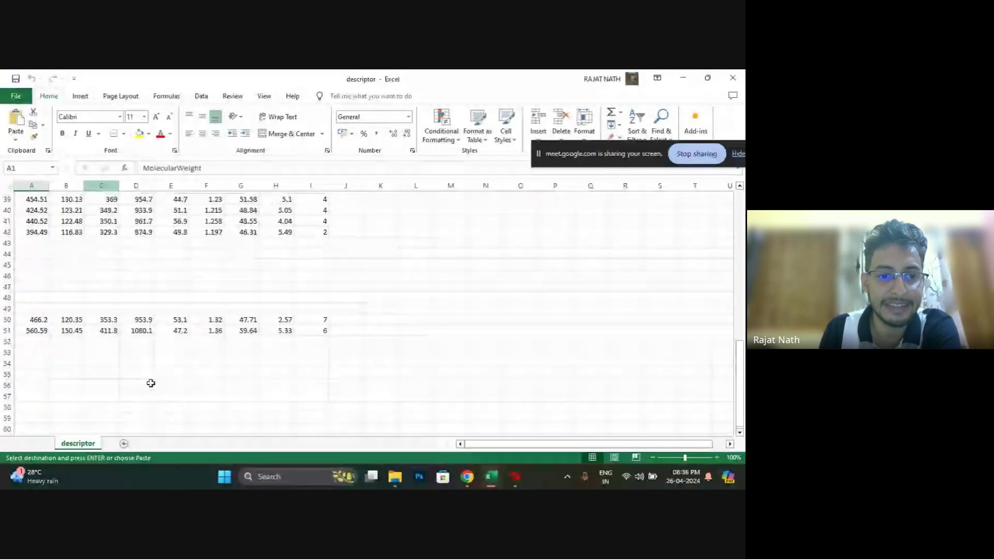
scroll(121, 372, up, 1)
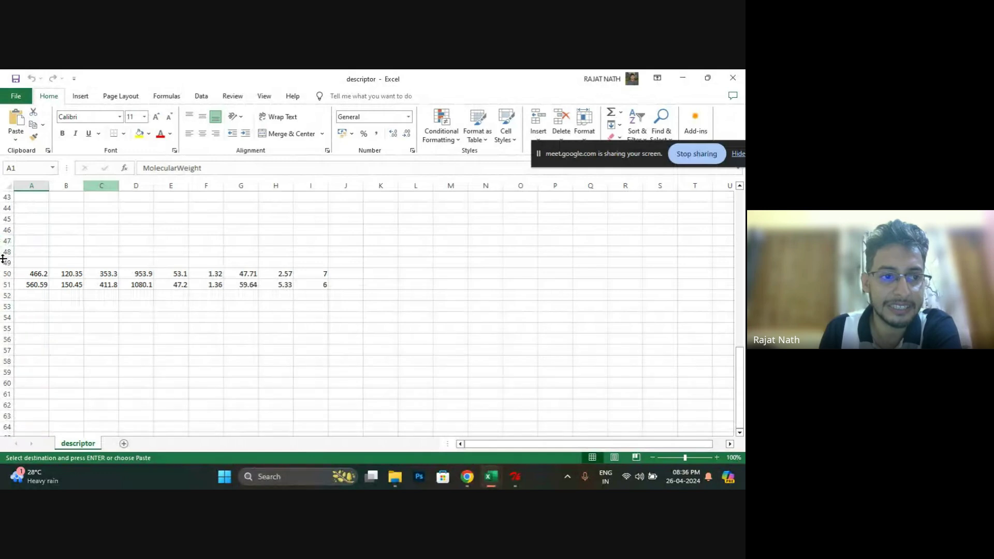
drag(7, 258, 261, 360)
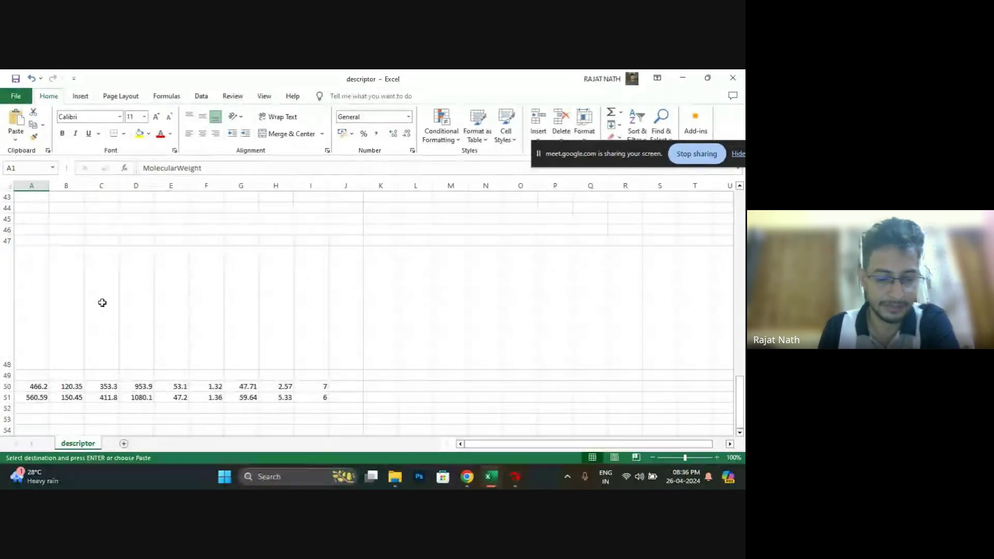
key(ctrl+z)
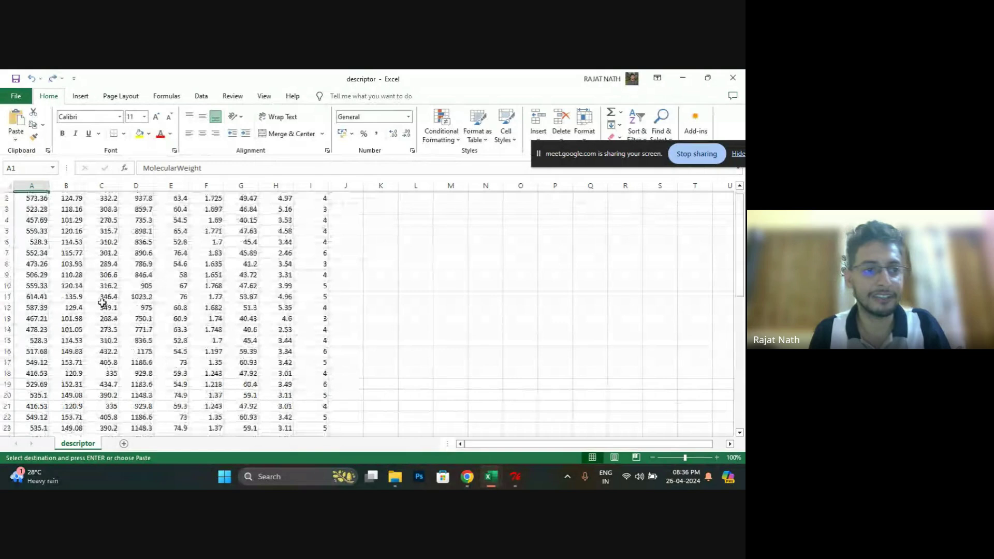
key(ctrl+z)
Clear the whole descriptor sheet and copy only cells C1 to K42, MolecularWeight to HBA, from the ALL sheet of QSAR KRAS.
click(7, 187)
key(Delete)
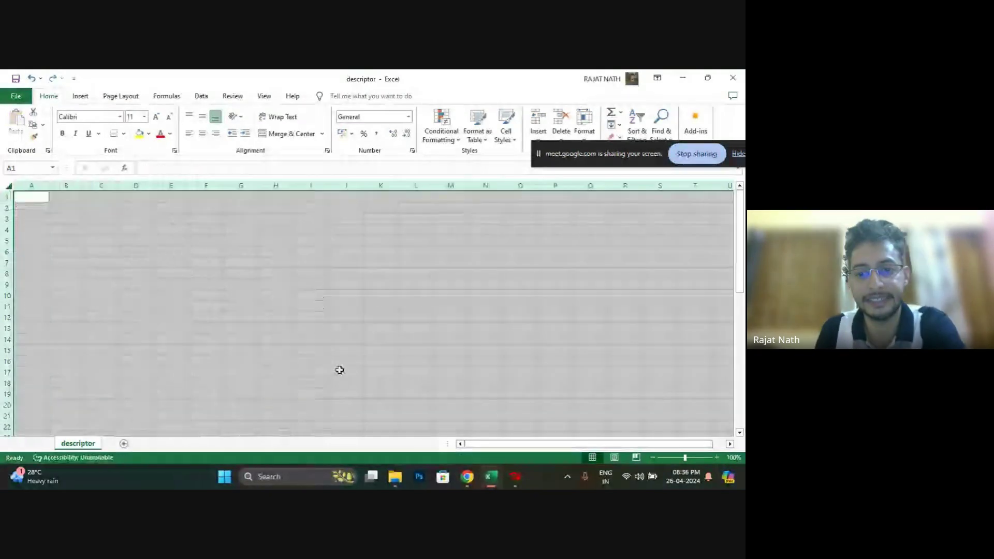
mouse_move(499, 476)
click(432, 417)
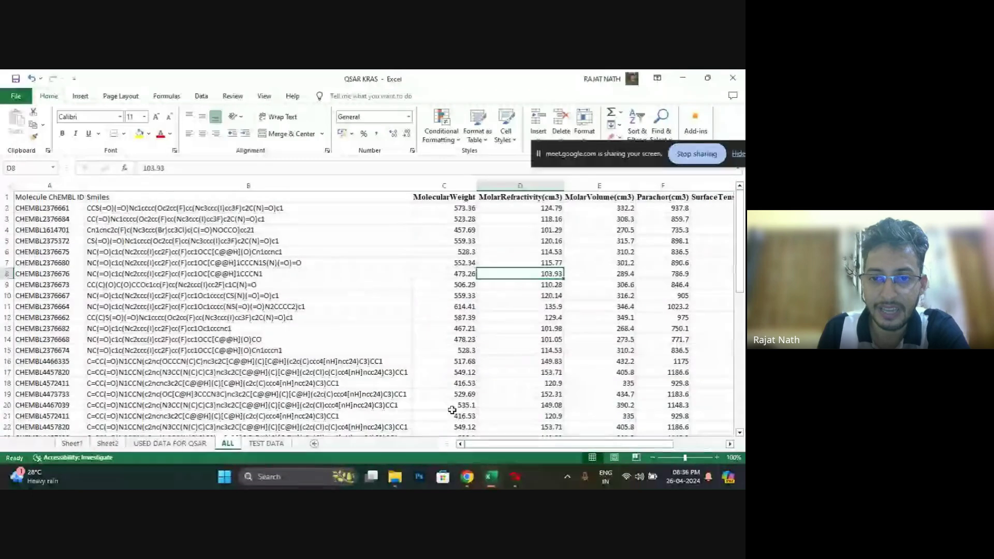
drag(468, 200, 542, 473)
drag(556, 427, 579, 367)
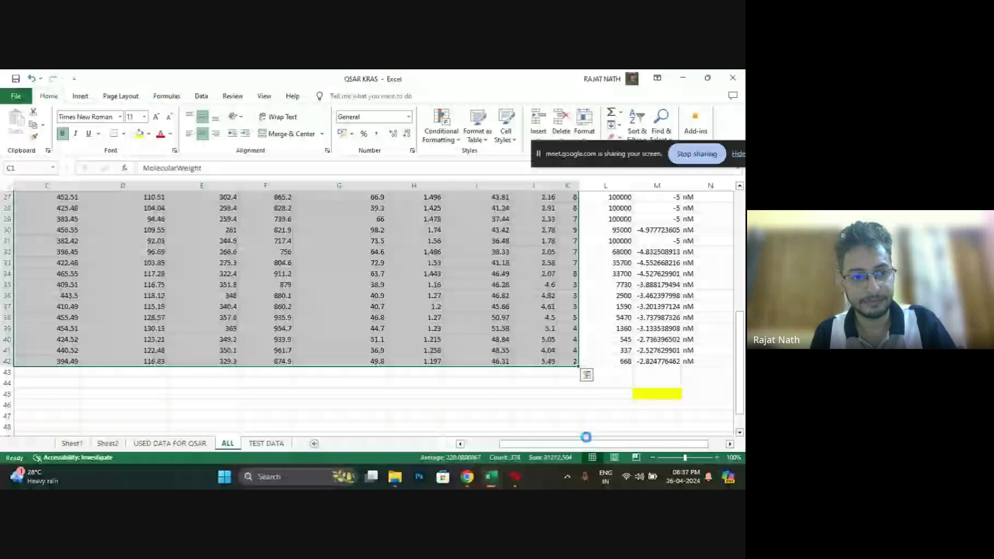
key(ctrl+c)
Paste the copied descriptor range into the emptied descriptor sheet starting at cell A1.
mouse_move(493, 477)
click(549, 423)
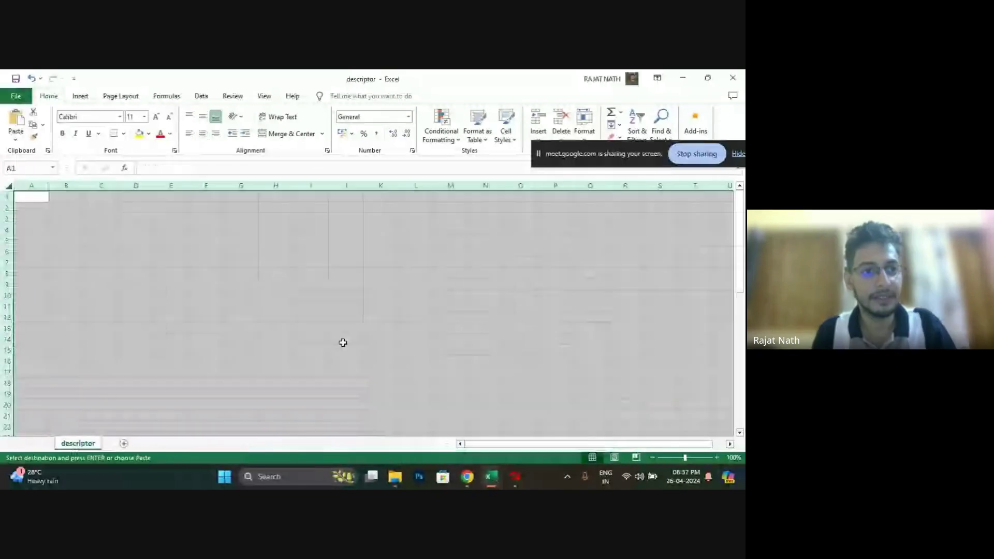
click(33, 194)
key(ctrl+v)
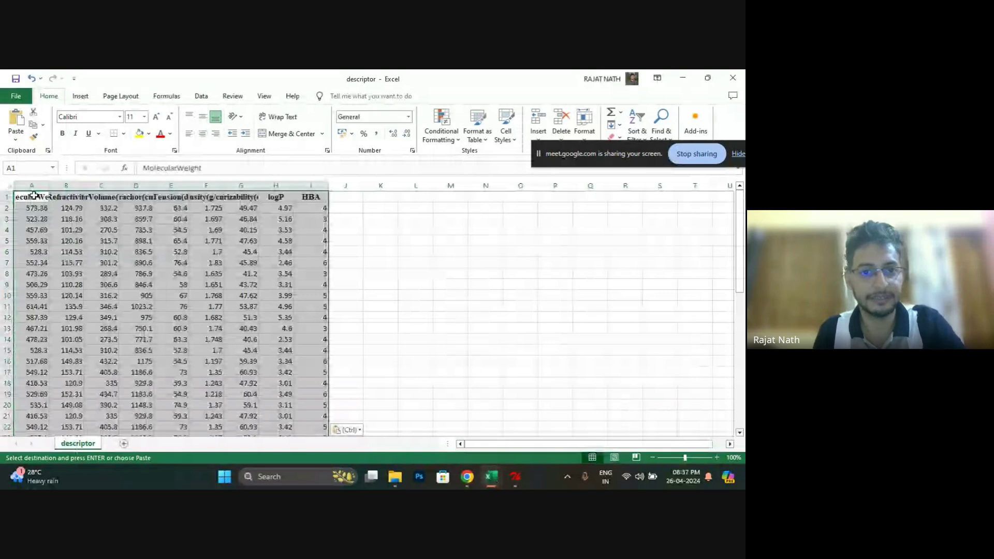
Close the descriptor.csv workbook and save its changes.
click(732, 78)
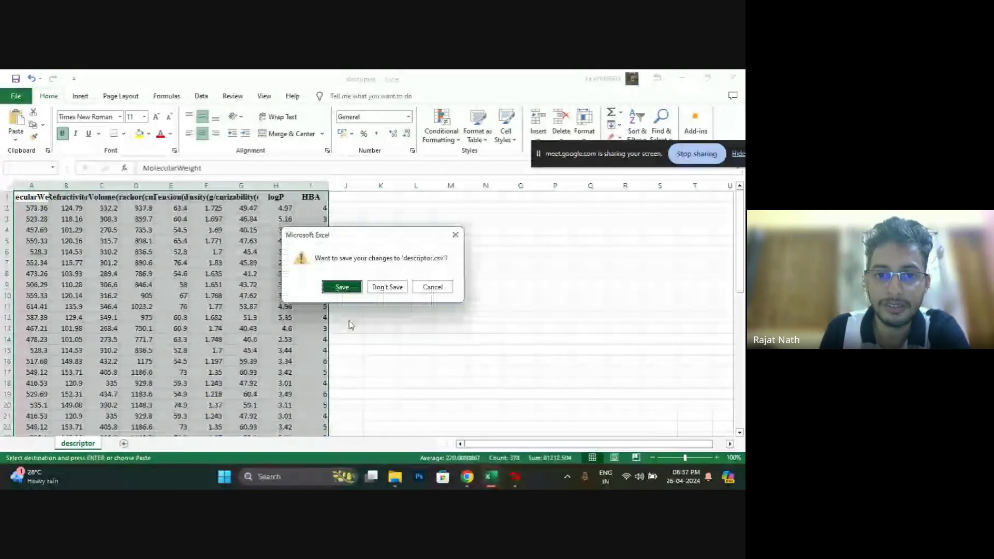
click(343, 287)
click(337, 305)
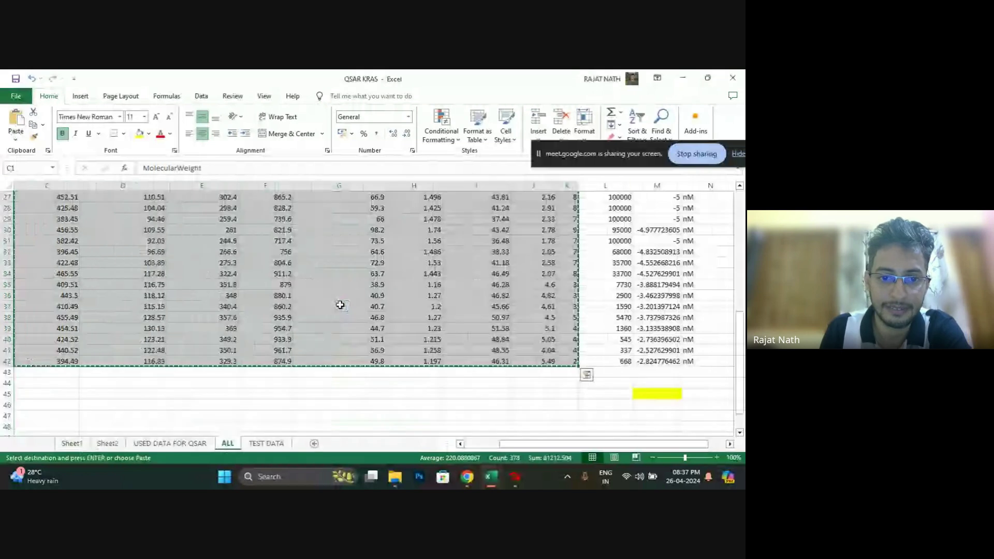
Switch to EasyQSAR, reload the input files and check the number of observations in the descriptor file.
click(517, 486)
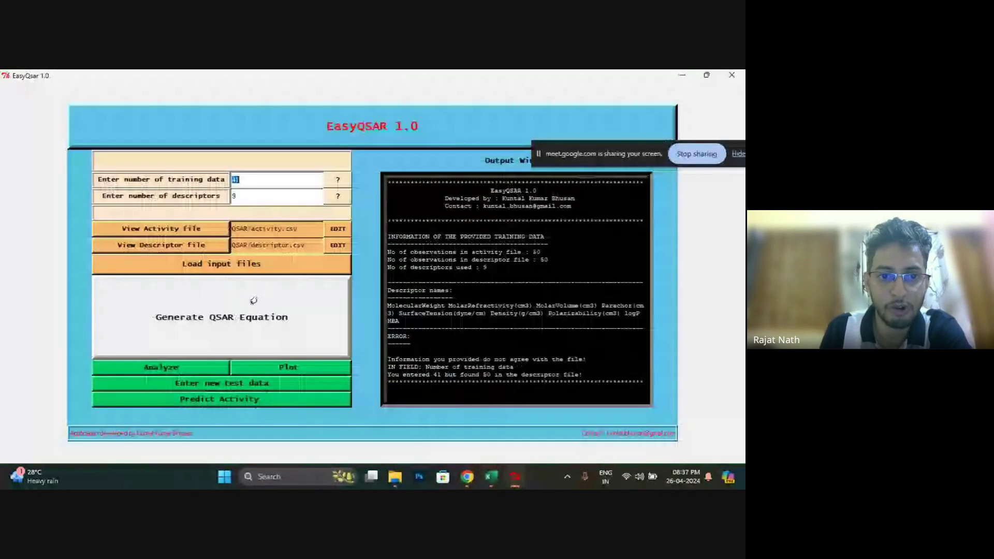
click(264, 265)
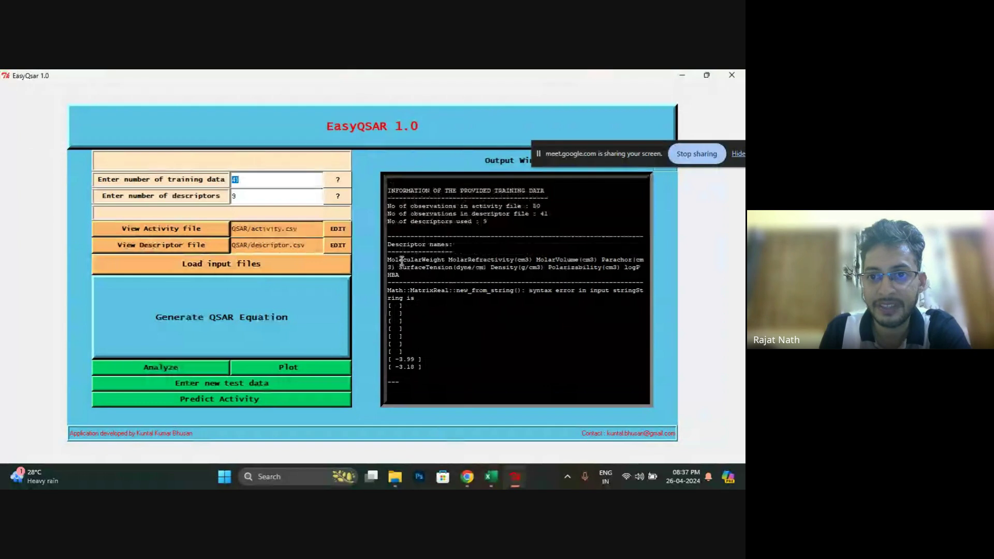
double_click(541, 213)
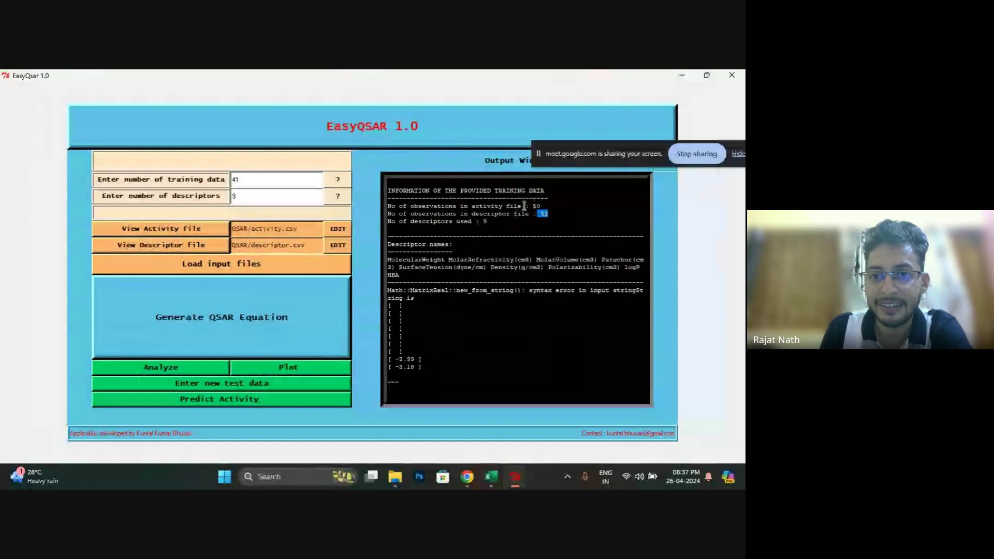
Open the activity file for editing from EasyQSAR and clear all data in column A.
click(335, 234)
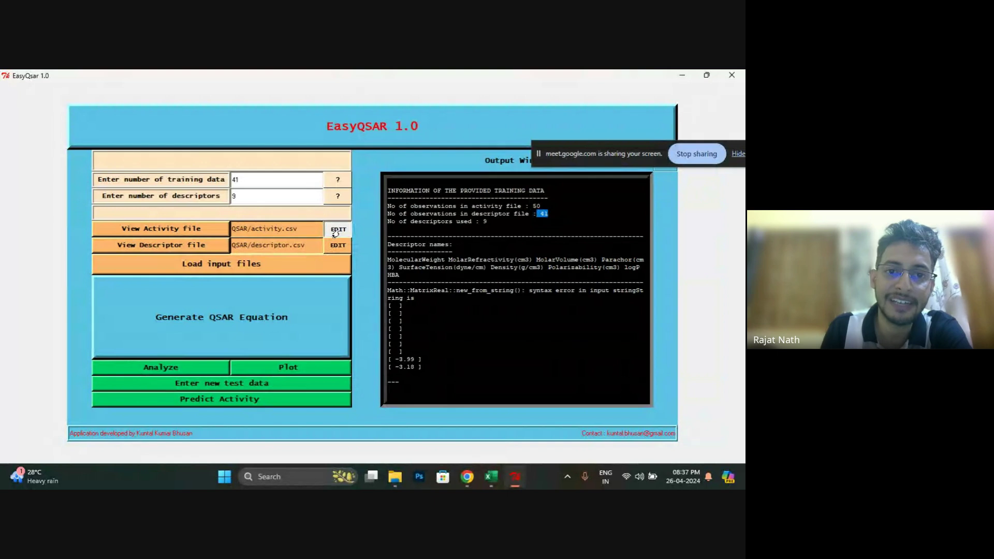
key(alt+Tab)
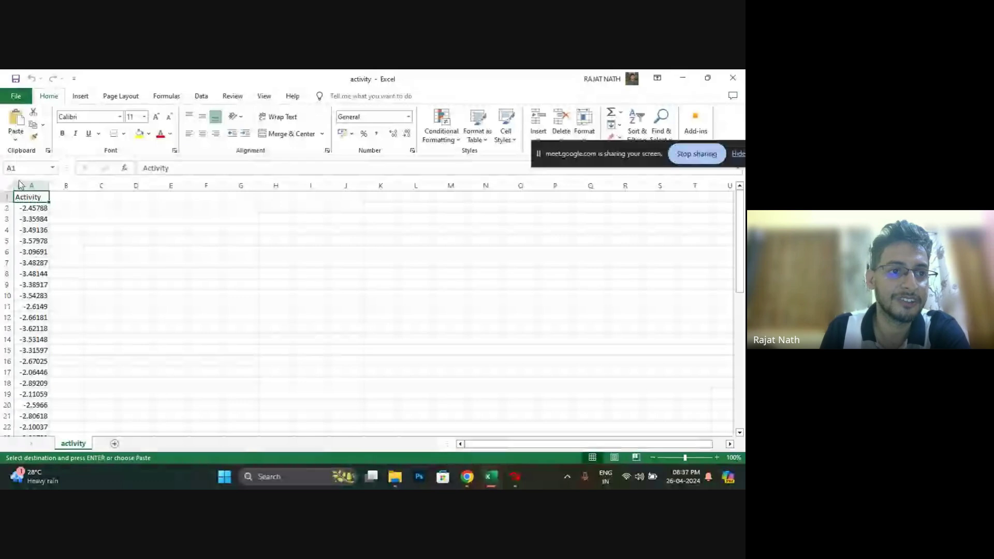
click(23, 184)
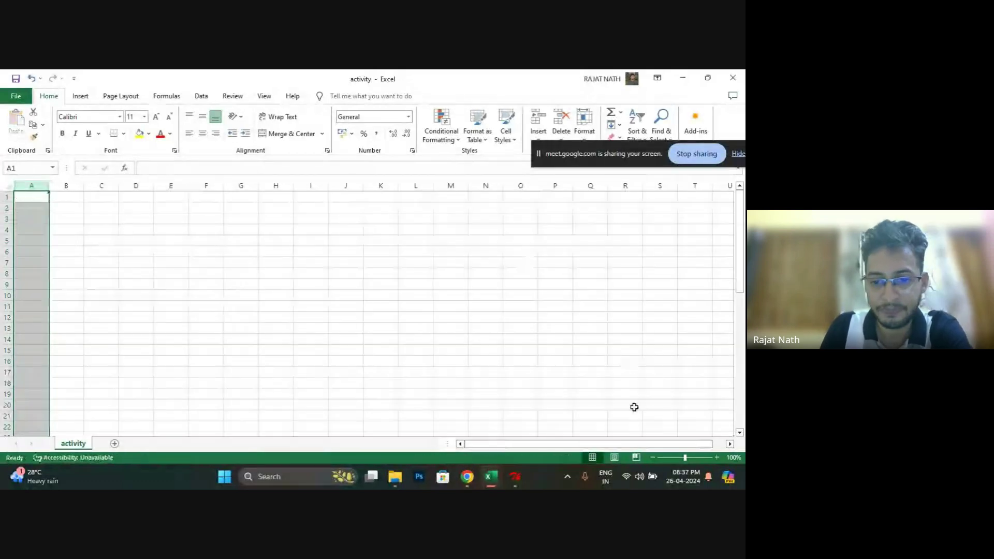
Copy the Activity column, cells M1 to M42, from the ALL sheet of the QSAR KRAS workbook.
mouse_move(495, 477)
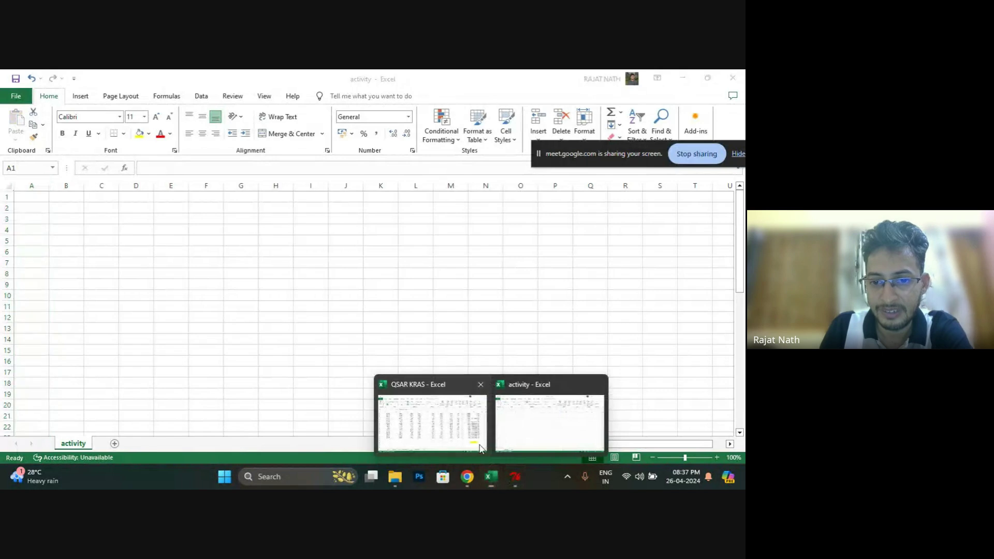
click(432, 420)
scroll(656, 210, up, 3)
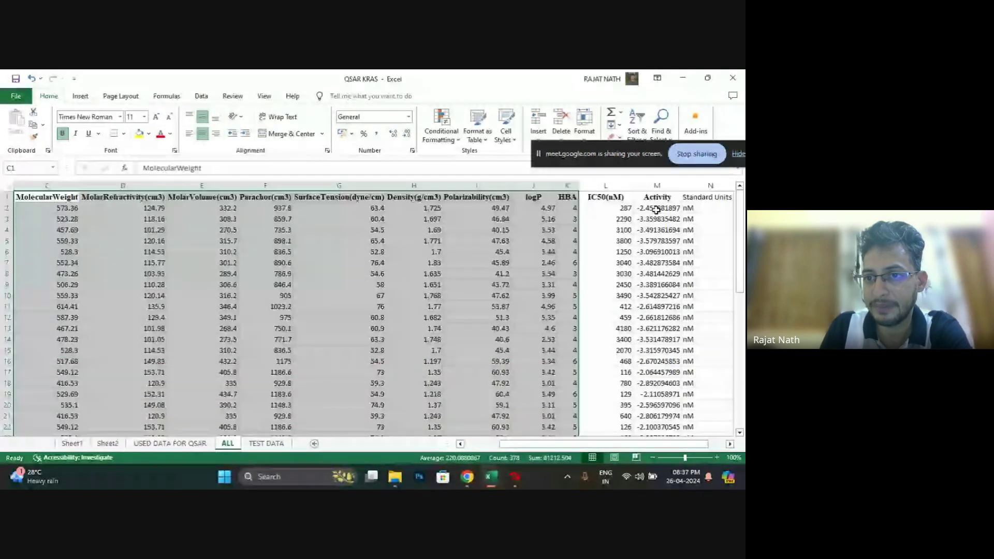
drag(657, 198, 650, 405)
key(ctrl+c)
Paste the copied Activity data into column A of the activity workbook as values only.
mouse_move(494, 481)
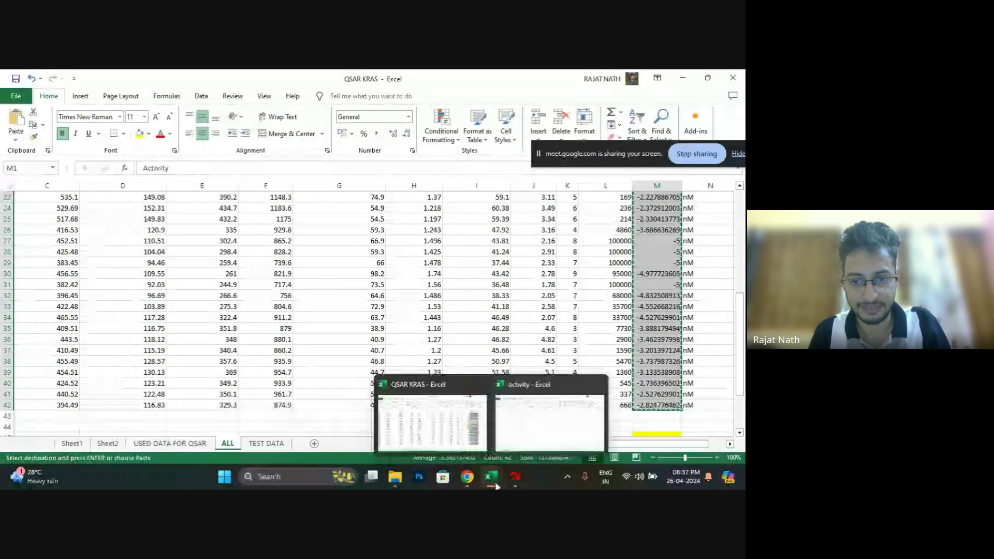
click(513, 428)
key(ctrl+v)
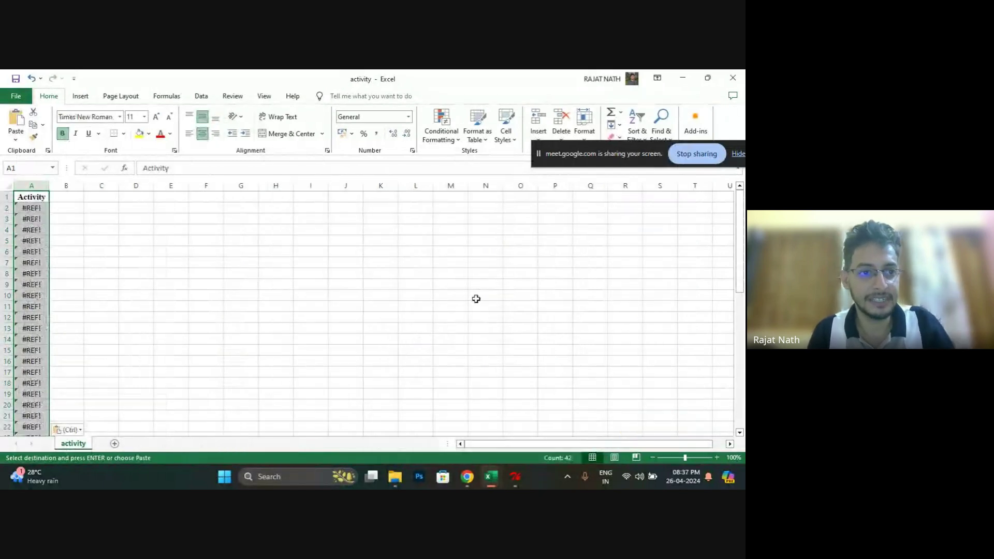
click(67, 429)
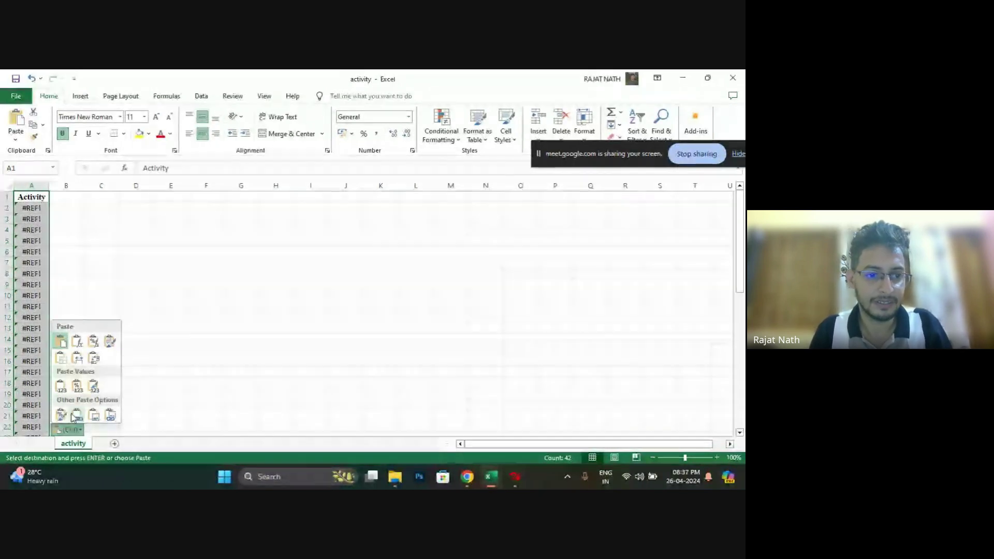
click(60, 388)
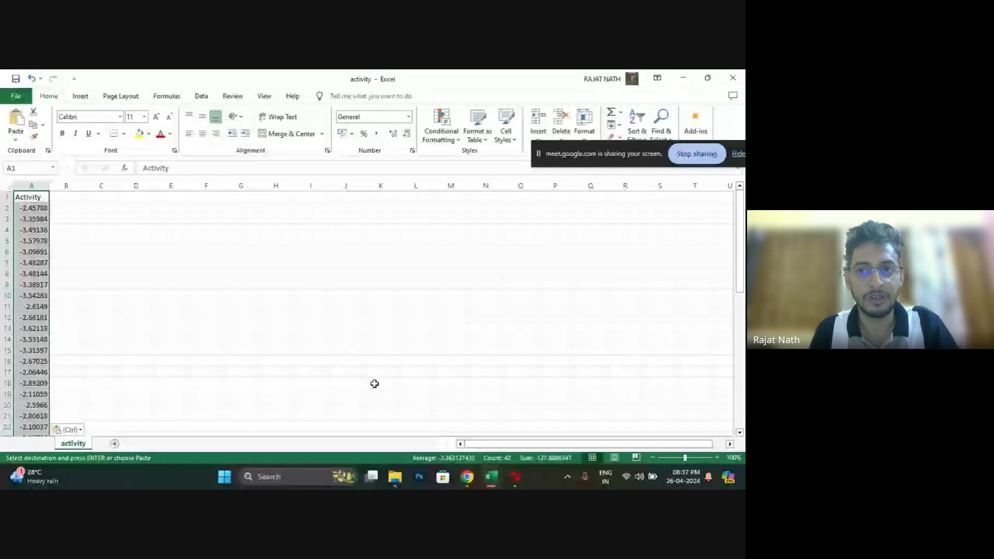
Save and close the activity workbook, and reload the input files in EasyQSAR.
key(ctrl)
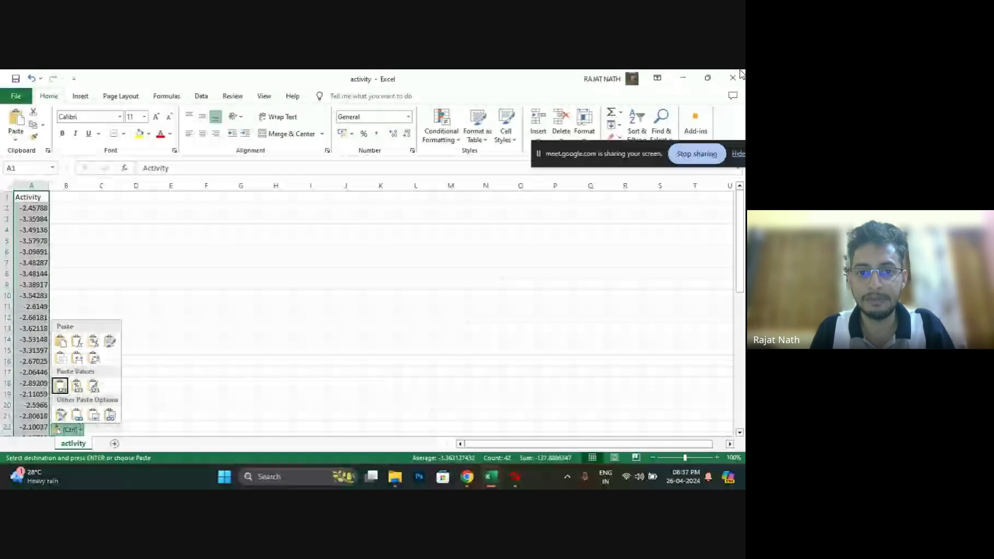
key(ctrl+Tab)
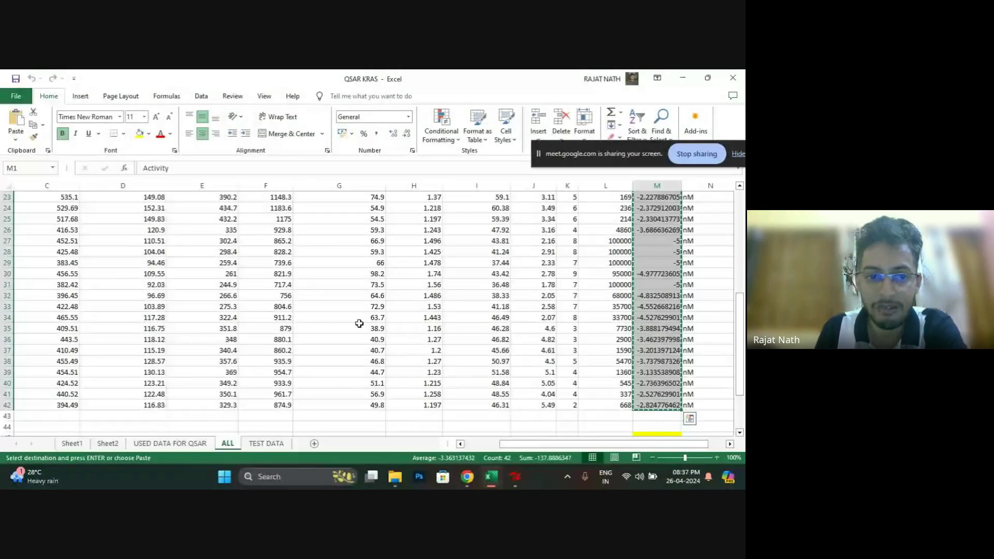
key(alt+Tab)
click(238, 264)
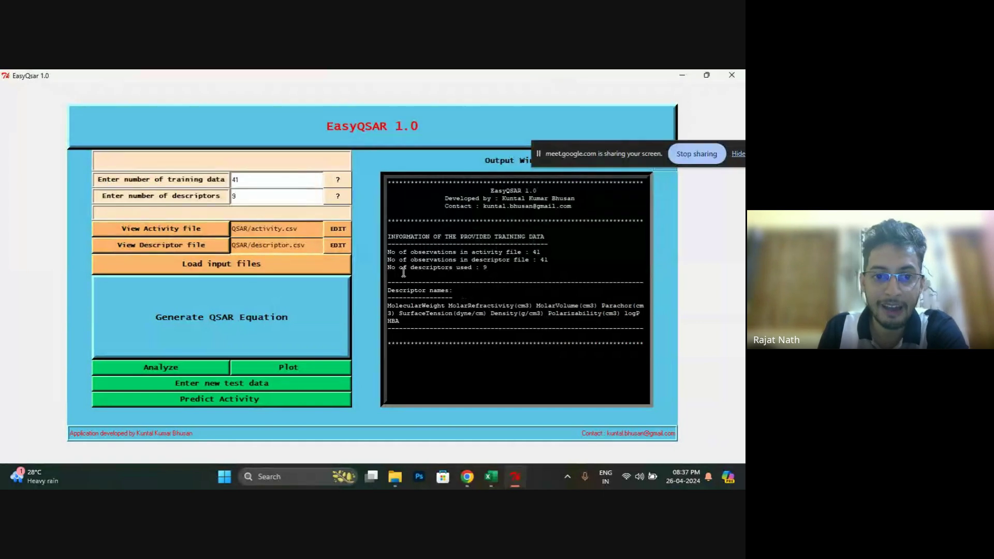
Run the Analyze function on the QSAR model and show the statistics at the start of its report.
click(143, 370)
scroll(517, 310, up, 10)
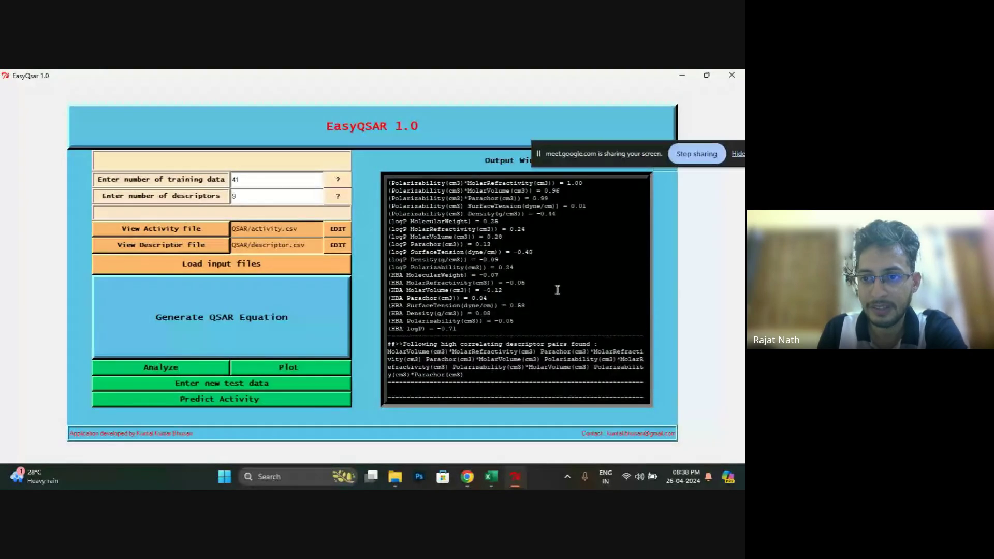
scroll(558, 290, up, 5)
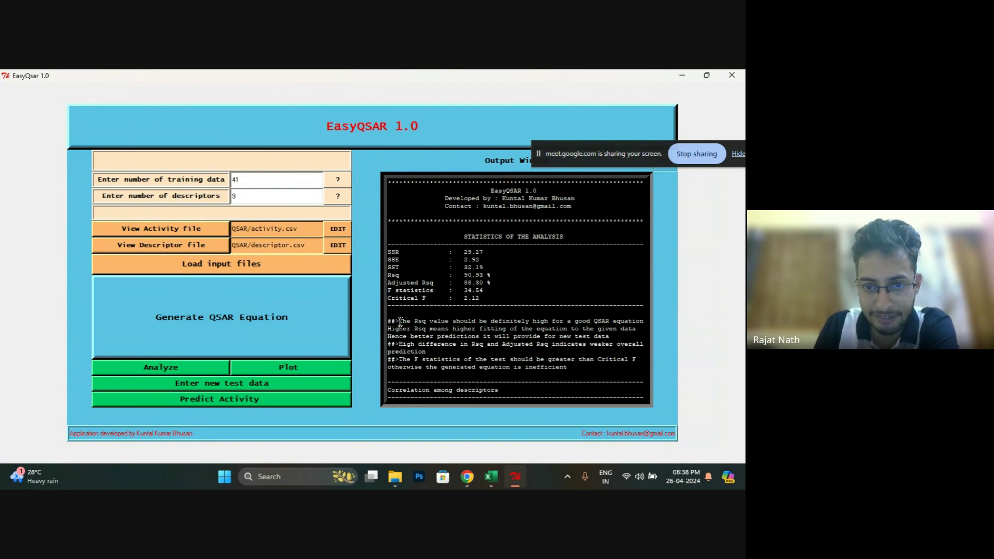
Examine the Rsq, Adjusted Rsq and F statistics values against the report's guidance notes, and look through the correlations among descriptors.
drag(400, 321, 641, 319)
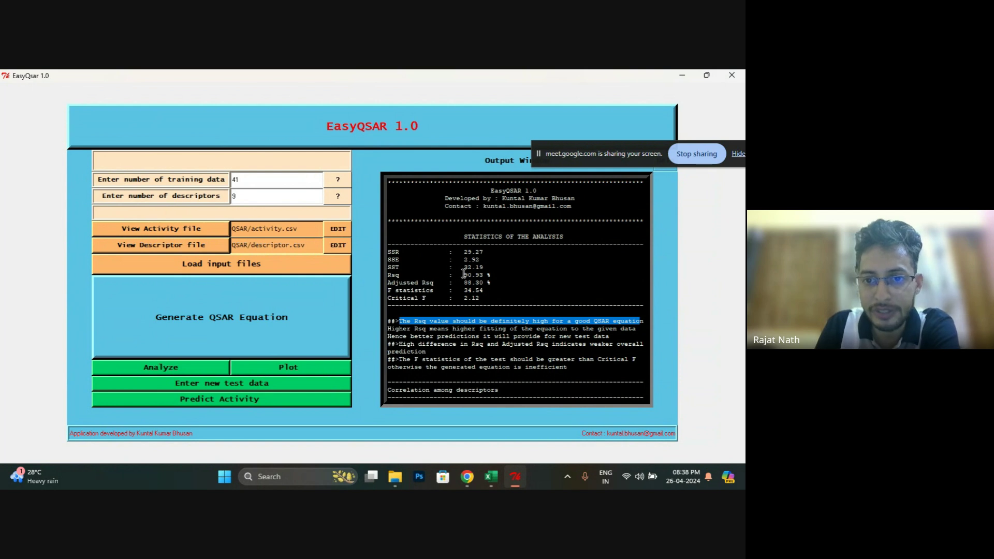
drag(462, 275, 495, 277)
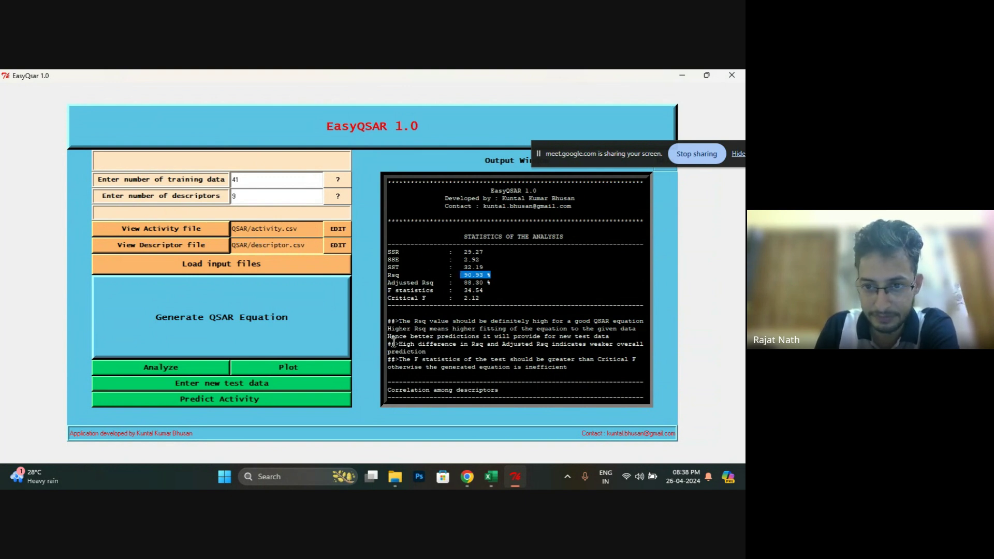
drag(401, 341, 644, 349)
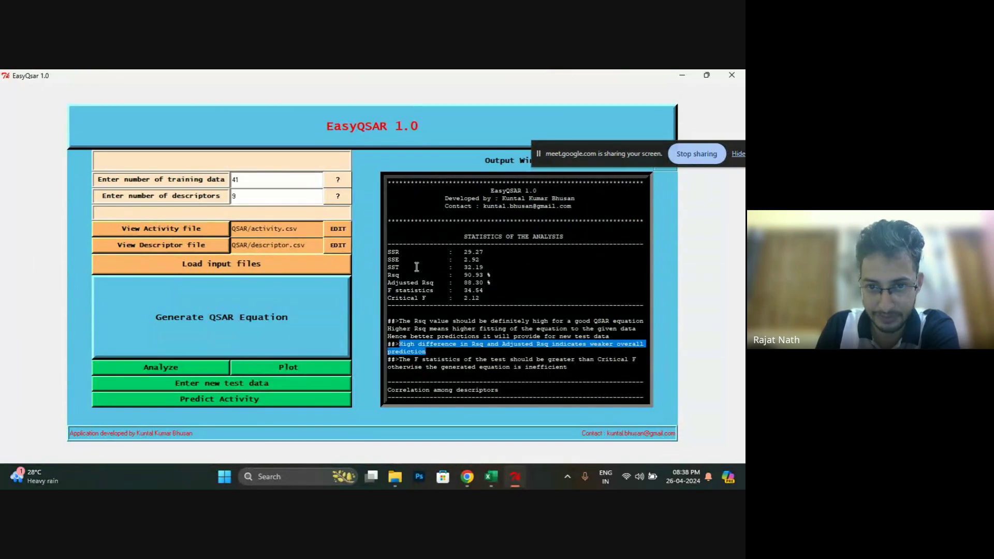
mouse_move(460, 275)
mouse_down()
mouse_move(479, 275)
mouse_move(477, 283)
mouse_move(472, 276)
mouse_up()
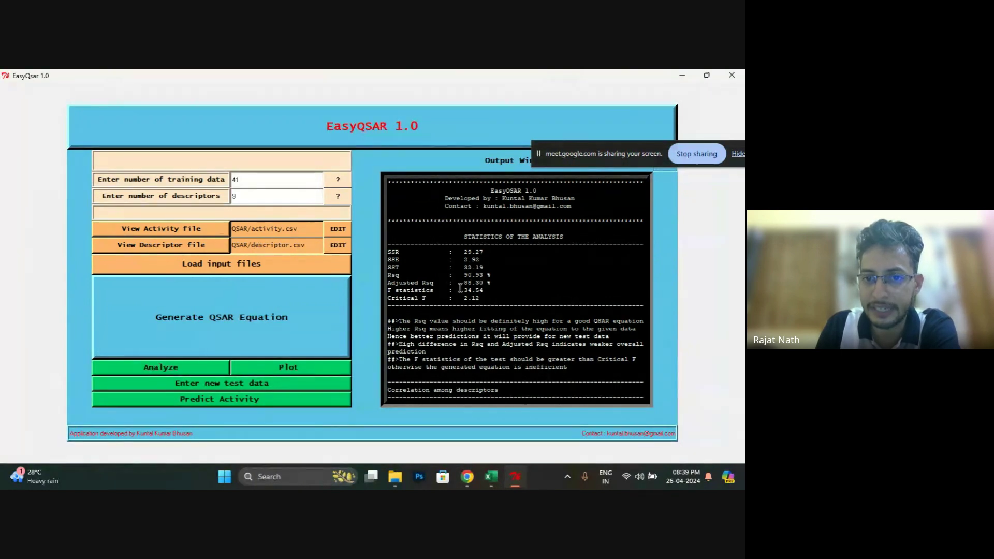
drag(400, 363, 634, 359)
click(408, 358)
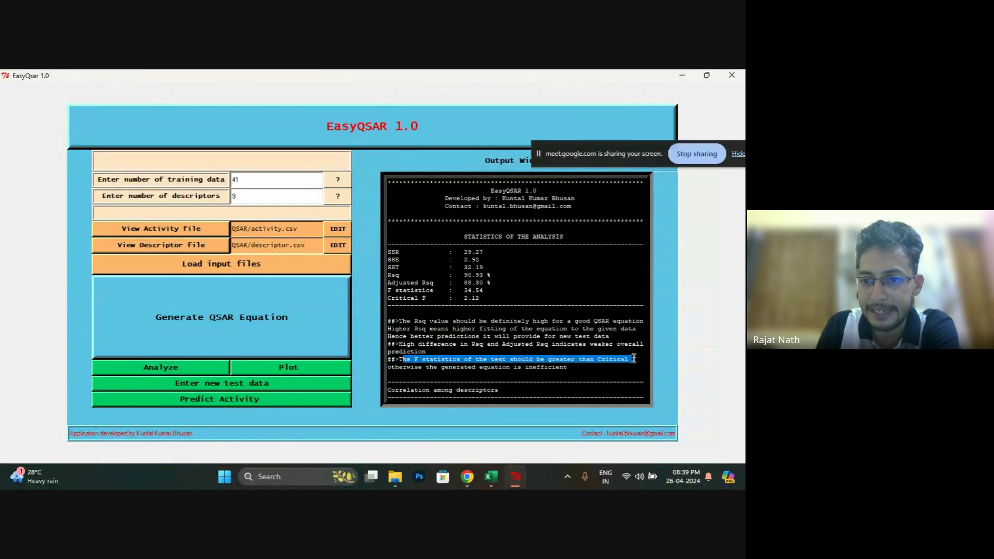
click(460, 301)
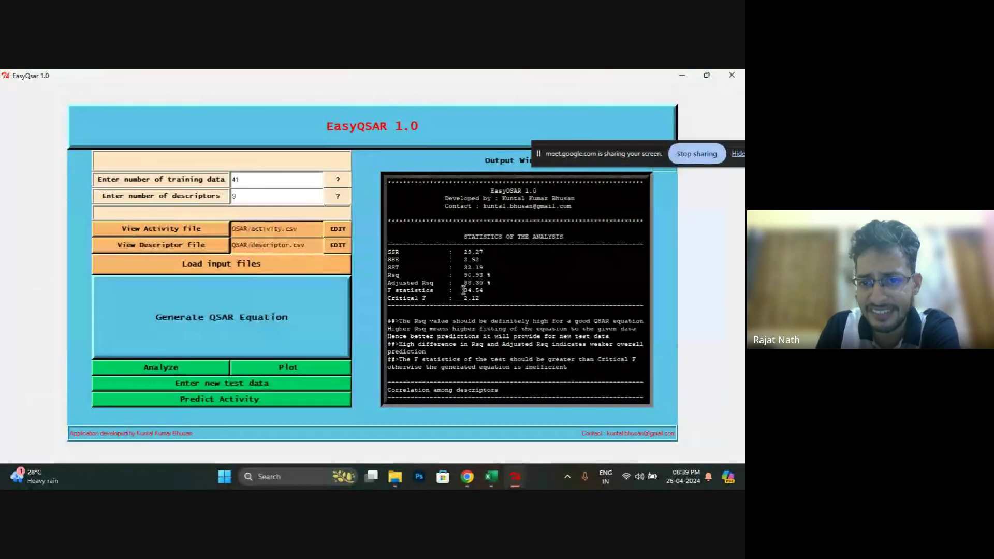
drag(464, 290, 484, 289)
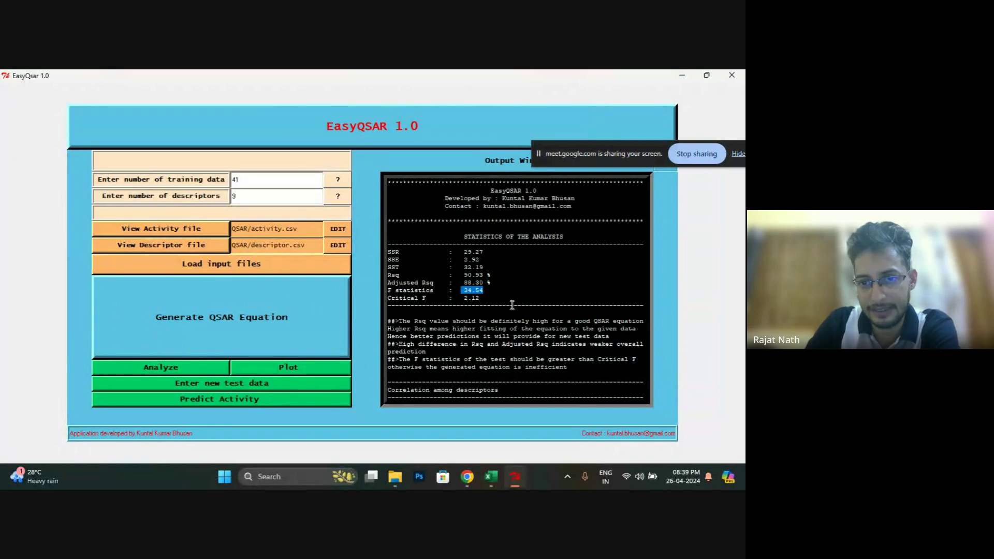
scroll(518, 321, down, 5)
scroll(513, 327, down, 3)
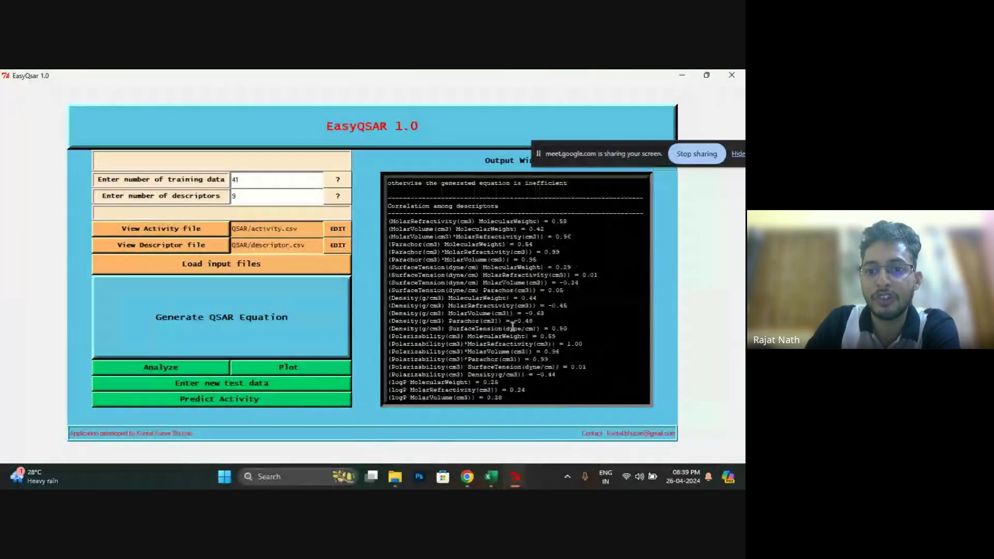
scroll(510, 326, up, 7)
scroll(507, 324, up, 2)
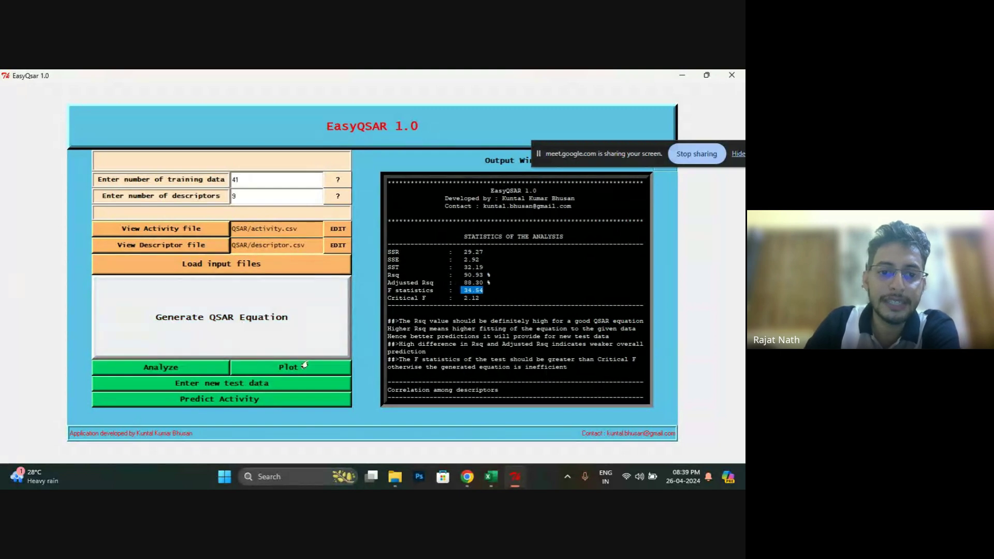
Plot actual against predicted activity, examine how the data points fit the predicted line, and close the plot window.
click(282, 368)
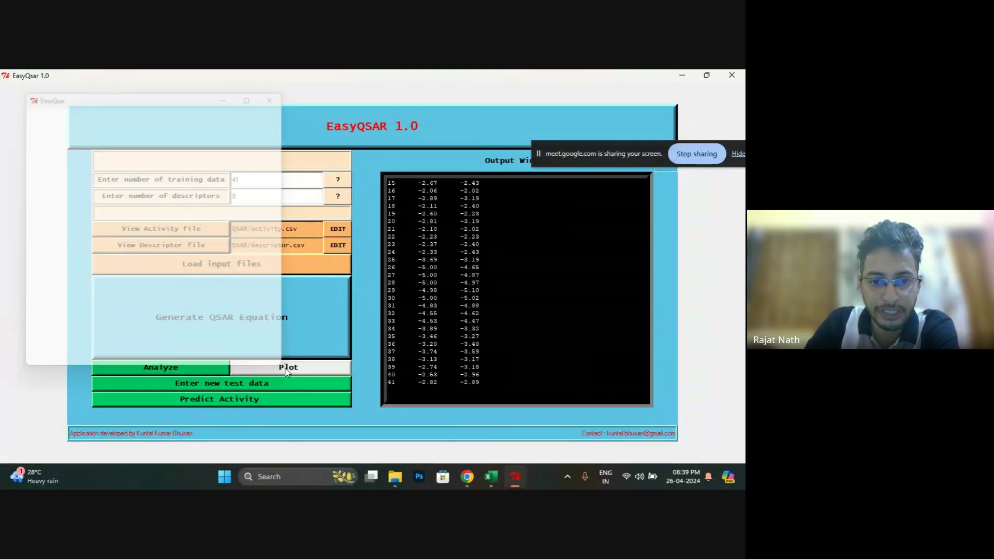
drag(178, 97, 391, 106)
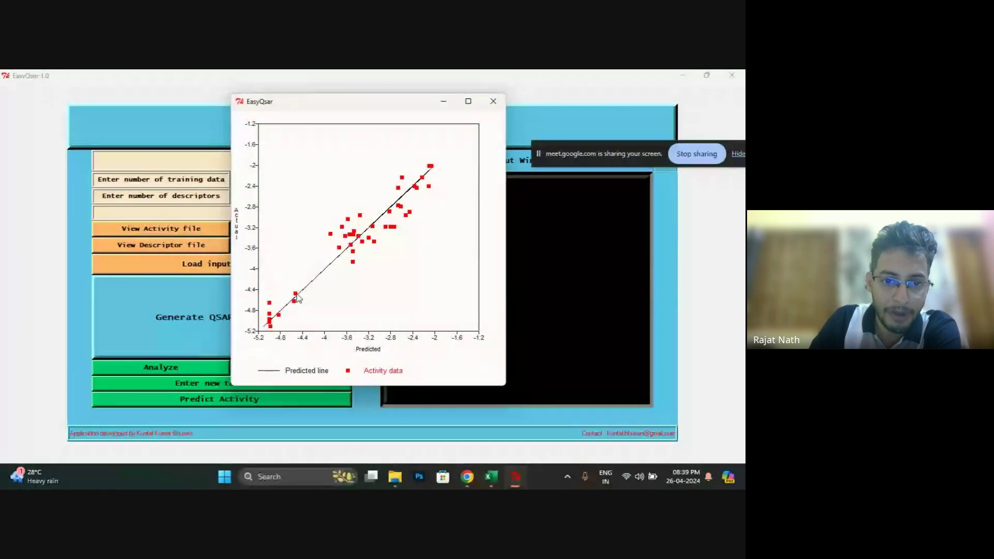
mouse_move(298, 298)
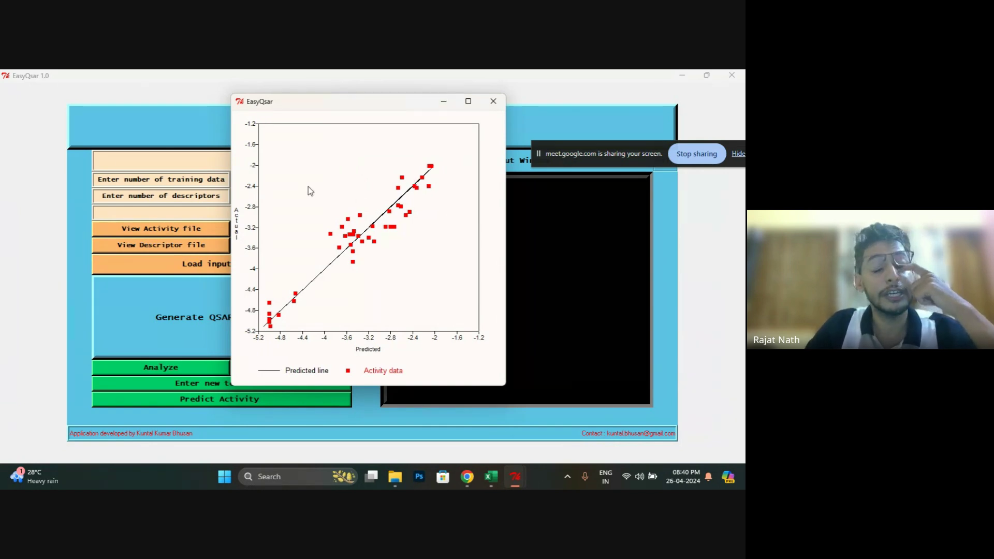
click(493, 102)
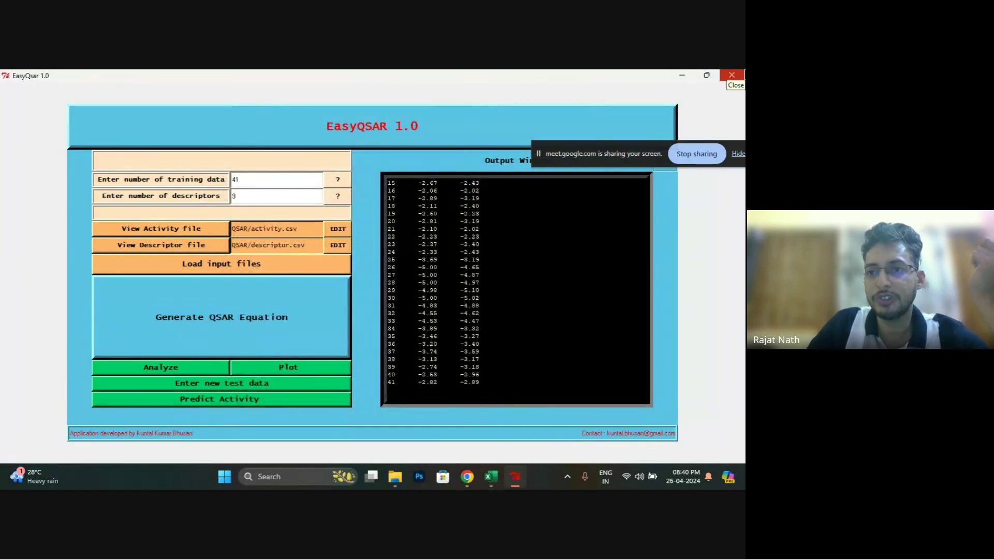
Close EasyQSAR, the QSAR KRAS workbook without saving, and the EasyQSAR folder window.
click(732, 75)
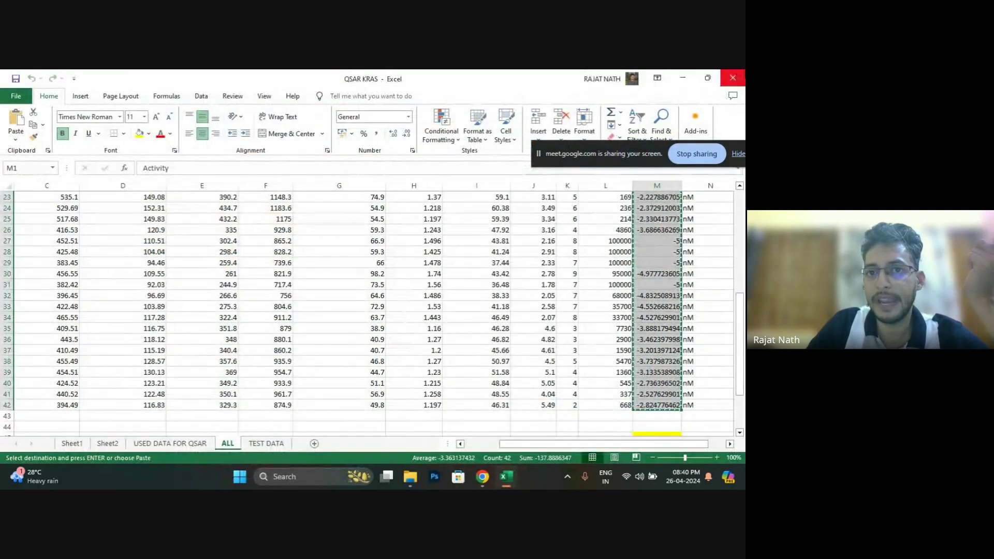
click(732, 77)
click(395, 287)
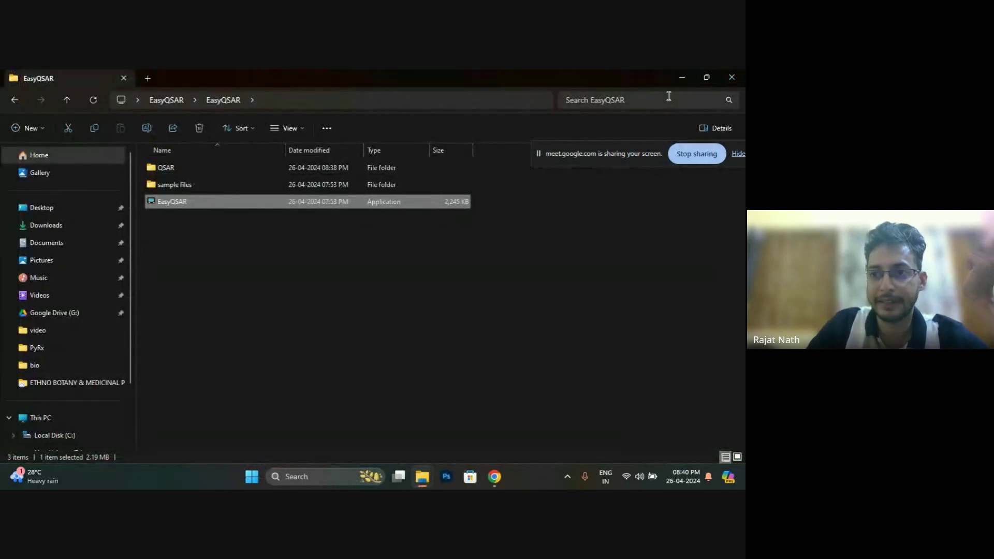
click(739, 76)
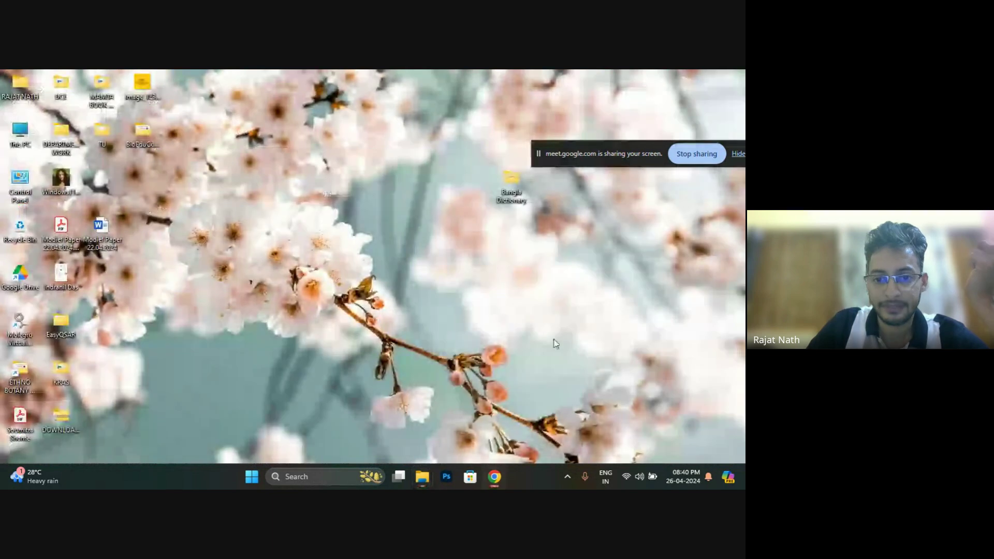
Stop sharing the screen in the Google Meet call.
click(683, 154)
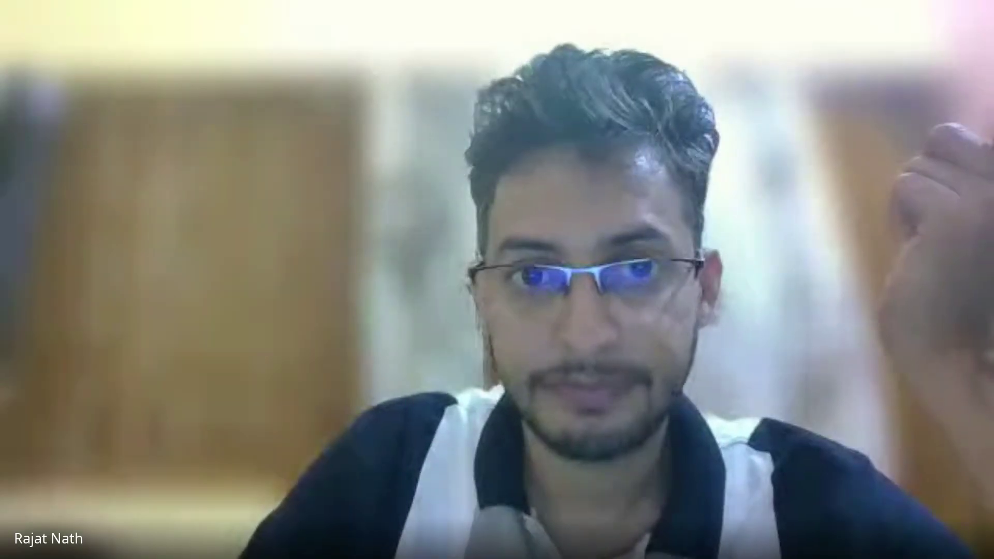
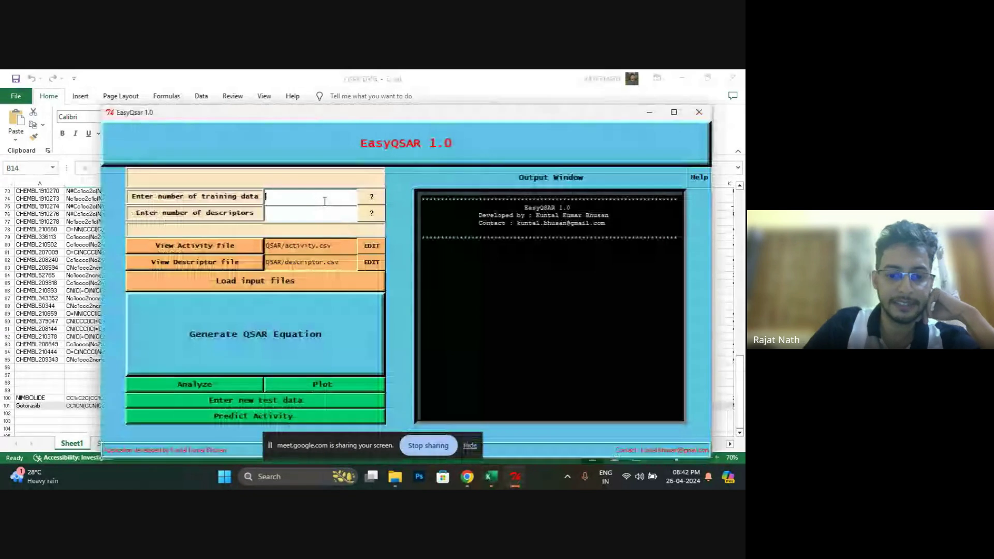
Set the number of training data to 94, check the descriptor columns in the QSAR EGFR workbook, and set the number of descriptors to 11.
text(94)
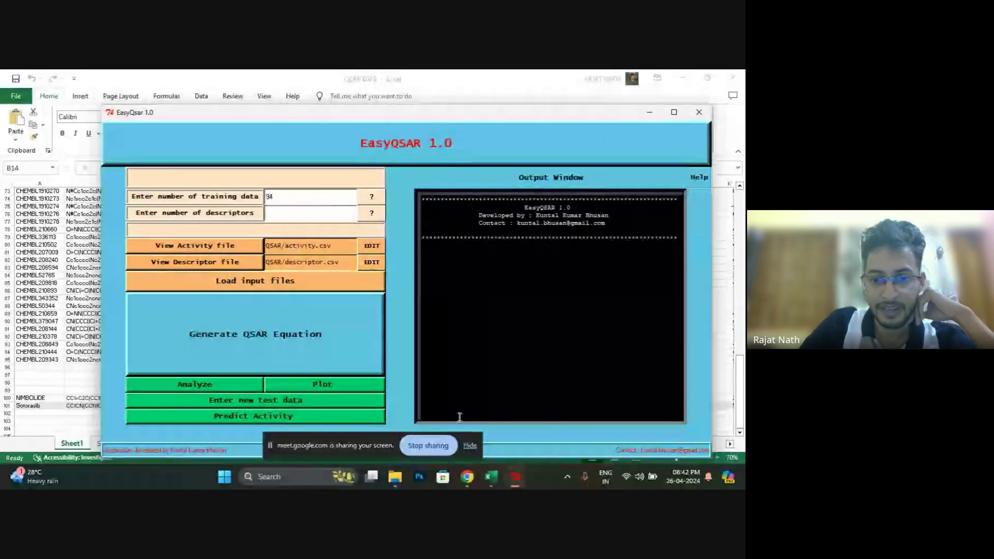
click(490, 478)
scroll(382, 278, up, 9)
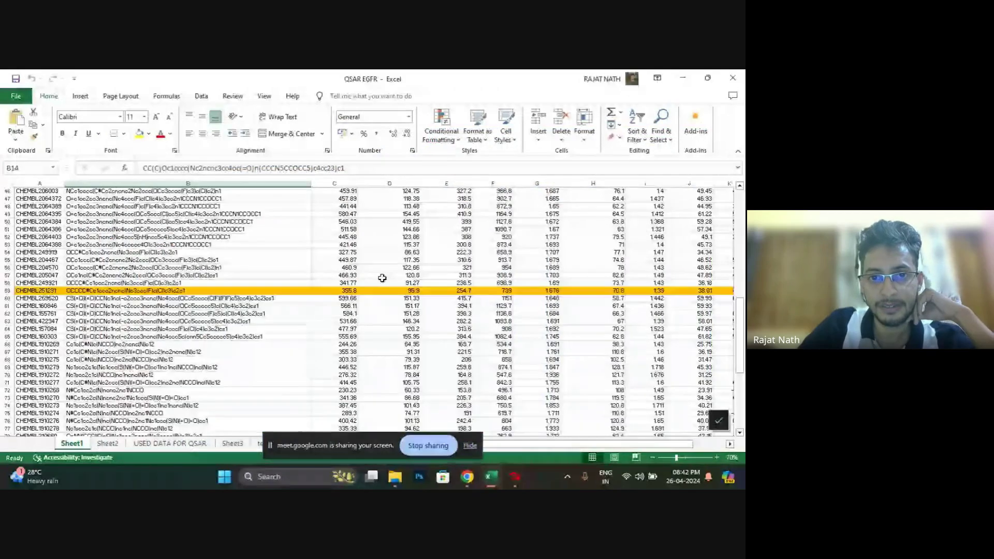
scroll(383, 278, up, 15)
drag(335, 183, 485, 344)
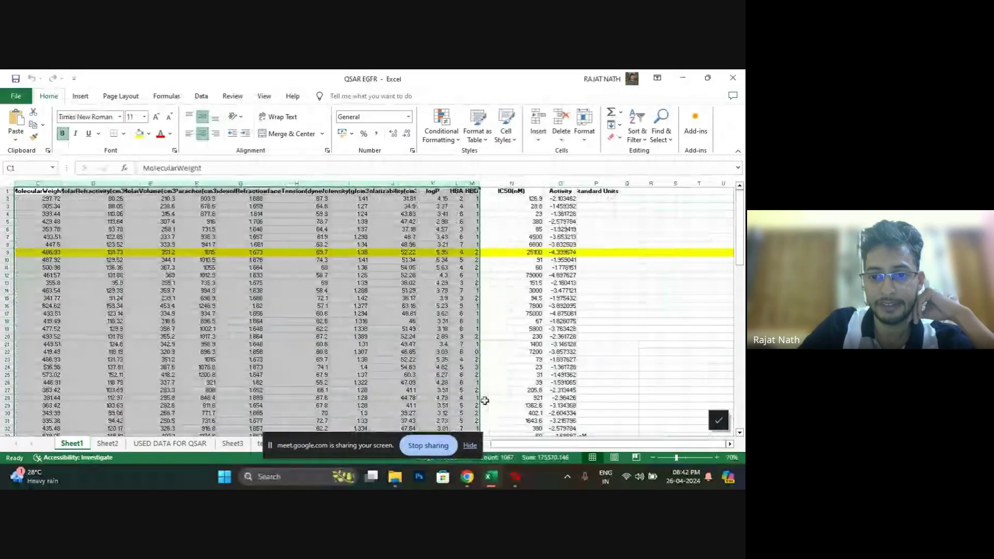
click(516, 477)
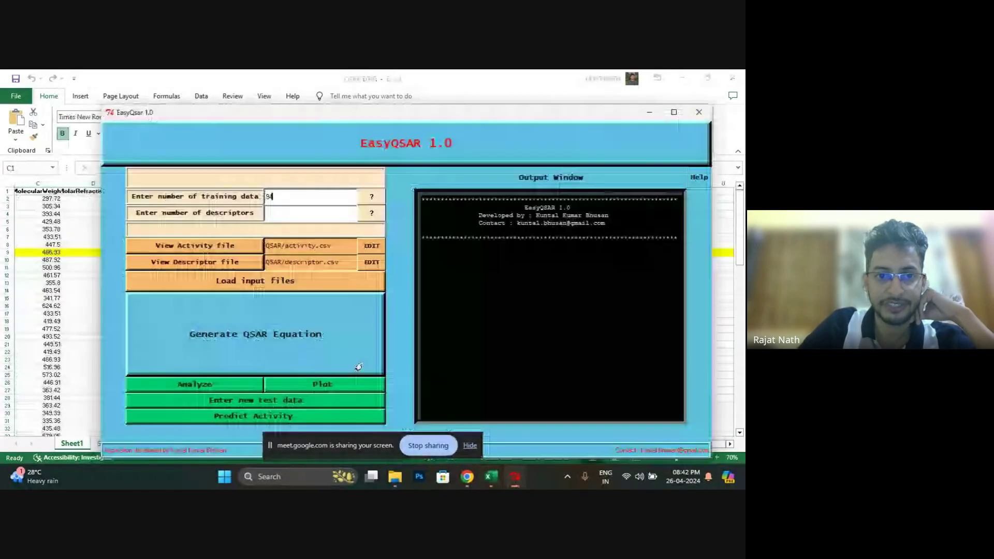
click(321, 217)
text(11)
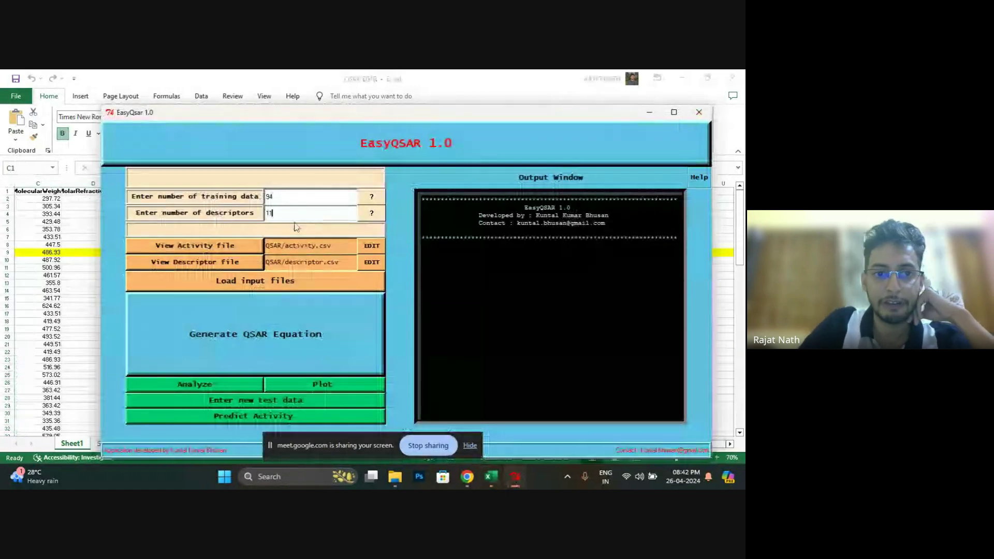
Open the activity file for editing and paste the Activity column from Sheet1 of the QSAR EGFR workbook into it as values only.
click(369, 245)
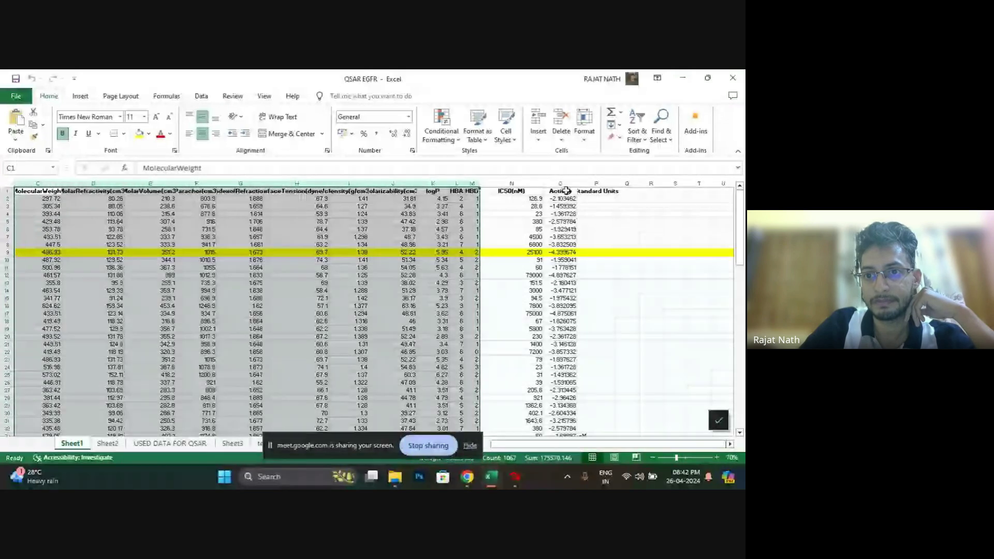
drag(567, 191, 560, 418)
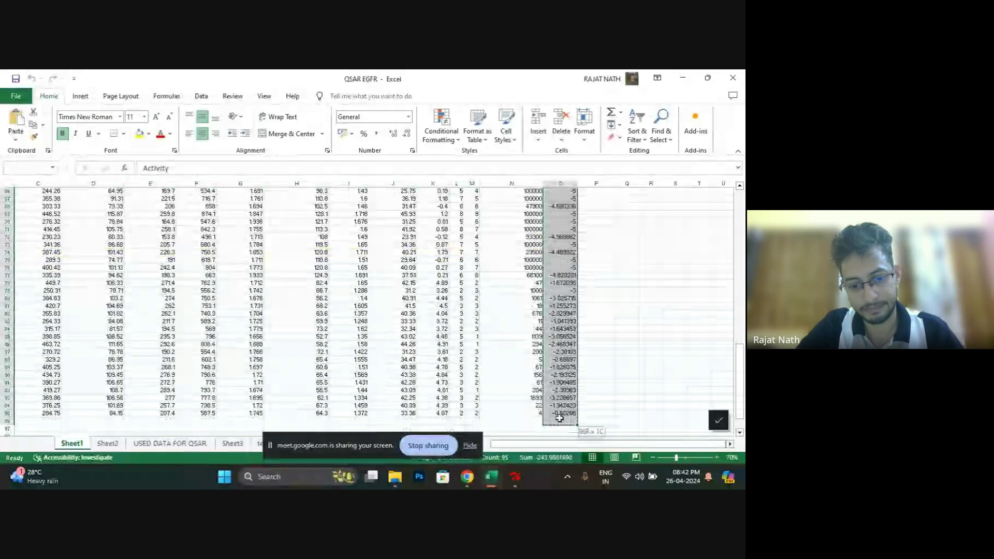
key(ctrl+c)
mouse_move(491, 476)
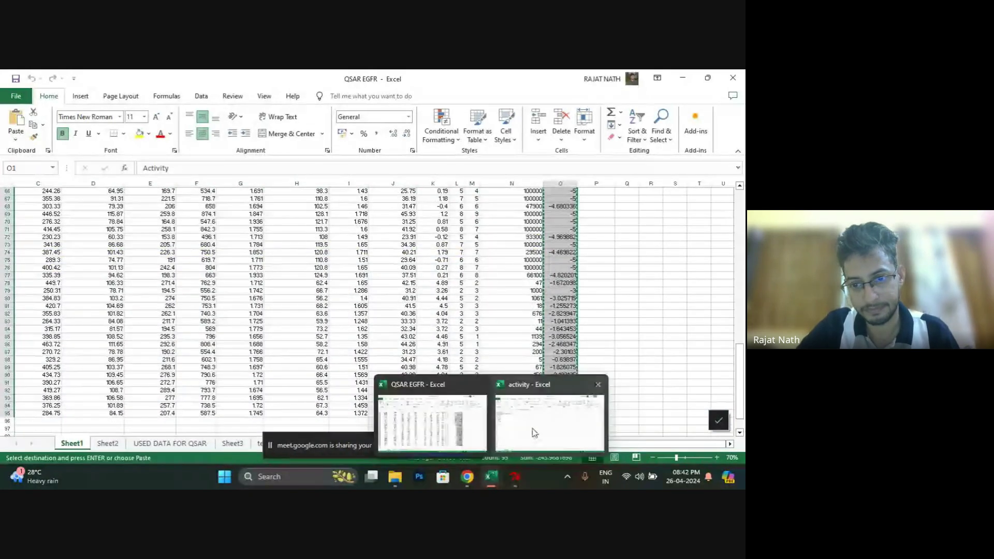
click(549, 410)
key(ctrl+v)
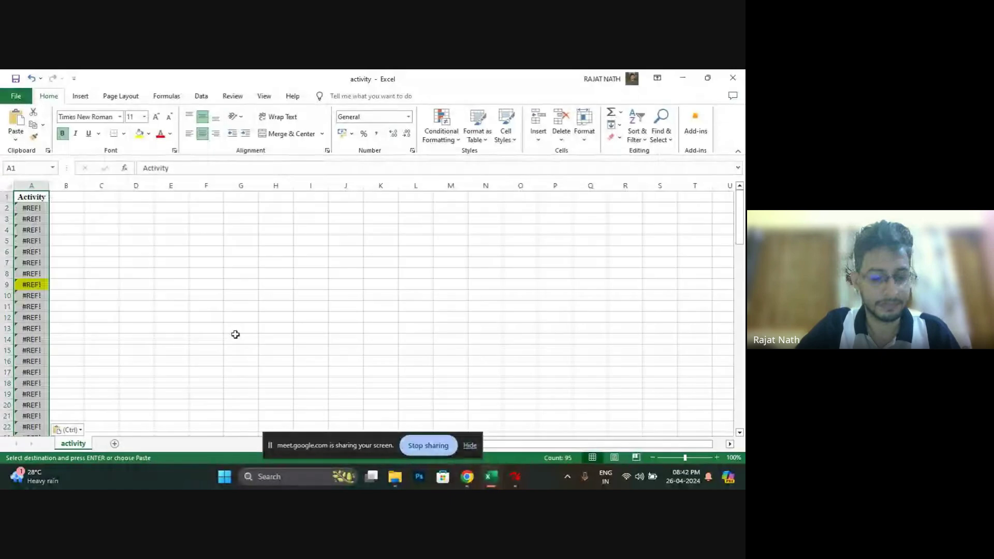
click(67, 429)
click(60, 387)
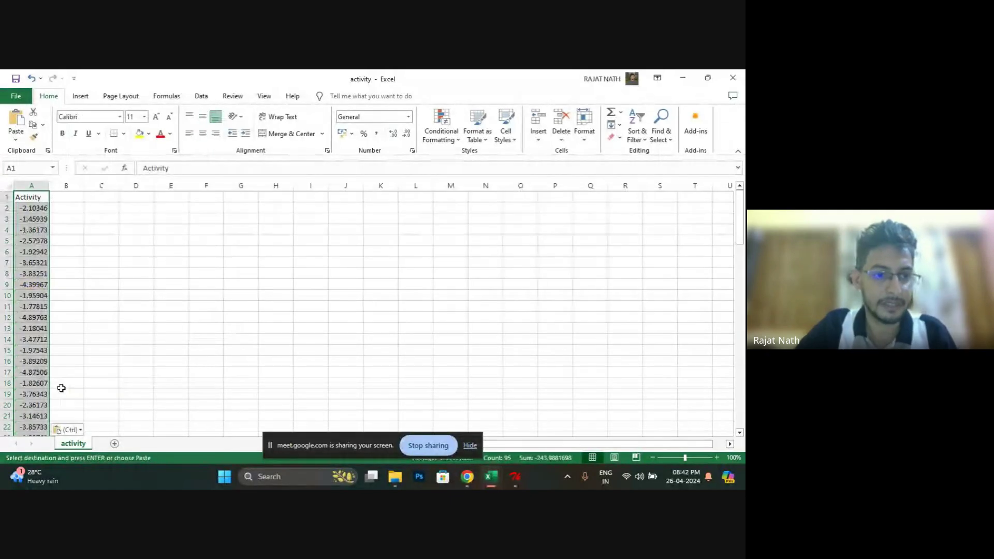
Close the activity file, saving the changes and keeping the CSV (Comma delimited) format.
key(ctrl)
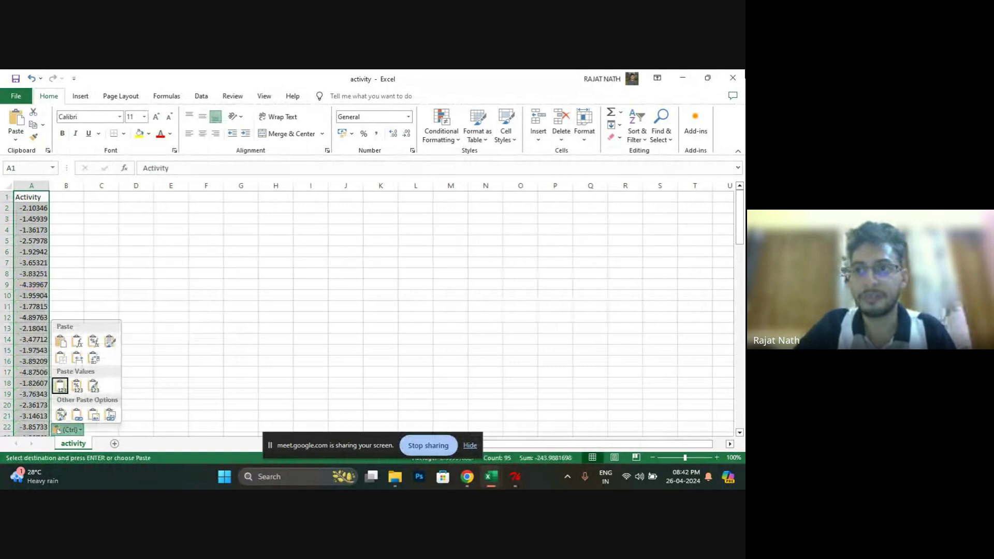
click(733, 78)
click(341, 288)
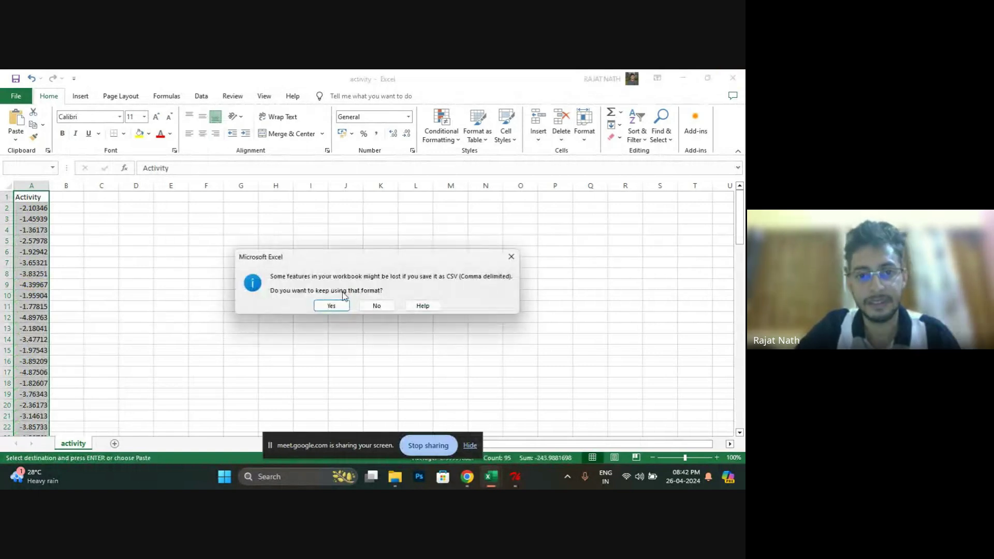
click(336, 304)
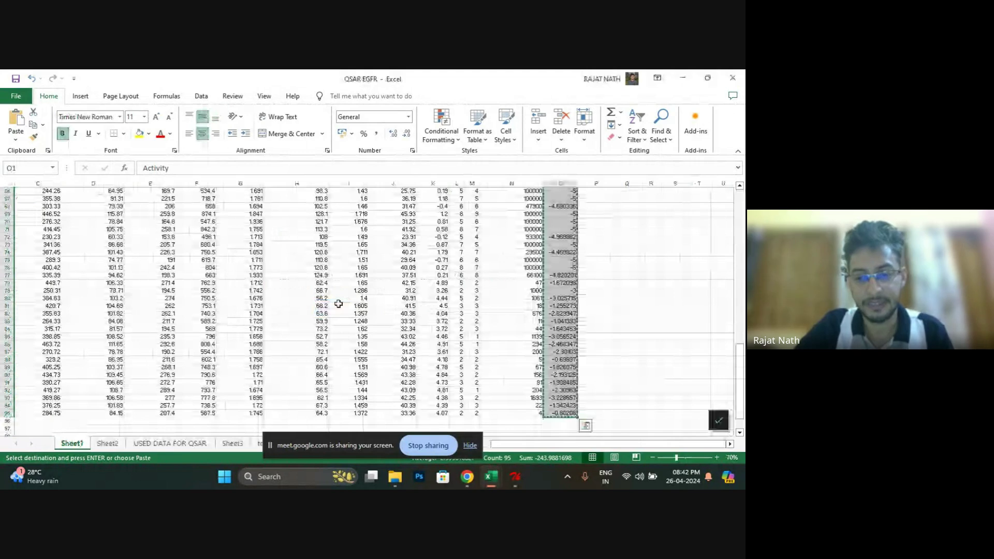
Open the descriptor file for editing and copy the descriptor columns from MolecularWeight to HBD, including headers, in the QSAR EGFR workbook.
click(515, 477)
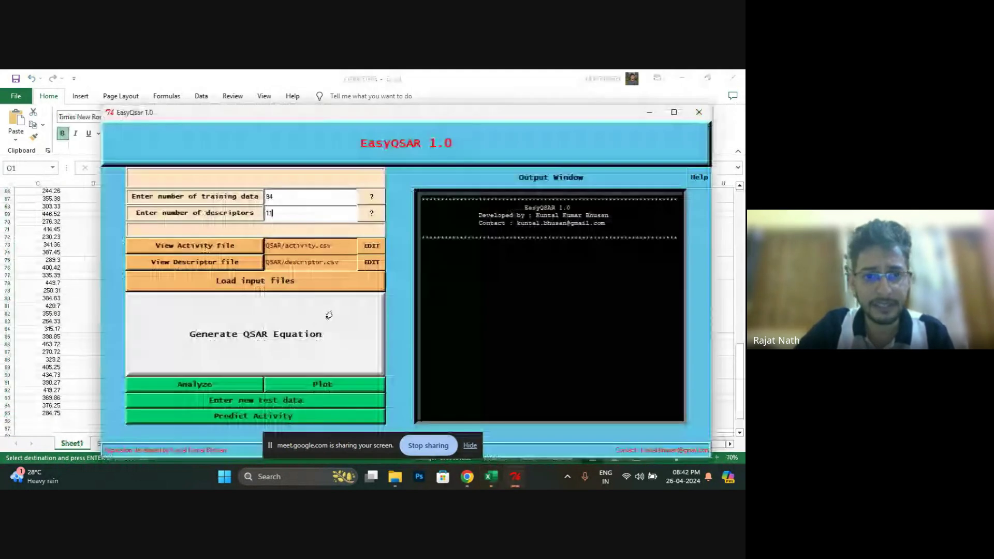
click(371, 262)
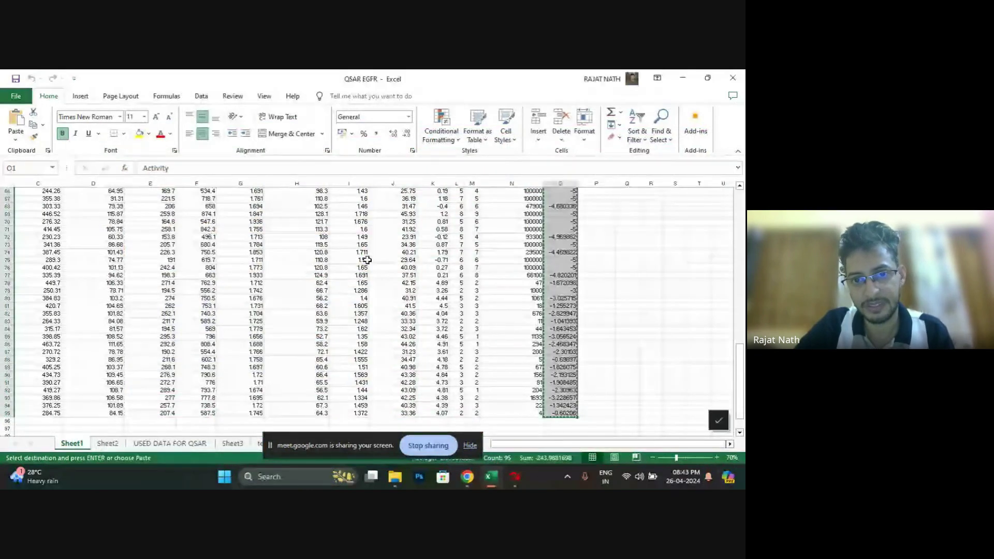
click(697, 77)
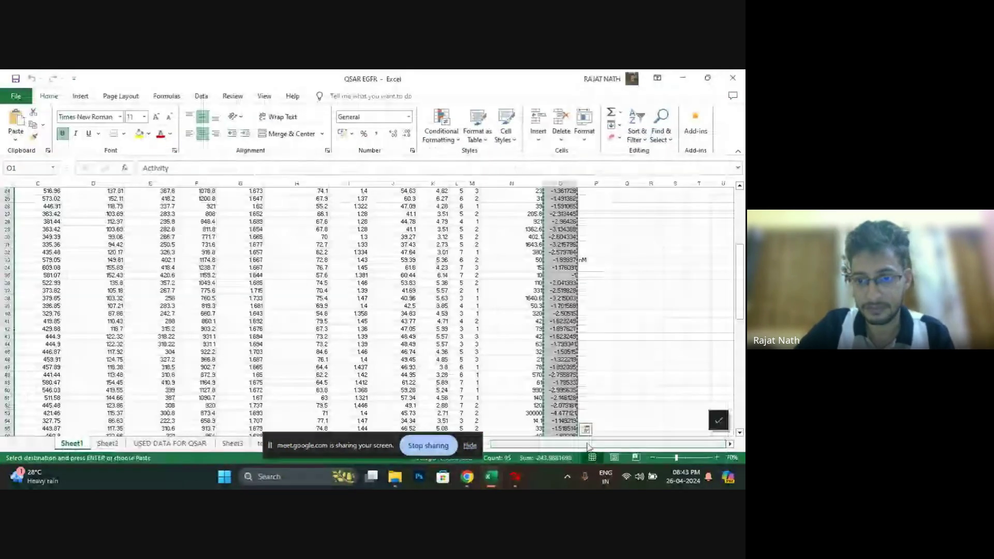
drag(589, 446, 569, 446)
scroll(416, 345, up, 8)
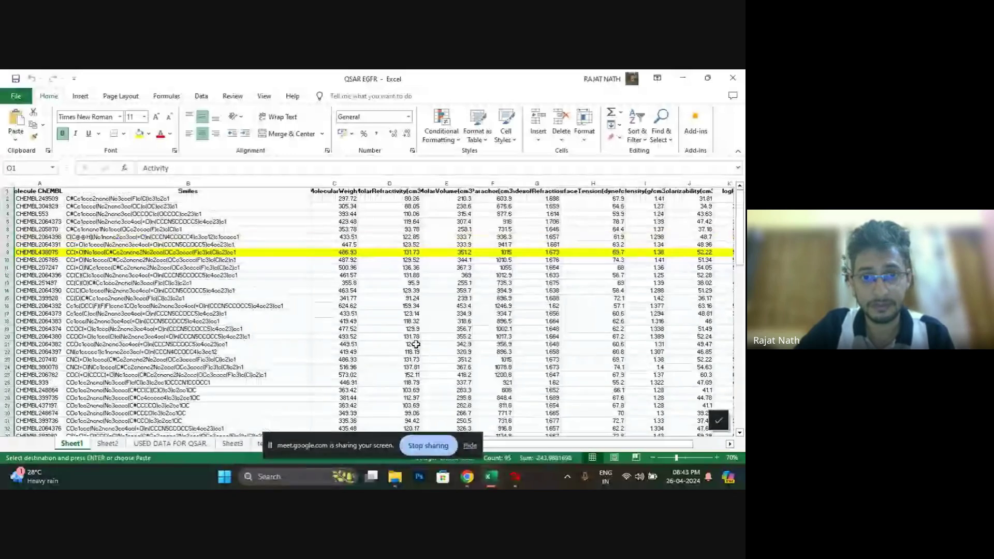
drag(334, 191, 472, 419)
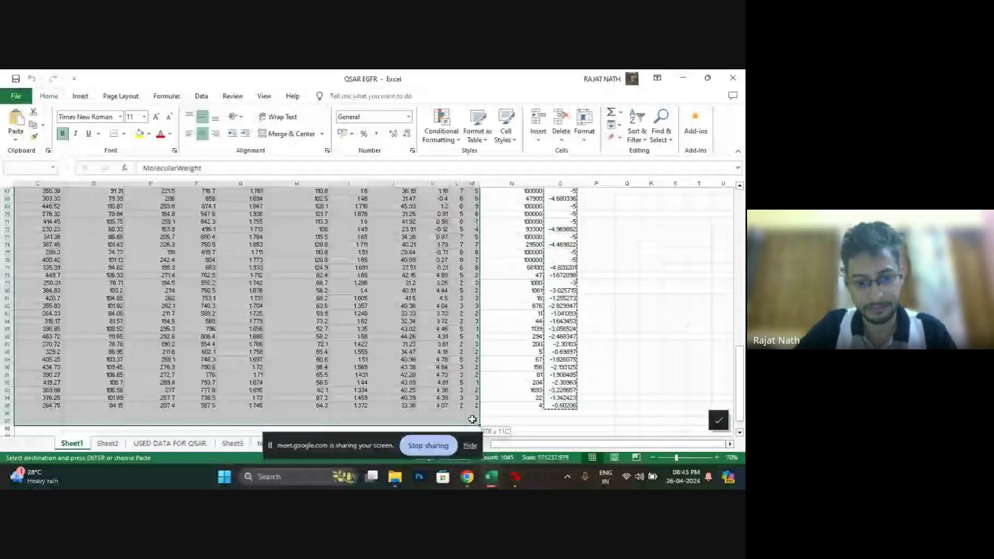
key(ctrl+c)
Paste the copied descriptor columns over the placeholder data in the descriptor file, then close it with changes saved in CSV format.
click(515, 476)
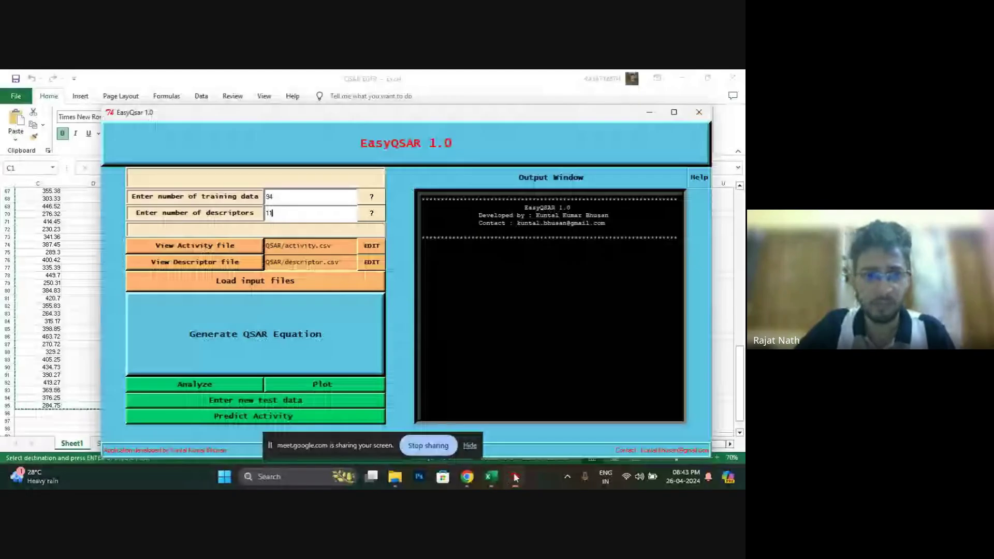
mouse_move(497, 478)
click(539, 425)
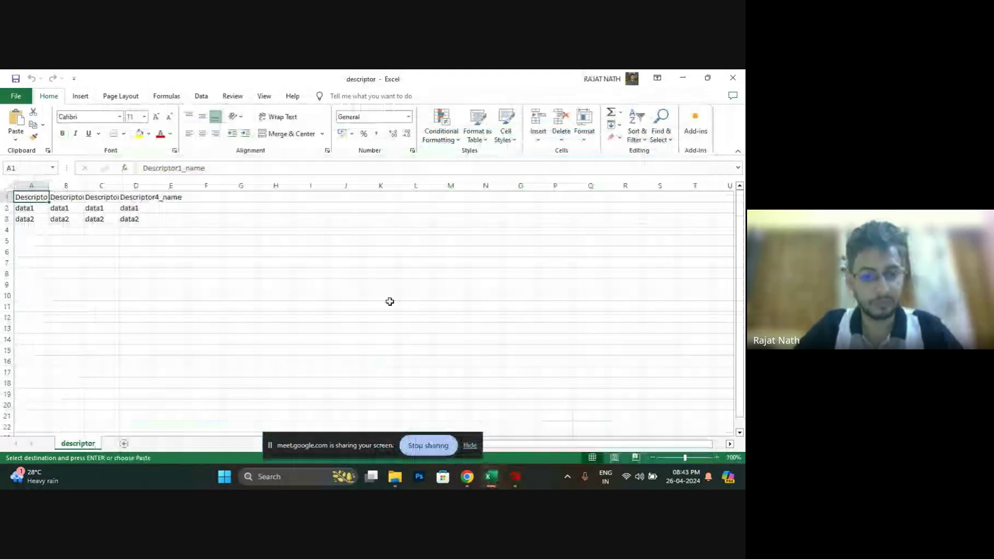
key(ctrl+v)
key(ctrl+w)
click(337, 285)
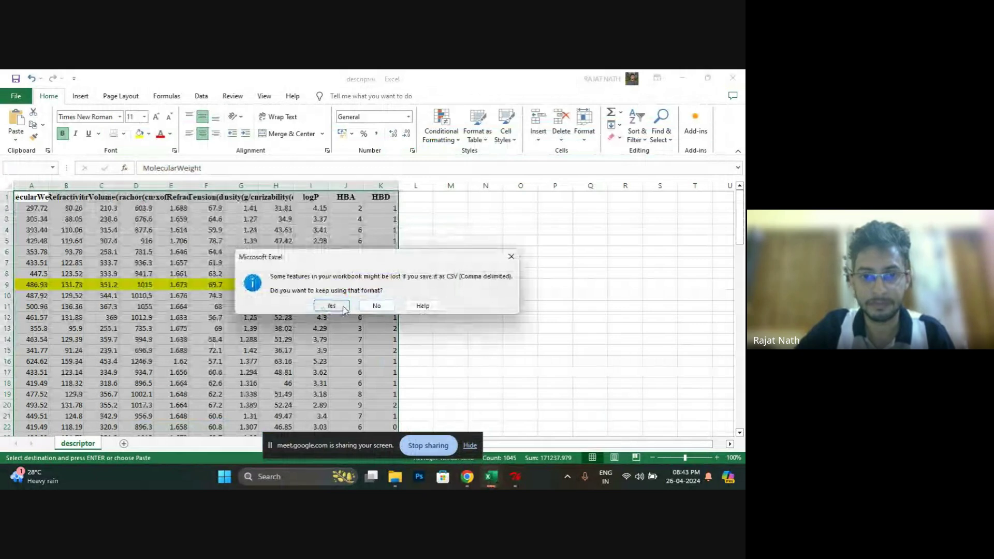
click(332, 306)
Load the input files into EasyQSAR, run Analyze, and show the statistics at the start of the report.
click(508, 478)
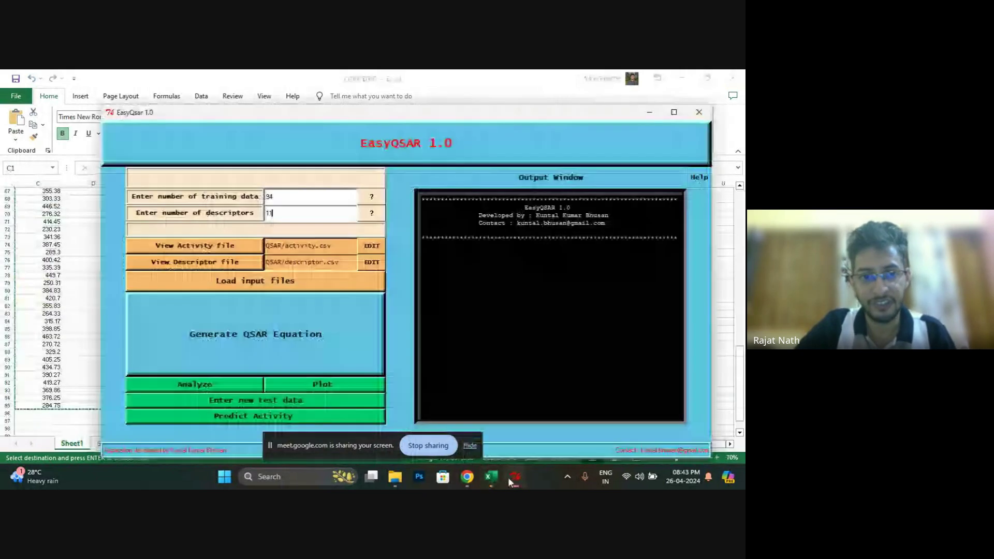
click(326, 282)
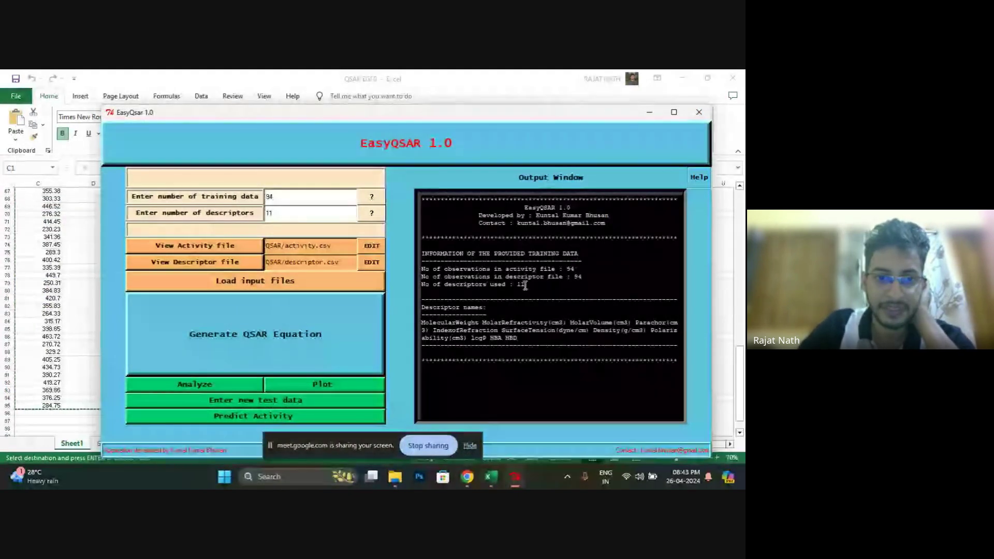
click(215, 383)
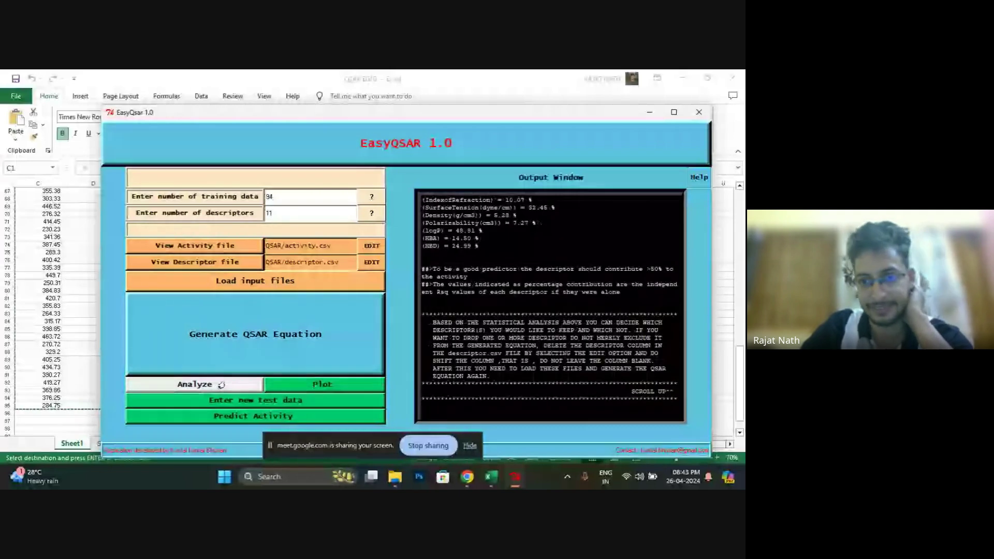
scroll(501, 323, up, 10)
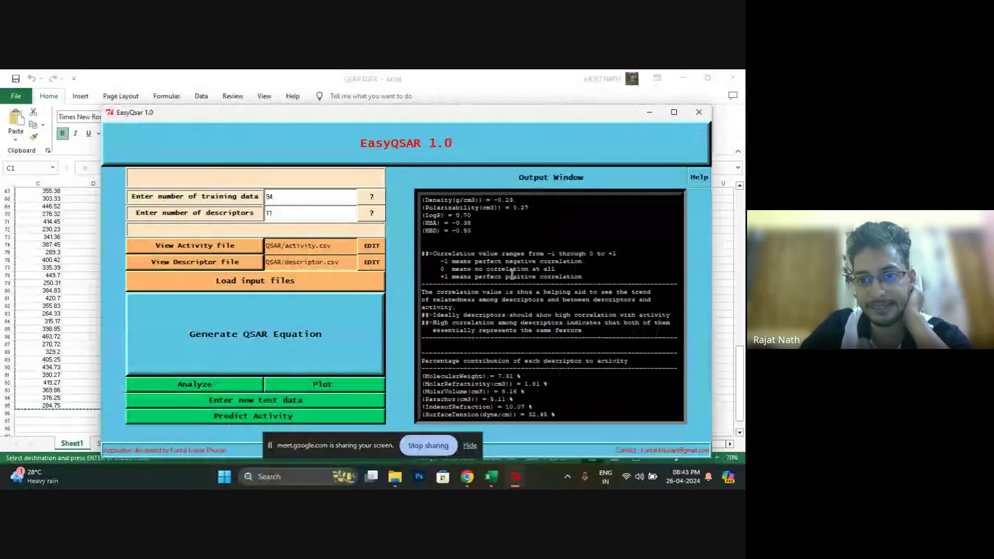
scroll(512, 273, up, 5)
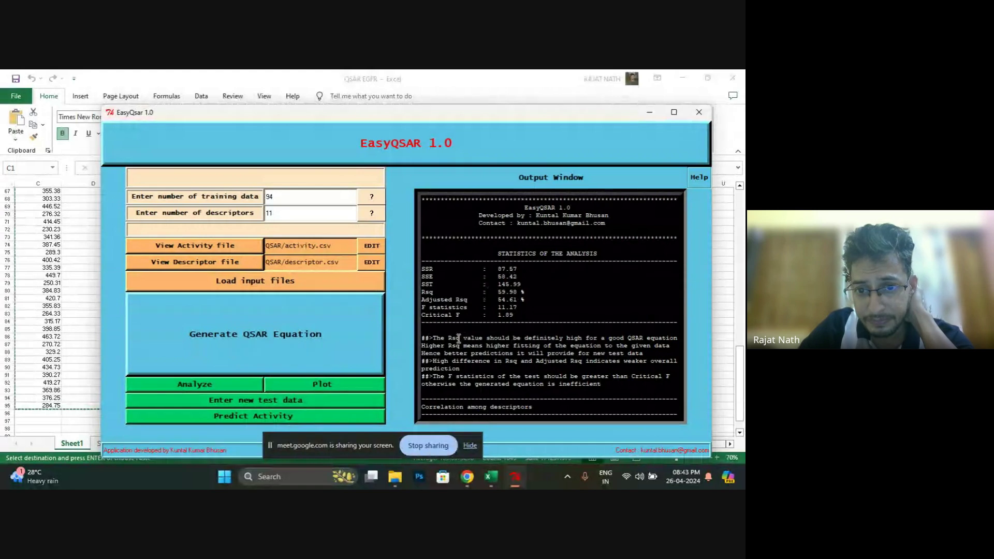
Examine the Rsq and Adjusted Rsq values in the analysis statistics against the report's guidance notes.
drag(498, 293, 519, 293)
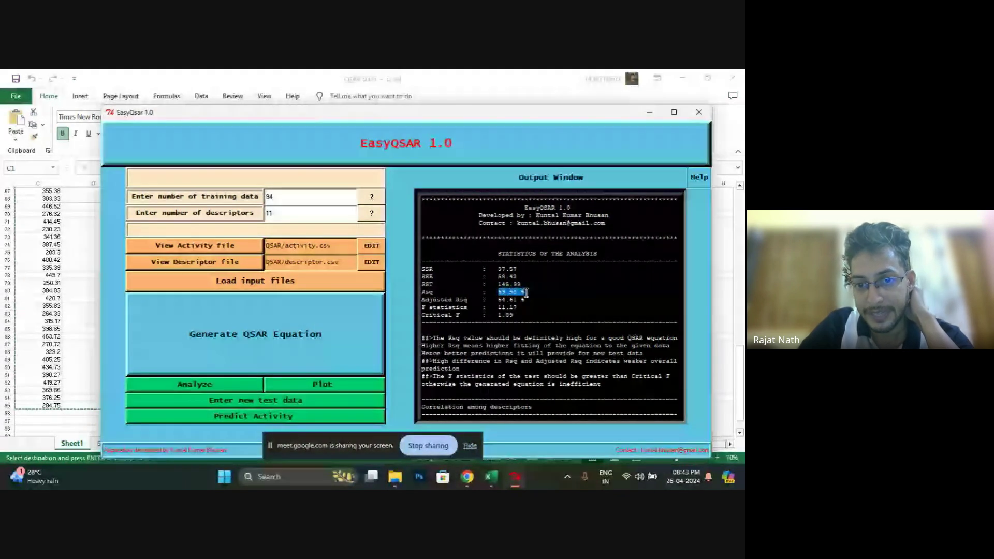
drag(496, 300, 526, 301)
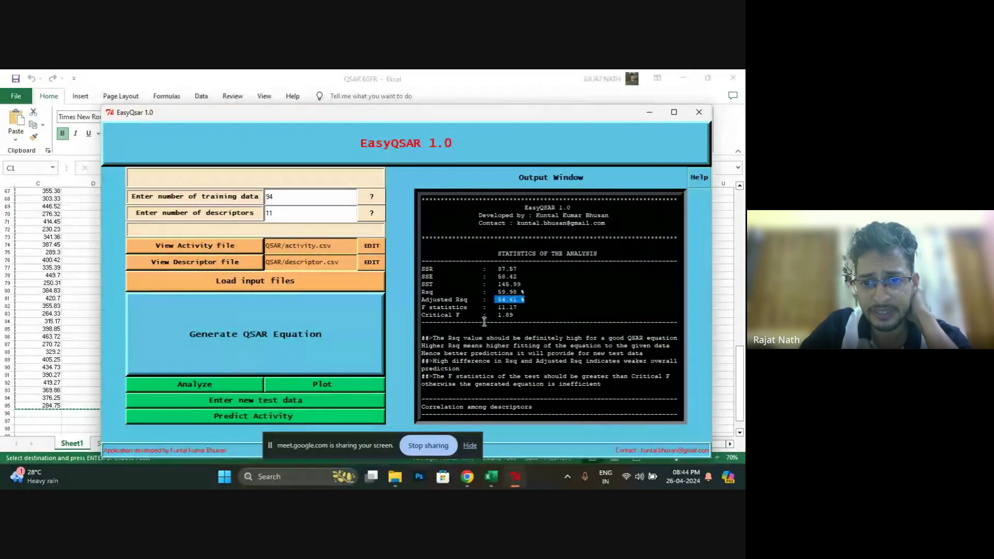
scroll(497, 321, down, 1)
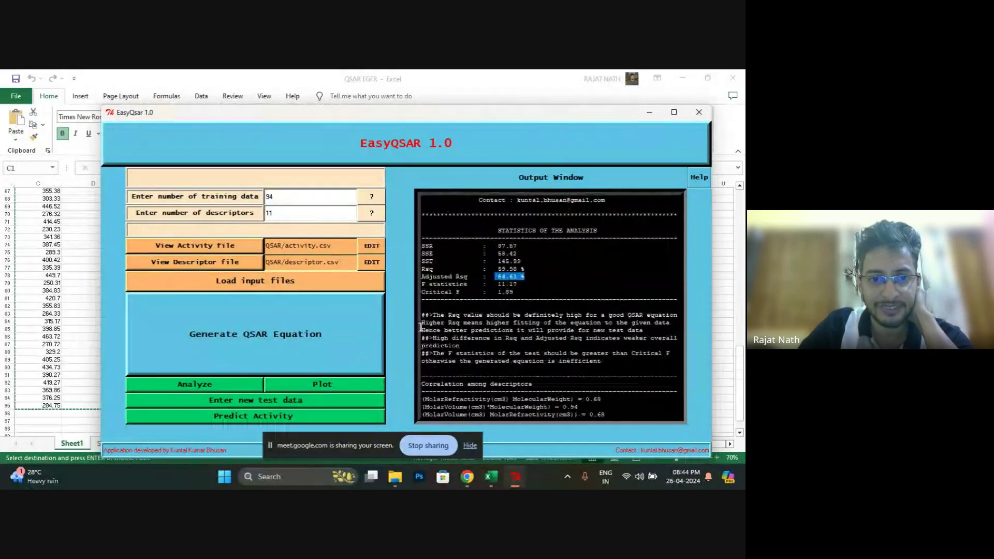
Plot actual against predicted activity, reposition the plot window, and examine how far the data points lie from the predicted line.
click(312, 386)
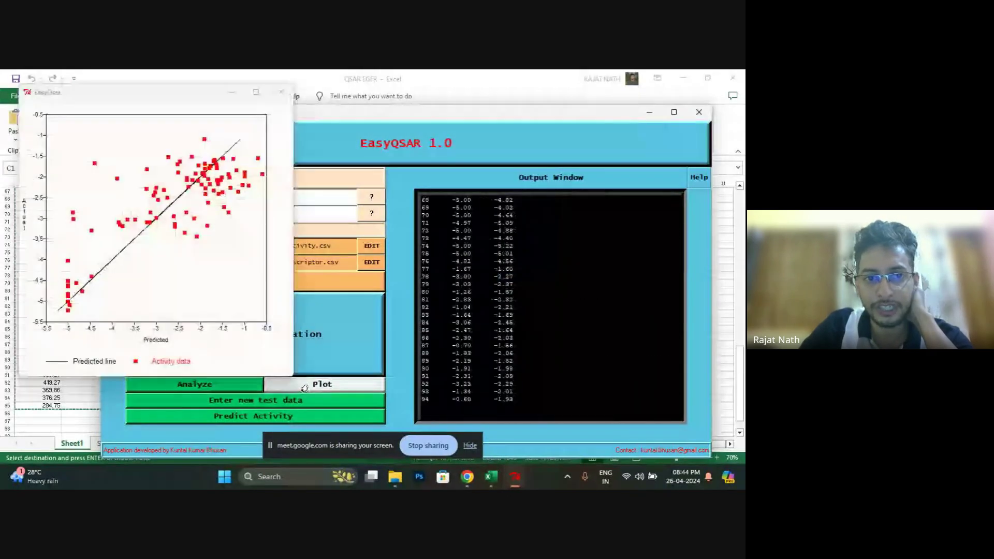
drag(176, 94, 463, 95)
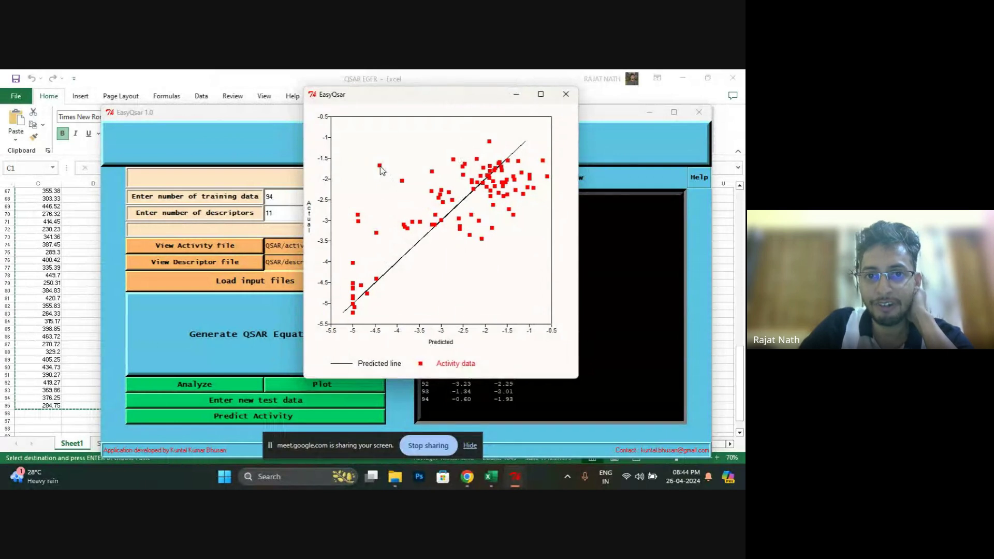
mouse_move(381, 170)
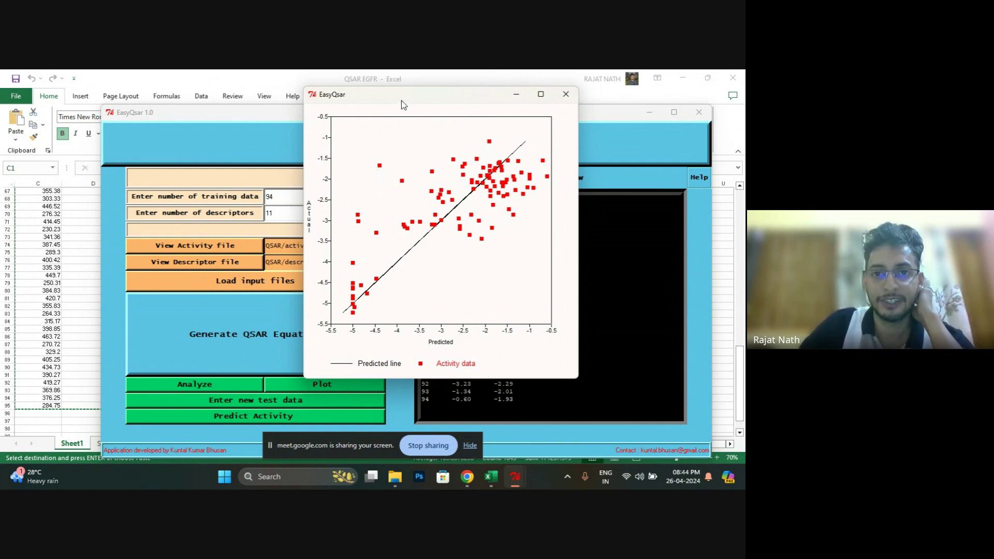
drag(400, 95, 246, 76)
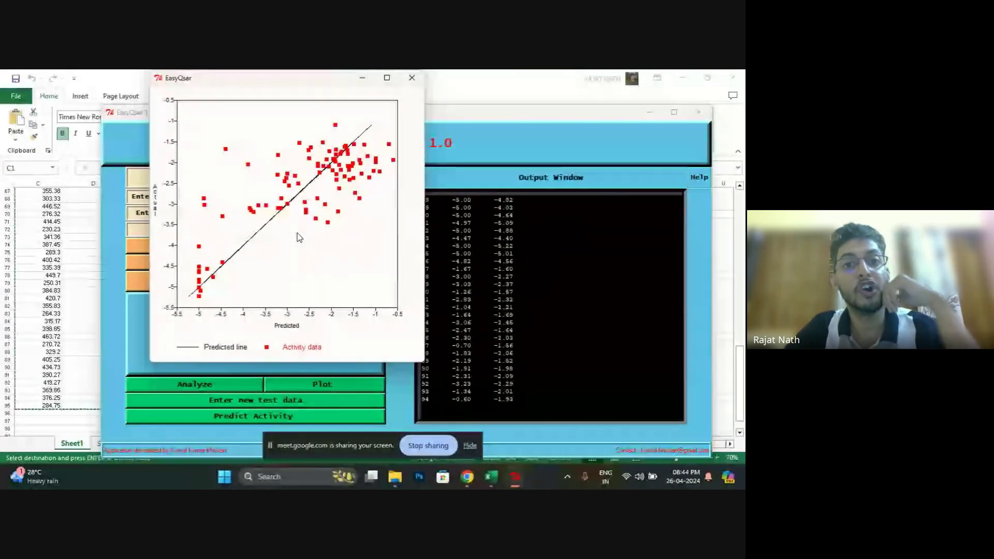
Move the plot window aside, show the start of the actual and predicted table, and check the coordinates of the outlier farthest above the predicted line.
drag(288, 90, 268, 81)
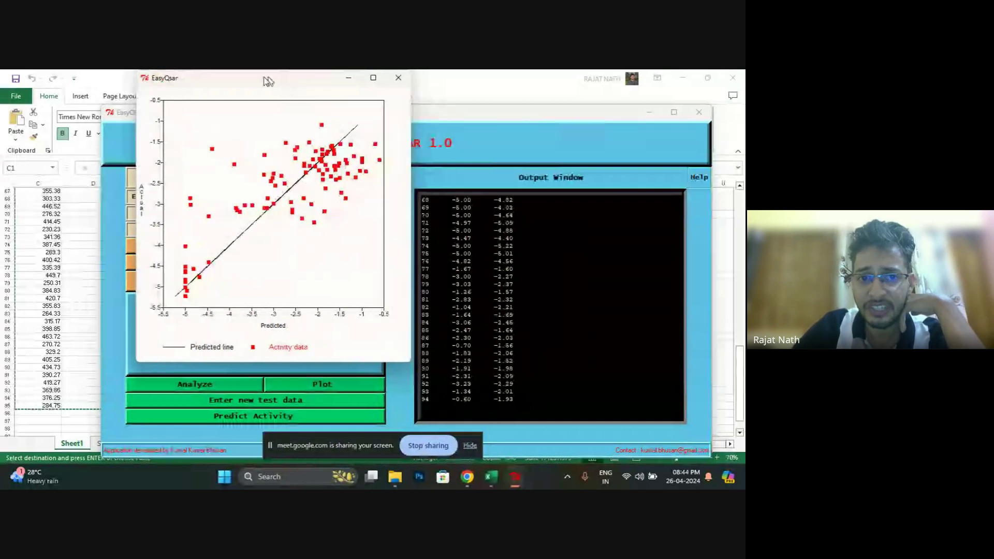
drag(268, 82, 181, 92)
click(533, 311)
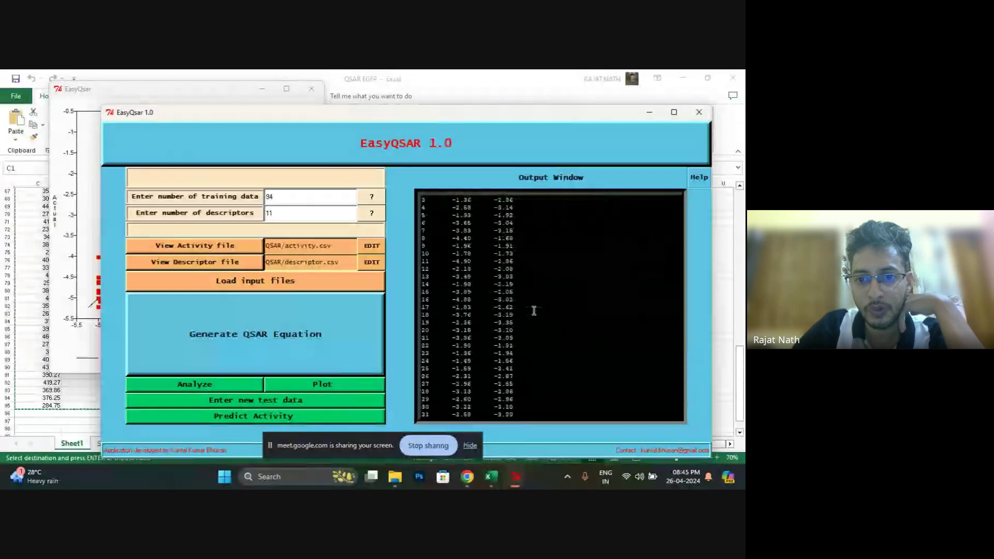
scroll(533, 313, up, 4)
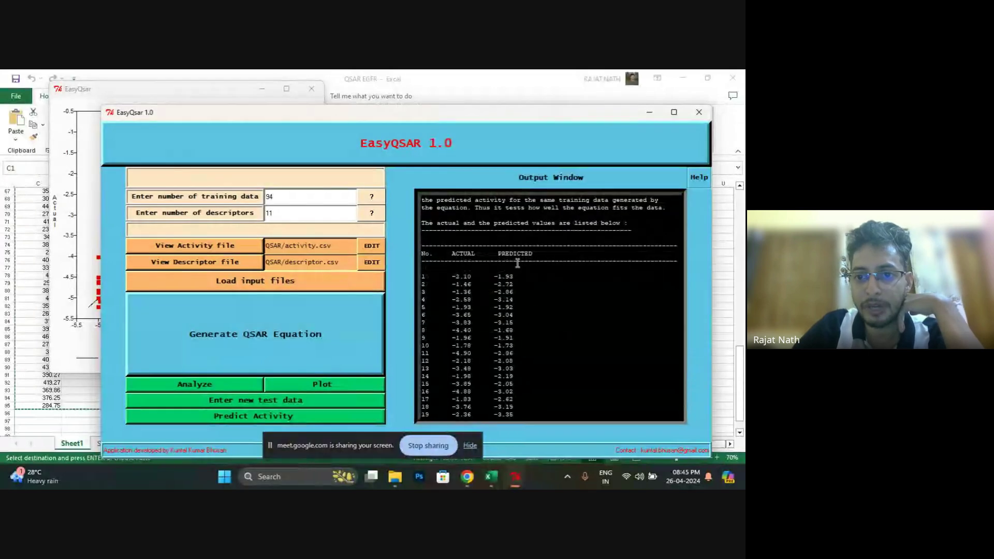
mouse_move(515, 475)
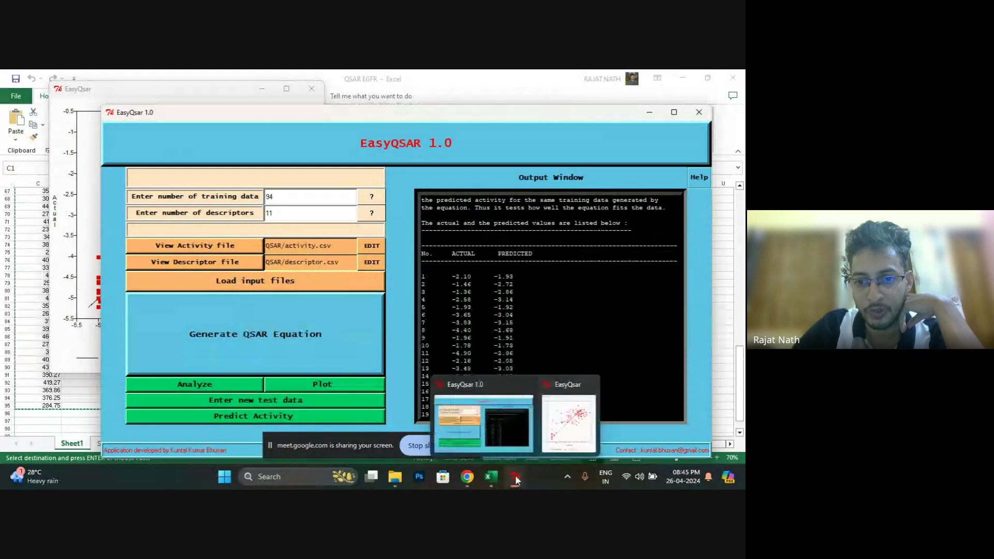
click(563, 425)
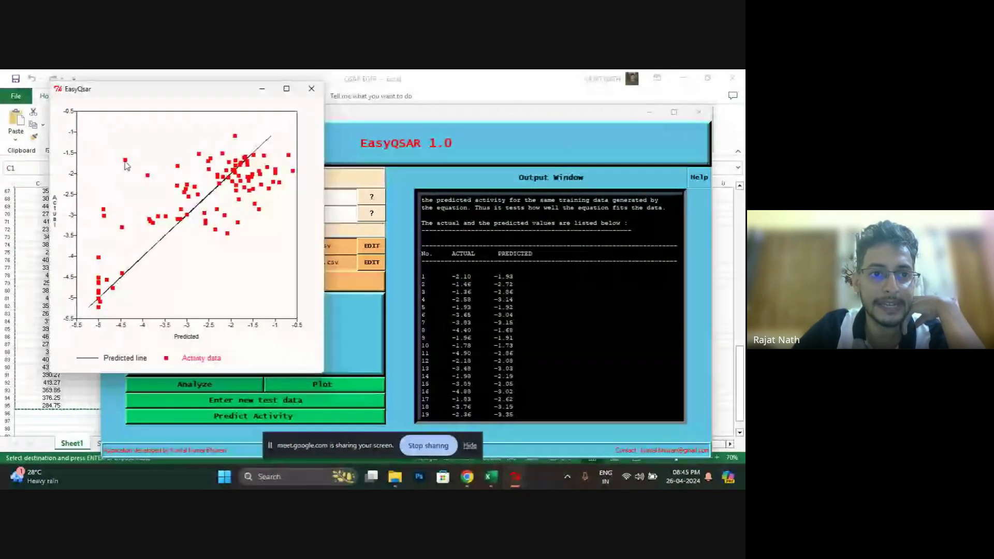
mouse_move(125, 163)
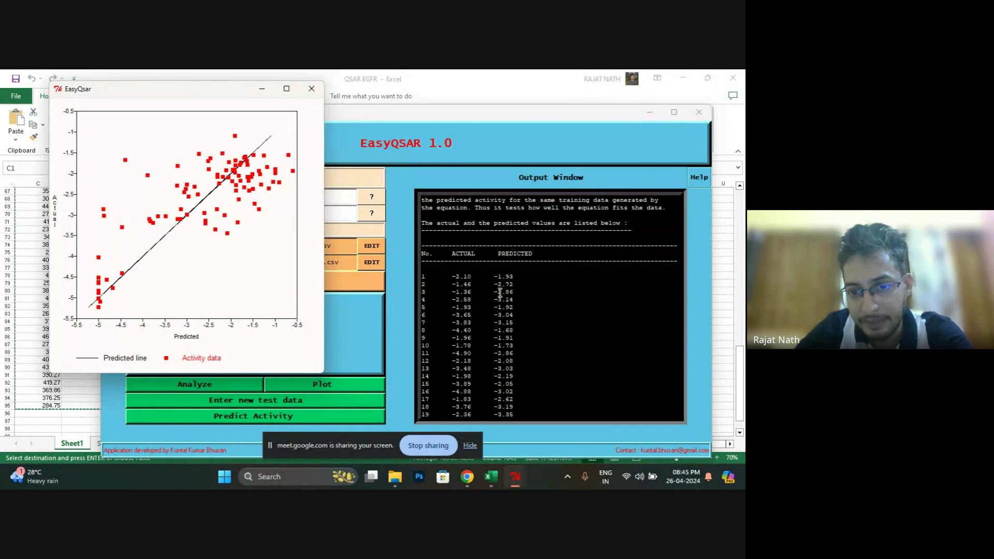
Search the whole actual and predicted table for the plotted outlier's values, then recheck its coordinates on the plot.
click(488, 346)
scroll(483, 352, down, 10)
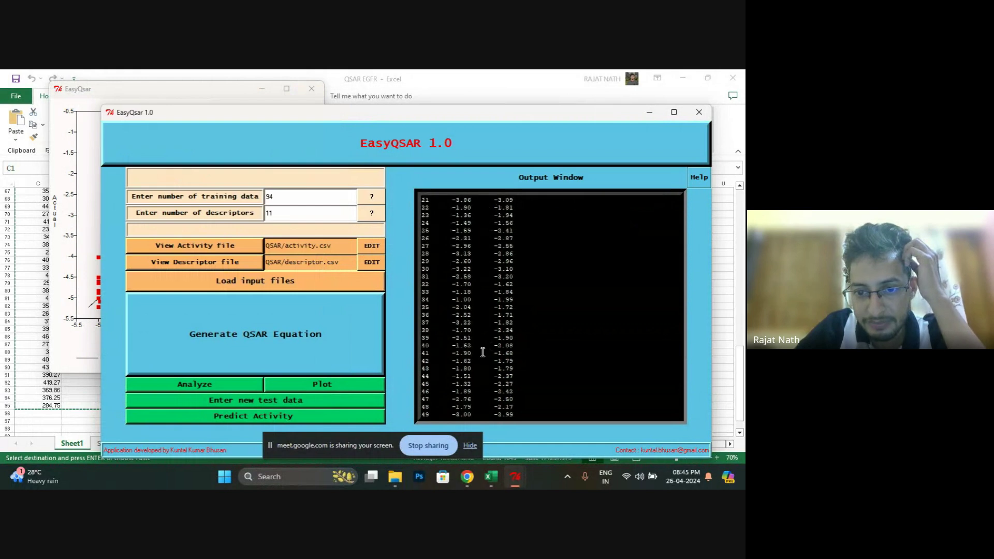
scroll(483, 352, down, 13)
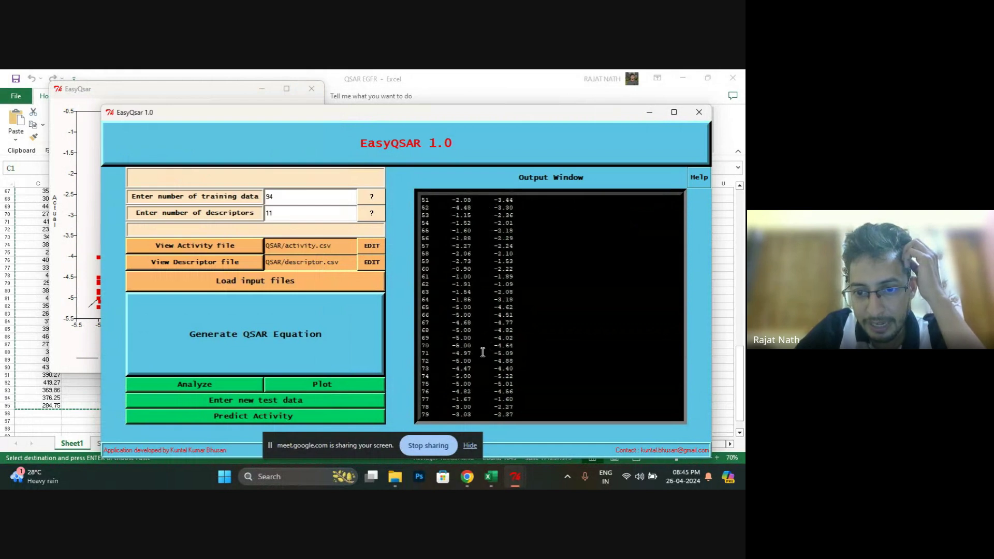
scroll(483, 352, down, 3)
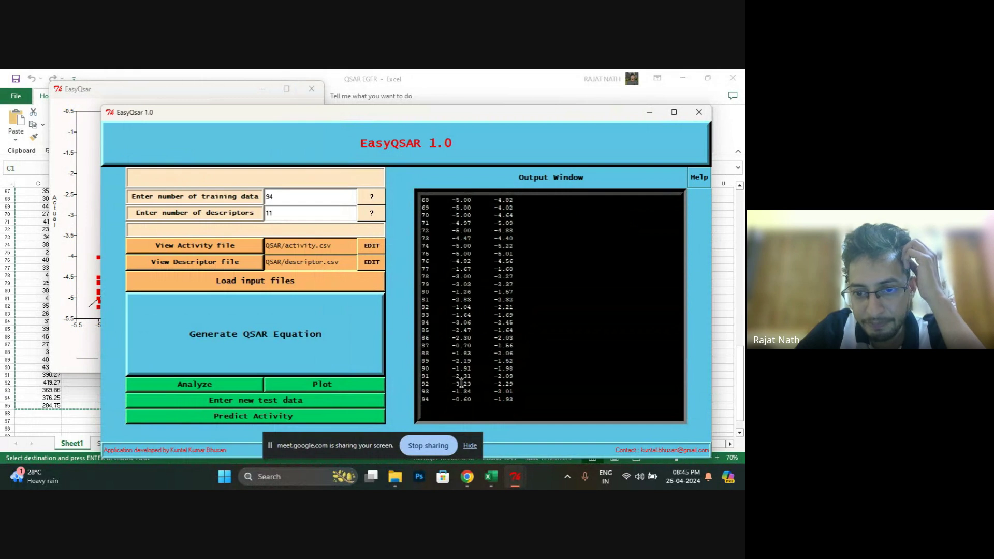
scroll(474, 368, up, 3)
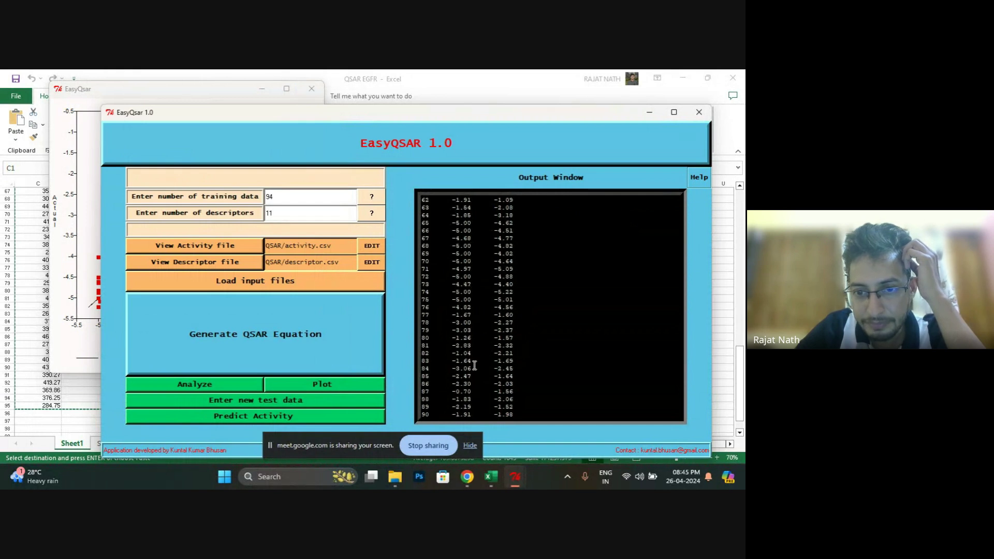
scroll(474, 364, up, 4)
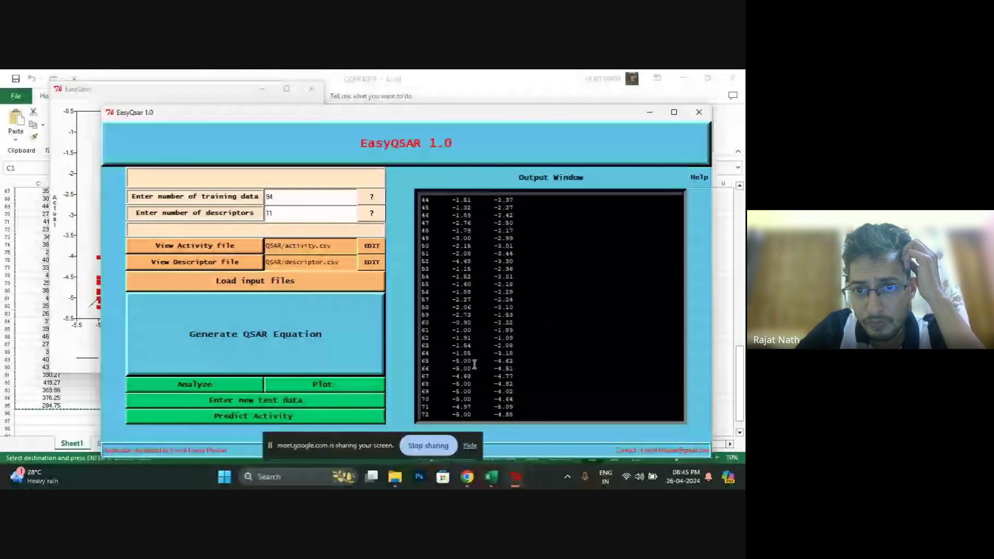
scroll(474, 365, up, 6)
scroll(475, 365, up, 3)
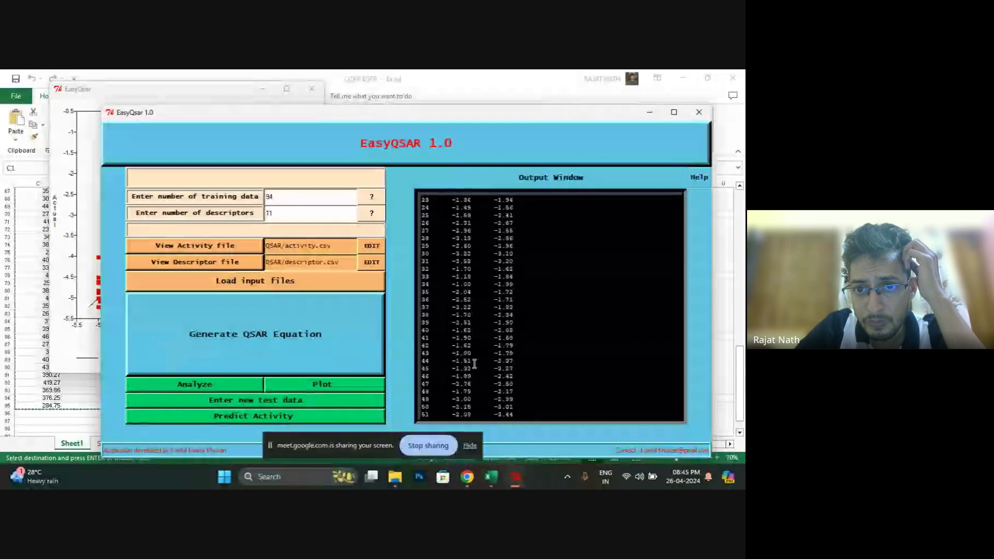
scroll(475, 364, up, 1)
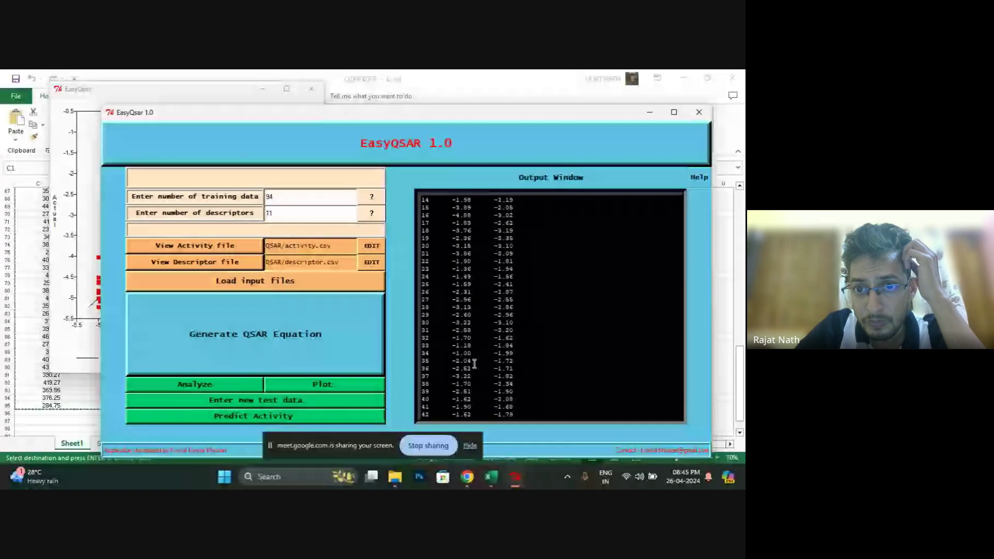
scroll(475, 364, up, 5)
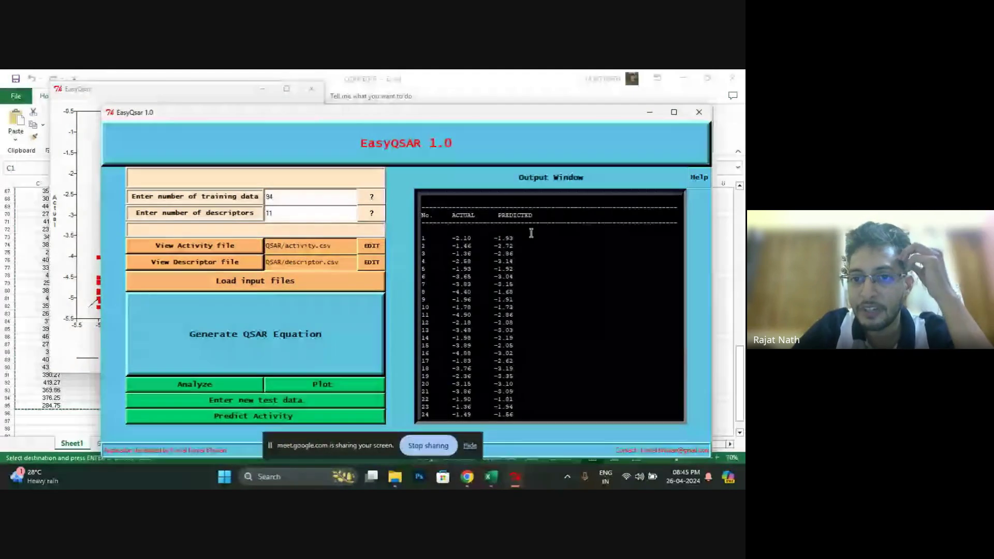
scroll(516, 264, down, 2)
mouse_move(515, 476)
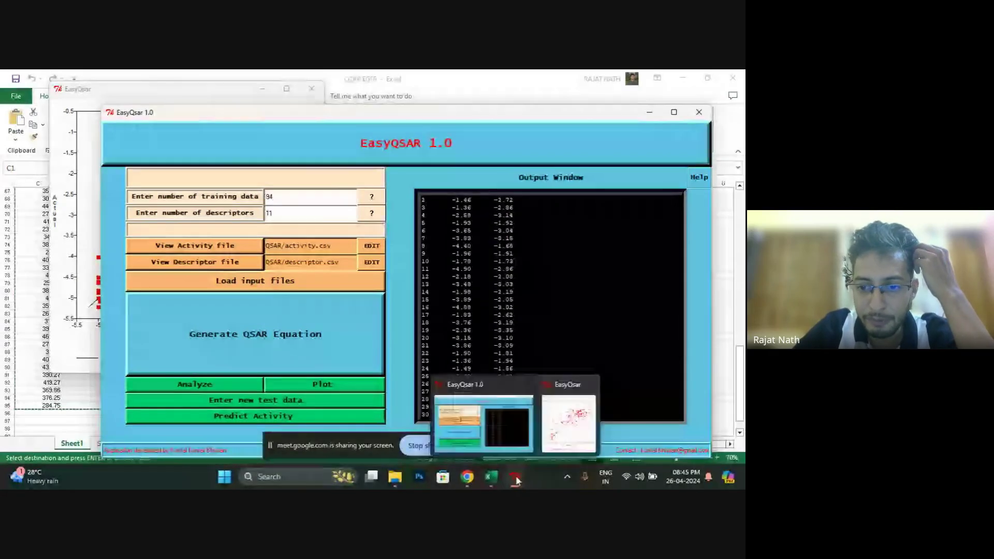
click(572, 422)
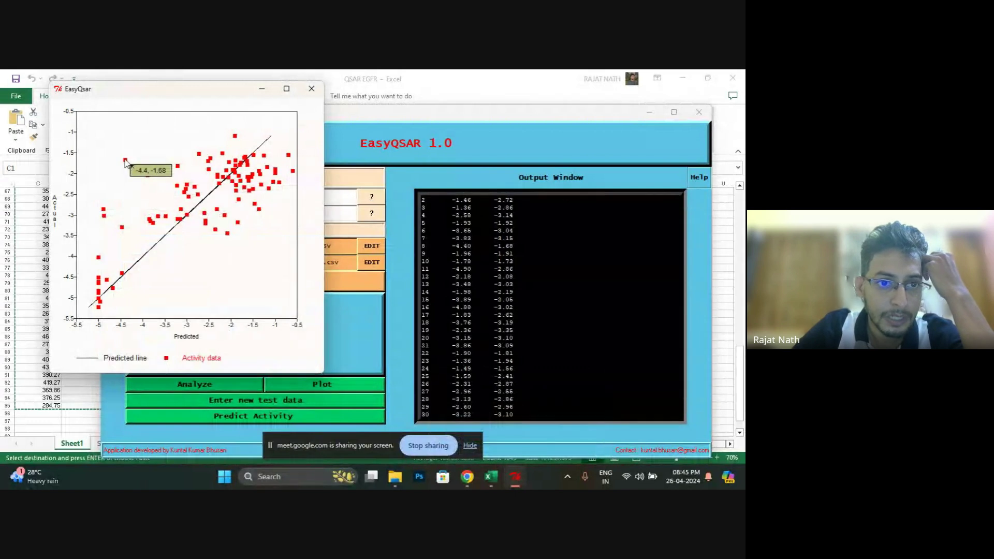
Go through the actual and predicted table again to find the outlier's value pair, and highlight both values in row 8.
click(517, 269)
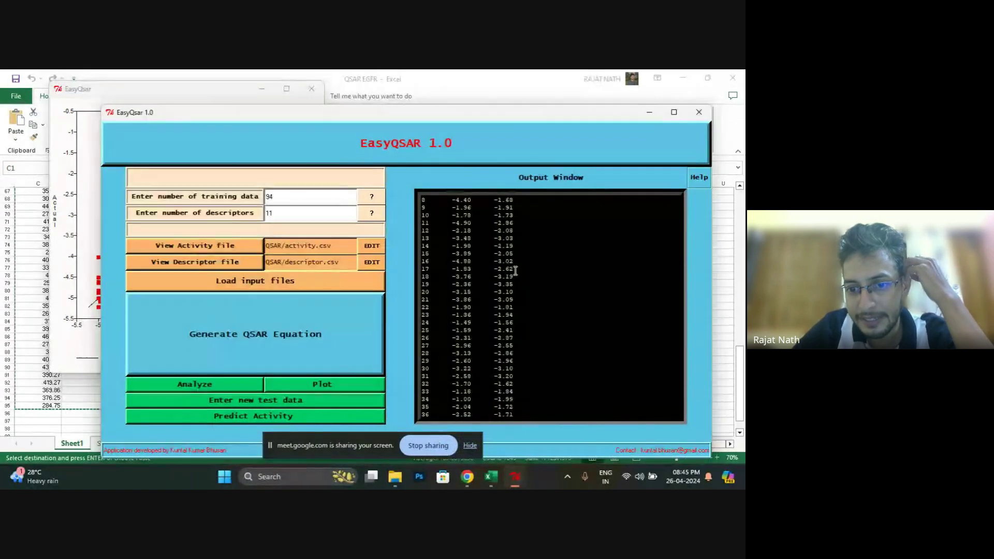
scroll(515, 269, down, 10)
scroll(514, 372, down, 4)
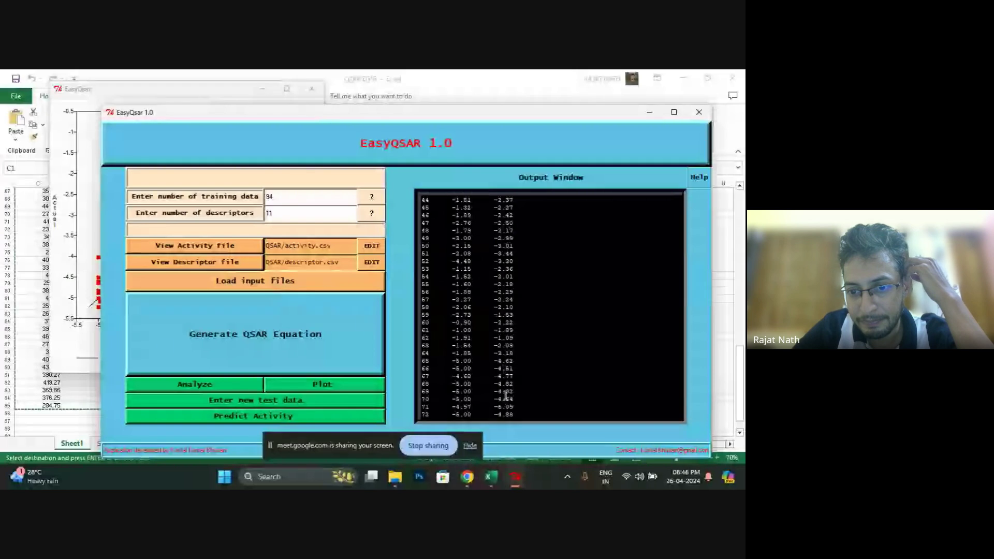
scroll(506, 396, down, 8)
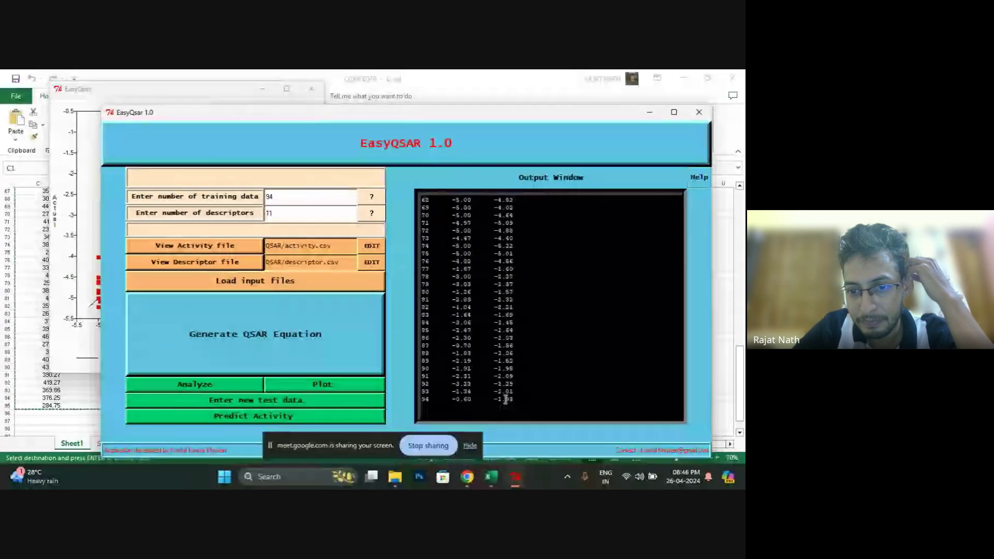
scroll(505, 396, up, 2)
scroll(506, 362, up, 3)
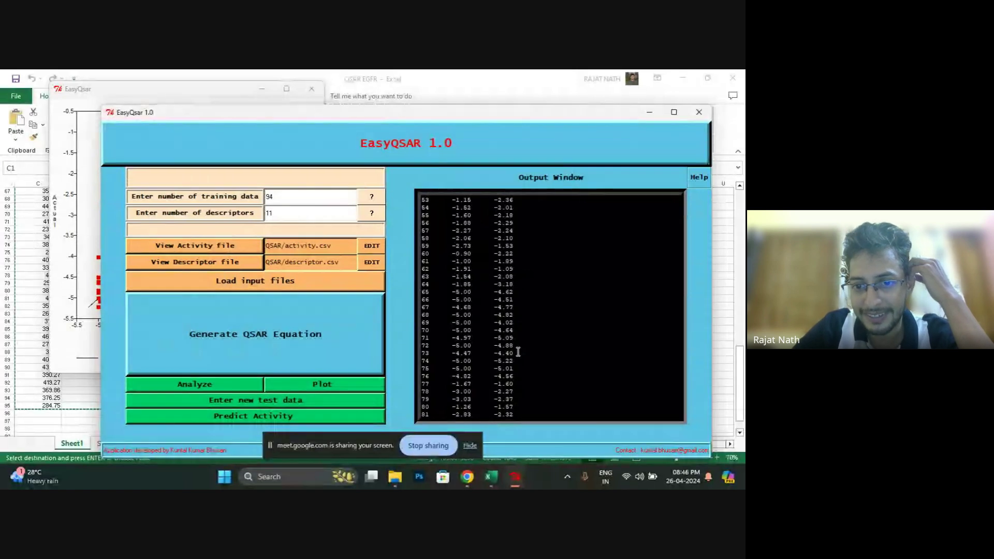
drag(495, 353, 456, 353)
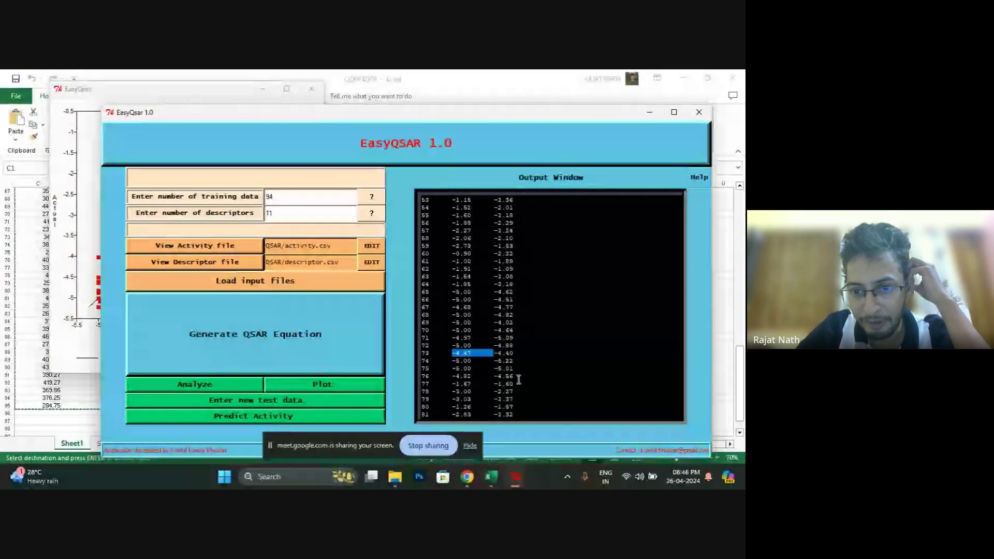
scroll(528, 297, up, 5)
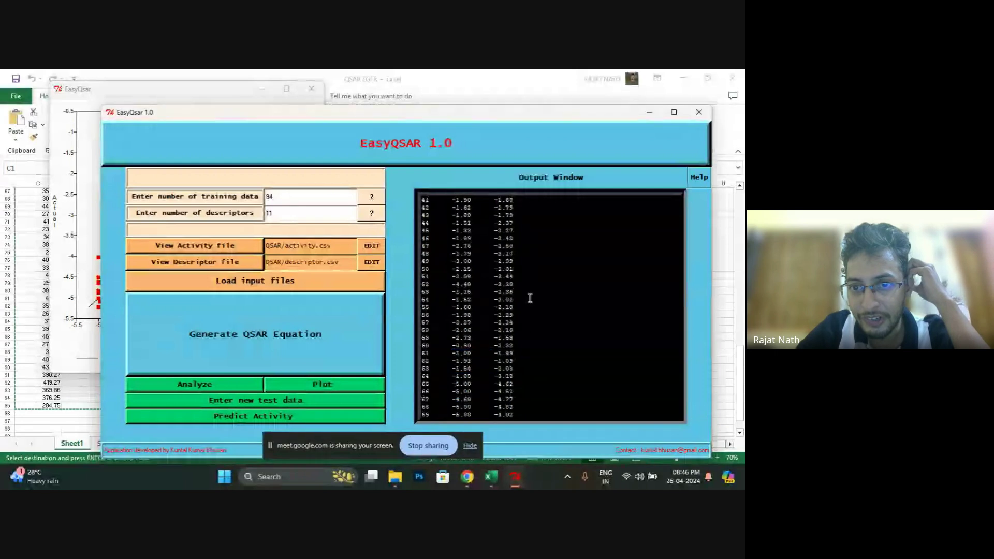
scroll(530, 298, up, 10)
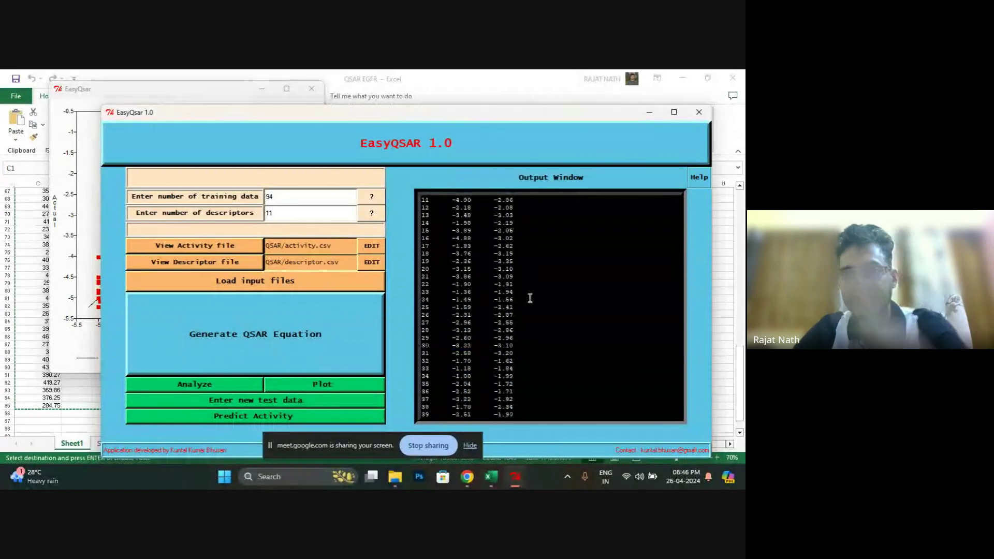
scroll(530, 299, up, 1)
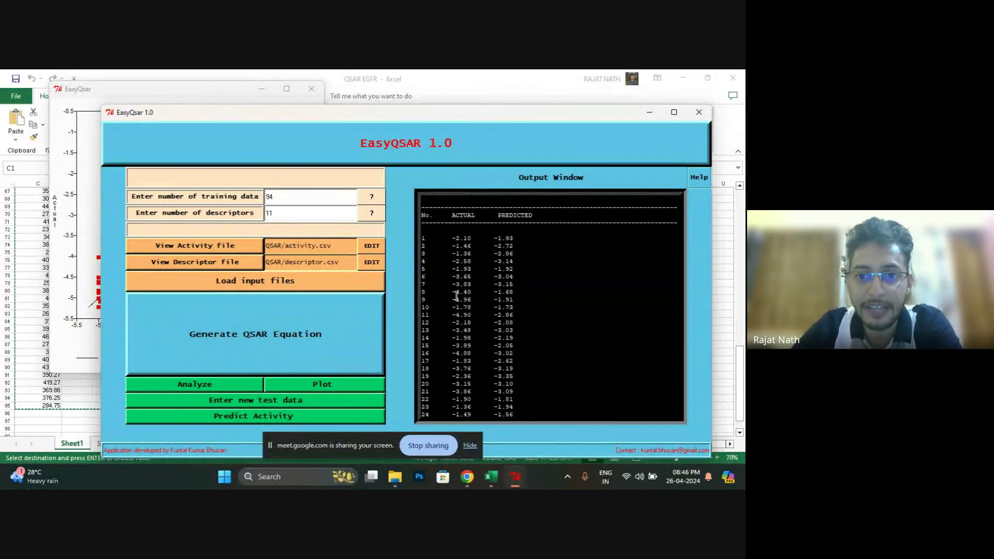
drag(451, 293, 519, 293)
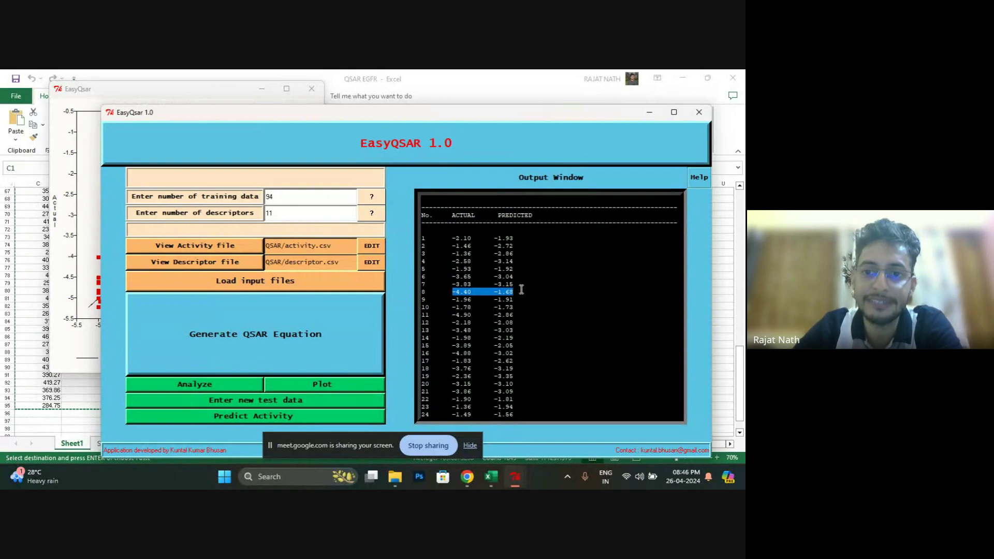
Compare the outlier's plot coordinates with the table and highlight the whole line of compound 8, including its number.
mouse_move(515, 476)
click(567, 424)
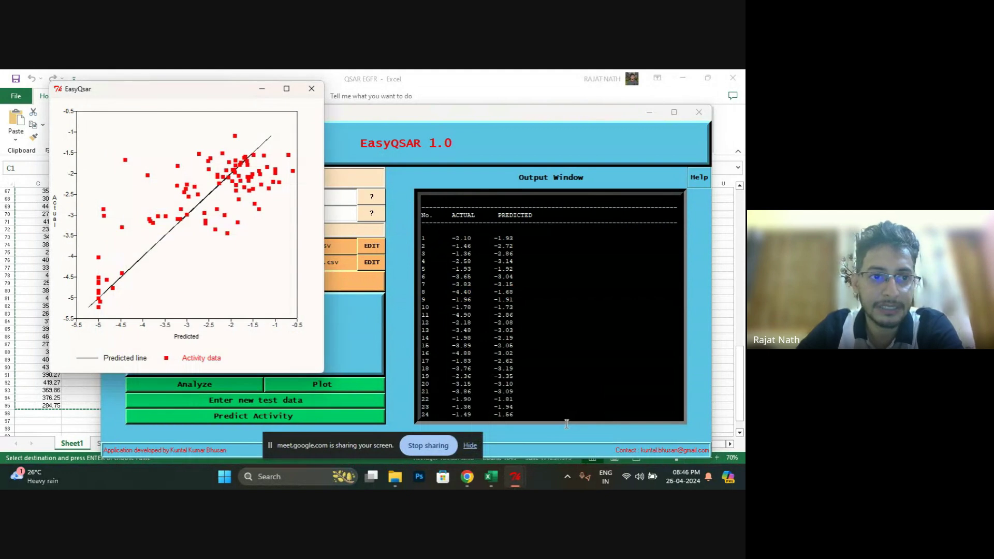
mouse_move(128, 163)
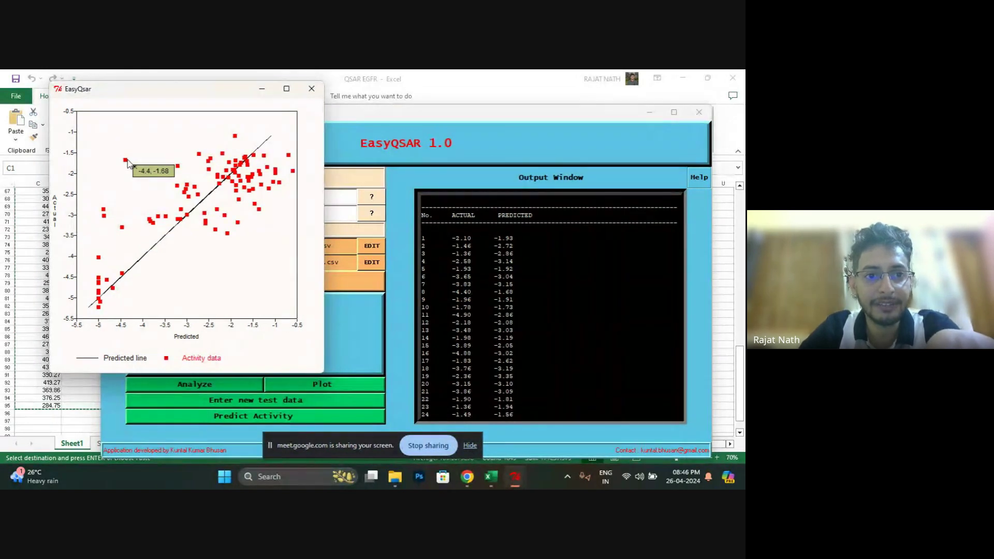
drag(454, 293, 518, 292)
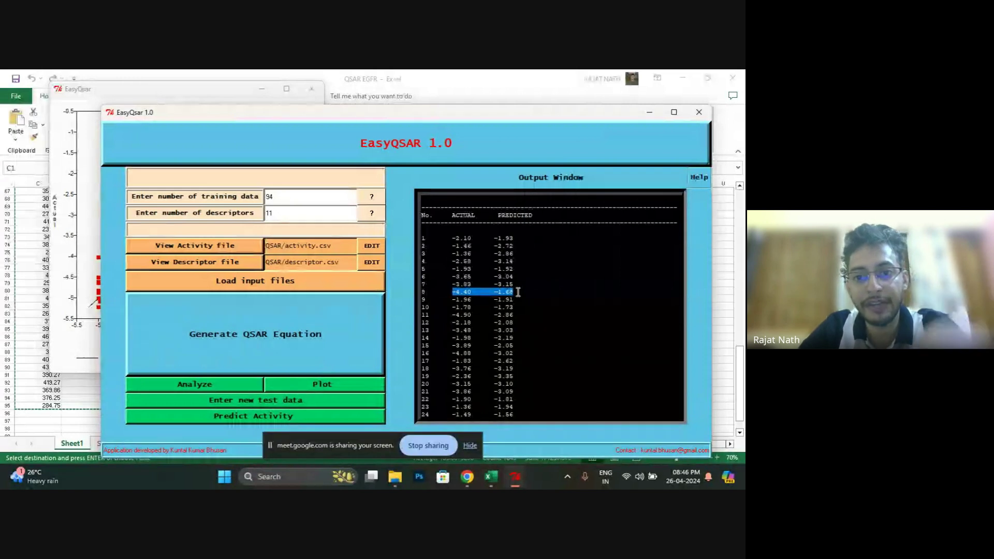
drag(421, 290, 523, 291)
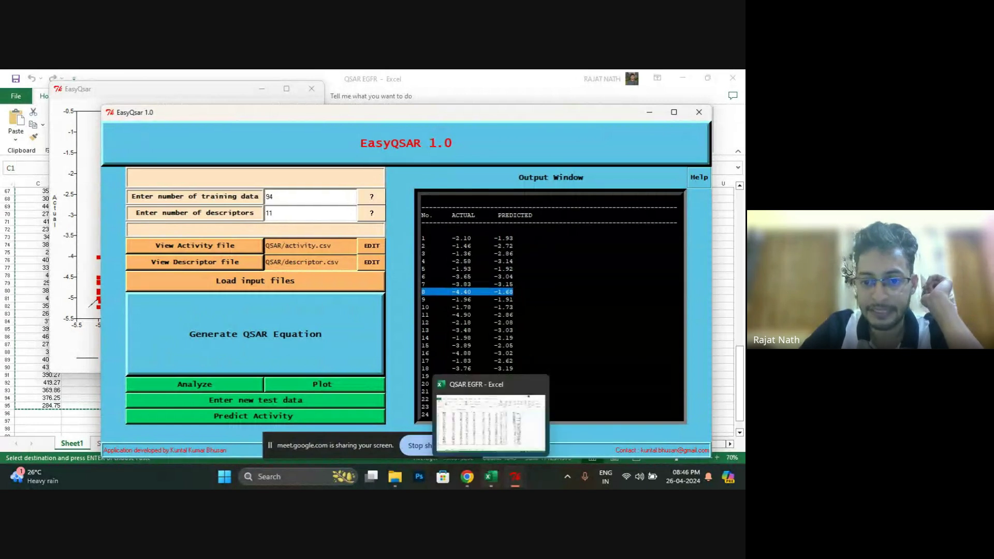
Switch to the QSAR EGFR workbook in Excel and select row 9, the outlying compound's data.
click(491, 477)
scroll(208, 316, up, 6)
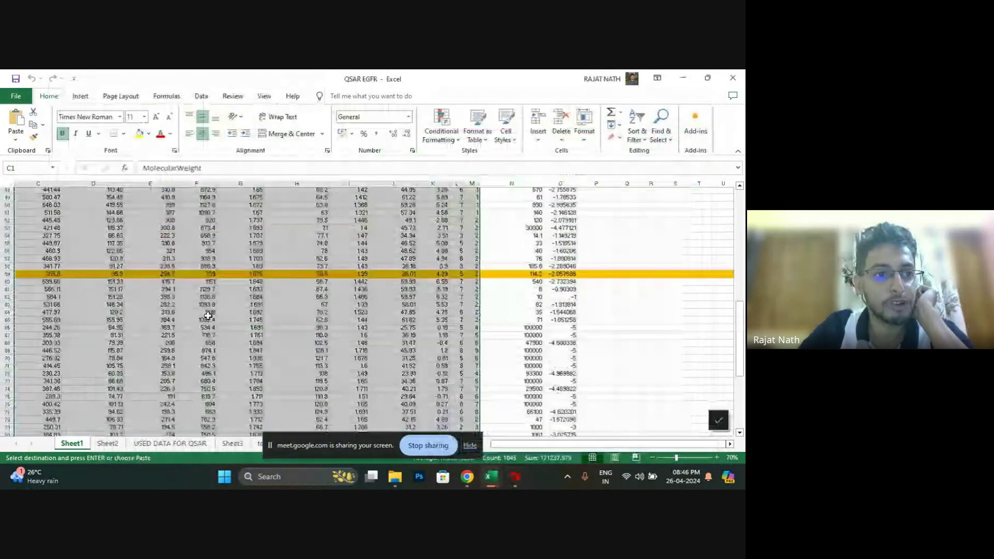
scroll(208, 316, up, 15)
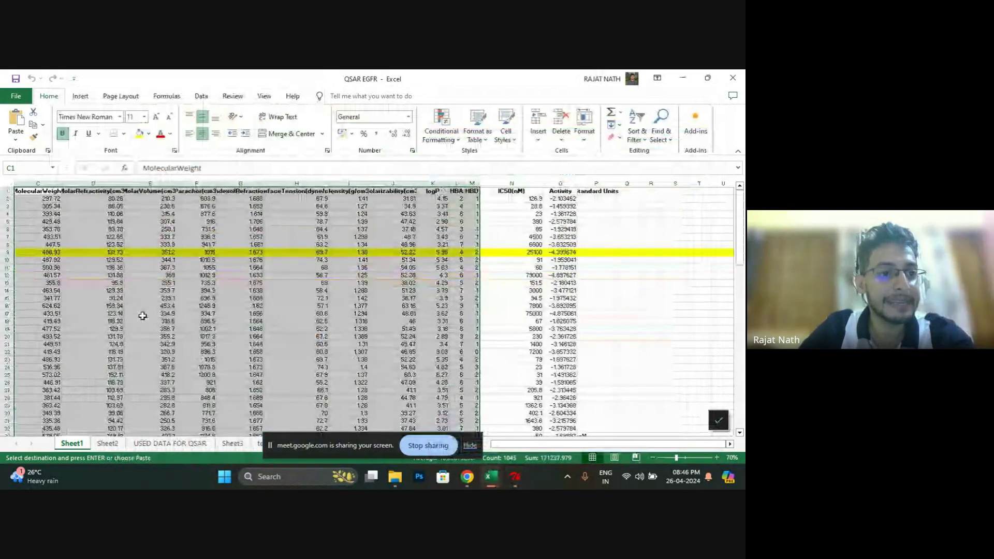
click(2, 253)
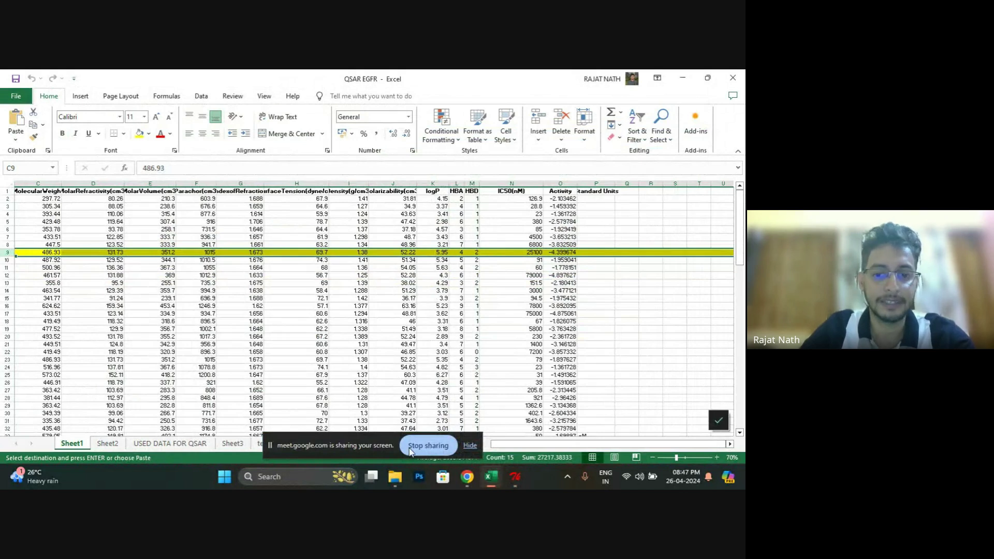
Return to the EasyQSAR report and bring the actual against predicted activity plot back to the front.
mouse_move(515, 477)
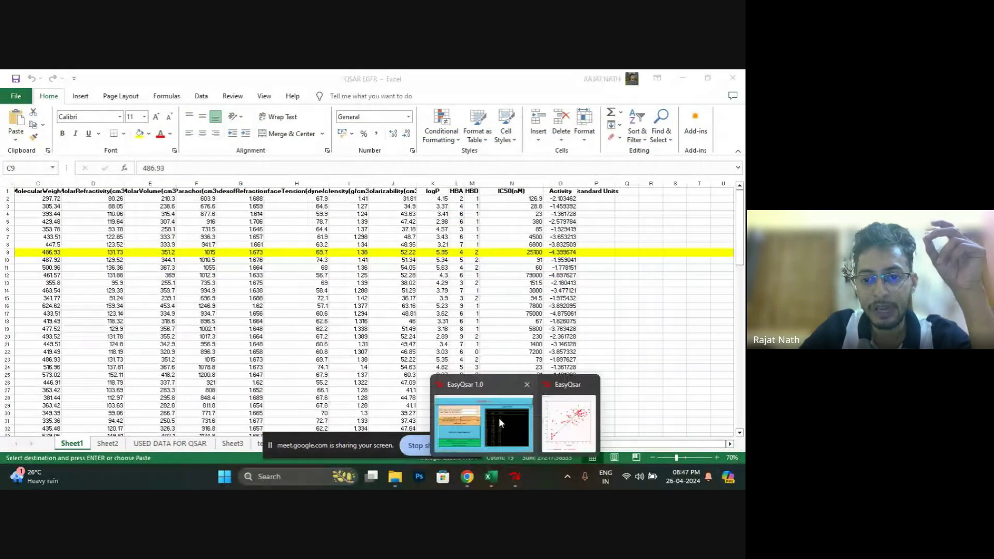
click(498, 417)
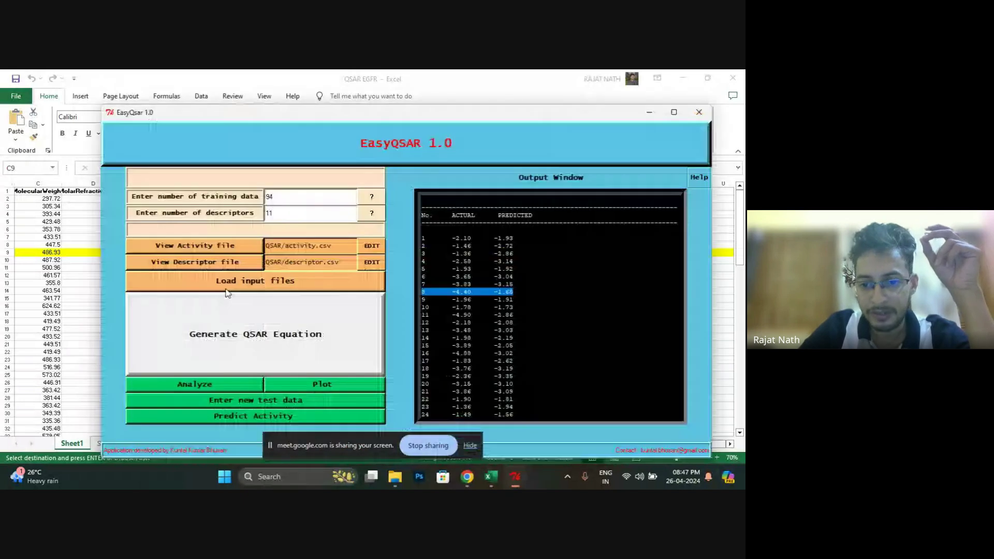
click(557, 427)
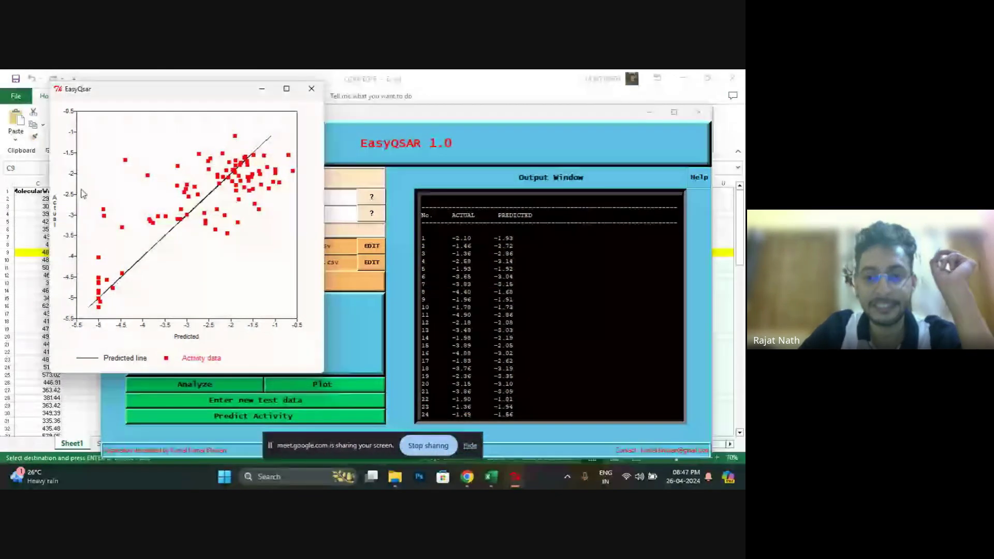
Switch to the QSAR EGFR workbook and examine the compound data on Sheet1 around and below the highlighted row 9.
click(492, 479)
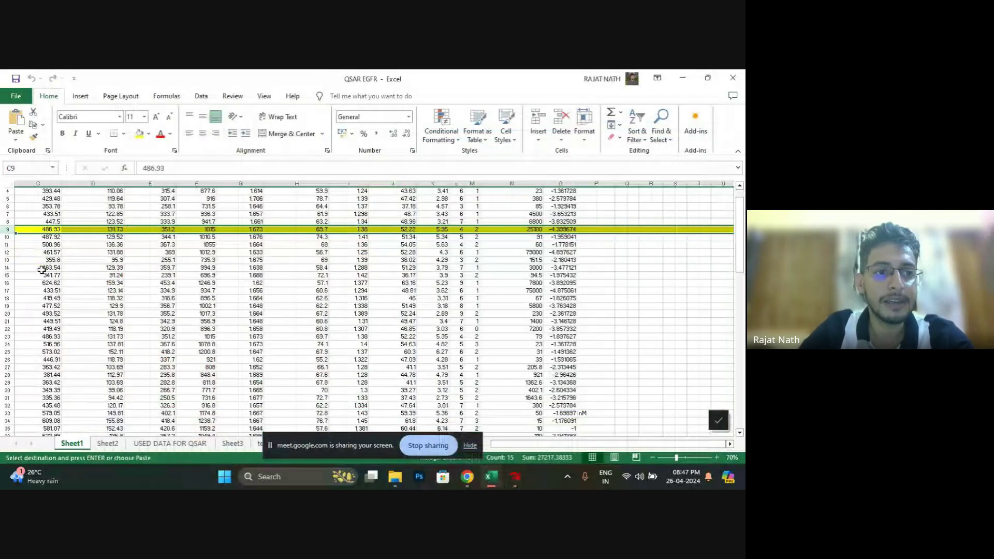
right_click(7, 230)
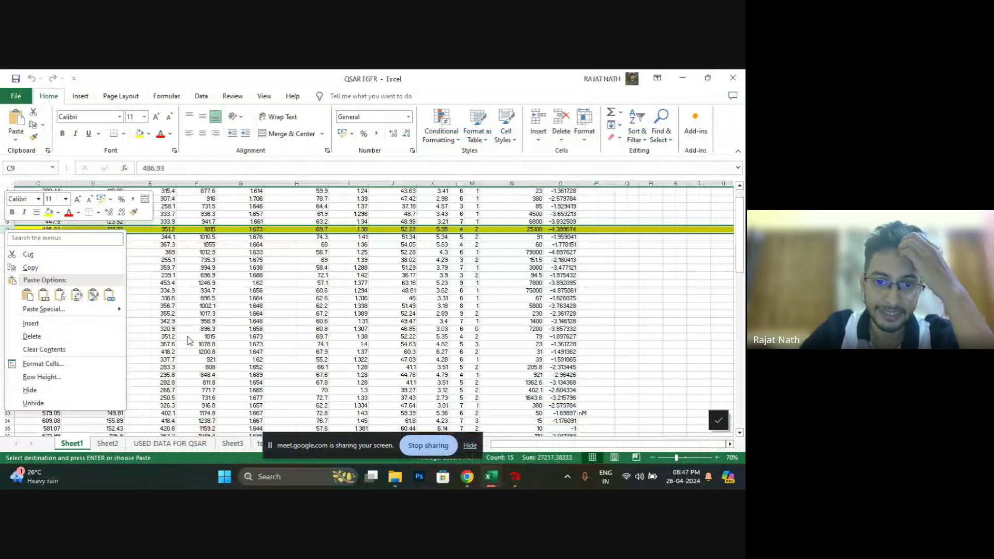
scroll(436, 330, down, 1)
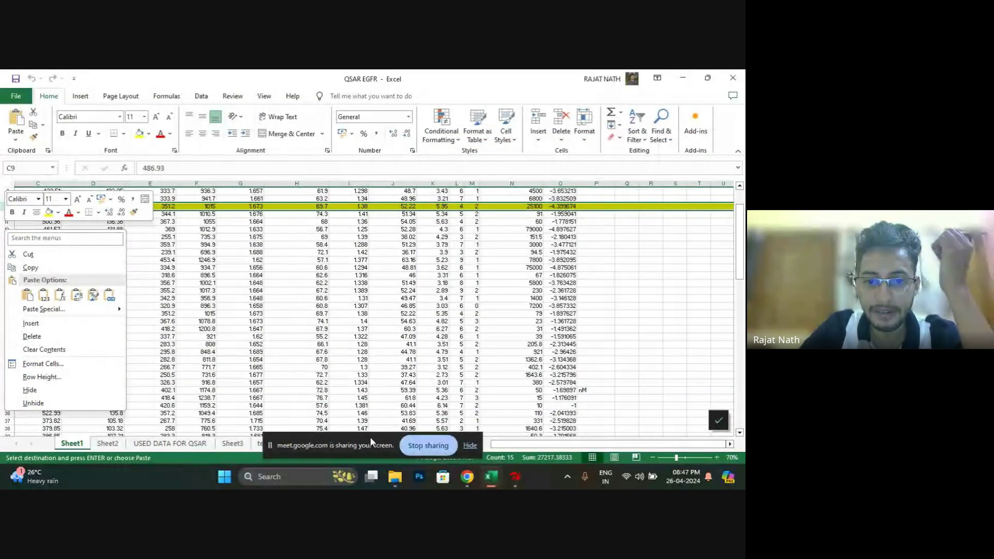
drag(371, 441, 559, 317)
scroll(304, 314, up, 3)
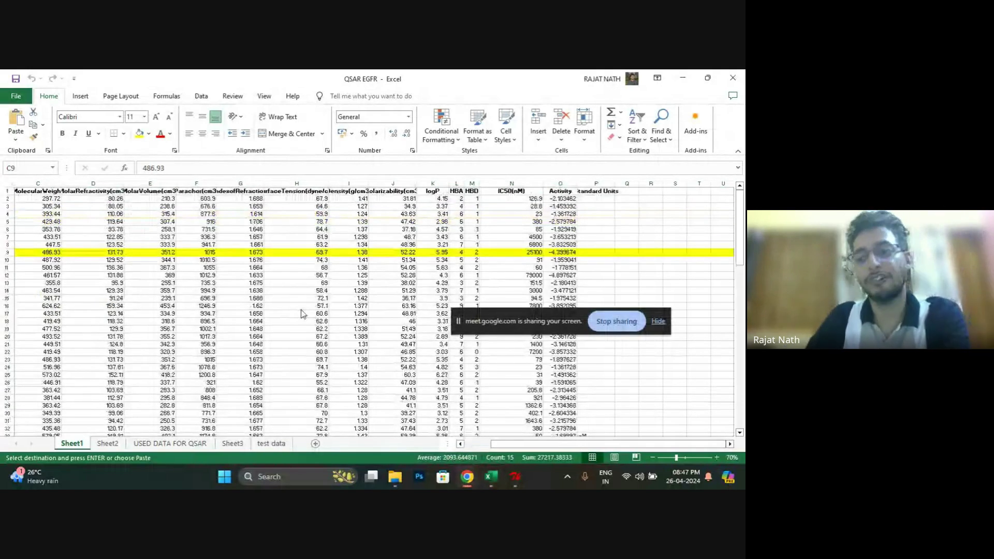
scroll(303, 314, down, 7)
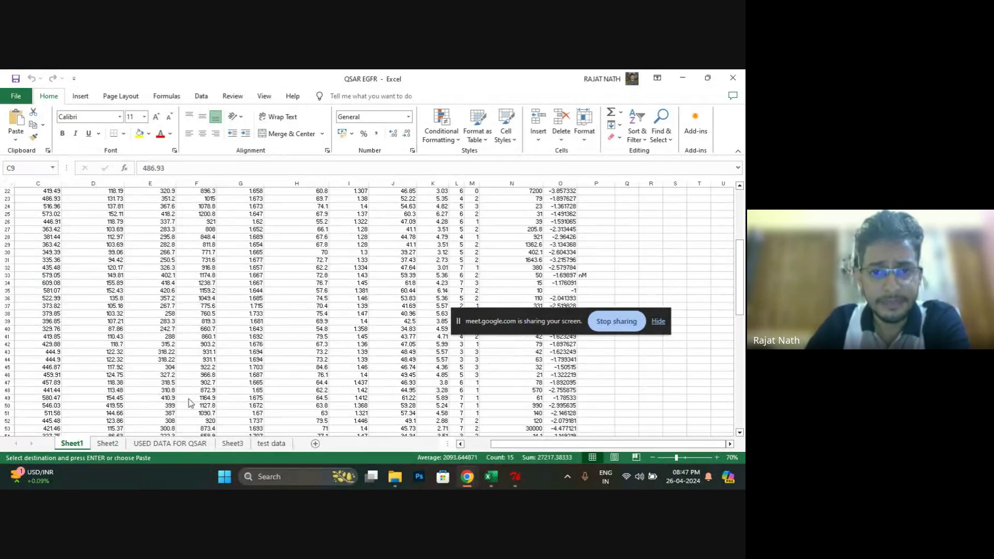
scroll(267, 313, up, 6)
scroll(267, 313, down, 3)
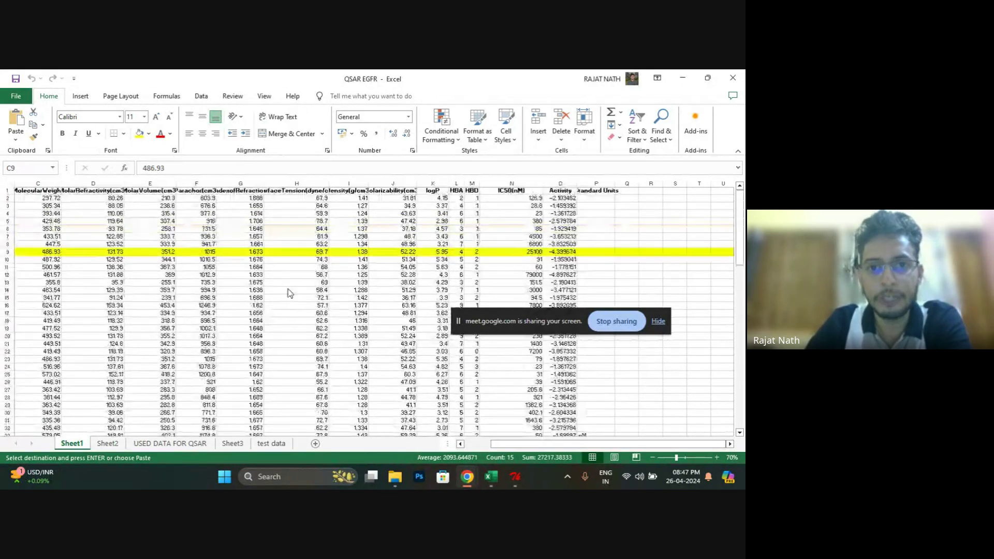
scroll(280, 318, down, 1)
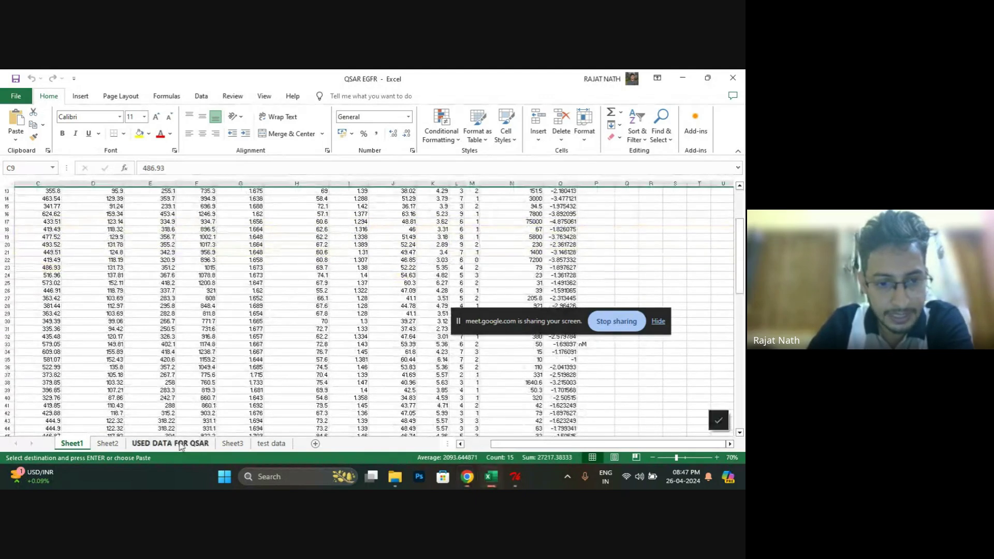
drag(741, 265, 744, 399)
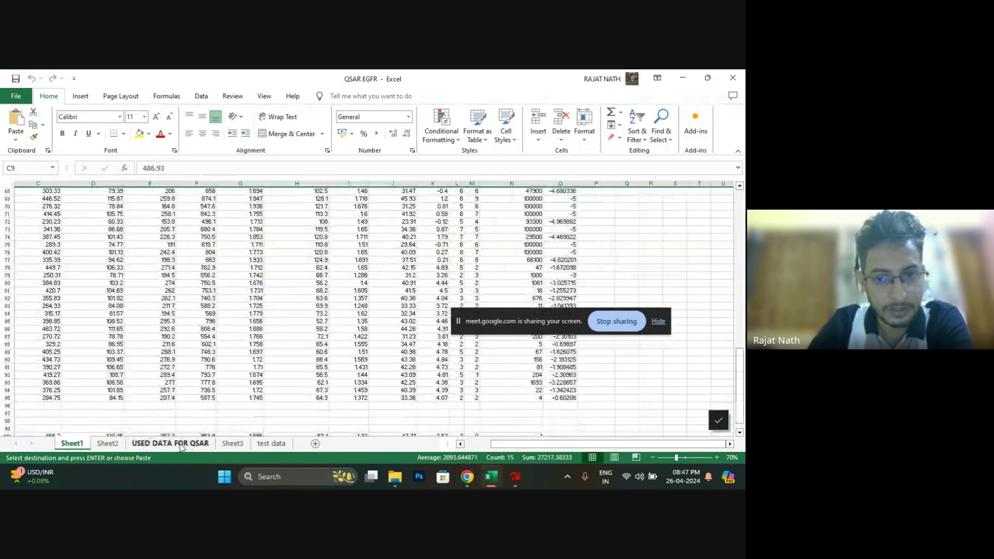
Show the USED DATA FOR QSAR sheet from its first row, and set the number of training data in EasyQSAR to 30.
click(180, 444)
drag(742, 285, 743, 208)
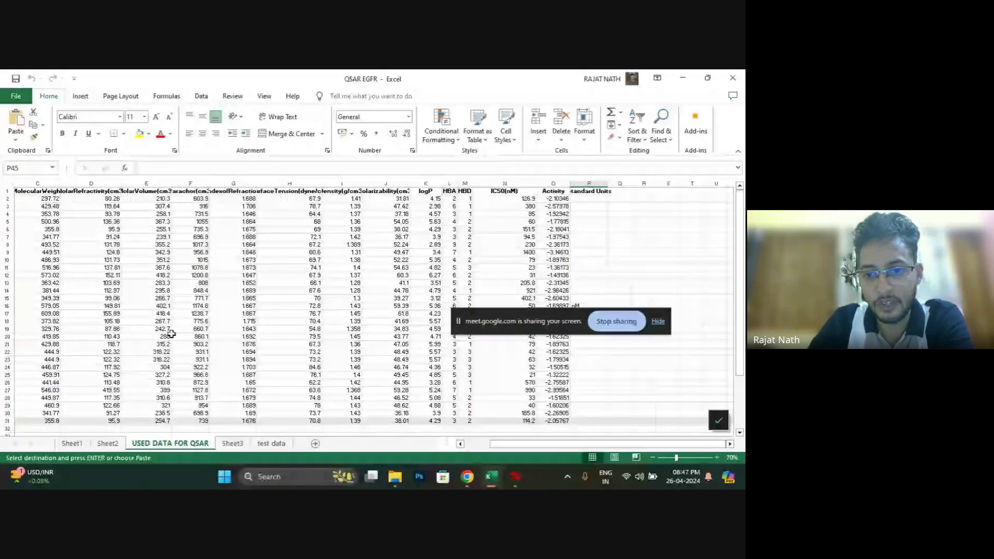
click(515, 477)
click(508, 450)
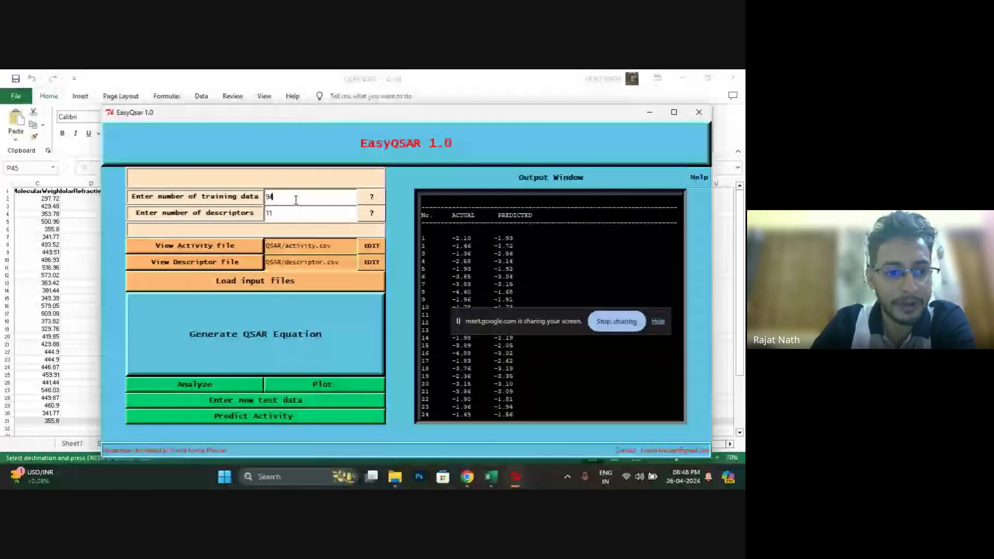
key(BackSpace)
key(BackSpace)
text(30)
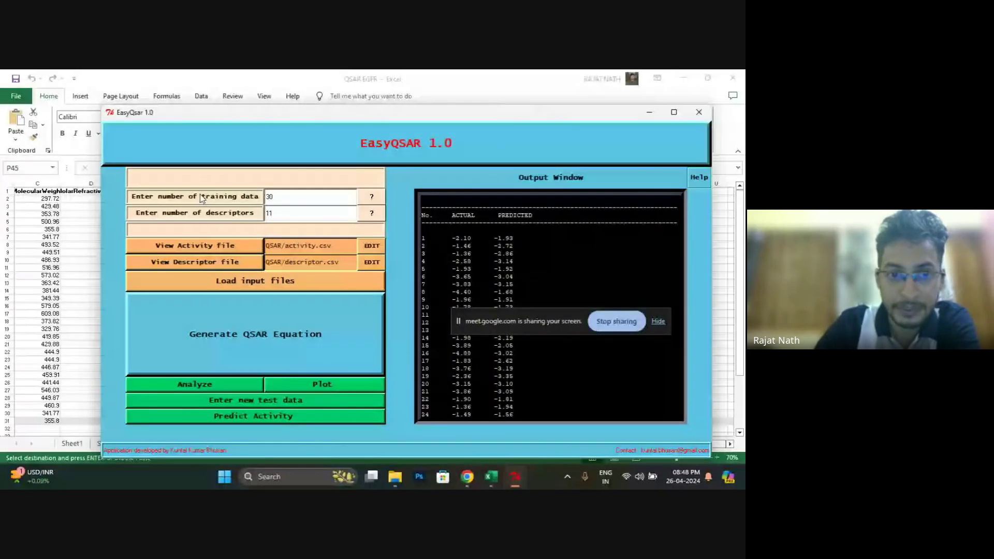
Select descriptor columns C to M in the USED DATA FOR QSAR sheet, and close the old actual against predicted plot in EasyQSAR.
click(649, 114)
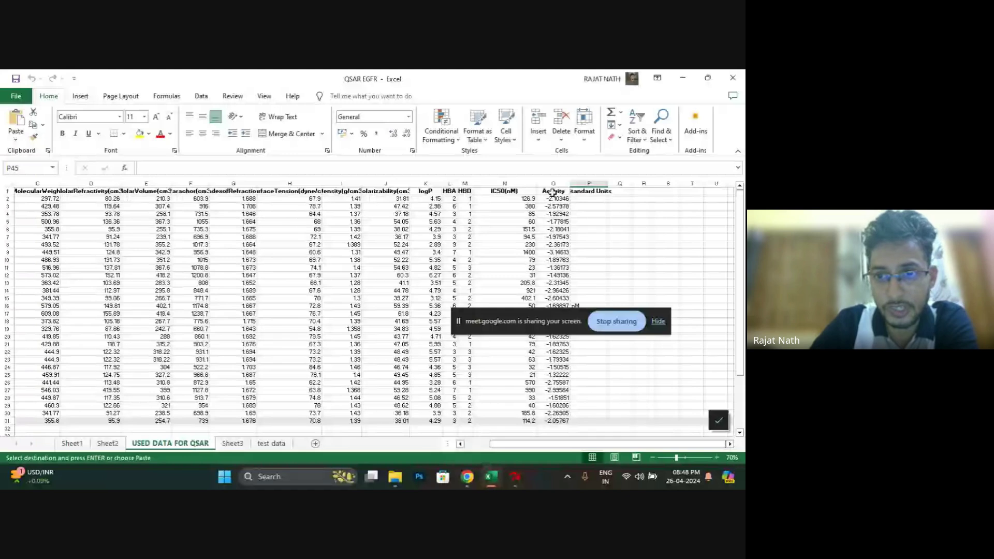
drag(466, 184, 339, 218)
mouse_move(510, 479)
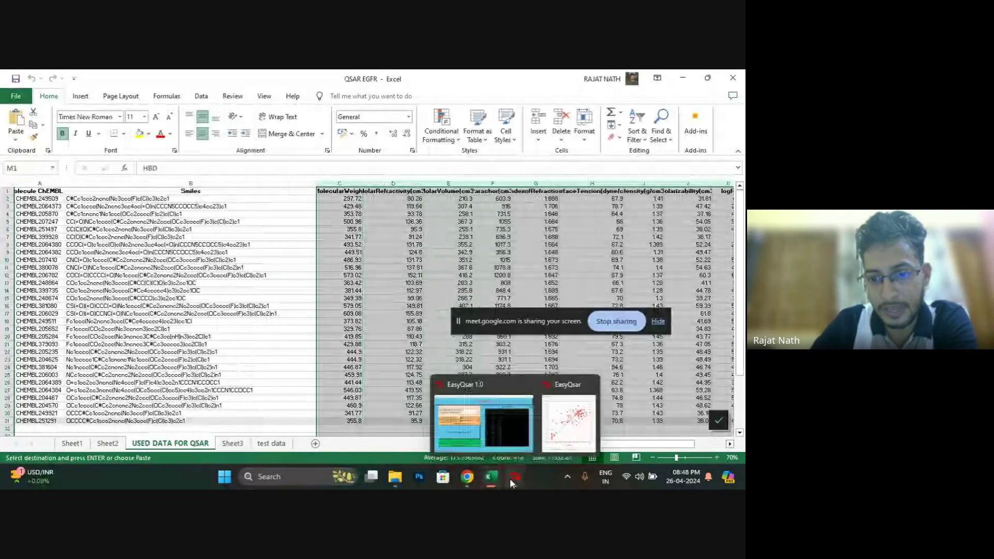
click(569, 422)
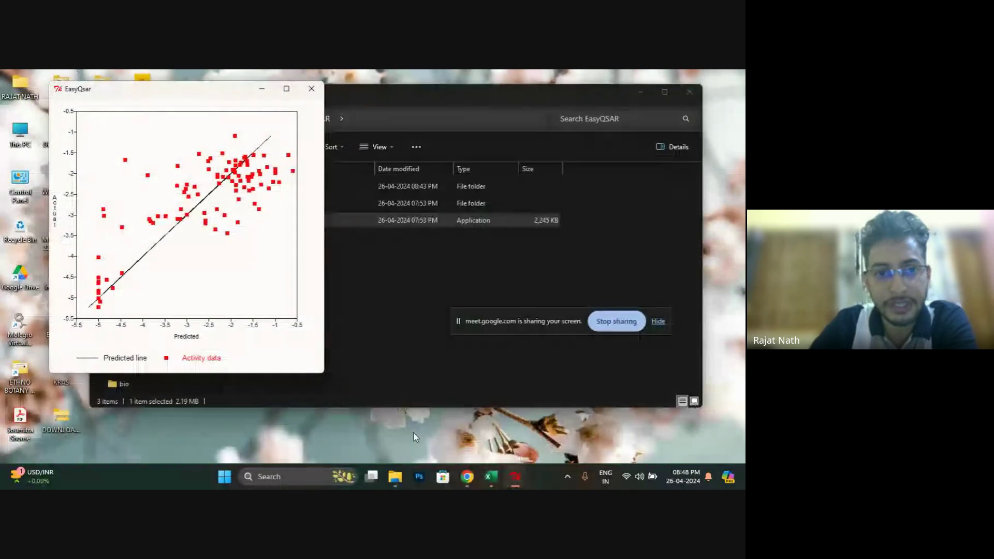
click(307, 92)
click(514, 481)
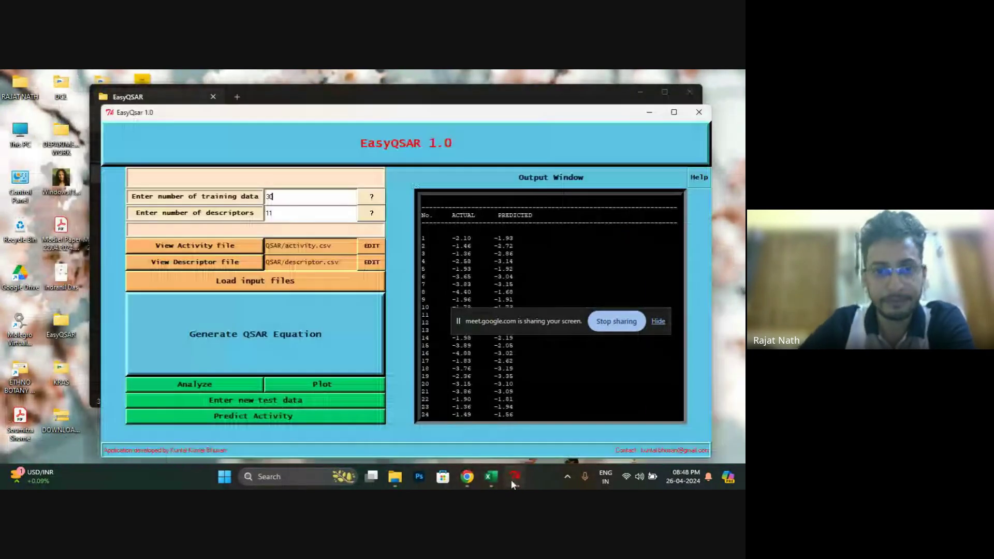
Open EasyQSAR's activity file for editing, and copy the Activity column O1:O31 from the USED DATA FOR QSAR sheet.
click(367, 252)
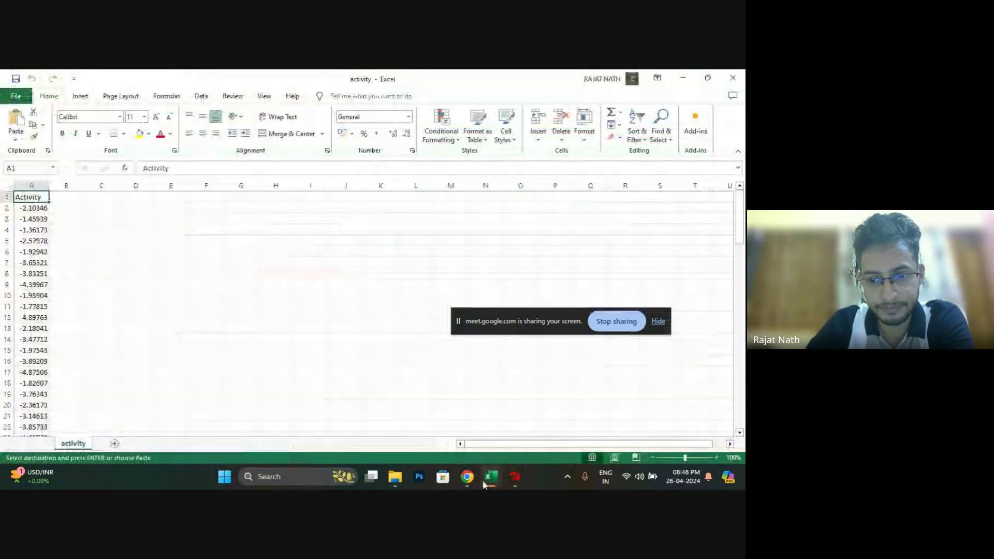
mouse_move(484, 484)
click(485, 425)
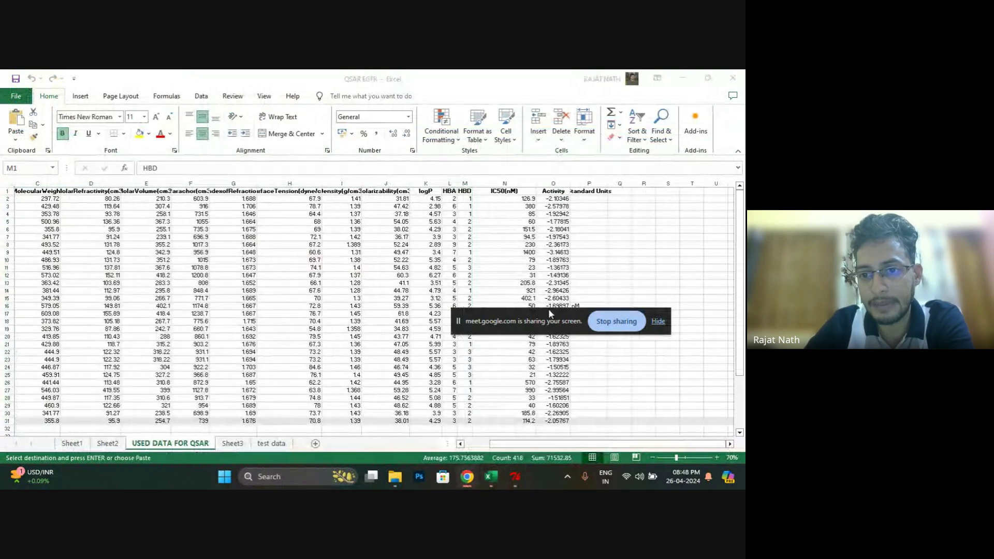
drag(548, 308, 554, 362)
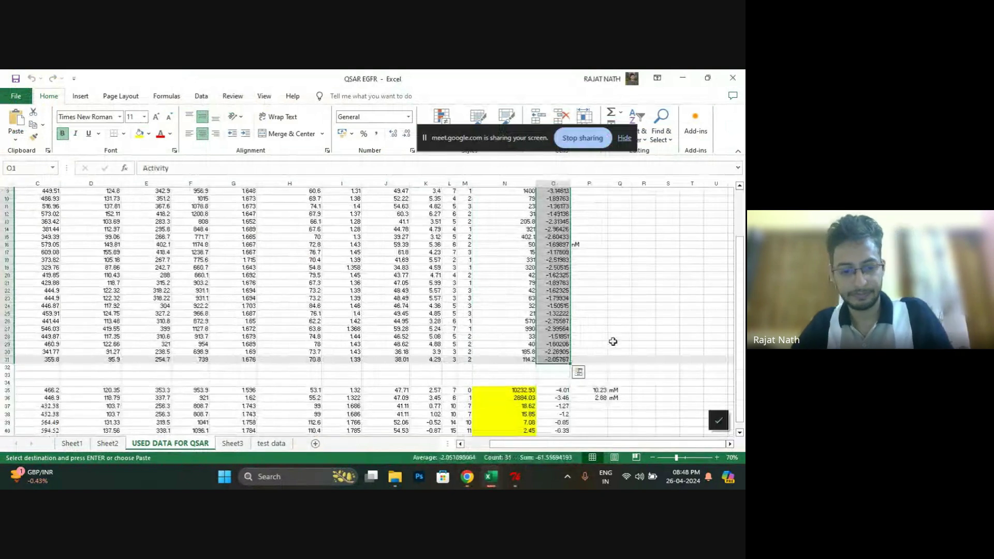
Switch to the activity file and paste the copied Activity data over column A as values only.
click(517, 477)
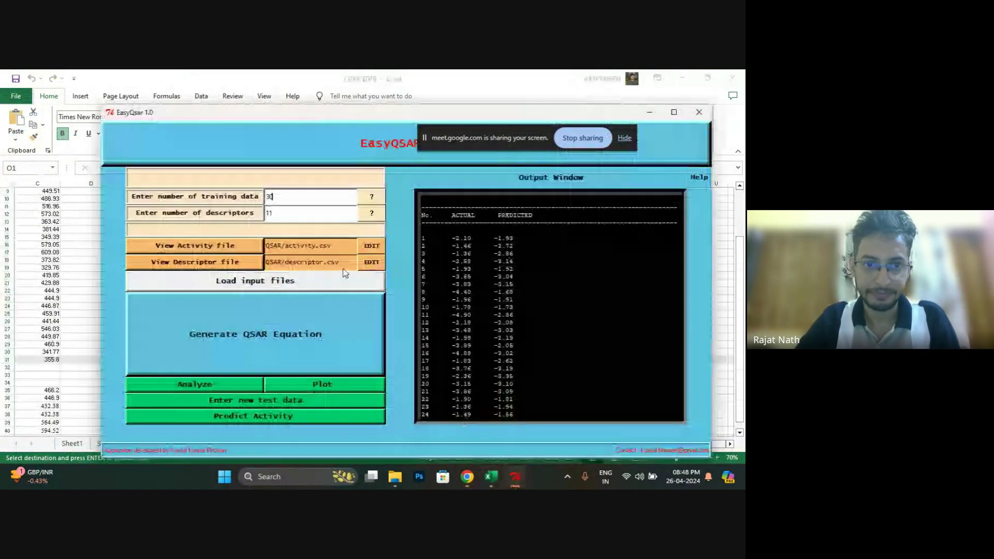
mouse_move(492, 477)
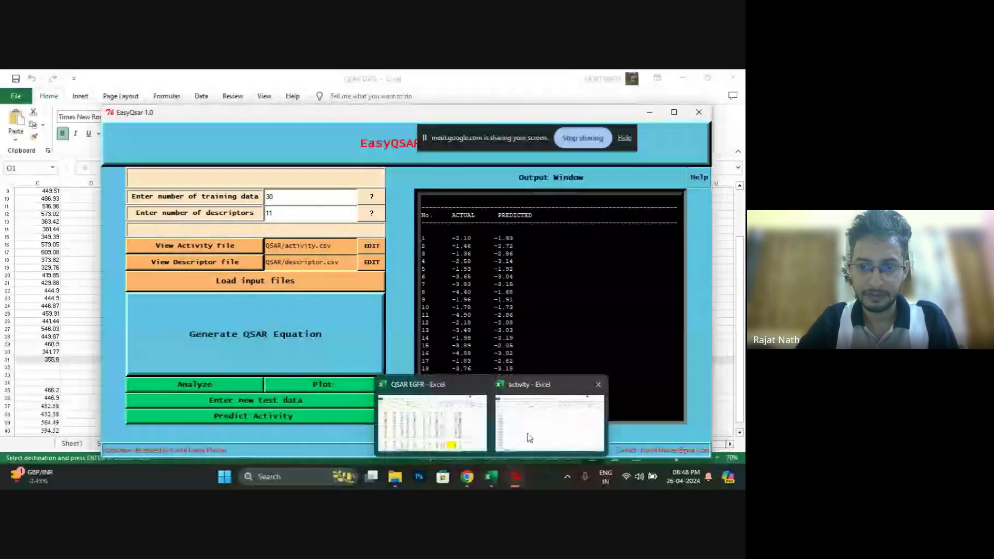
click(548, 421)
click(31, 185)
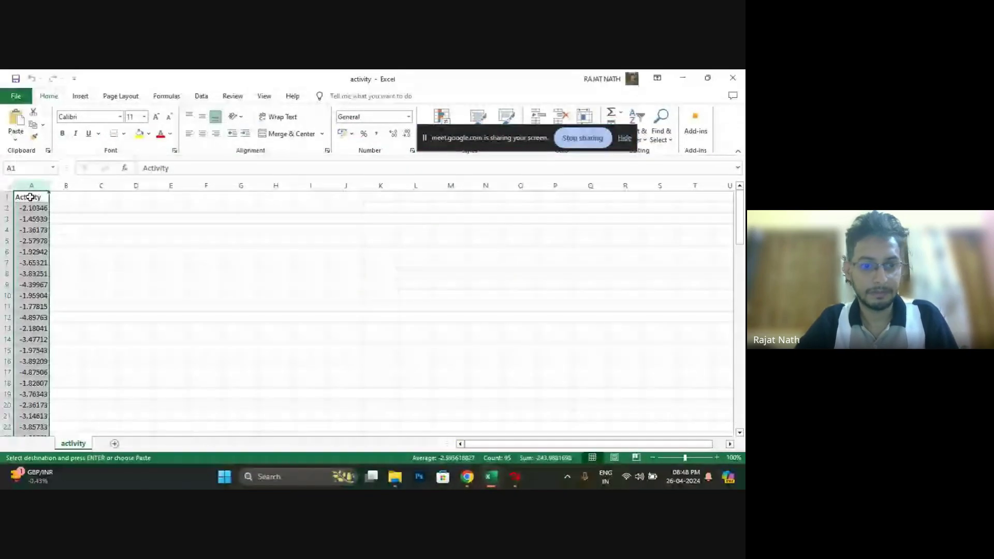
click(30, 198)
key(ctrl+v)
click(68, 430)
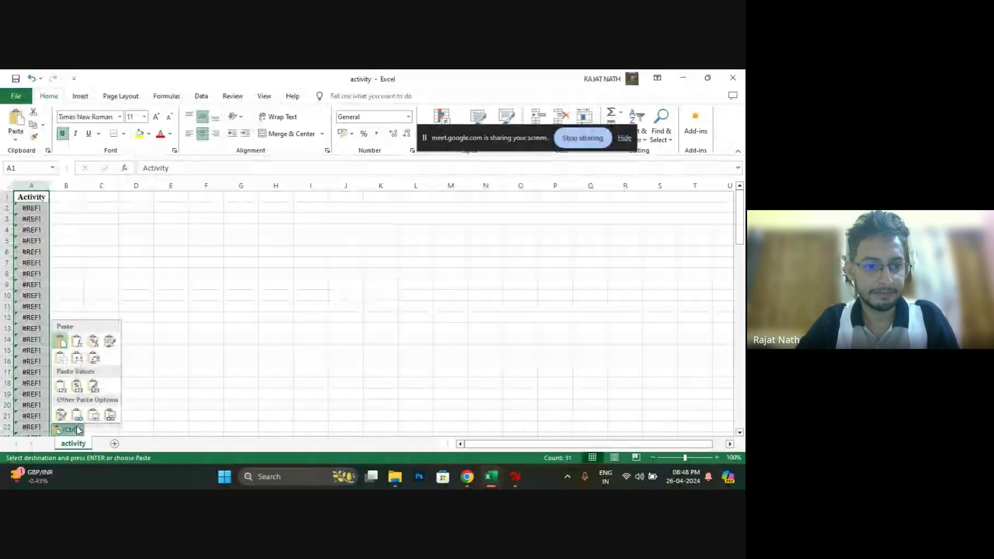
click(61, 387)
Clear all of column A in the activity file, including the leftover values below row 31.
scroll(153, 327, down, 8)
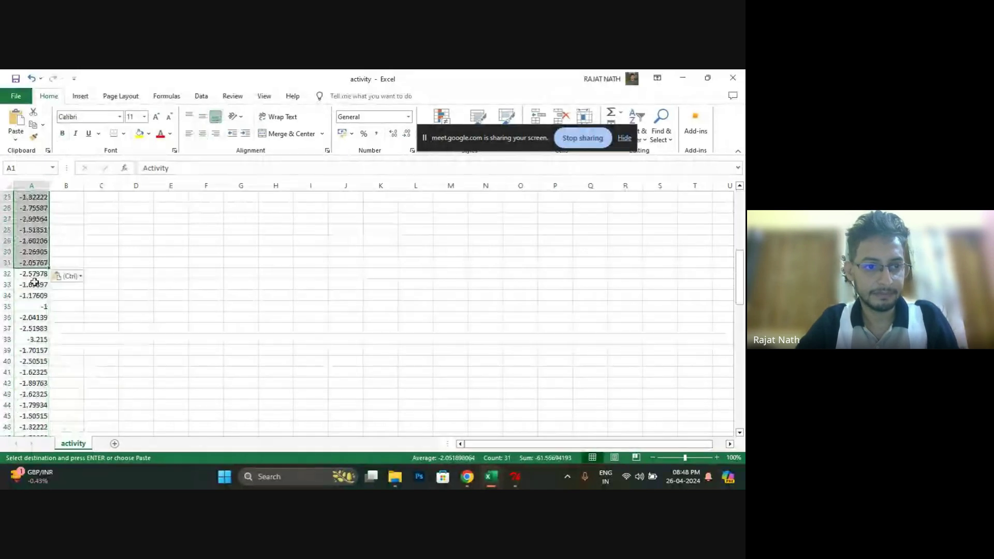
key(ctrl+shift+Down)
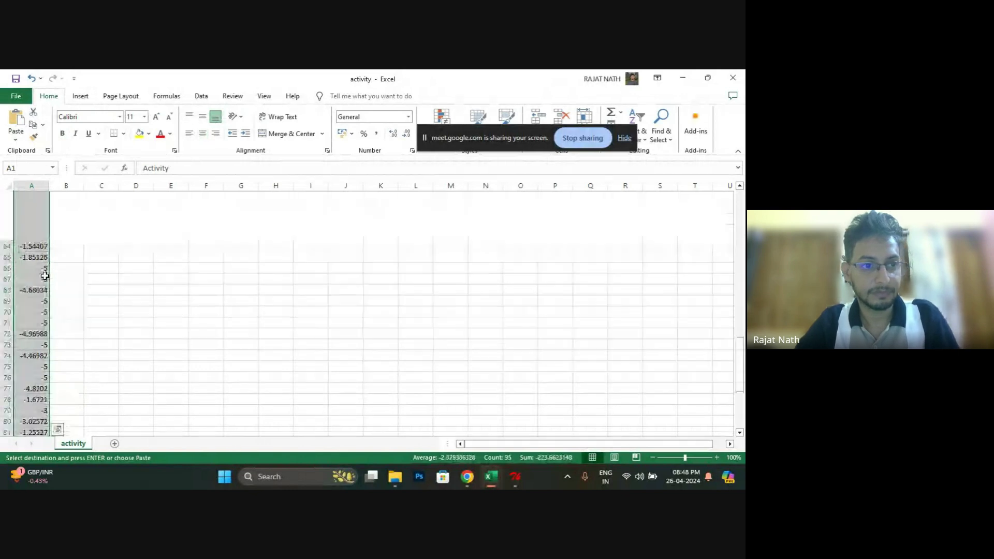
key(ctrl+z)
click(33, 195)
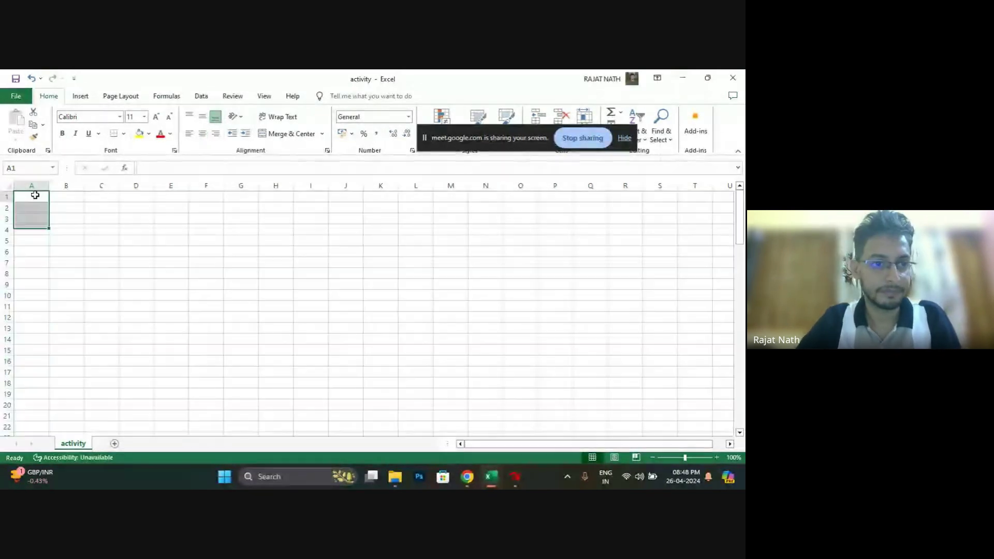
right_click(34, 198)
key(Escape)
Copy the Activity cells O1:O31 from the QSAR EGFR workbook again and paste them into the empty activity file as values only.
mouse_move(492, 486)
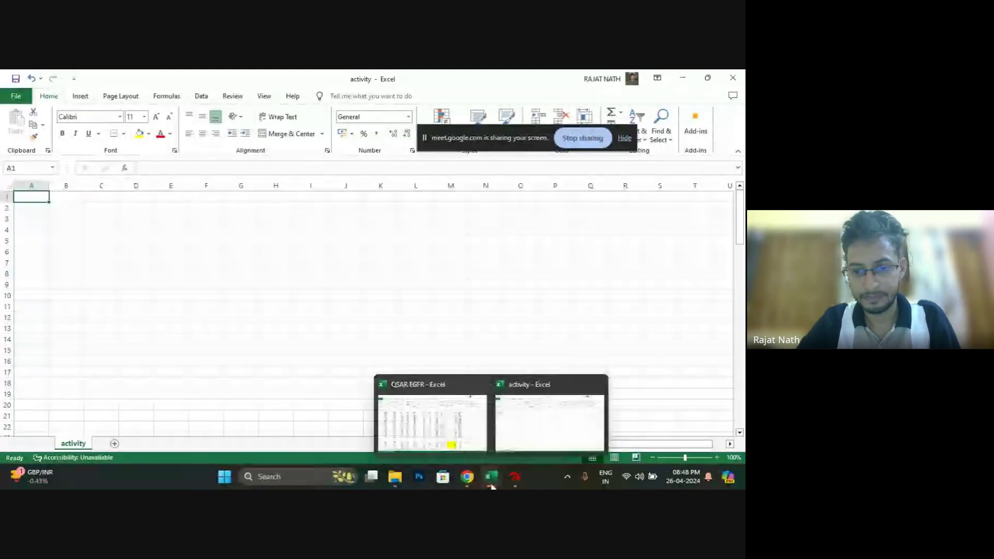
click(477, 422)
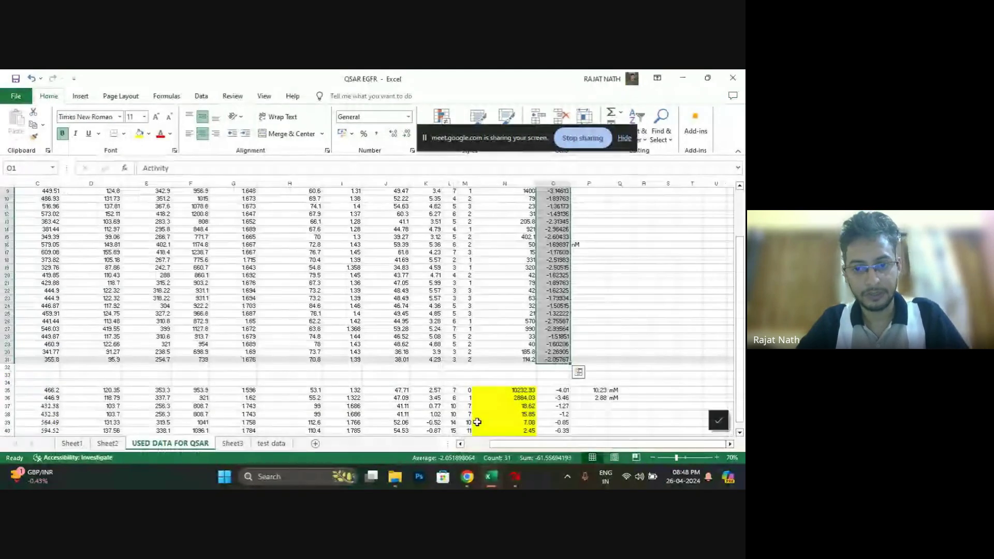
key(ctrl+c)
mouse_move(515, 480)
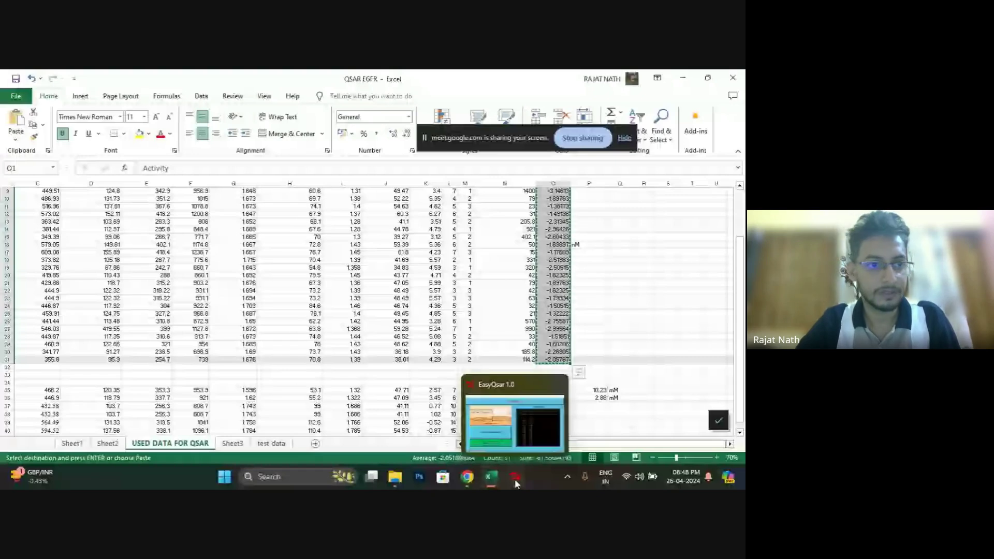
key(alt+Tab)
key(ctrl+v)
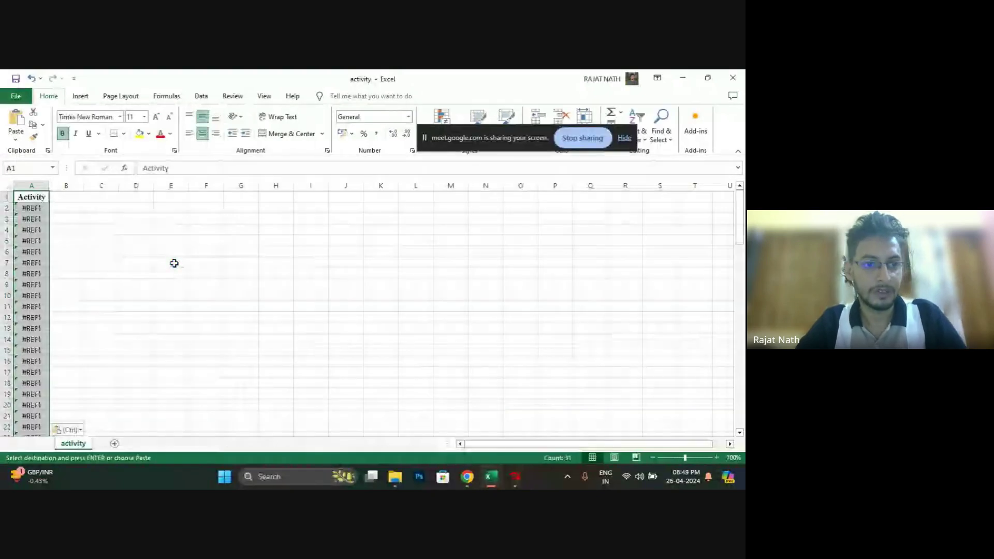
click(75, 430)
click(61, 390)
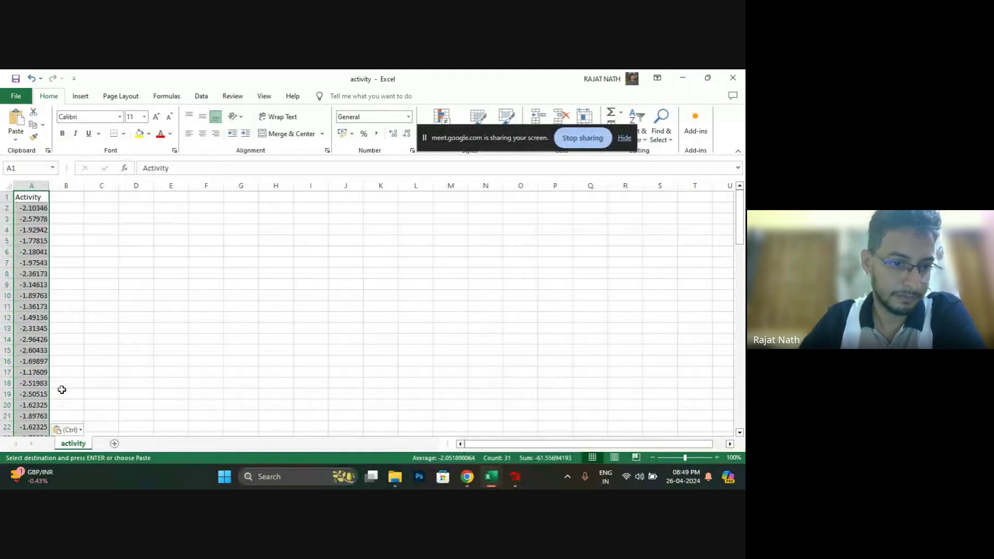
Close activity.csv, saving the changes and keeping the comma-delimited CSV format.
click(733, 77)
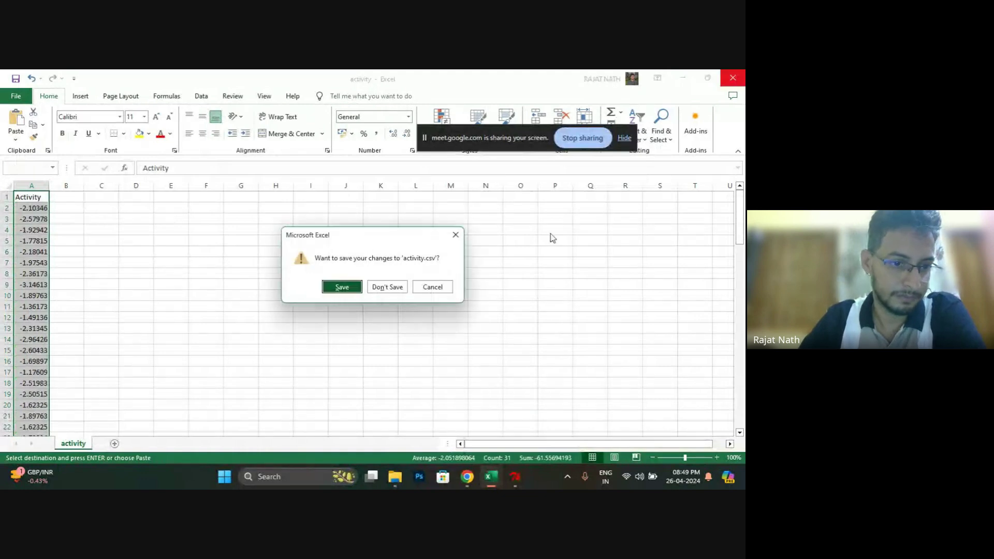
click(349, 288)
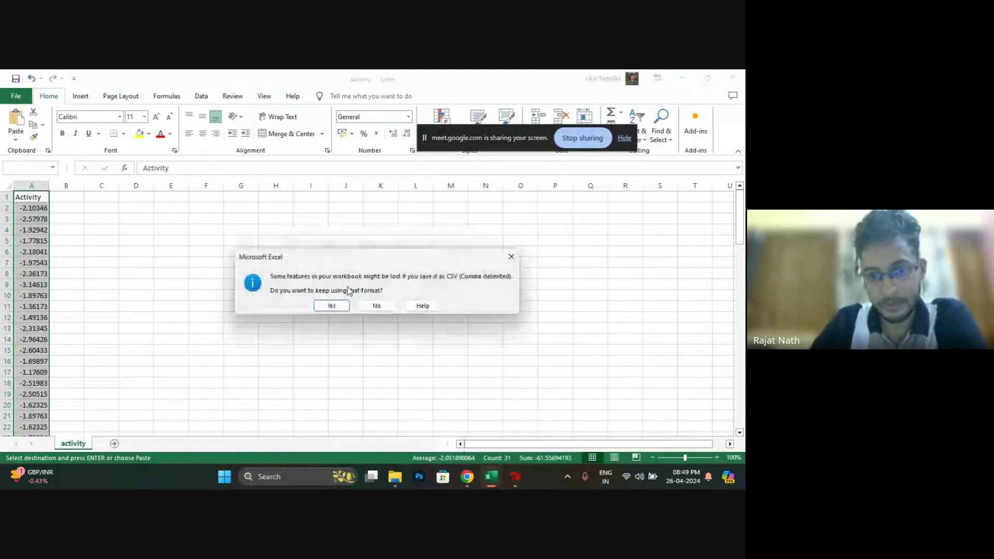
key(Return)
Switch to EasyQSAR, open the descriptor file for editing and clear all of its cells.
click(515, 477)
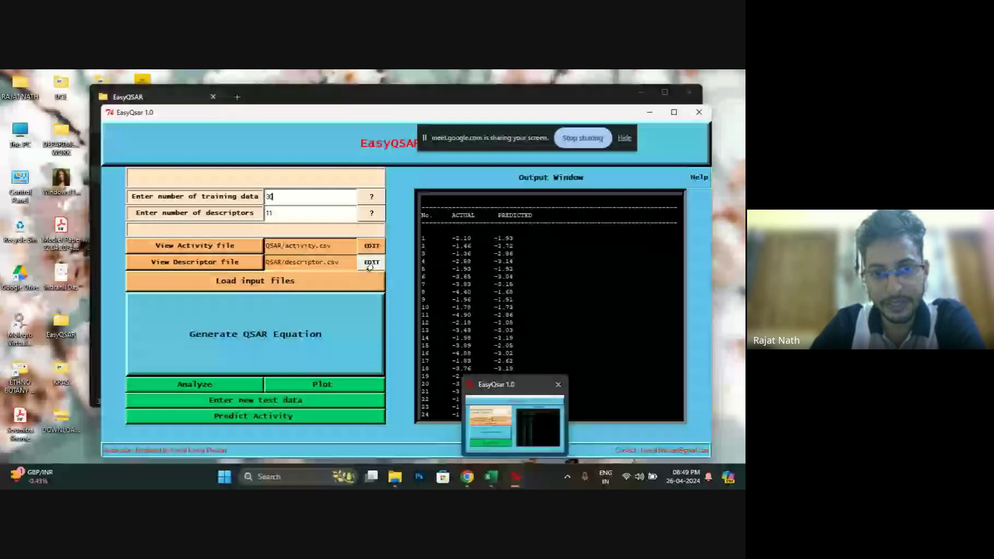
click(370, 264)
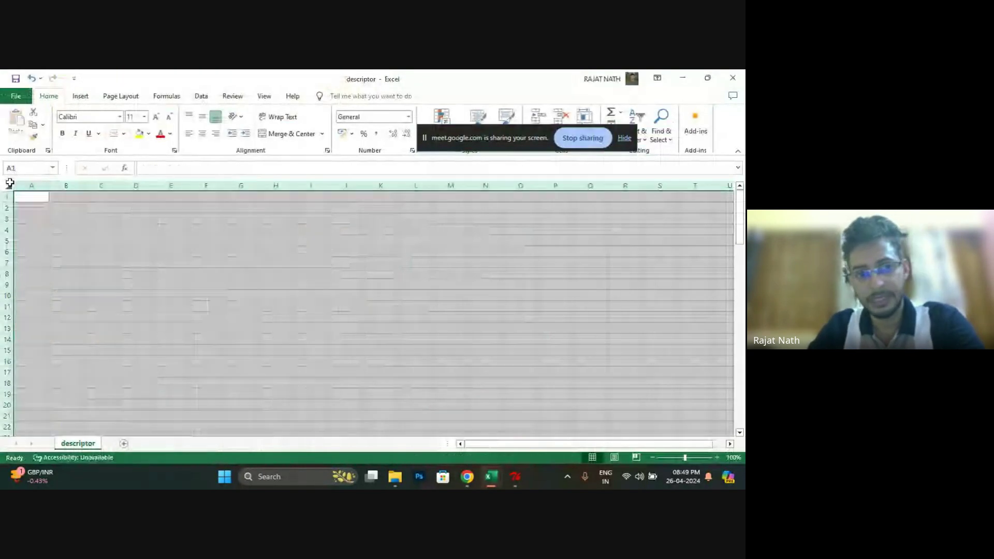
Copy the descriptor cells C1:M31 from the QSAR EGFR workbook and paste them into the empty descriptor file starting at A1.
mouse_move(496, 477)
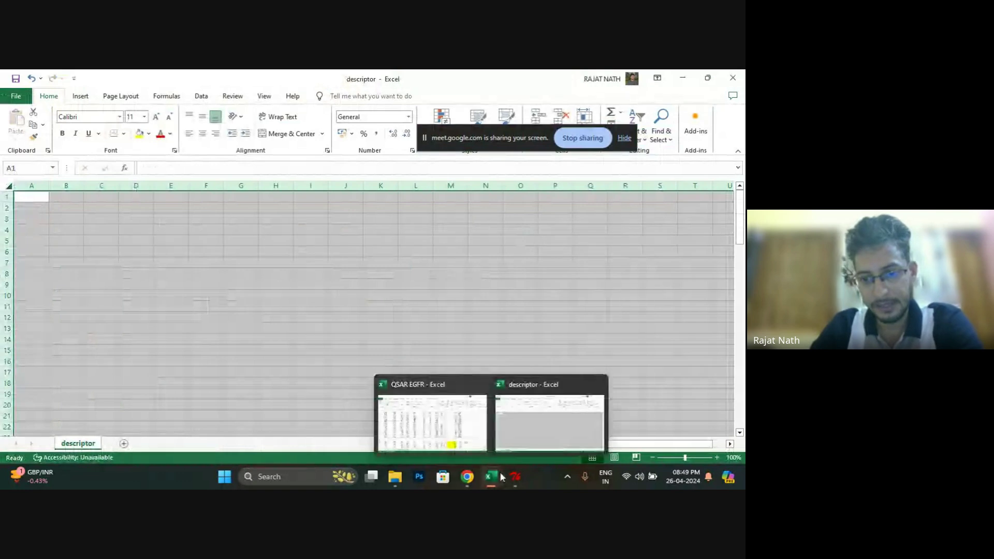
click(462, 443)
drag(236, 325, 469, 421)
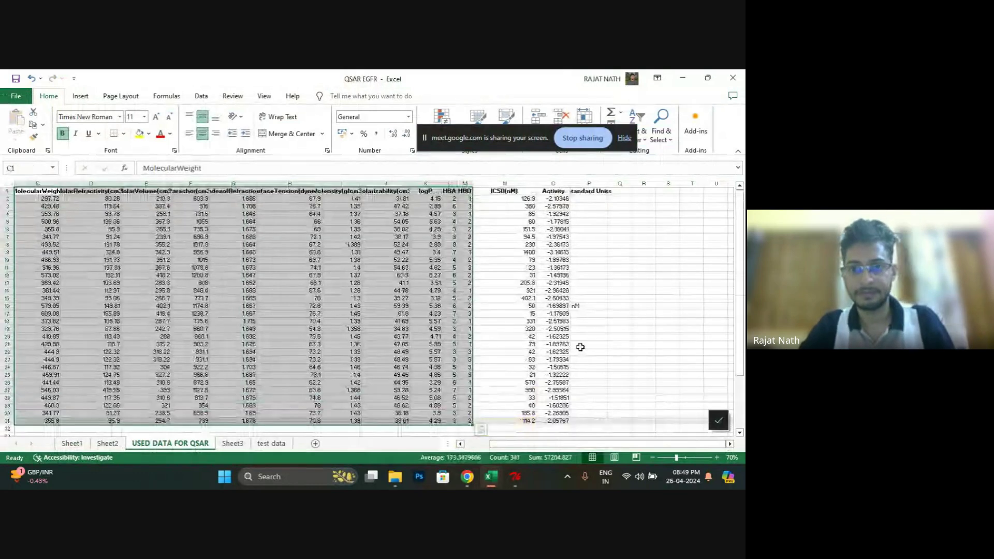
key(ctrl+c)
mouse_move(489, 480)
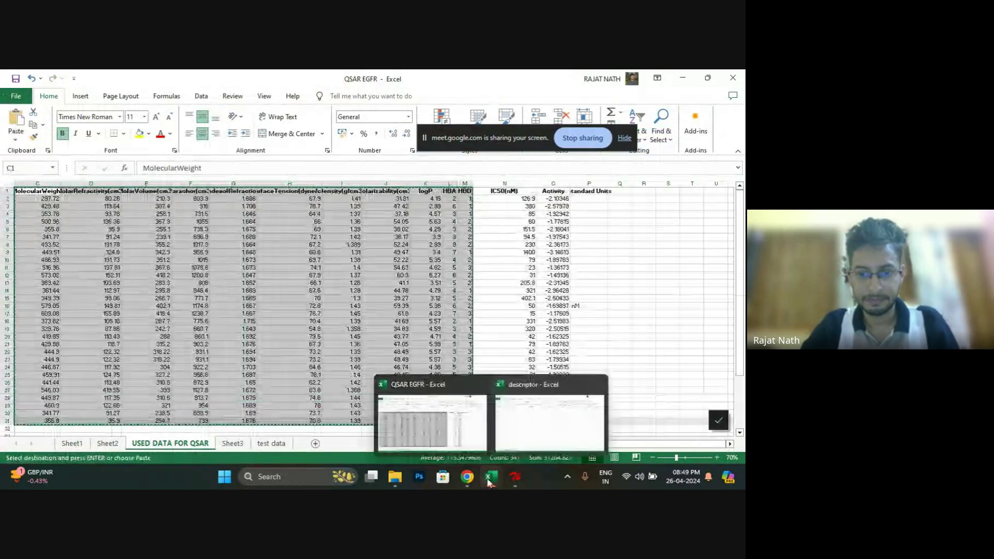
click(549, 422)
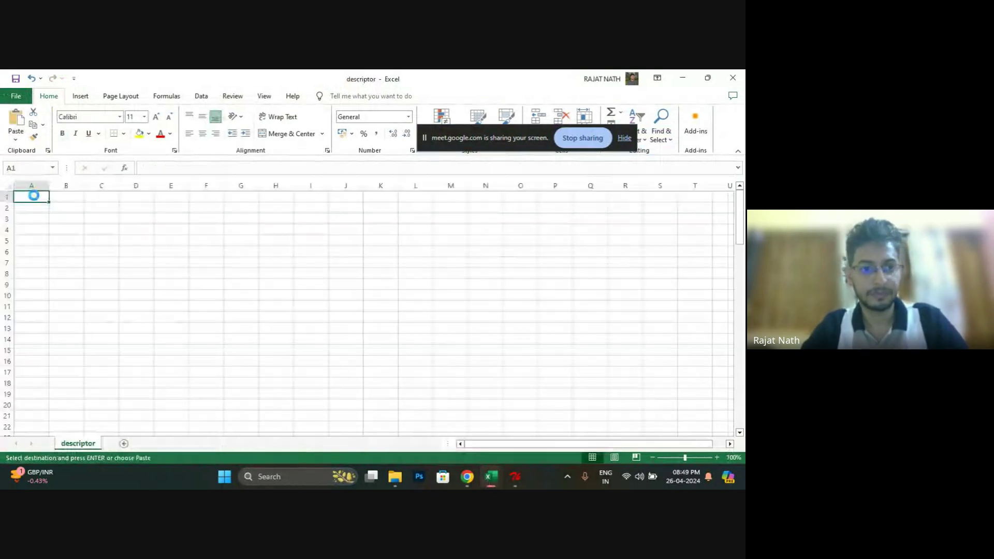
key(ctrl+v)
Close descriptor.csv, saving the changes and keeping the comma-delimited CSV format.
key(alt+F4)
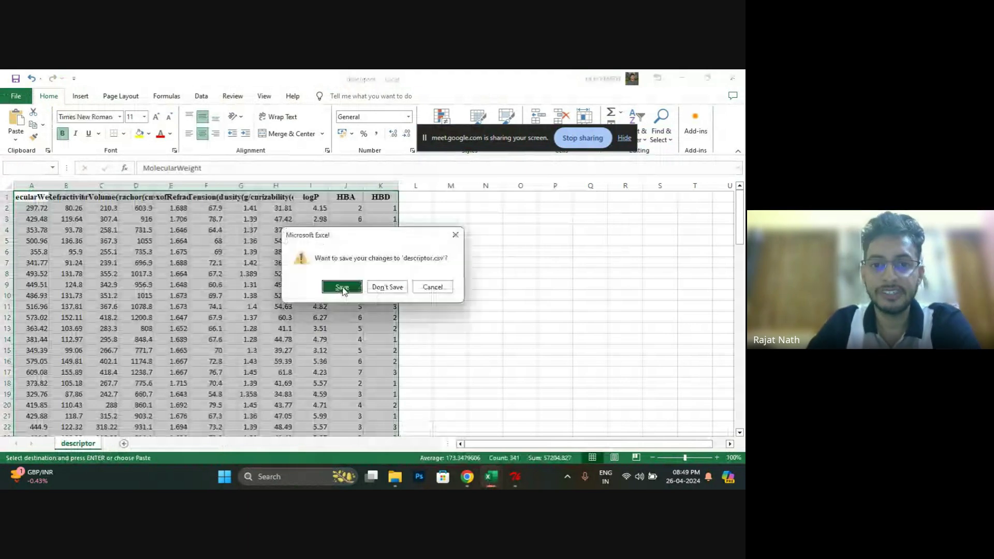
click(344, 284)
click(339, 306)
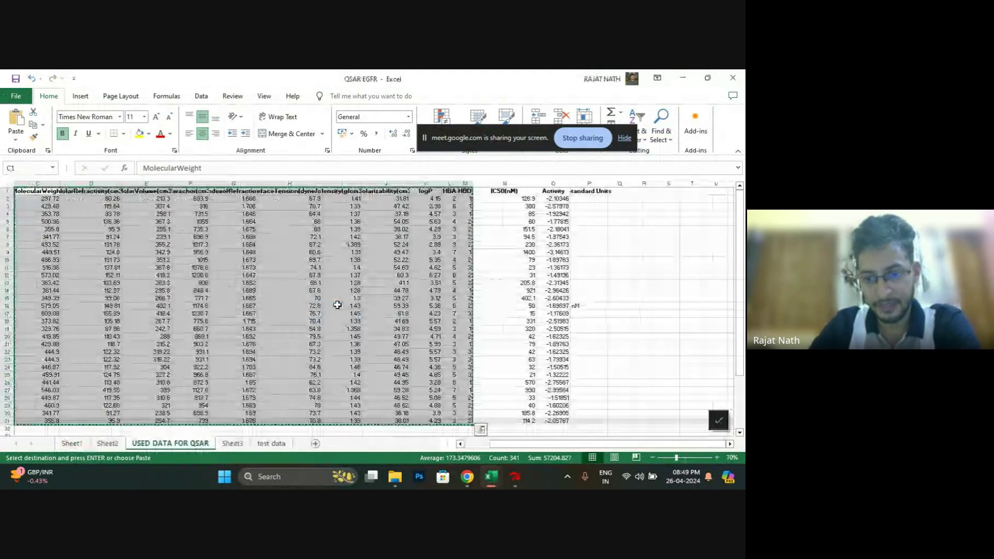
Return to EasyQSAR, load the updated input files and run the statistical analysis.
key(alt+Tab)
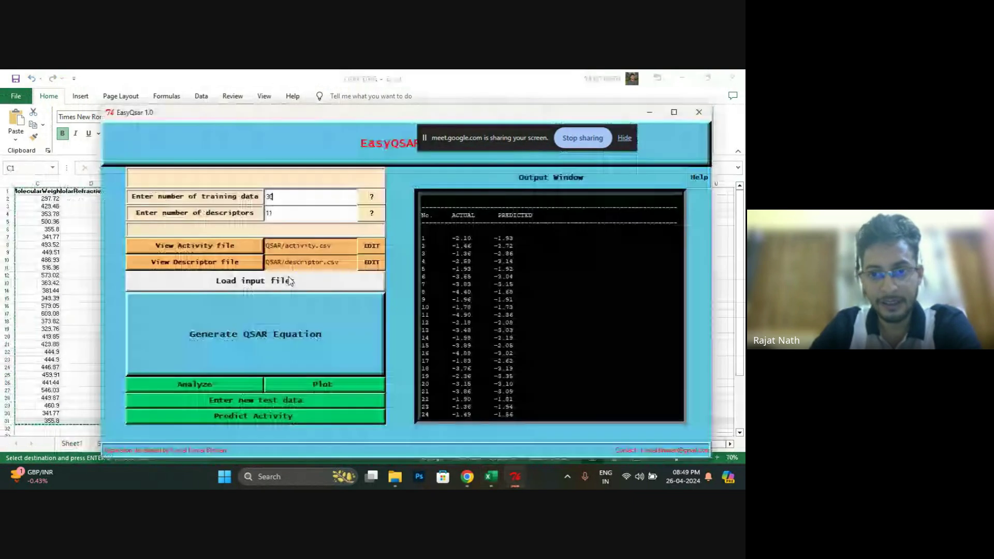
click(290, 280)
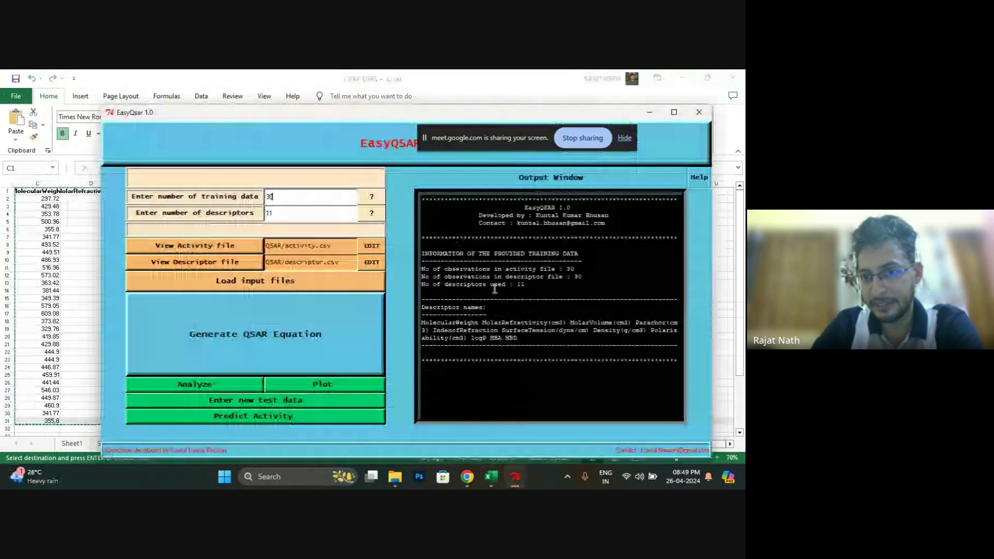
click(217, 385)
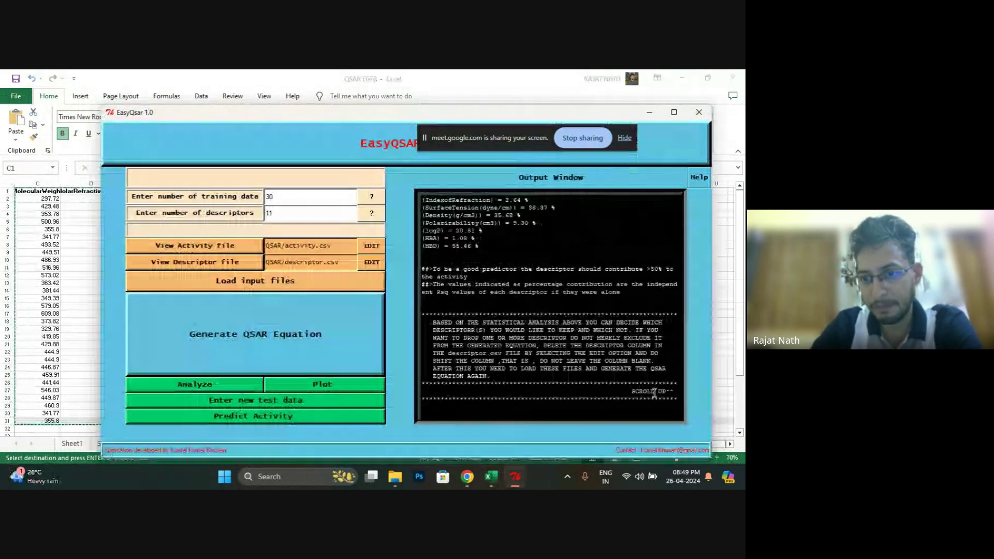
Review the analysis statistics, highlight the Rsq value, and plot actual against predicted activity, minimizing the plot window.
scroll(651, 382, up, 5)
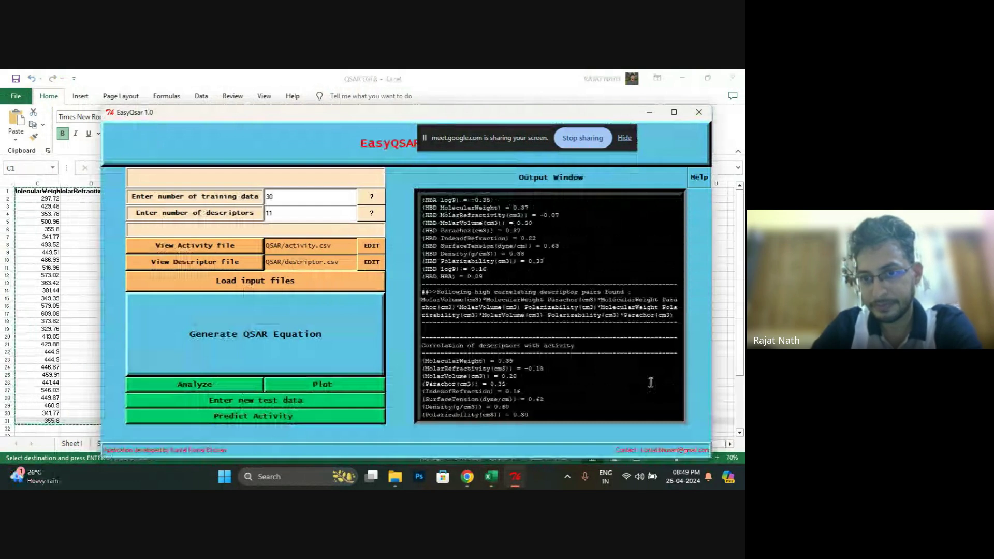
scroll(651, 382, up, 10)
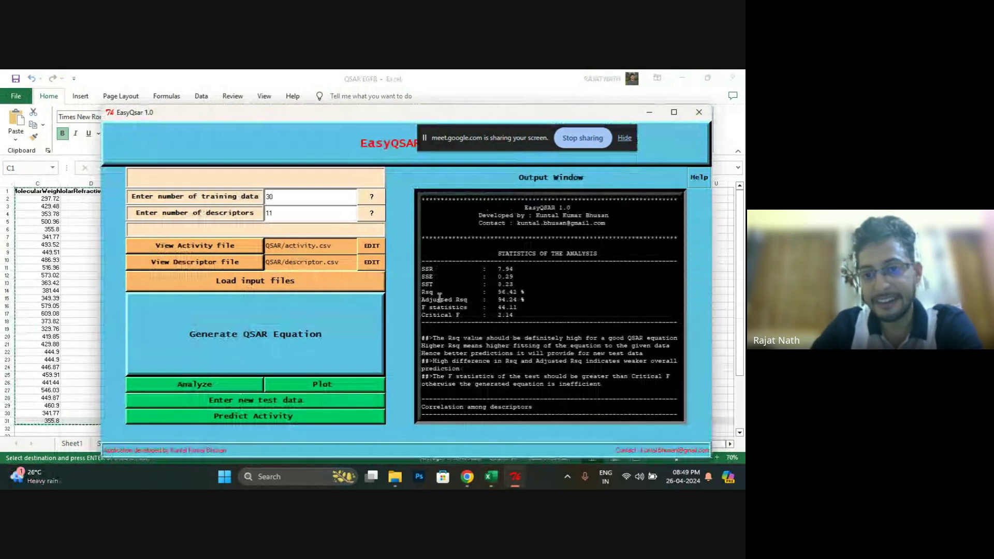
drag(496, 294, 526, 293)
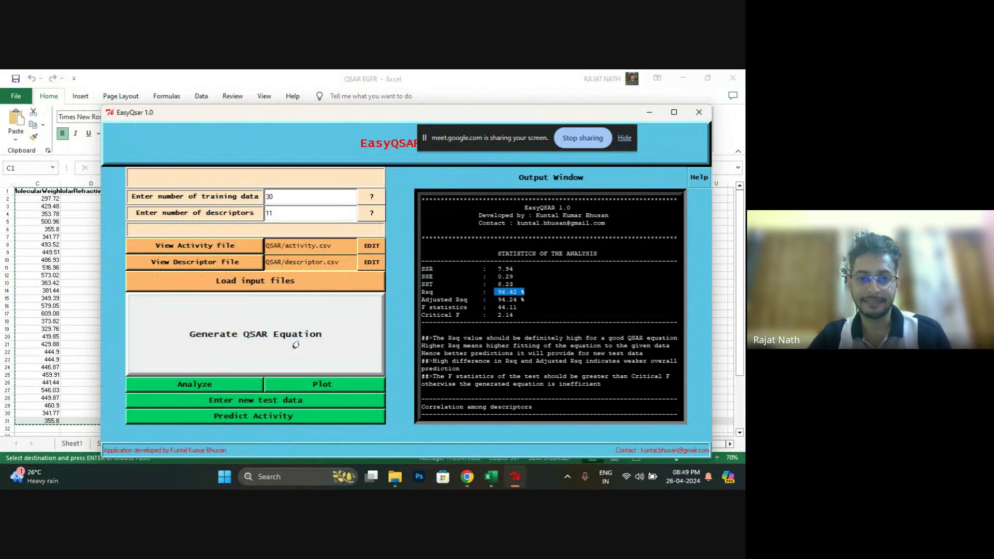
click(318, 384)
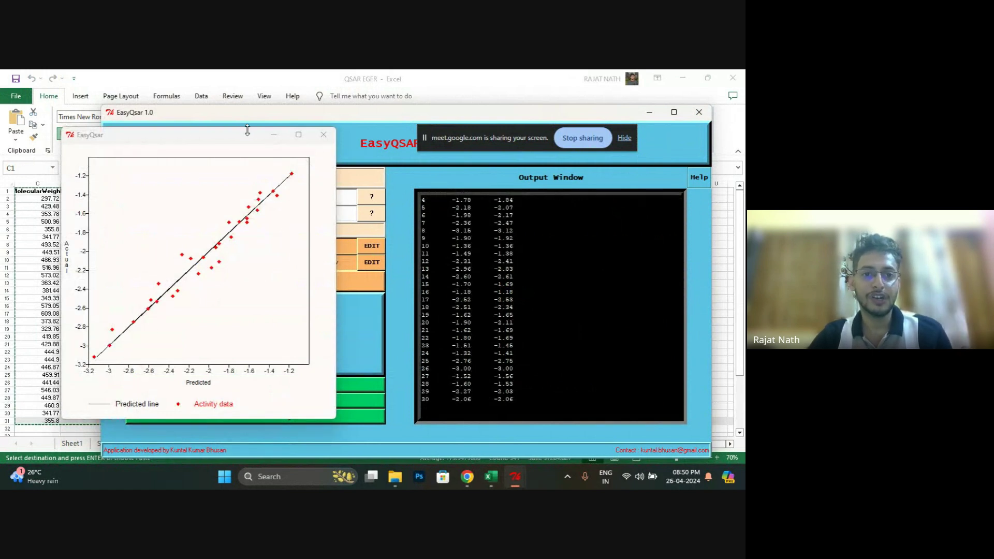
click(275, 136)
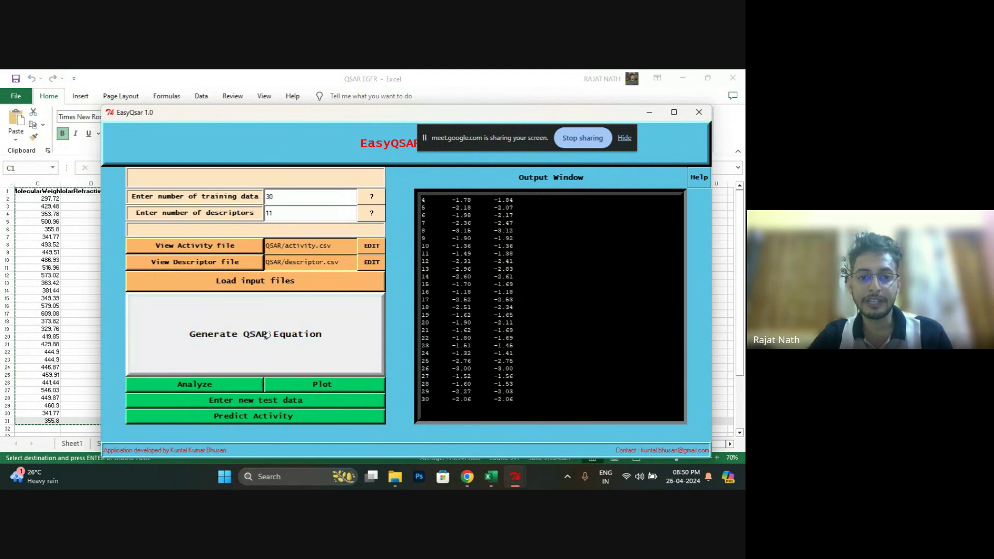
Generate the QSAR equation and select the full Activity equation text in the output.
click(234, 333)
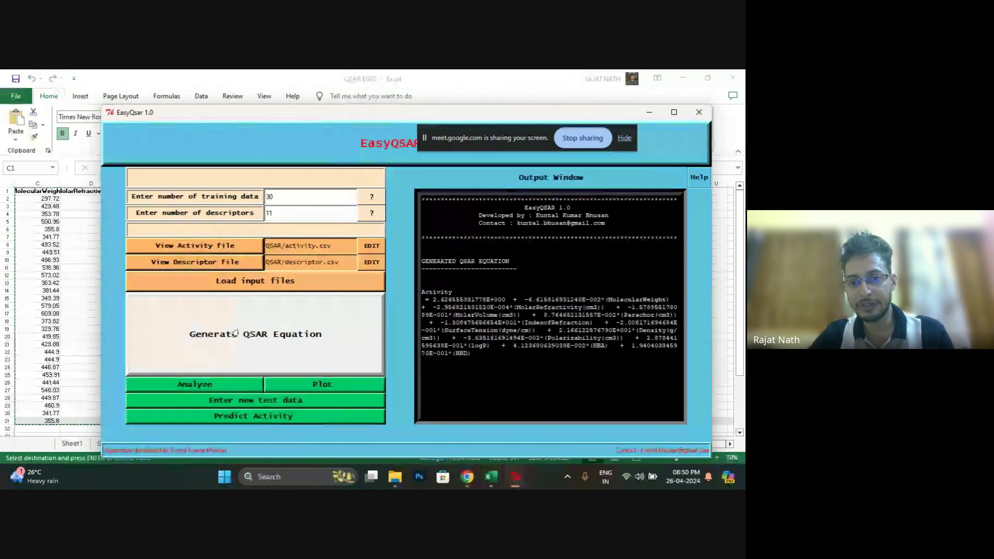
drag(471, 354, 423, 292)
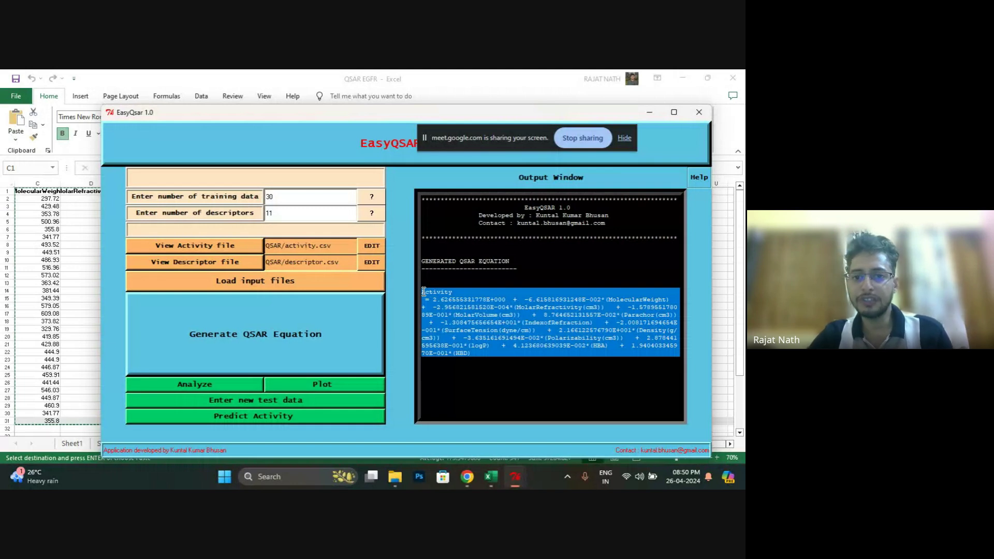
right_click(444, 302)
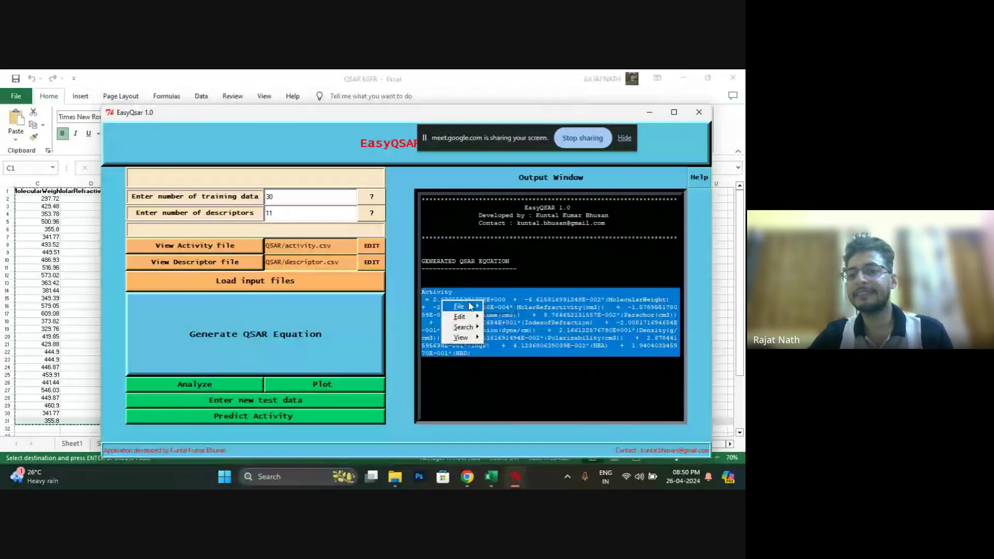
click(644, 269)
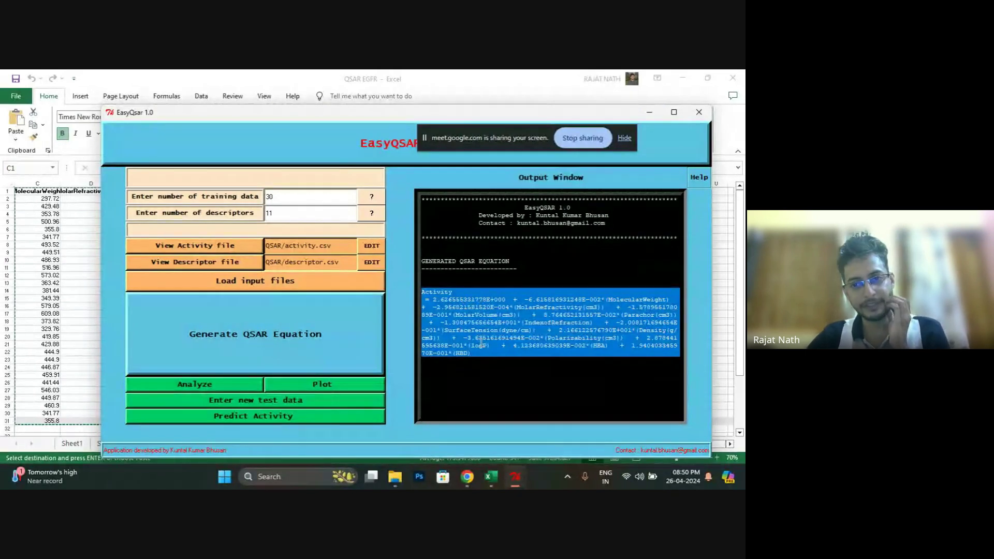
click(283, 361)
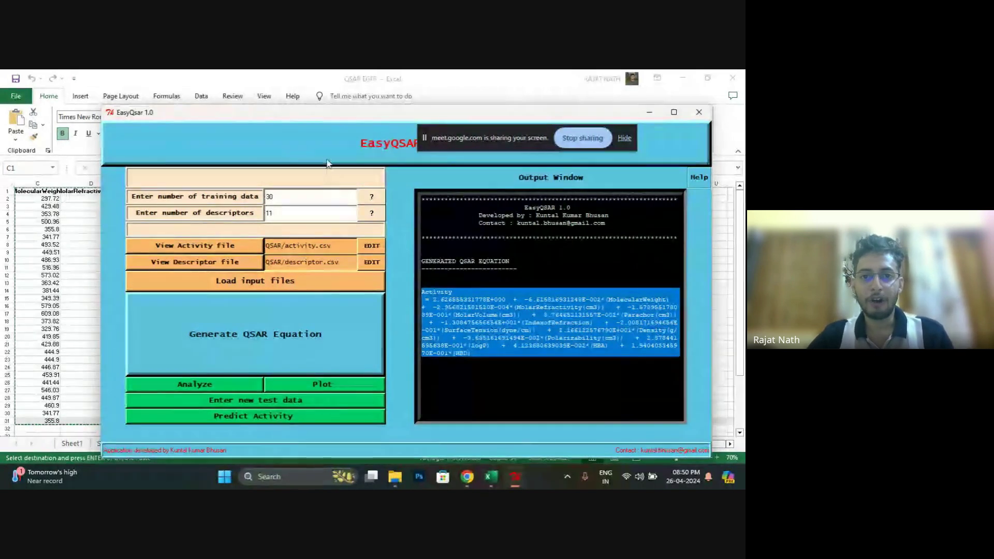
Move the EasyQSAR window up slightly and open the file for entering new test data.
drag(309, 110, 303, 98)
click(232, 376)
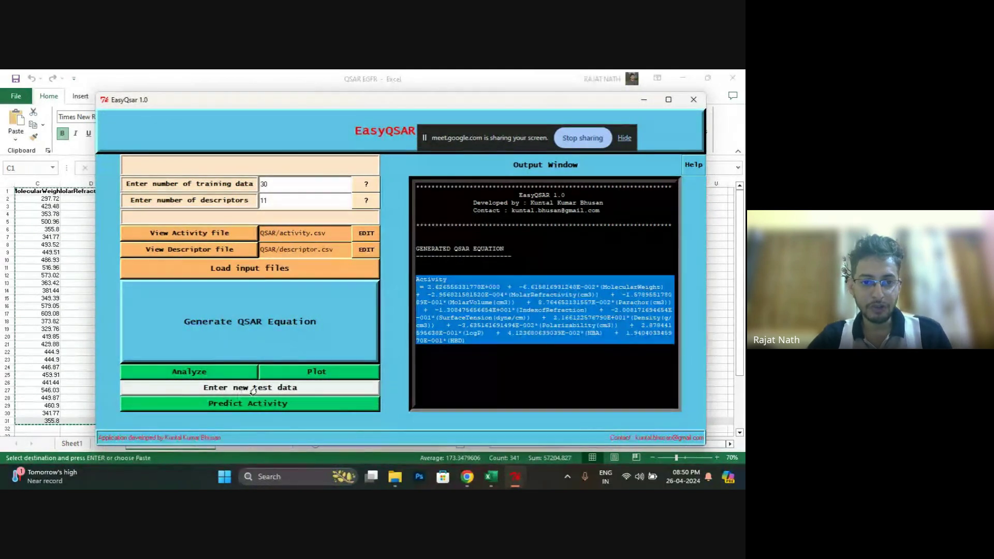
click(253, 391)
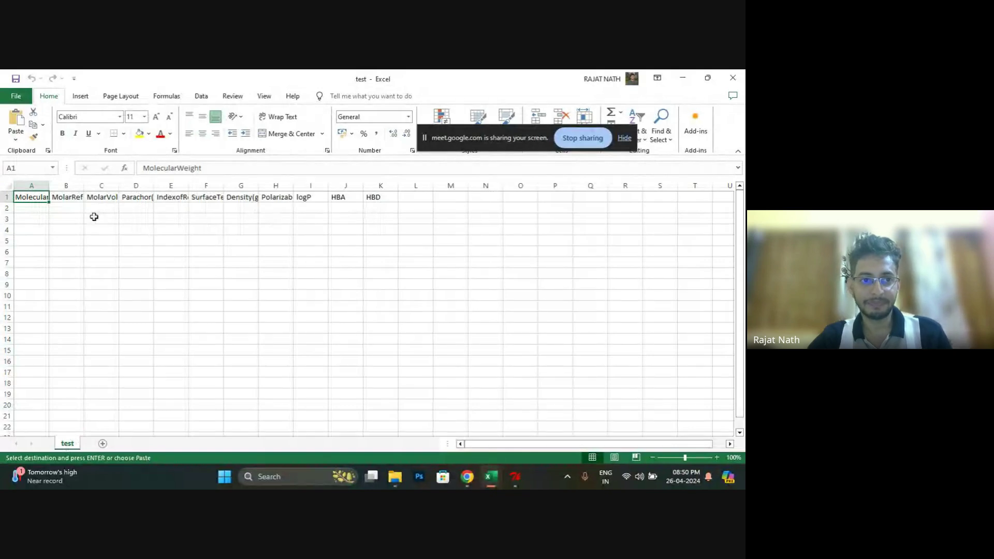
Copy the test compounds' descriptor cells C35:M41 from the QSAR EGFR workbook and paste them into the test file starting at A1.
mouse_move(489, 481)
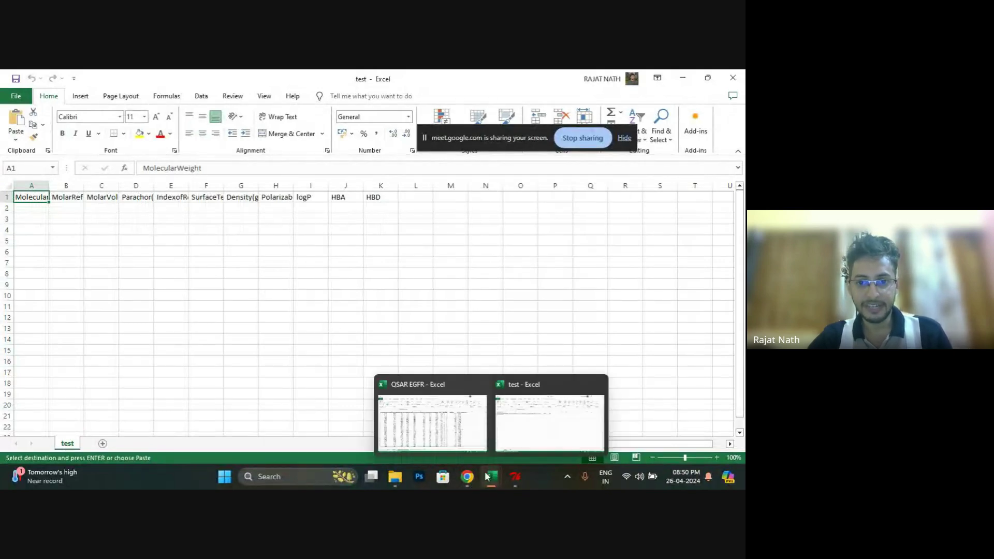
click(468, 439)
scroll(458, 338, down, 3)
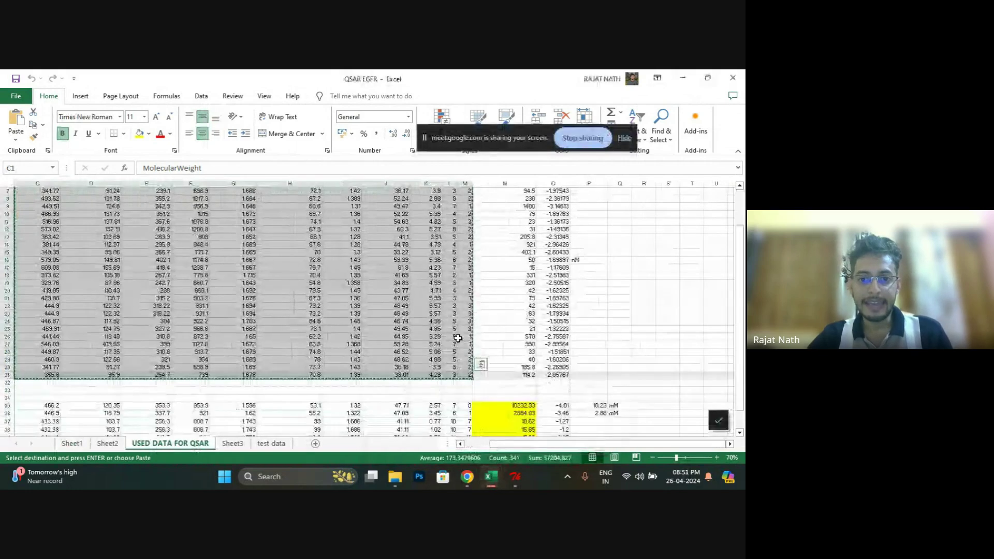
scroll(507, 446, left, 3)
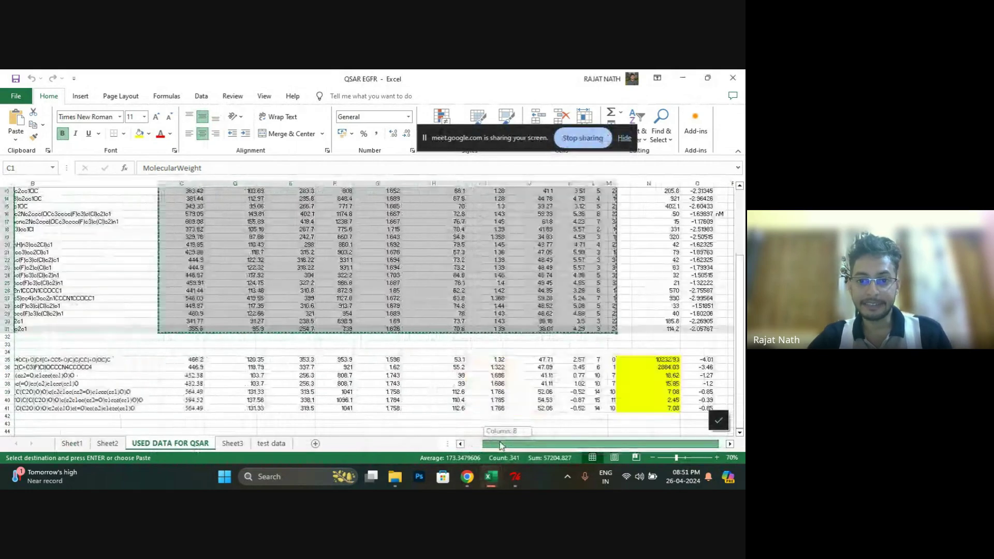
drag(314, 357, 461, 410)
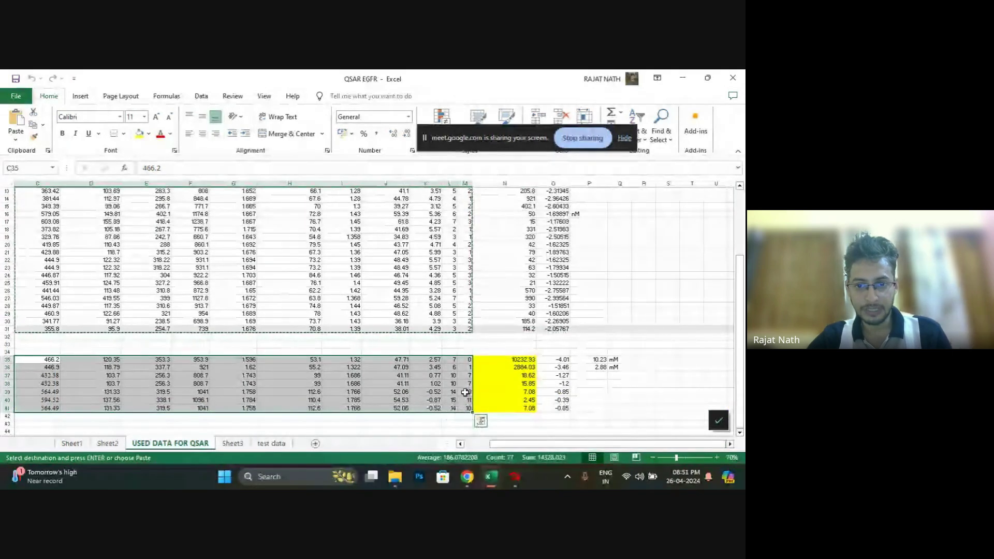
key(ctrl+c)
mouse_move(513, 475)
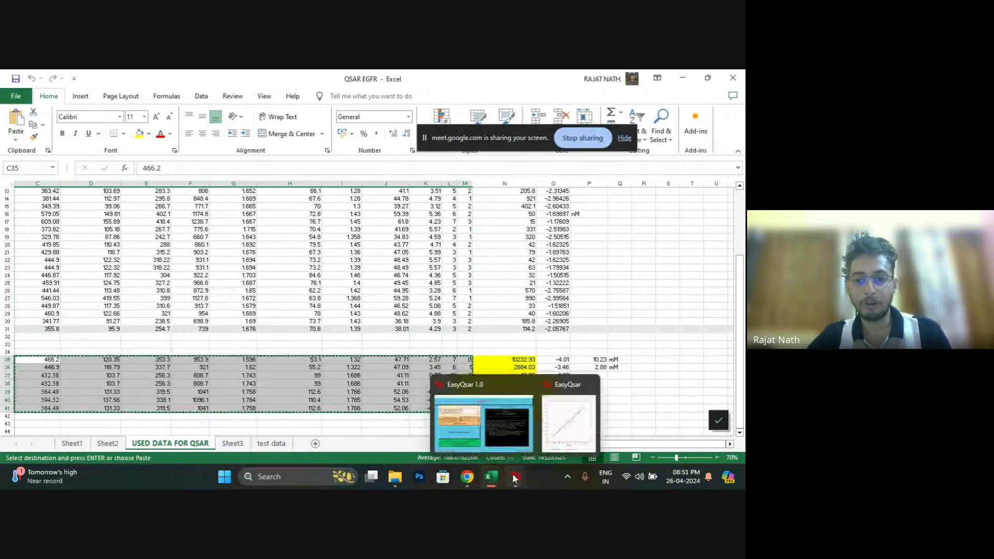
click(549, 422)
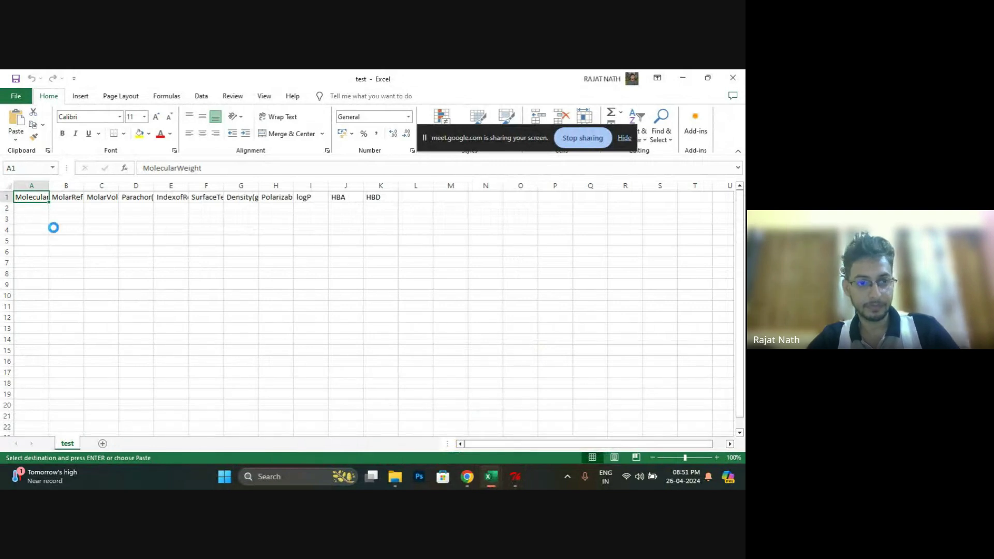
key(ctrl+v)
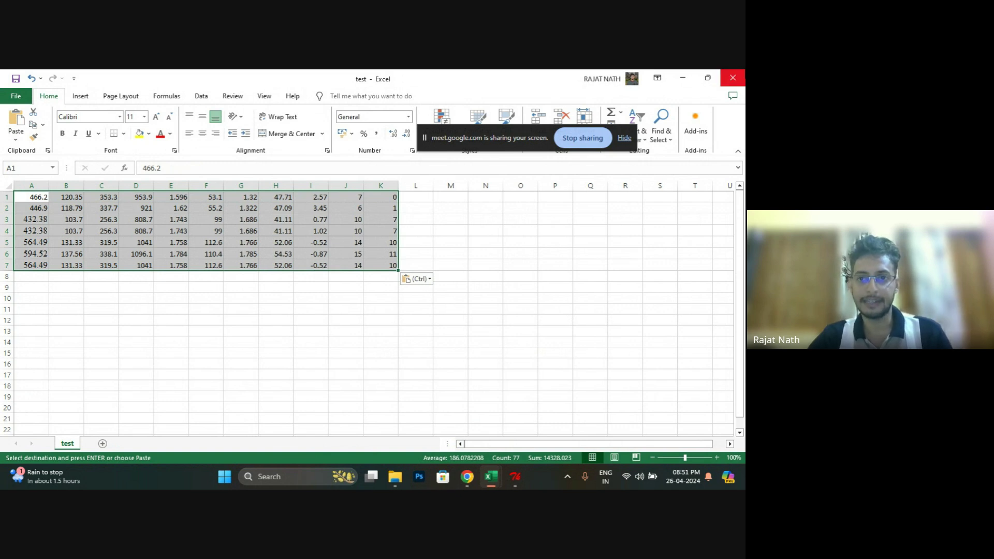
Close test.csv, saving the changes and keeping the comma-delimited CSV format.
click(733, 78)
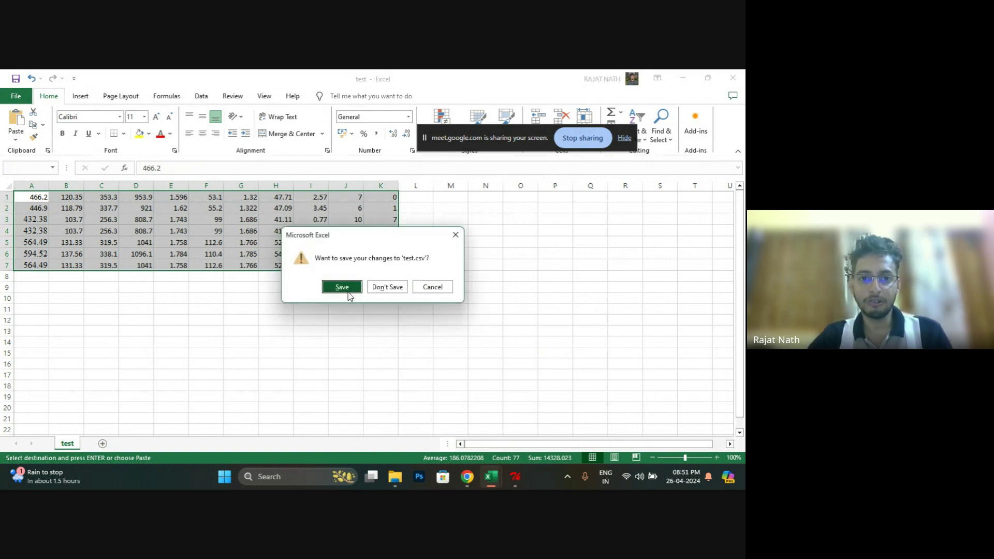
click(347, 290)
click(340, 305)
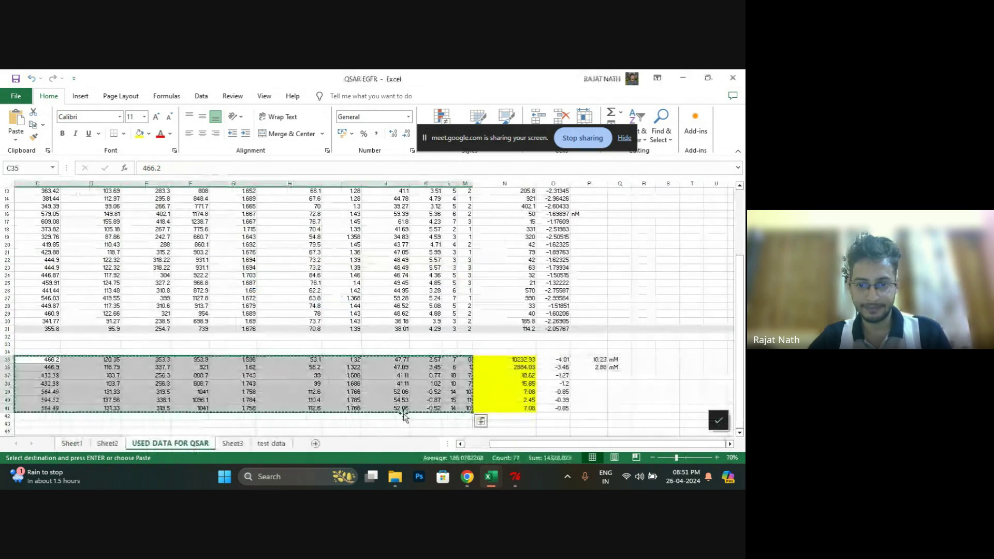
Switch back to EasyQSAR, predict the activity of the new test data and highlight the listed predictions.
mouse_move(514, 480)
click(487, 425)
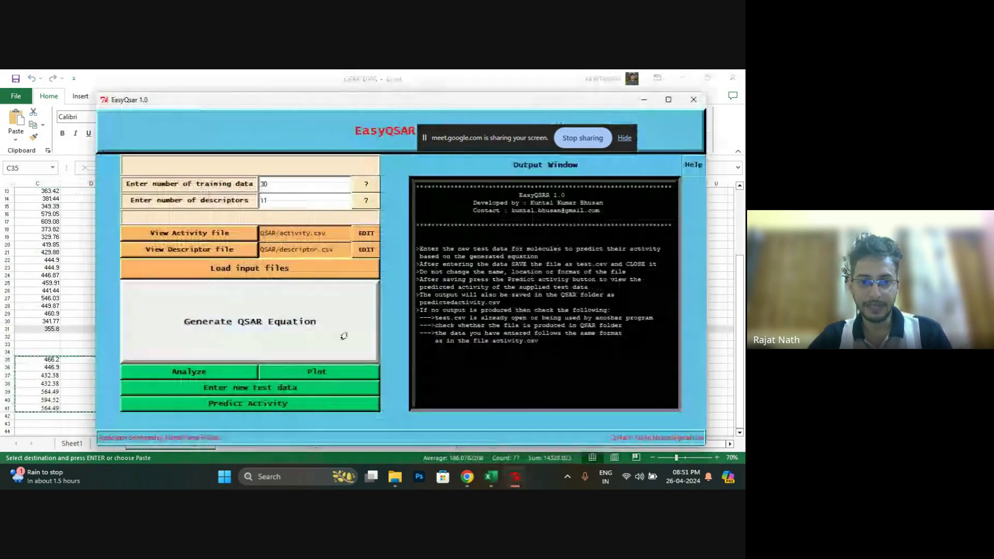
click(246, 409)
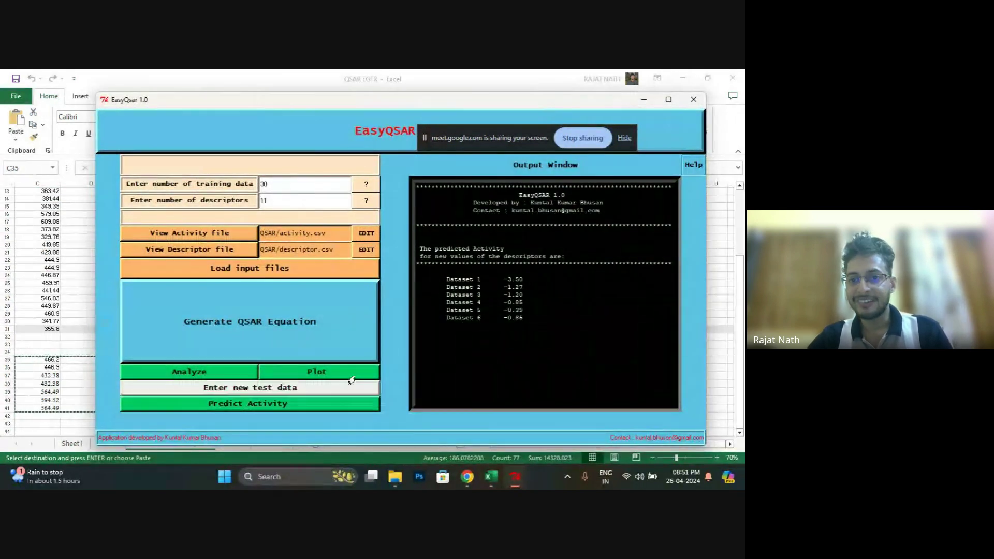
drag(477, 279, 481, 319)
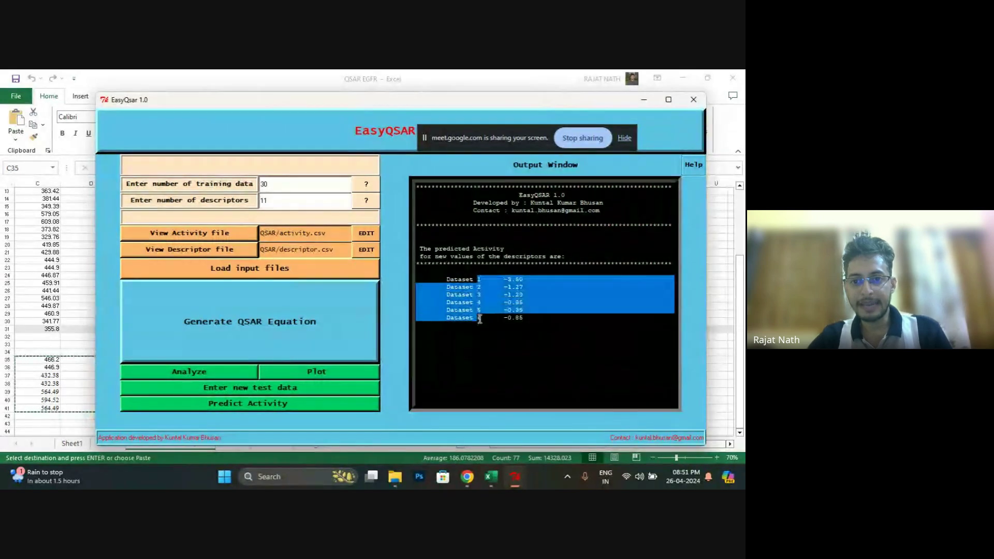
Highlight the rows of predicted activity values for the new test datasets in the output.
click(480, 319)
mouse_move(505, 276)
mouse_down()
mouse_move(523, 319)
mouse_move(507, 273)
mouse_up()
click(523, 310)
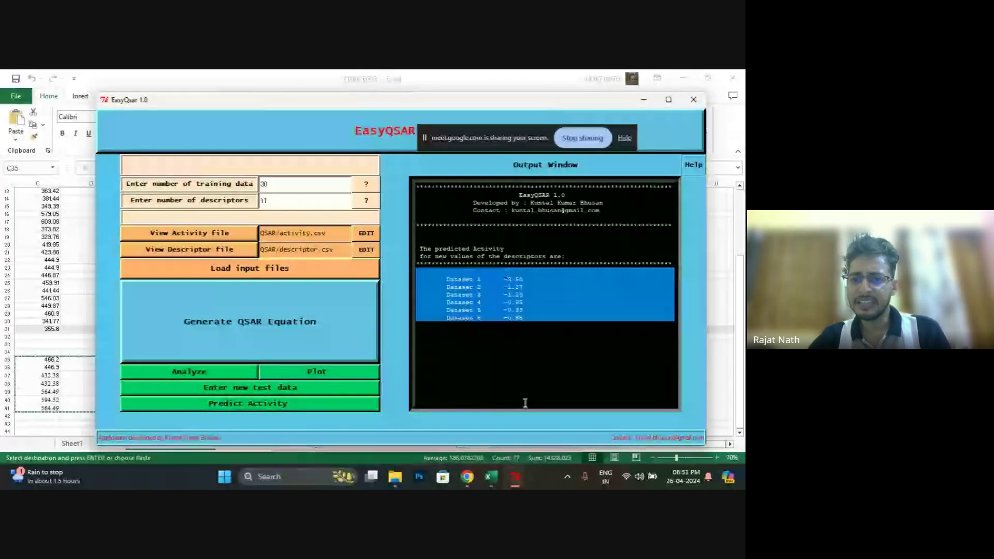
Switch to the QSAR EGFR workbook, review the activity values in O35:O41 and check the IC50 formula in N35.
click(491, 476)
drag(562, 360, 557, 405)
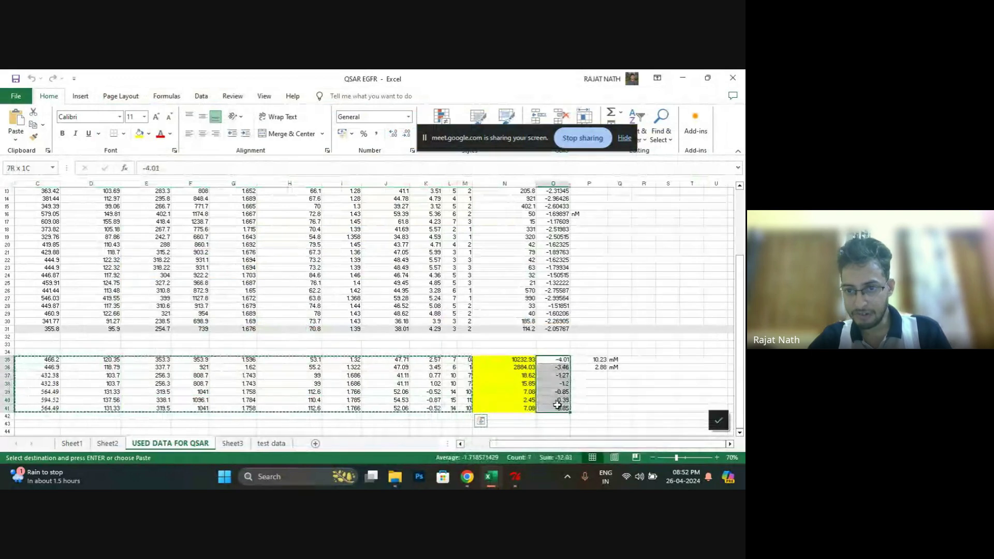
click(589, 392)
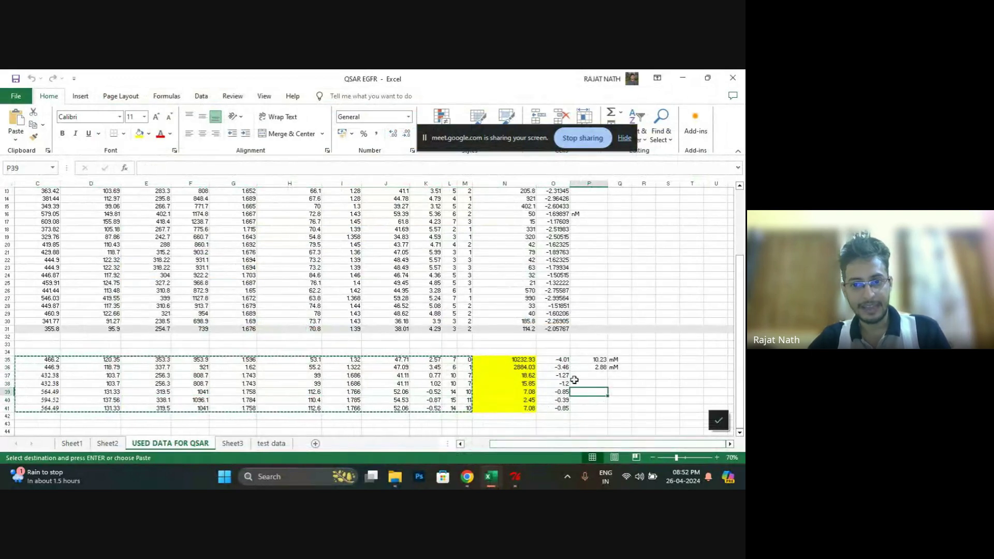
click(543, 430)
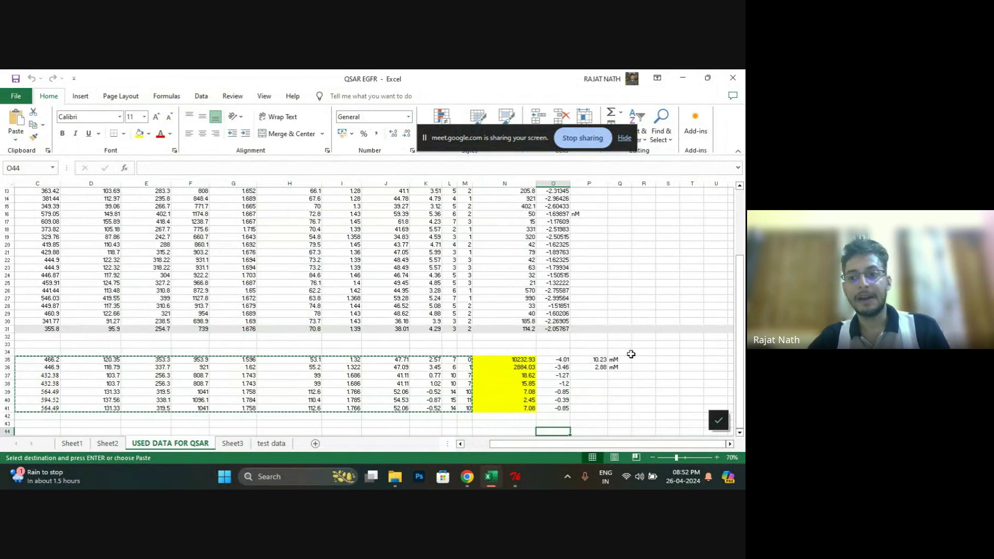
click(519, 360)
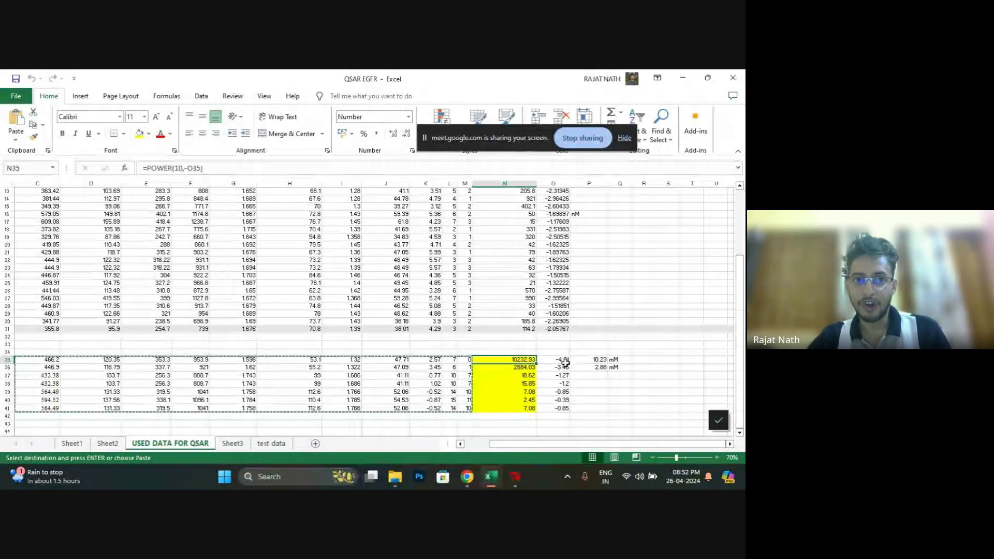
Enter the formula =POWER(10,O35) in cell P41 to convert the first test compound's activity back to IC50.
click(600, 408)
text(=)
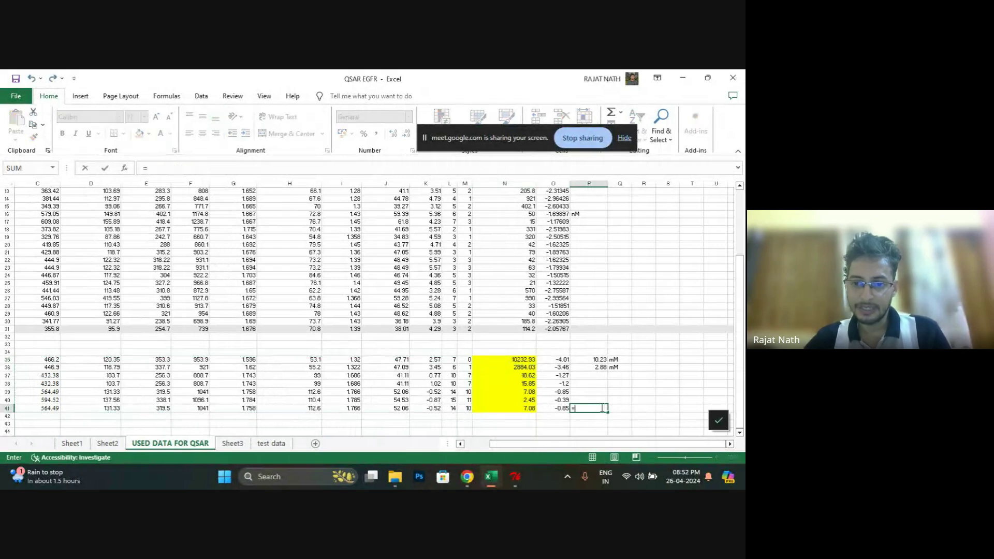
text(Pow)
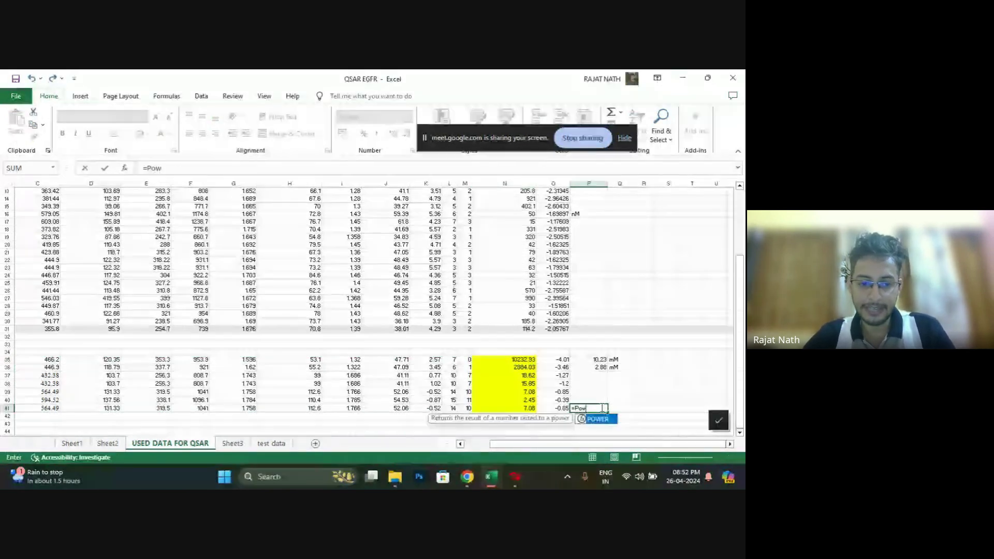
text(er)
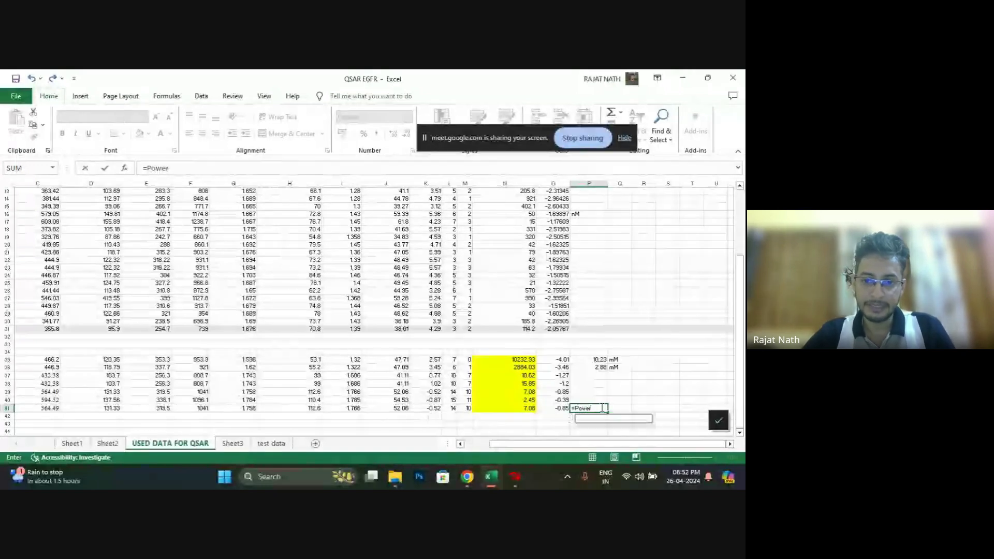
text((10)
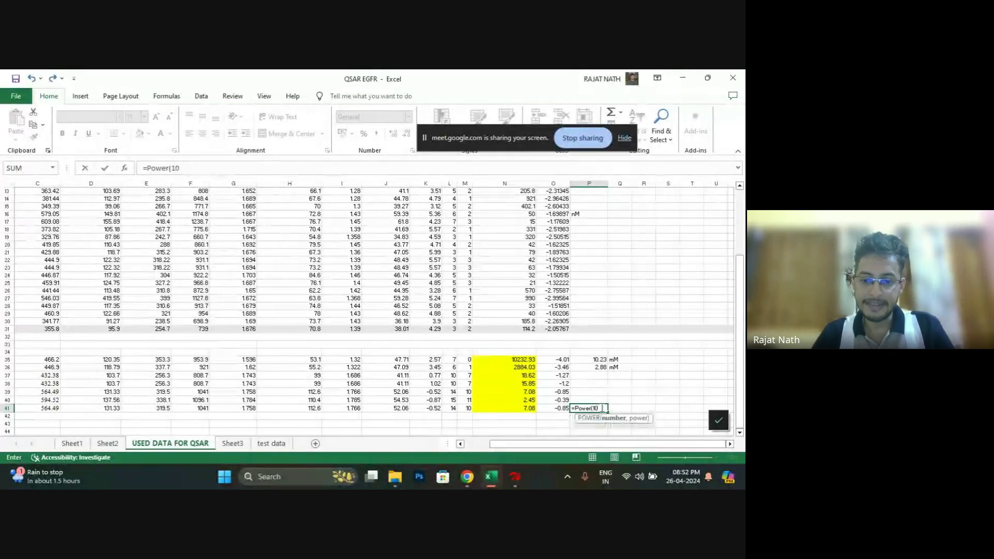
text(,)
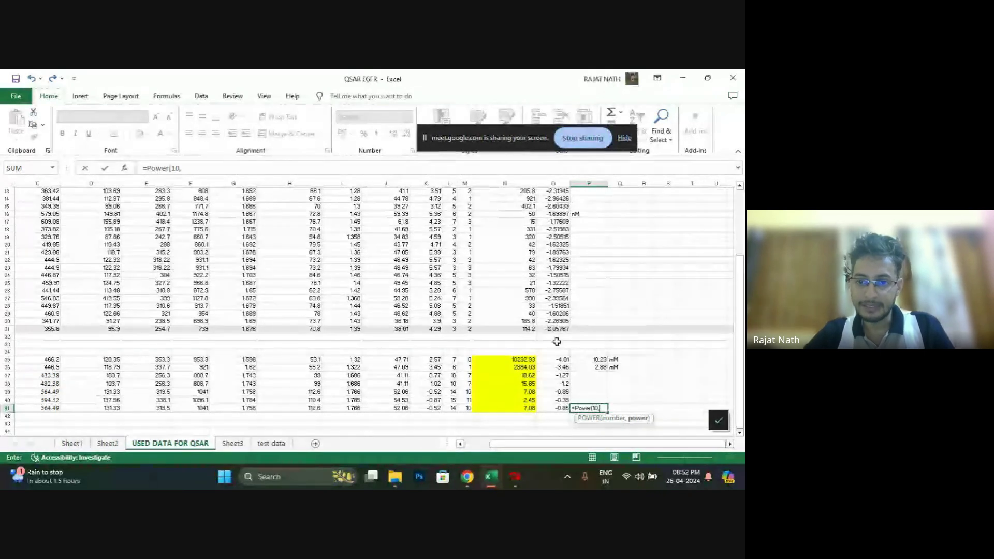
click(555, 361)
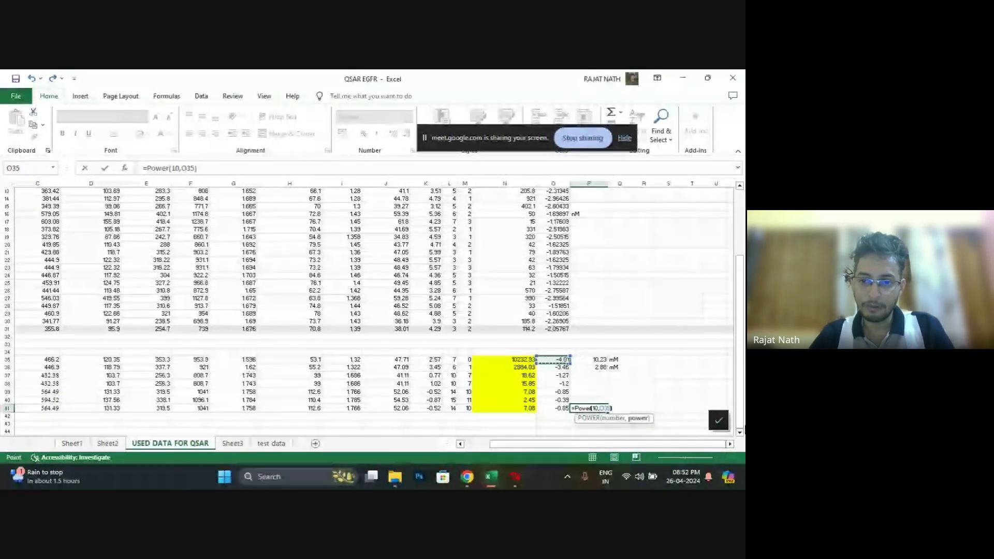
text())
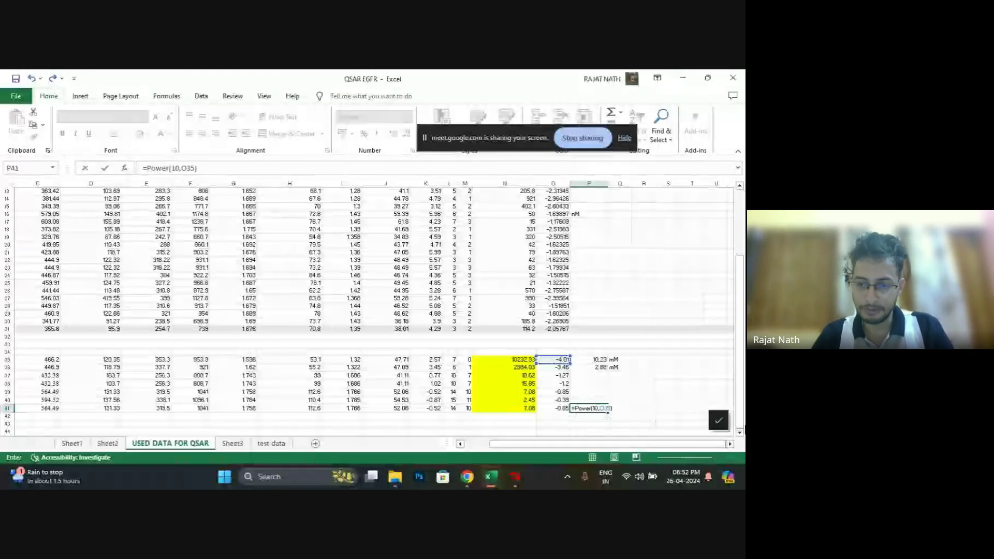
key(Return)
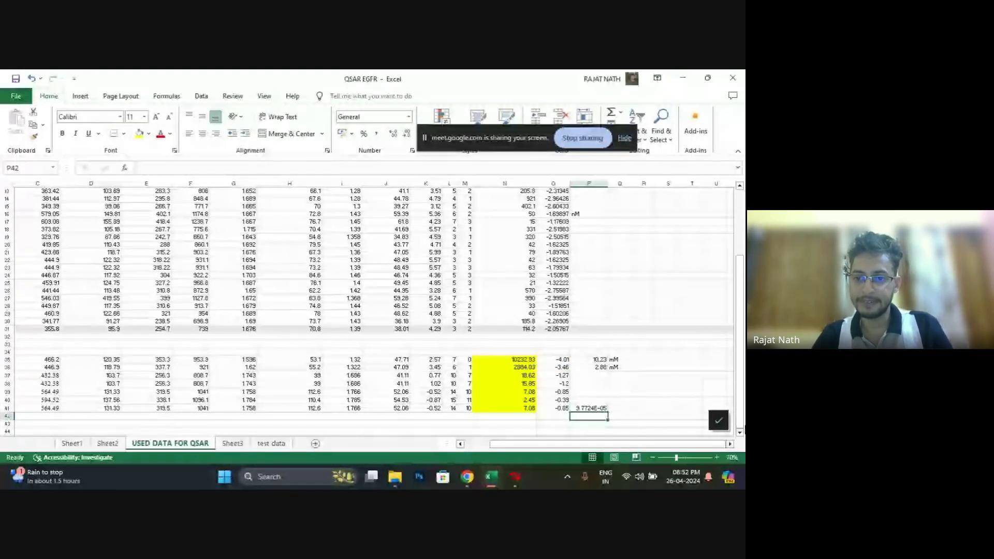
Compare P41 with the formula in N35 and correct P41 to =POWER(10,-O35).
click(589, 409)
click(515, 359)
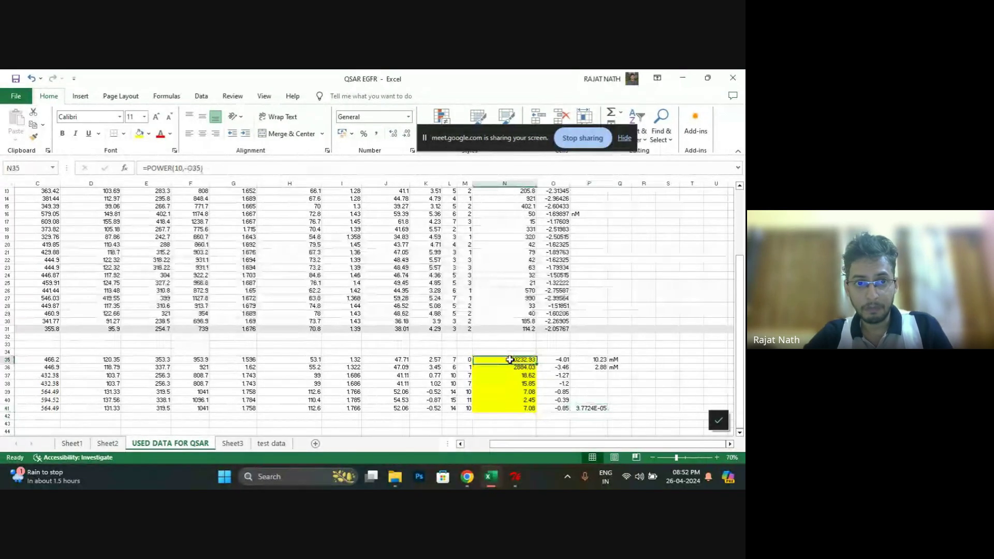
click(585, 409)
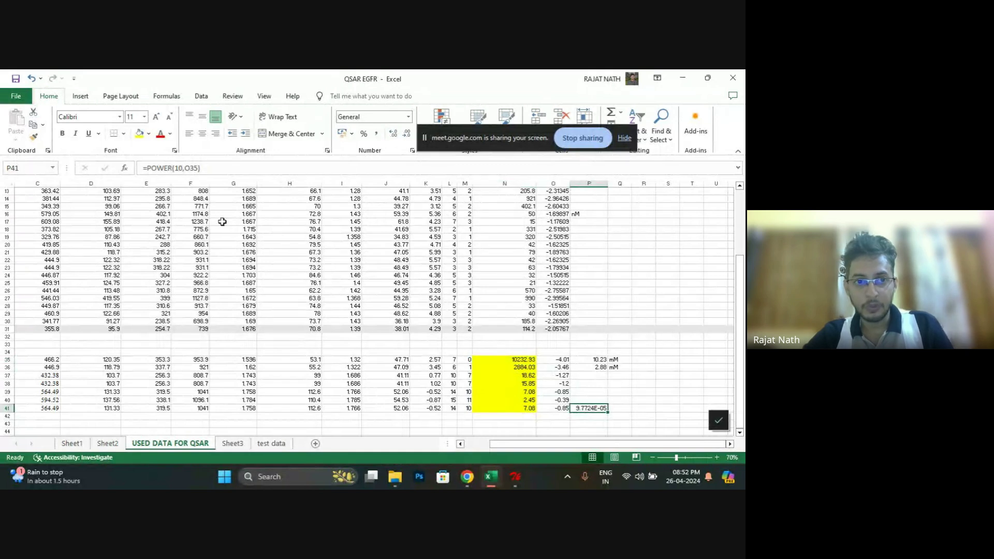
click(185, 168)
text(-)
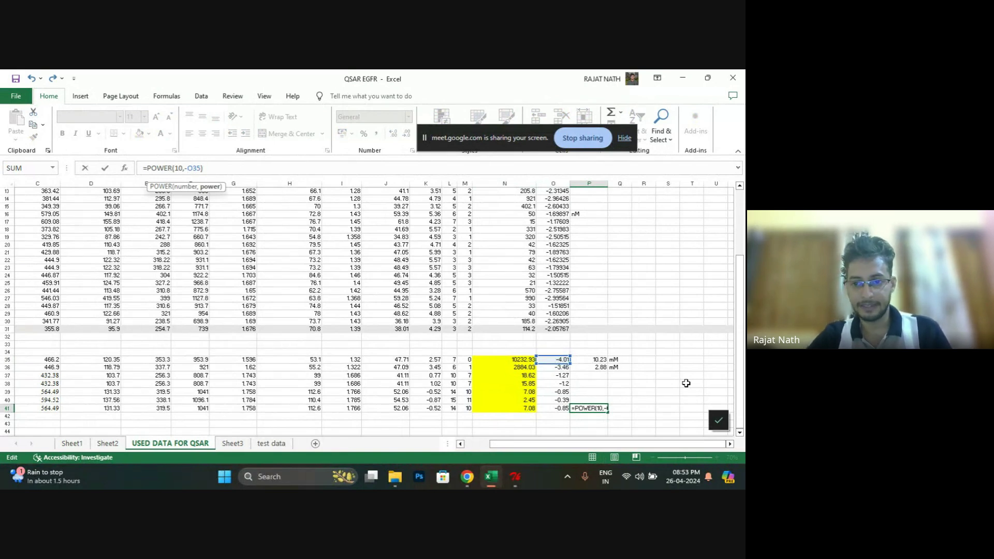
key(Return)
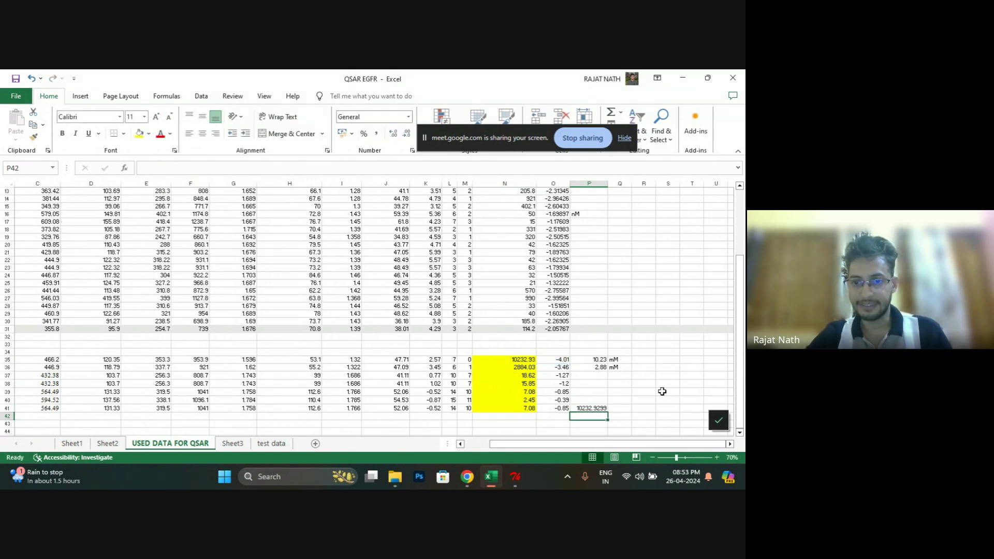
click(598, 409)
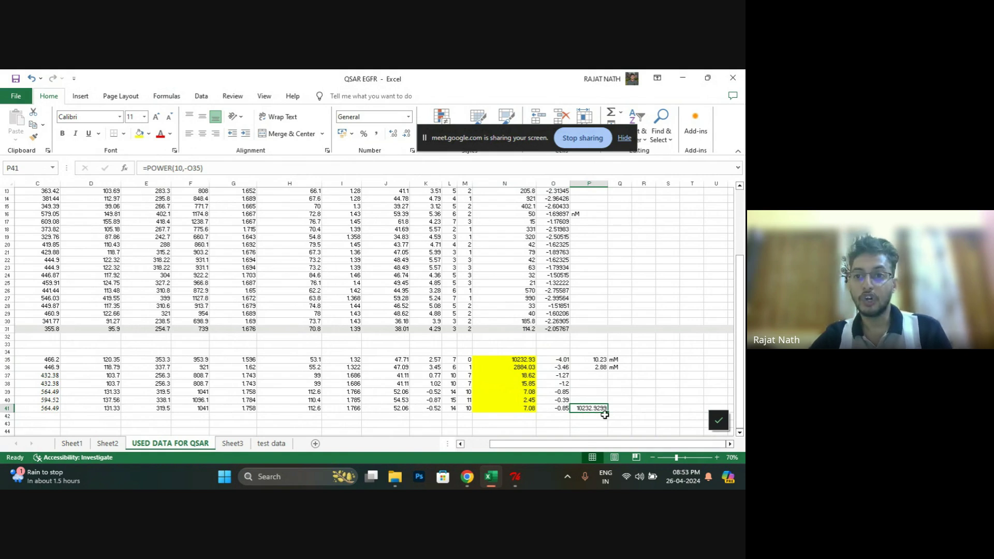
Enter the converted IC50 of 10.23 in Q41 and its unit mM in R41.
scroll(603, 260, up, 4)
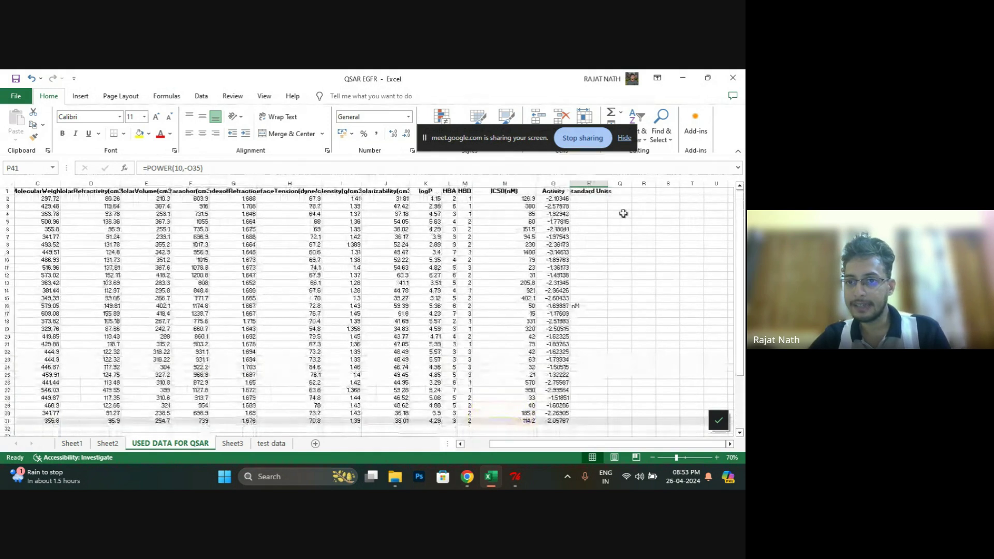
scroll(590, 301, down, 4)
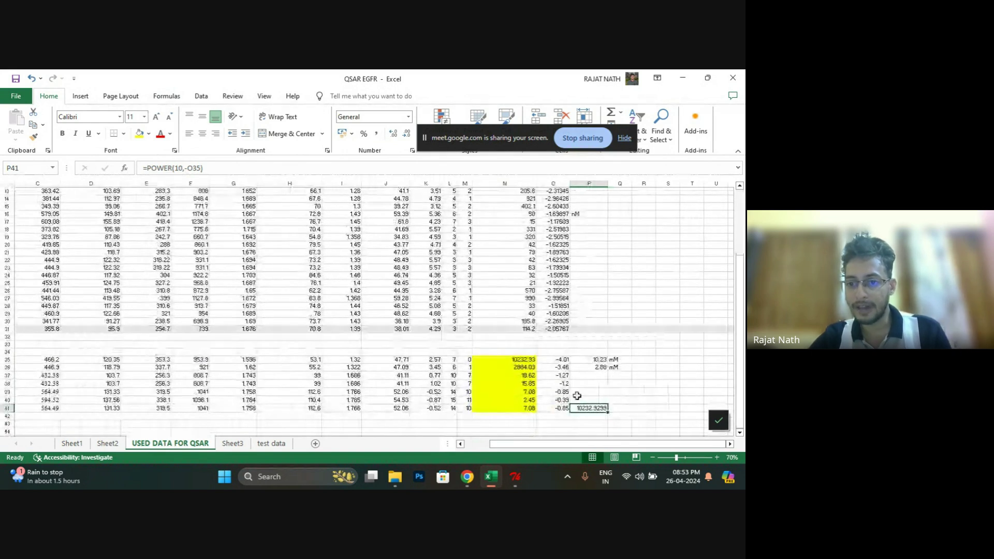
click(620, 408)
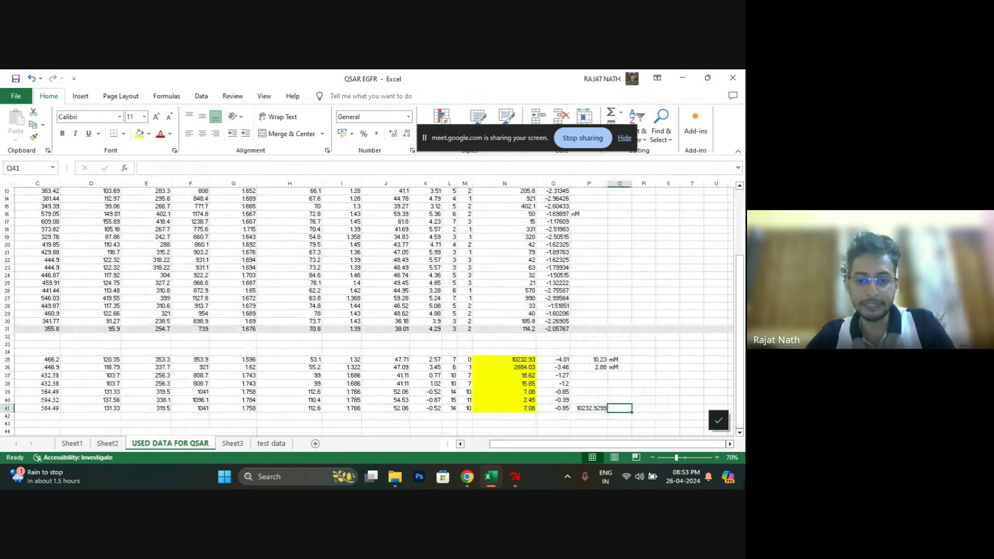
text(10)
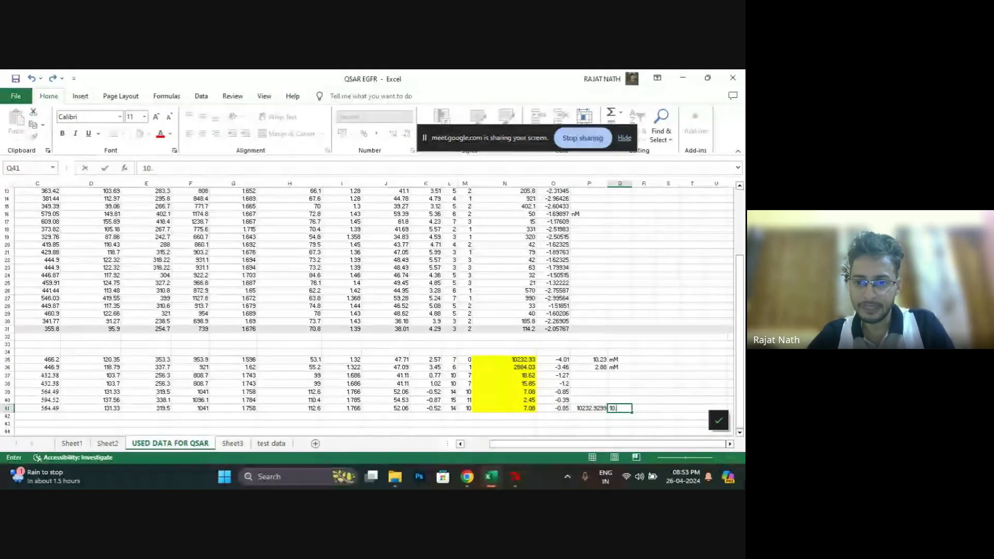
text(.2)
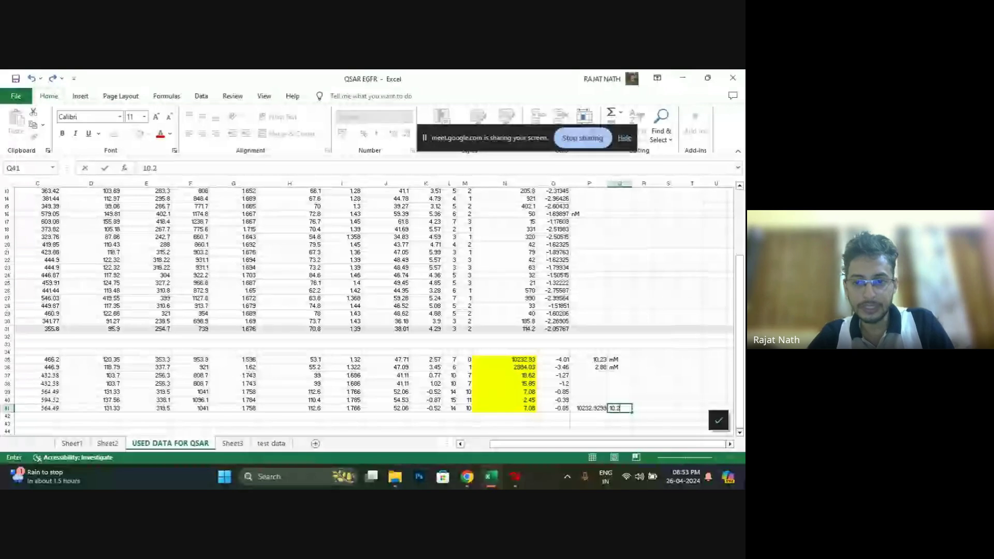
text(3)
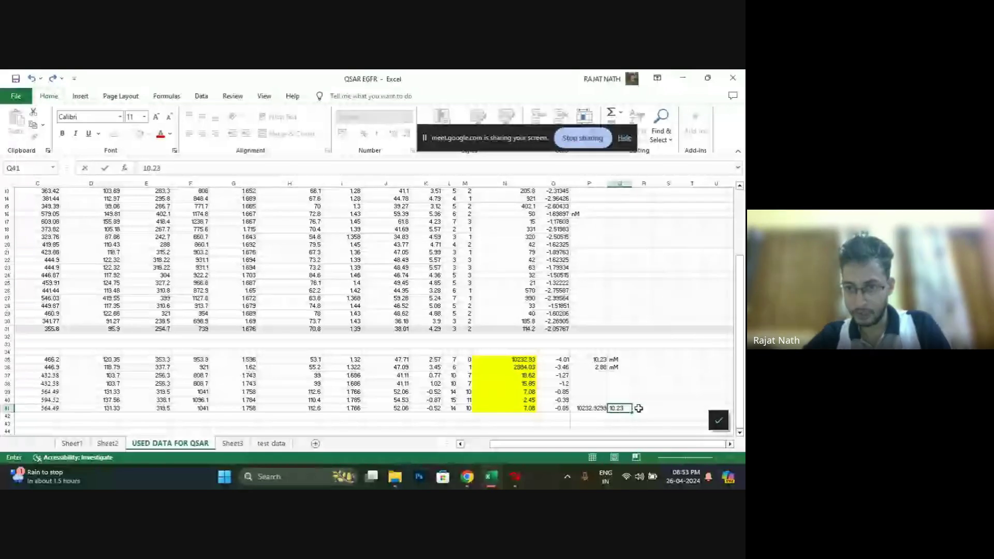
click(639, 409)
text(mM)
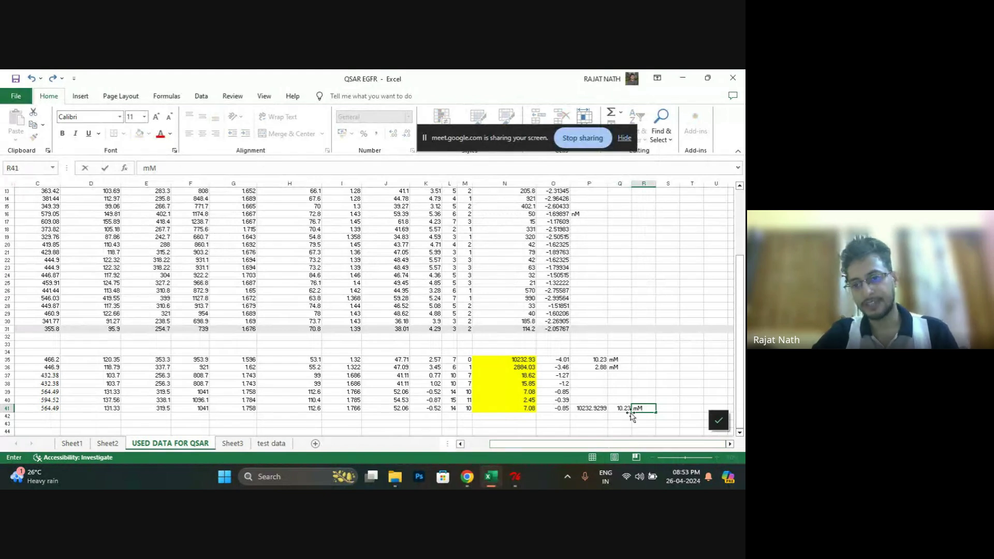
drag(659, 398, 619, 403)
click(653, 353)
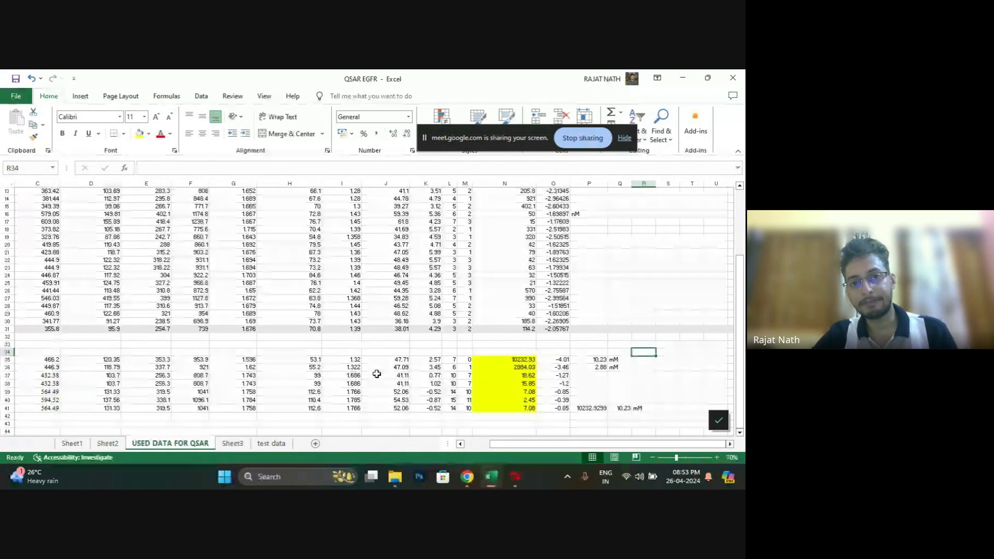
Switch to the Google Meet call window in Chrome.
scroll(376, 373, up, 2)
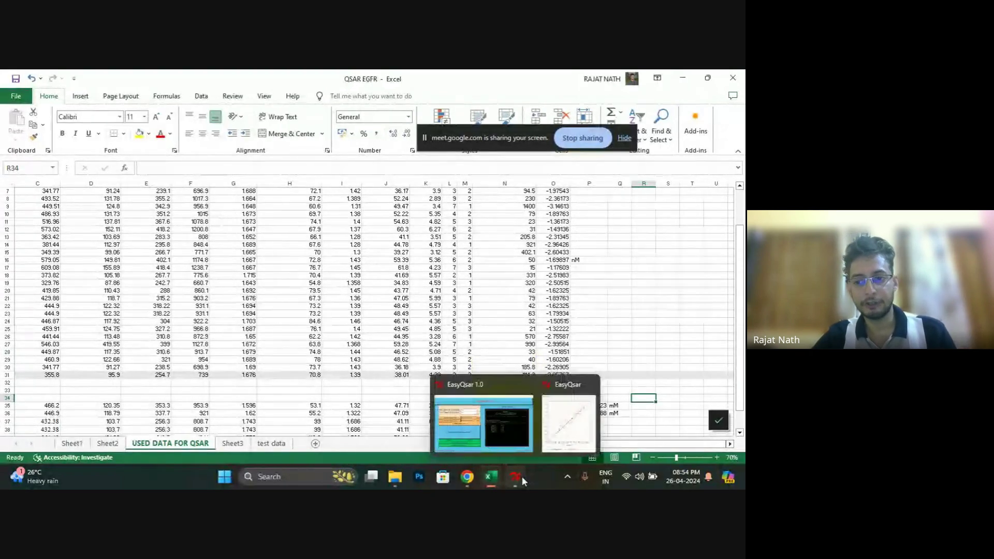
mouse_move(471, 484)
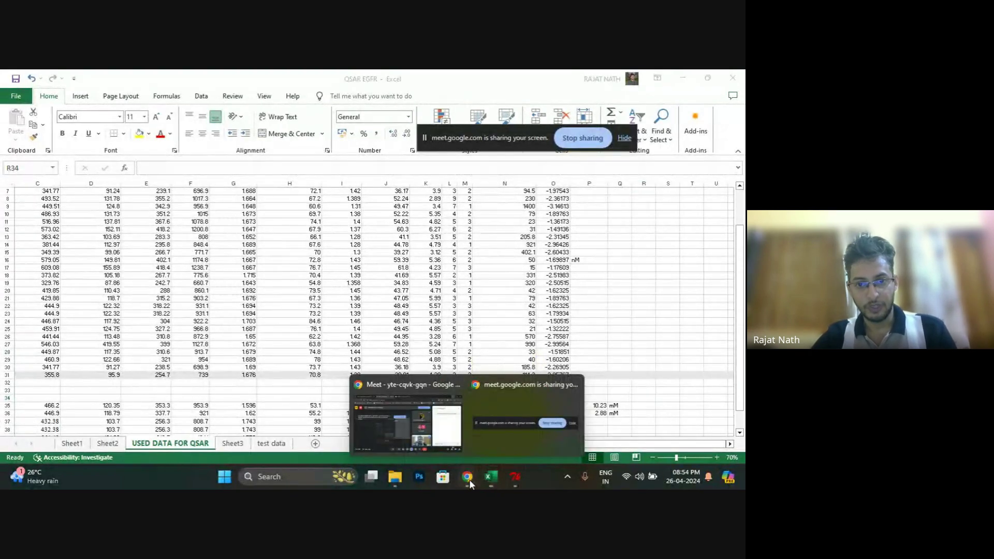
click(446, 446)
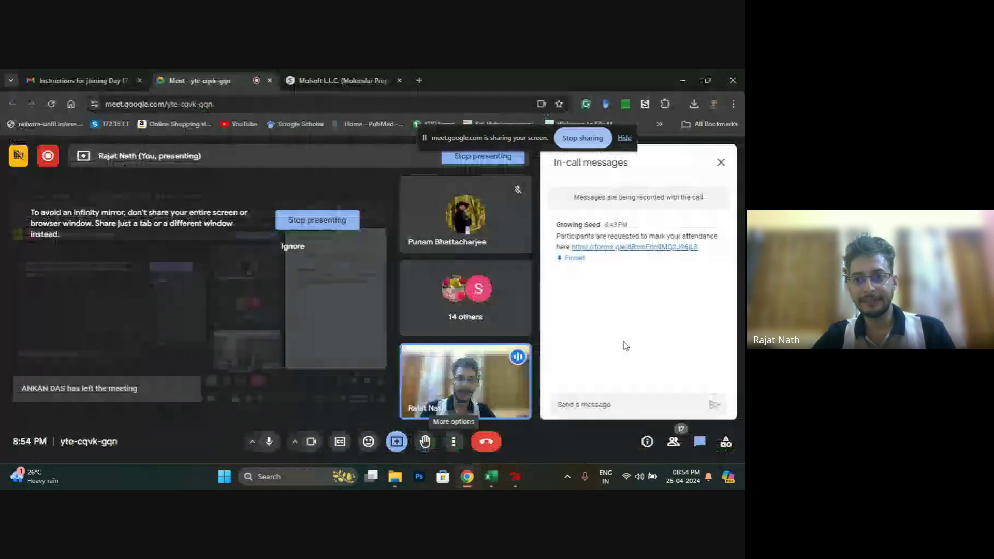
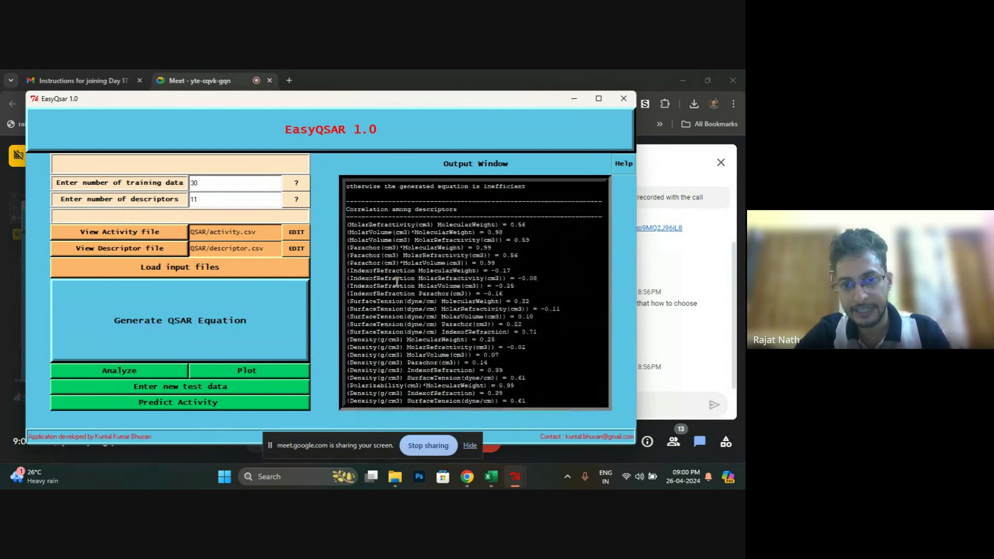
Examine the HBA descriptor's correlation with activity and its percentage contribution in the EasyQSAR analysis output, highlighting each value.
scroll(401, 280, down, 5)
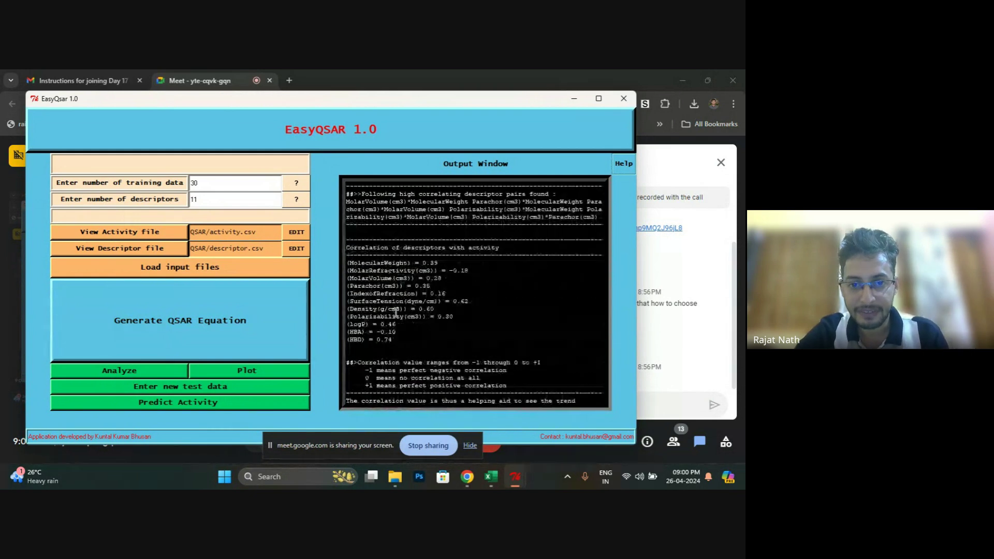
drag(396, 332, 347, 333)
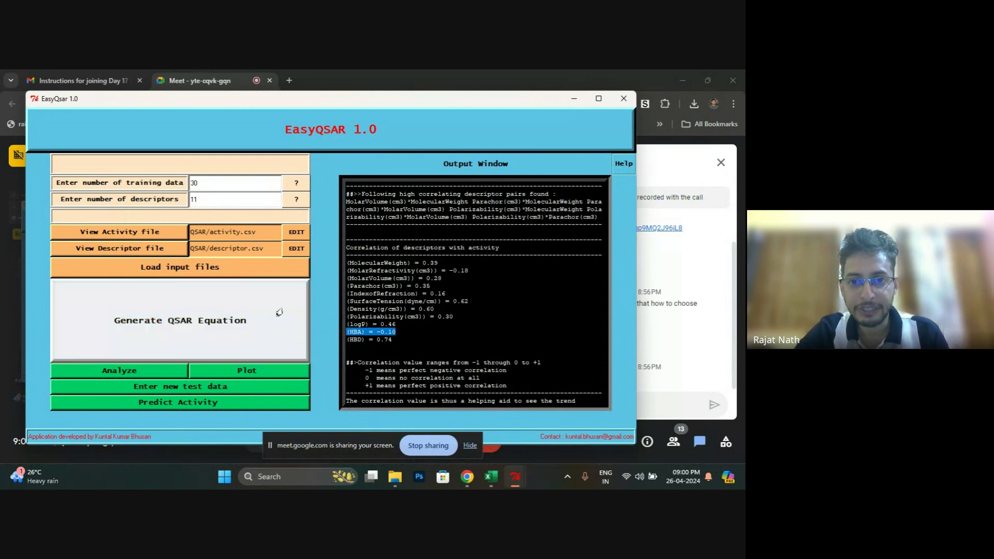
click(349, 331)
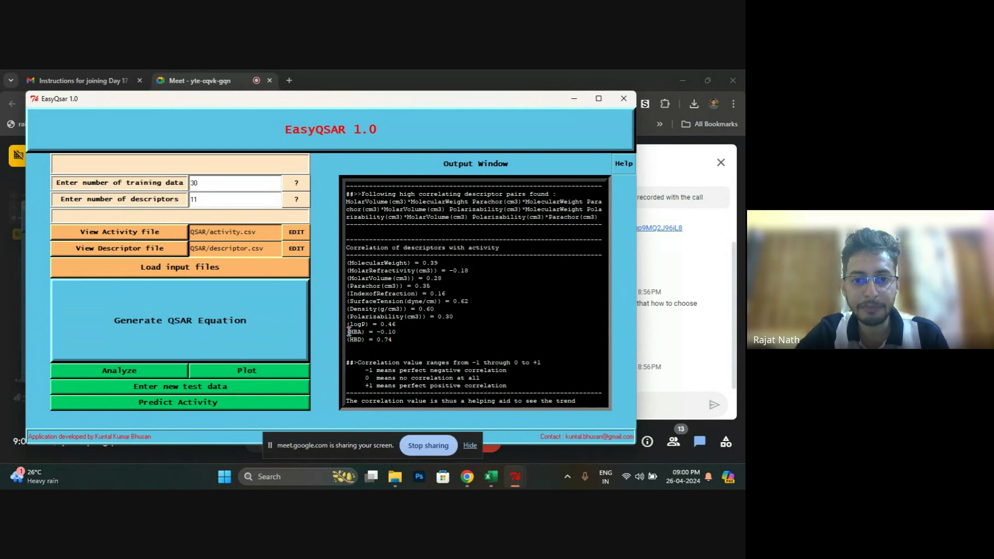
drag(349, 332, 400, 330)
scroll(401, 332, down, 7)
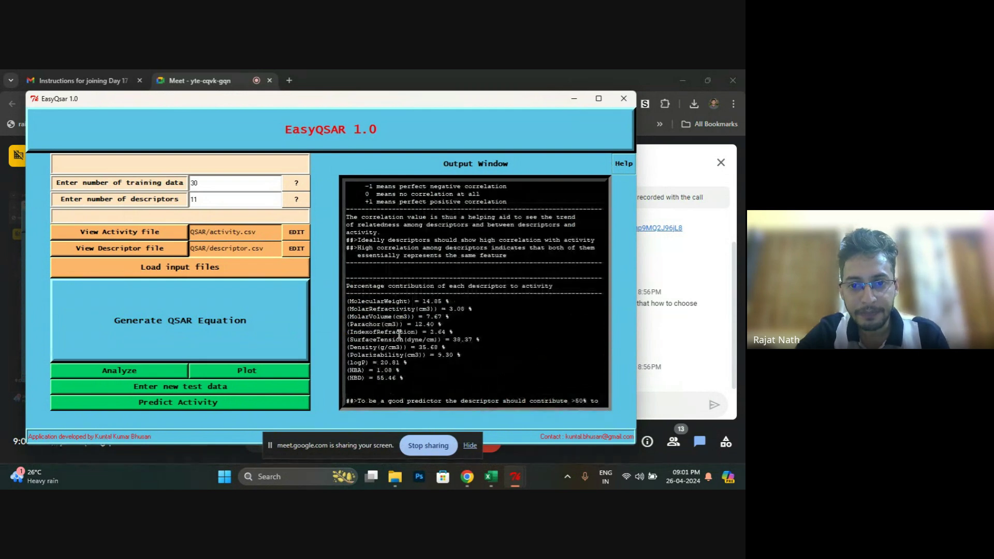
drag(345, 325, 410, 324)
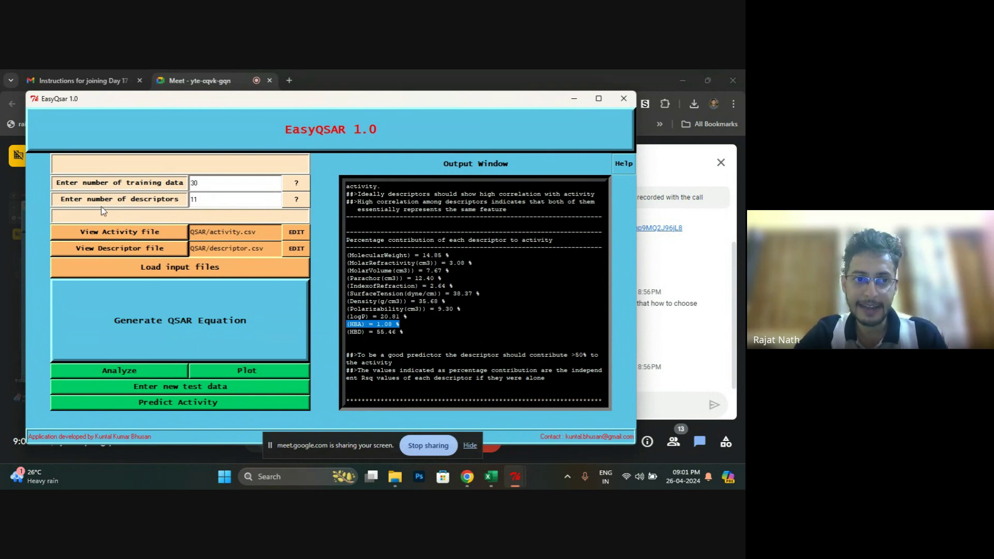
Set the number of descriptors to 10.
click(206, 200)
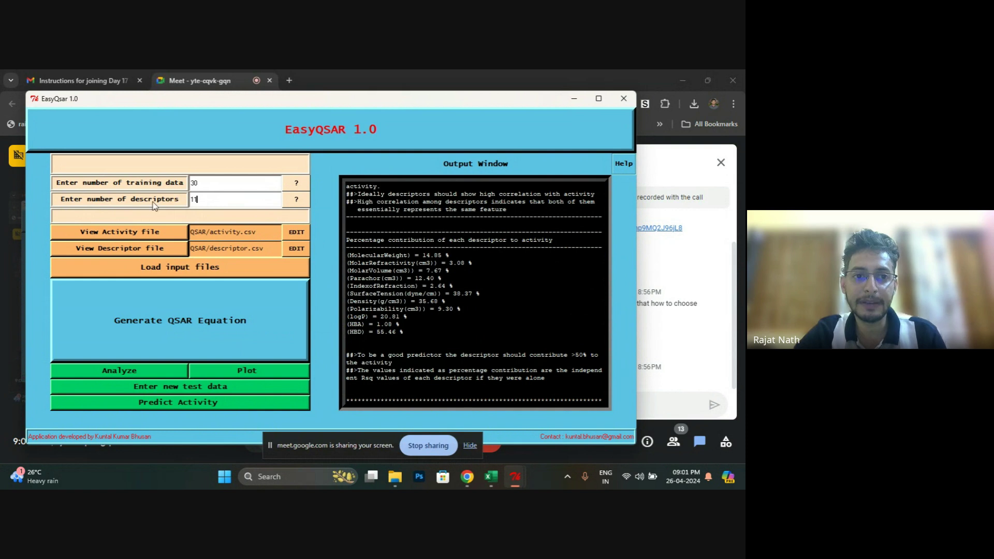
drag(218, 202, 177, 200)
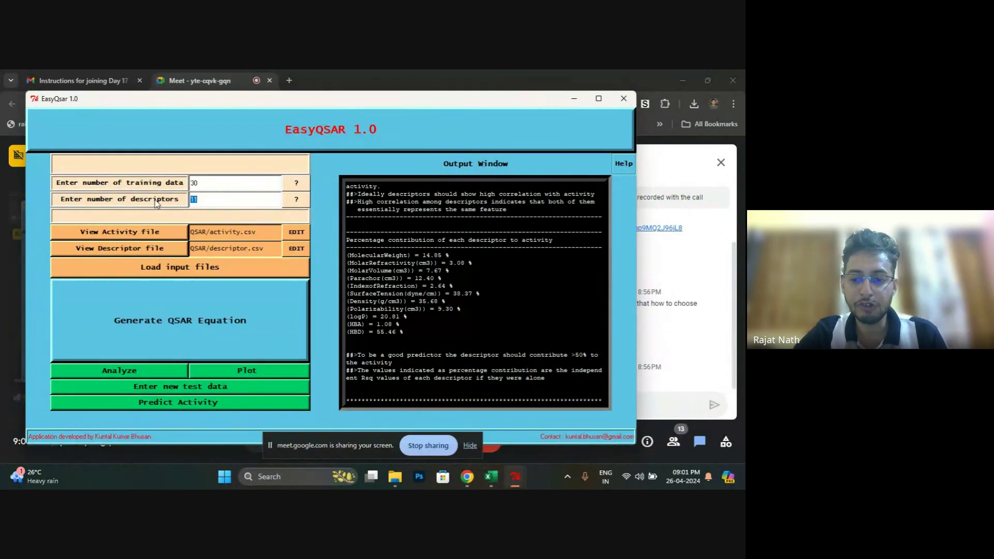
text(9)
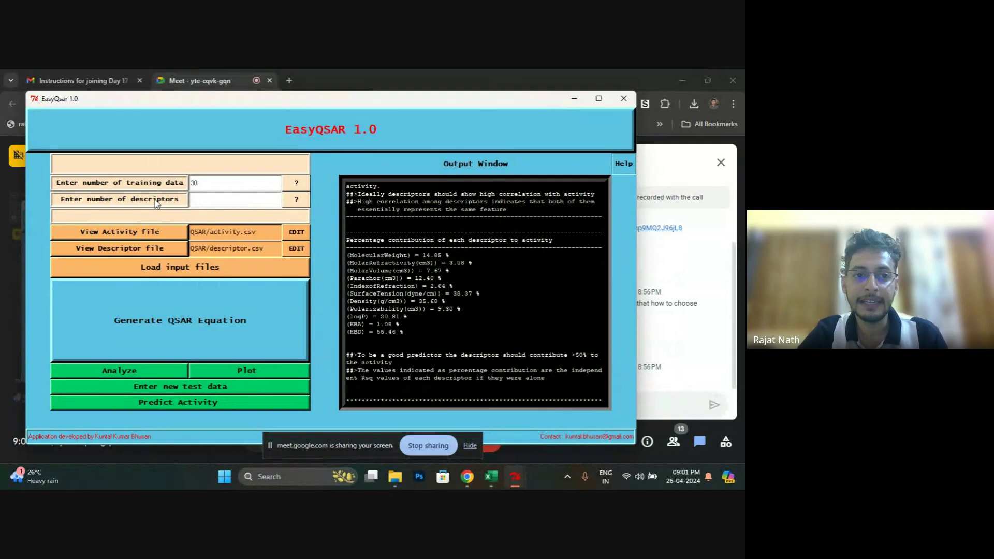
text(10)
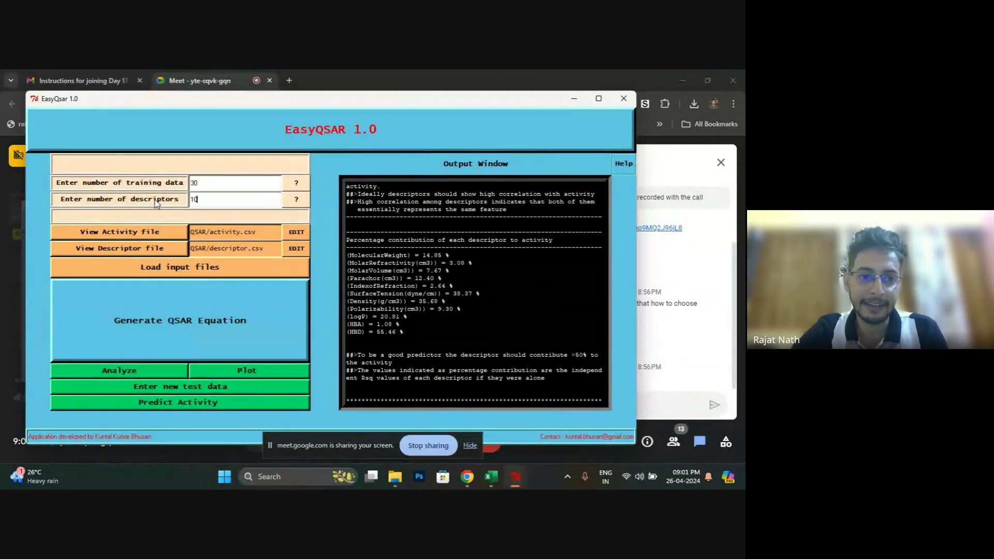
Open the descriptor file for editing, delete its HBA column, and save and close it in CSV format.
click(297, 248)
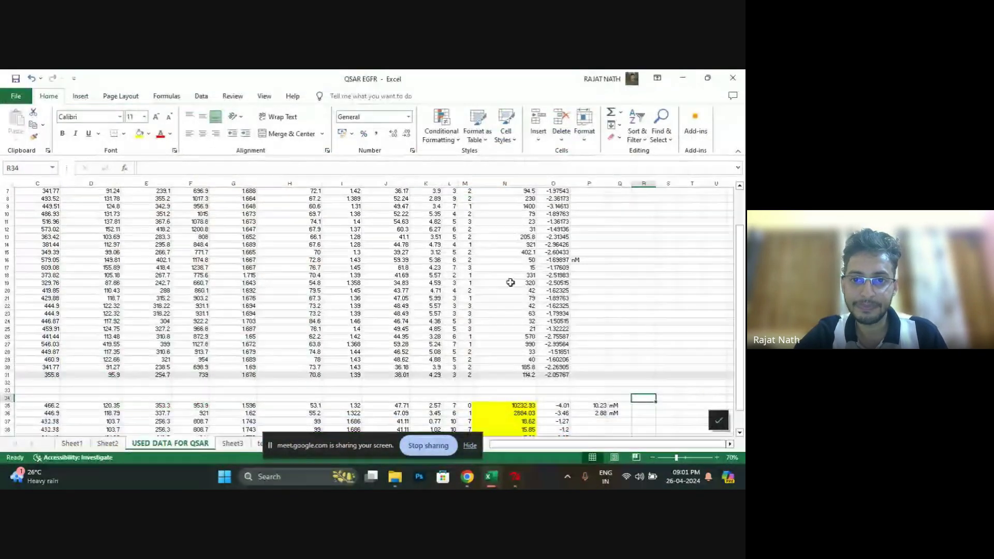
click(345, 185)
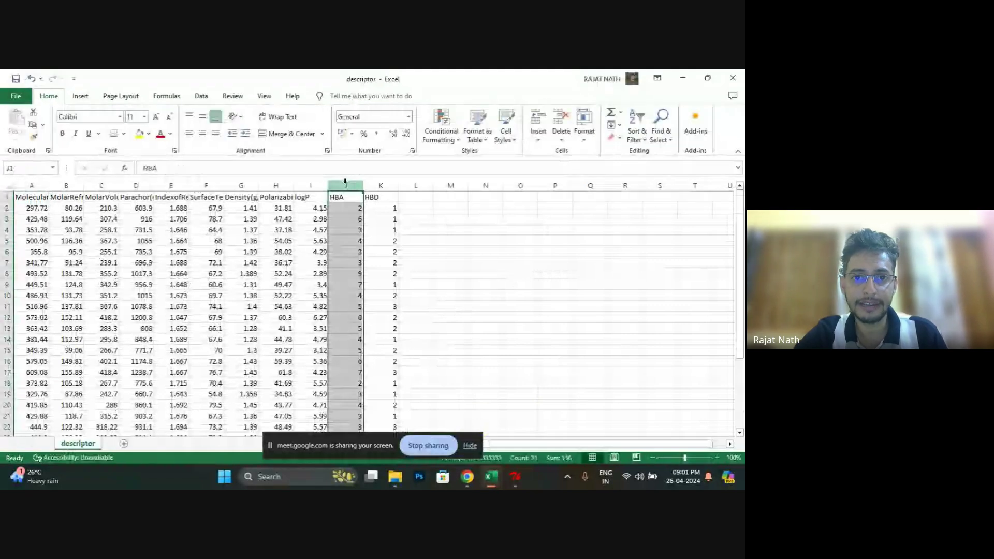
right_click(346, 185)
click(373, 291)
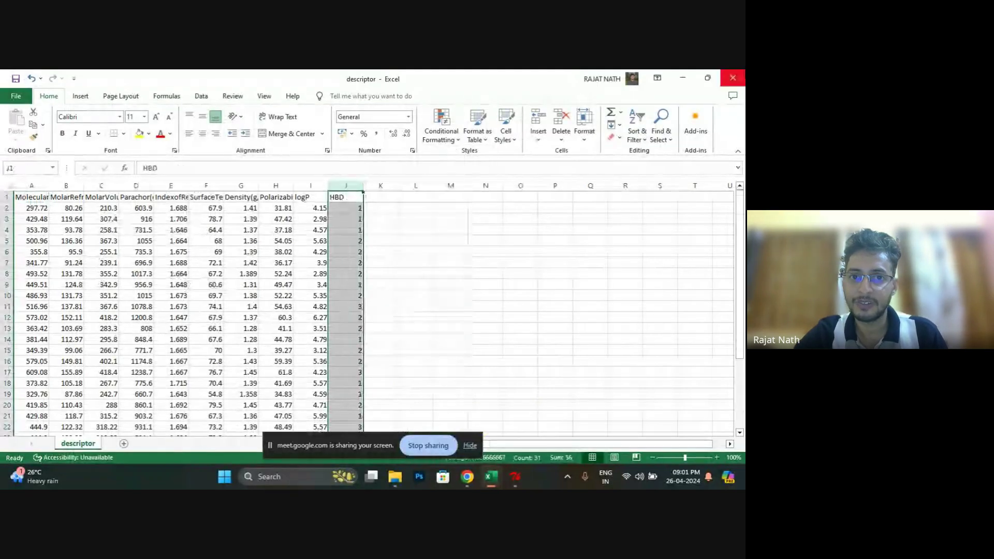
key(ctrl+w)
click(335, 283)
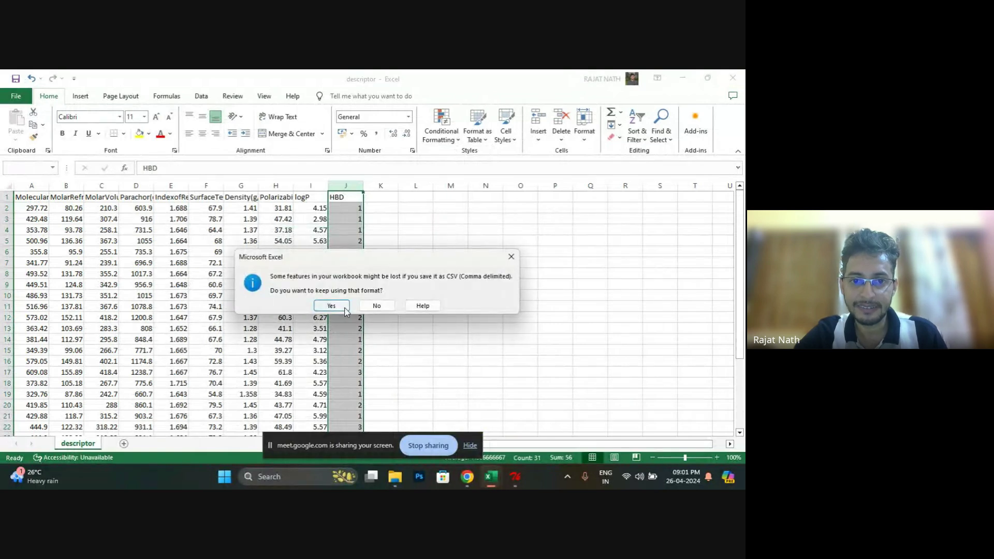
click(339, 305)
Return to EasyQSAR and reload the input files using the edited descriptor data.
mouse_move(520, 479)
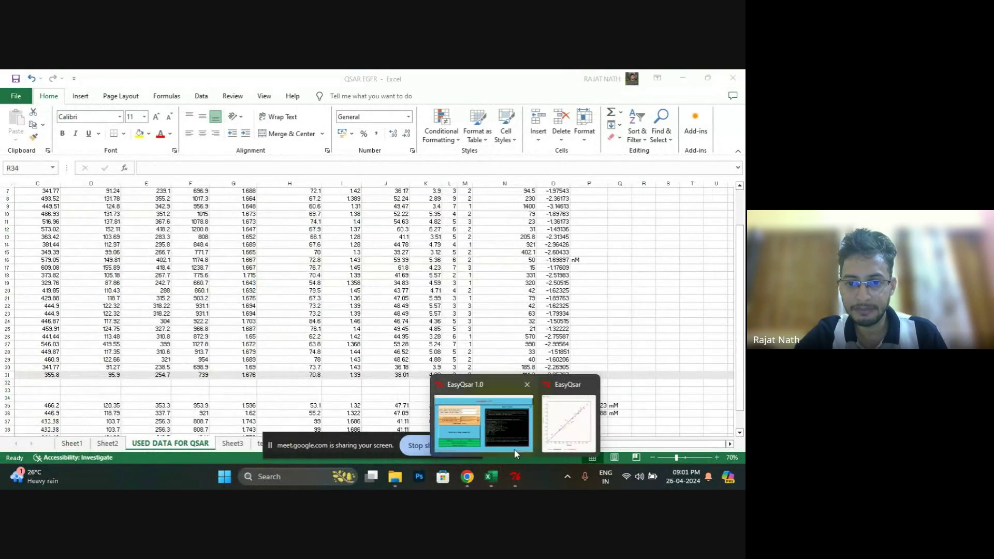
click(483, 426)
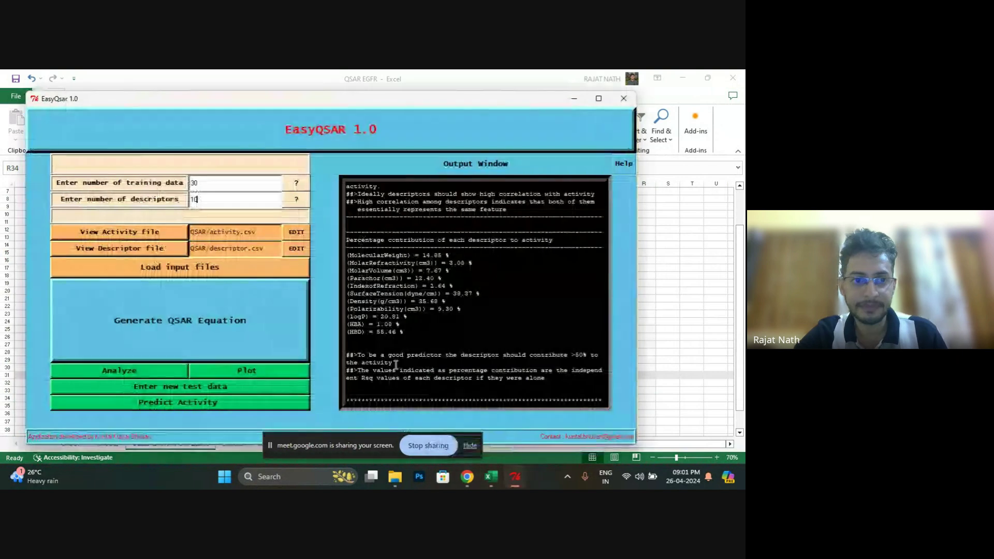
click(215, 268)
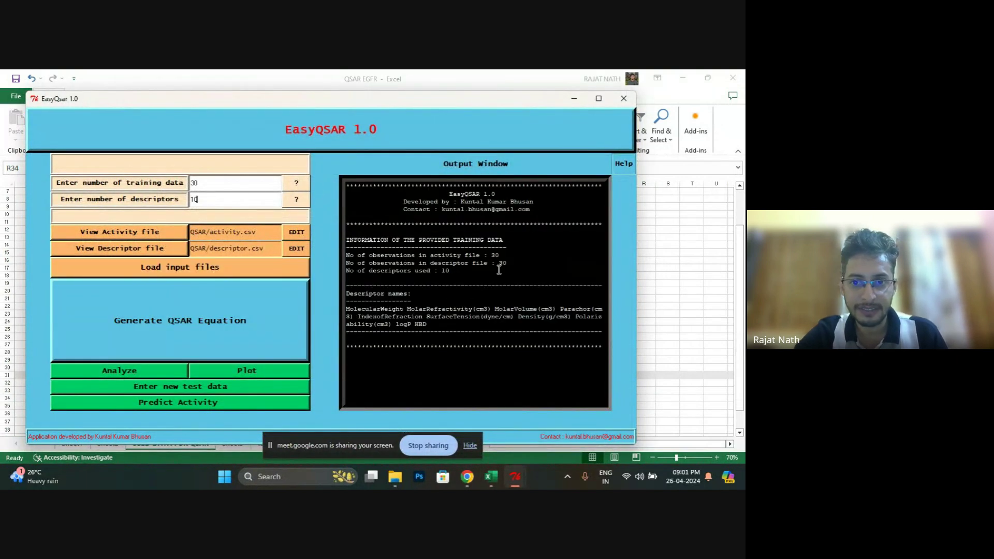
Run the analysis and examine the model statistics, descriptor correlations and percentage contributions in the output without HBA.
click(135, 378)
scroll(538, 310, up, 15)
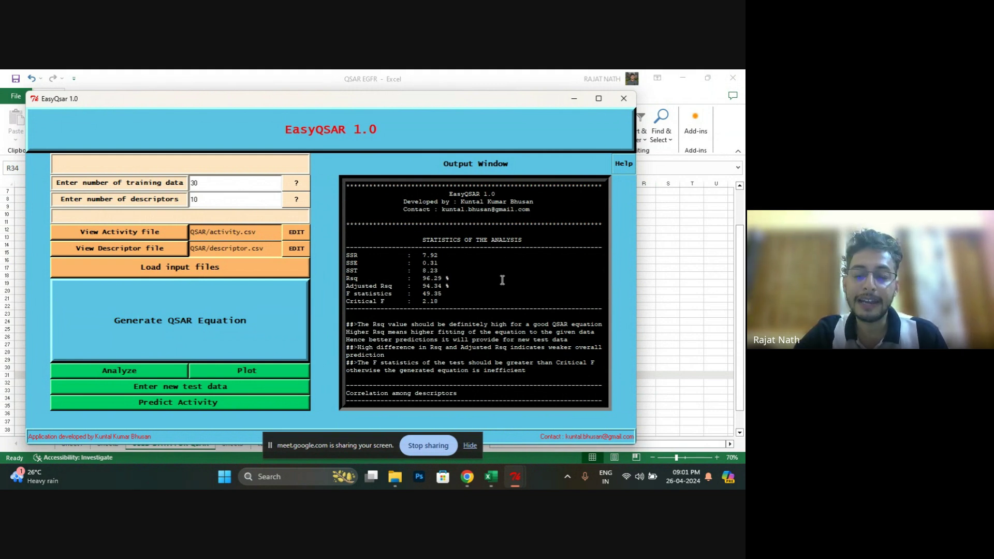
scroll(500, 298, down, 15)
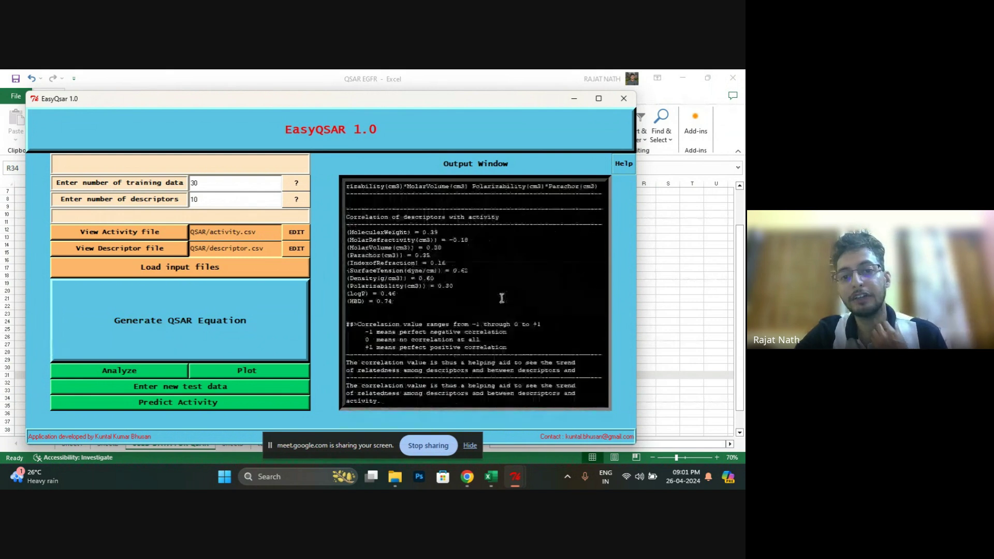
scroll(501, 297, down, 4)
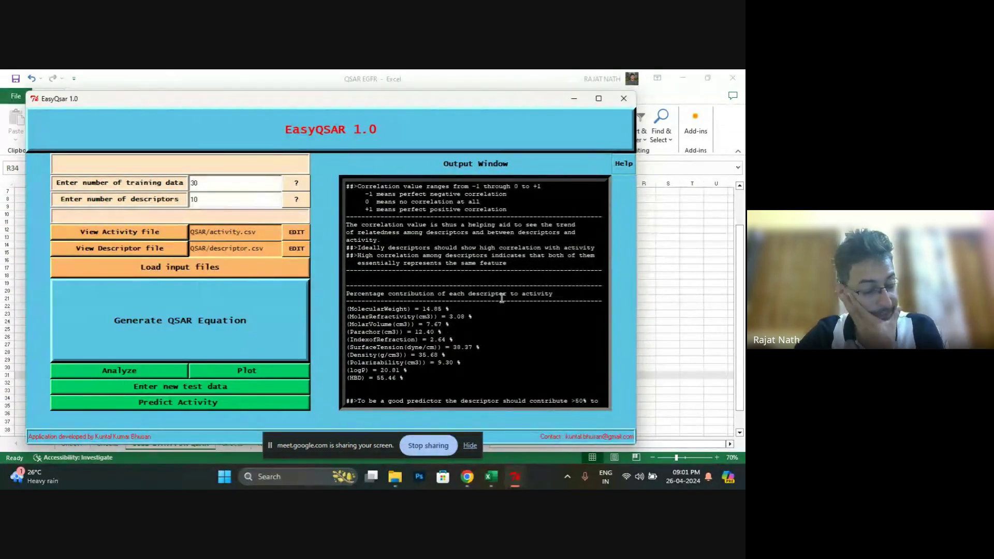
scroll(440, 316, down, 1)
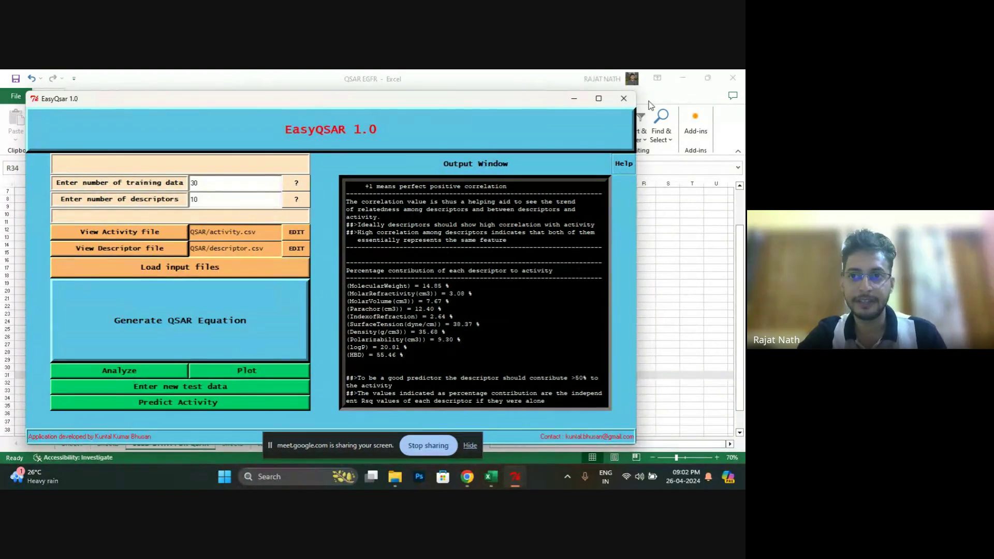
Close the main EasyQSAR window and highlight the chat request "repeat once QSAR" in the Google Meet call.
click(625, 98)
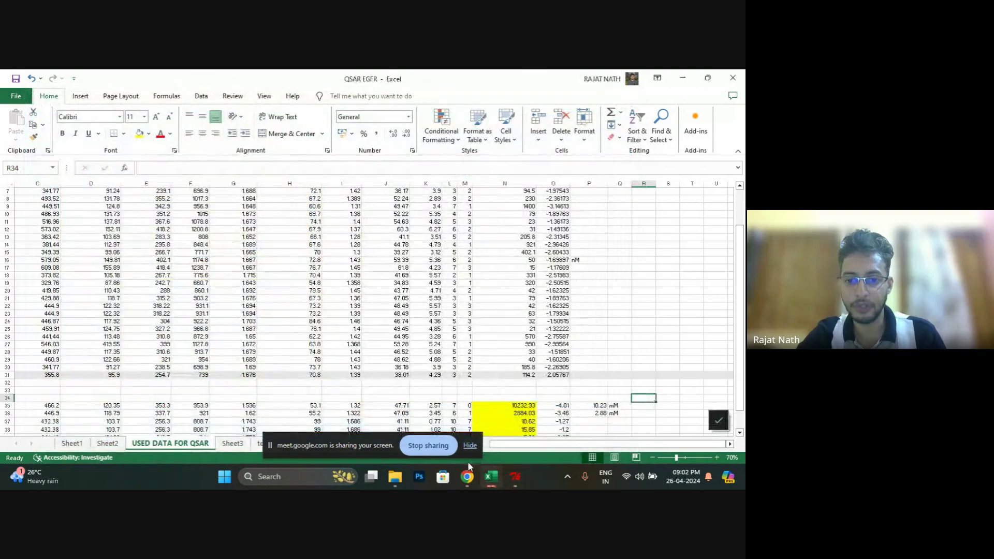
mouse_move(467, 481)
click(461, 433)
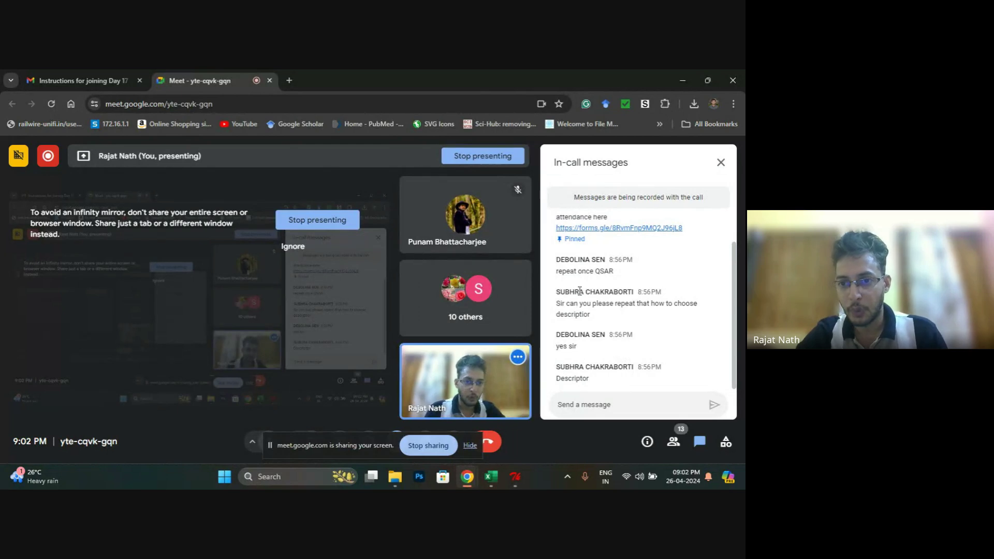
drag(560, 275, 616, 273)
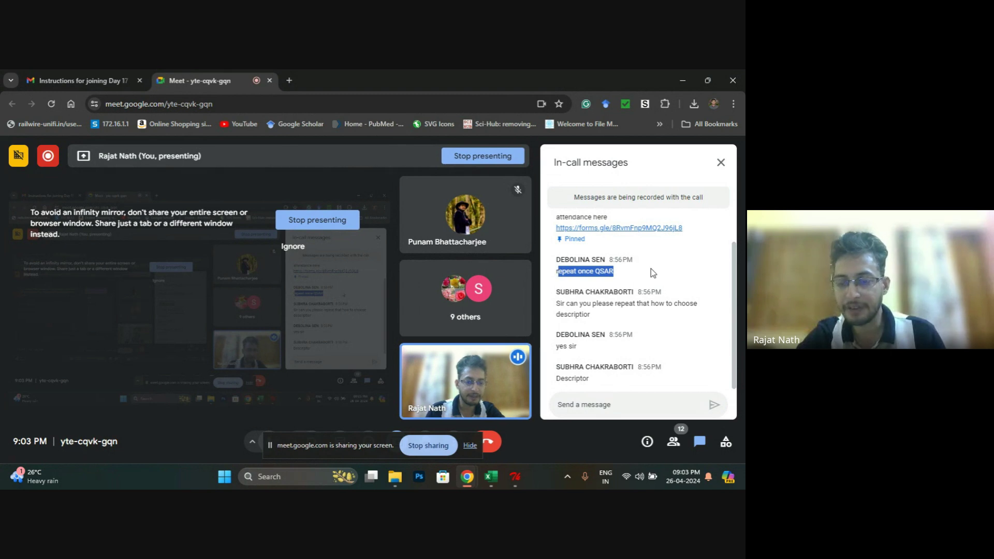
Close the leftover EasyQSAR plot, minimize Chrome and Excel, and start EasyQSAR again from its folder.
click(522, 484)
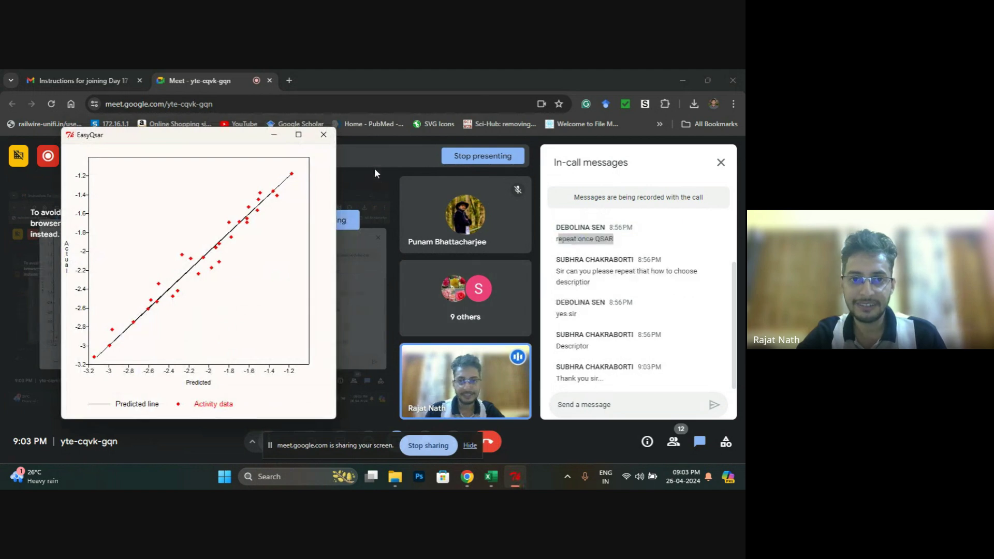
click(314, 138)
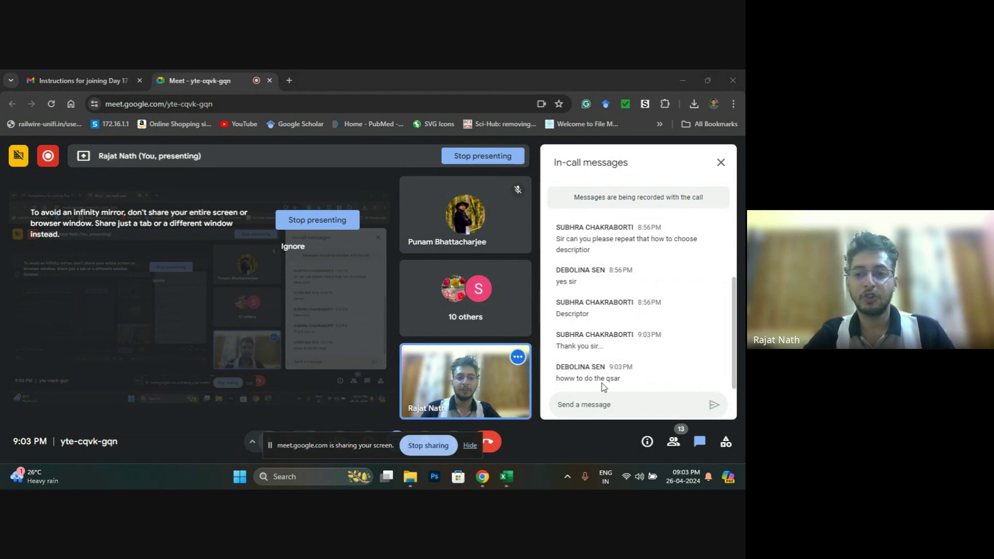
click(681, 80)
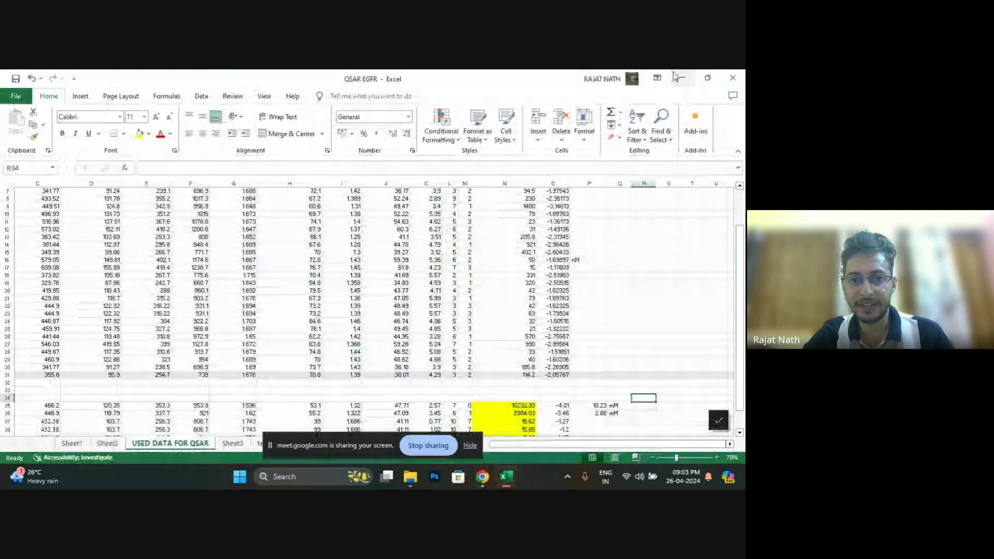
click(677, 76)
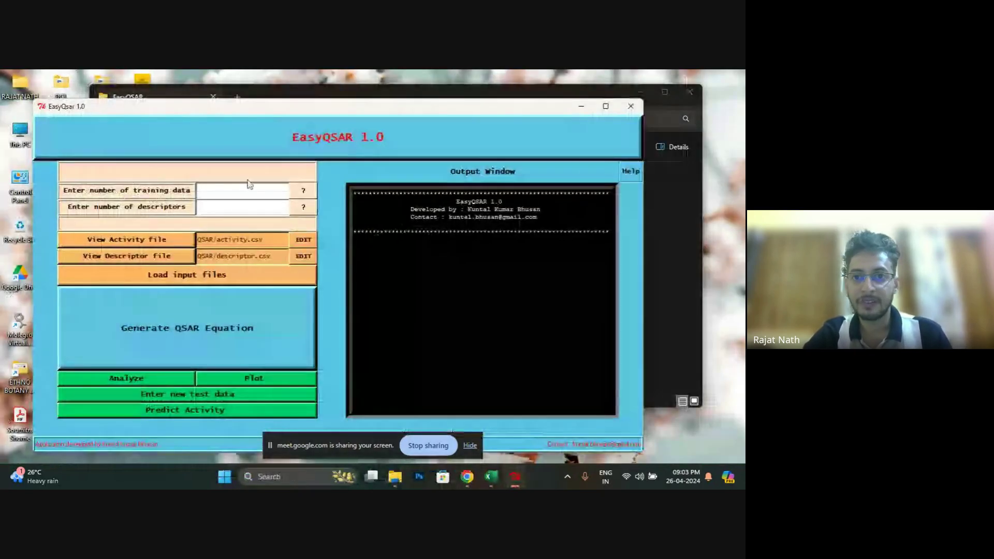
Check the training compound rows 2 to 31 in the QSAR EGFR workbook and set EasyQSAR's number of training data to 30.
click(497, 476)
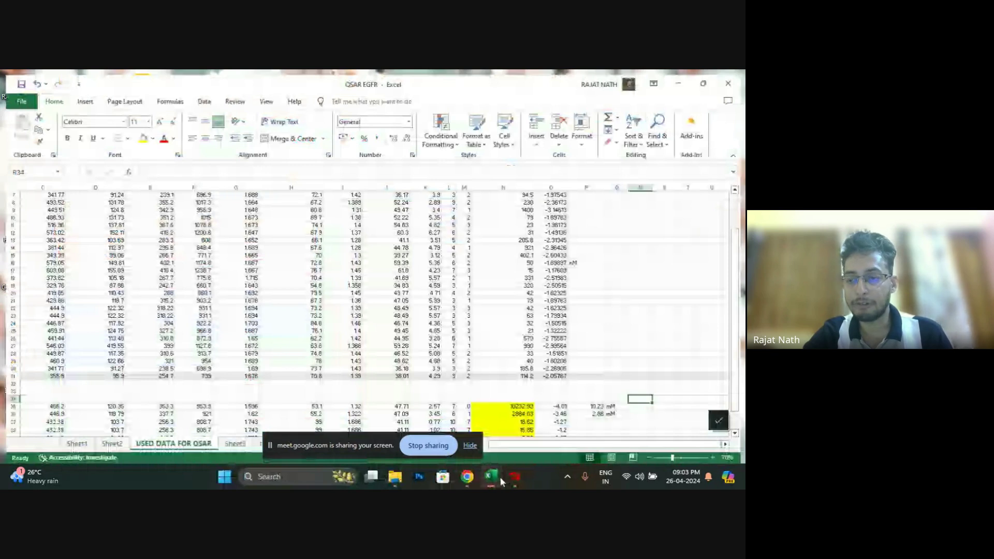
drag(740, 305, 740, 267)
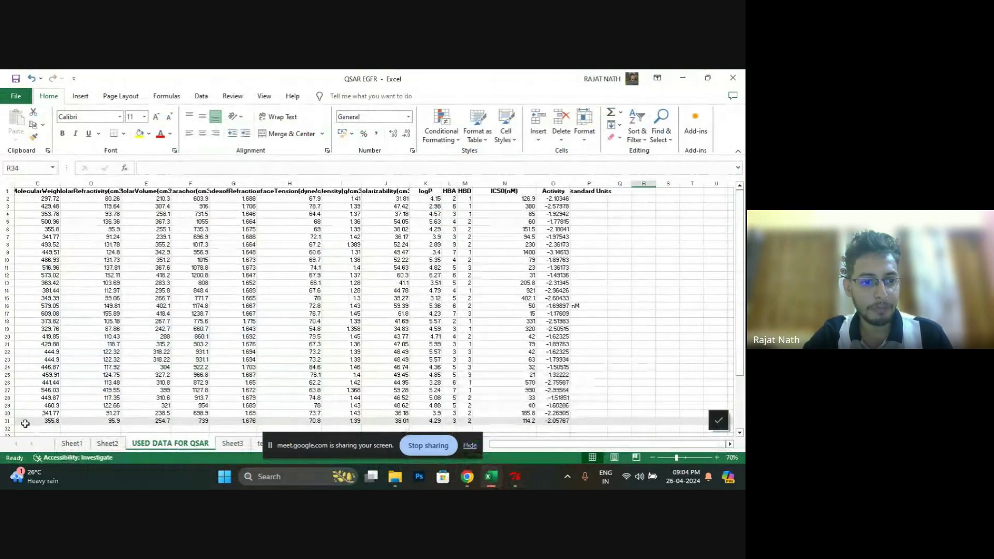
drag(8, 421, 6, 198)
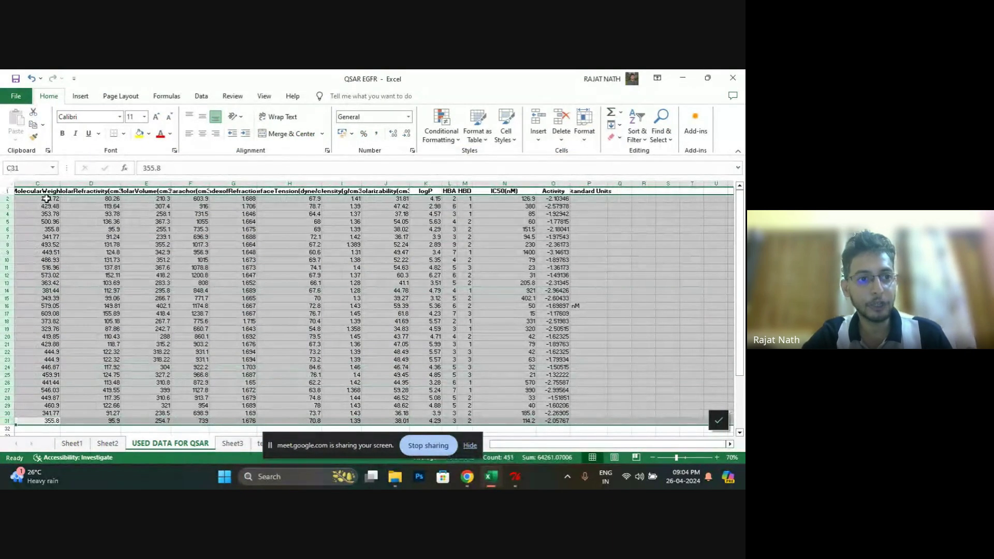
click(515, 477)
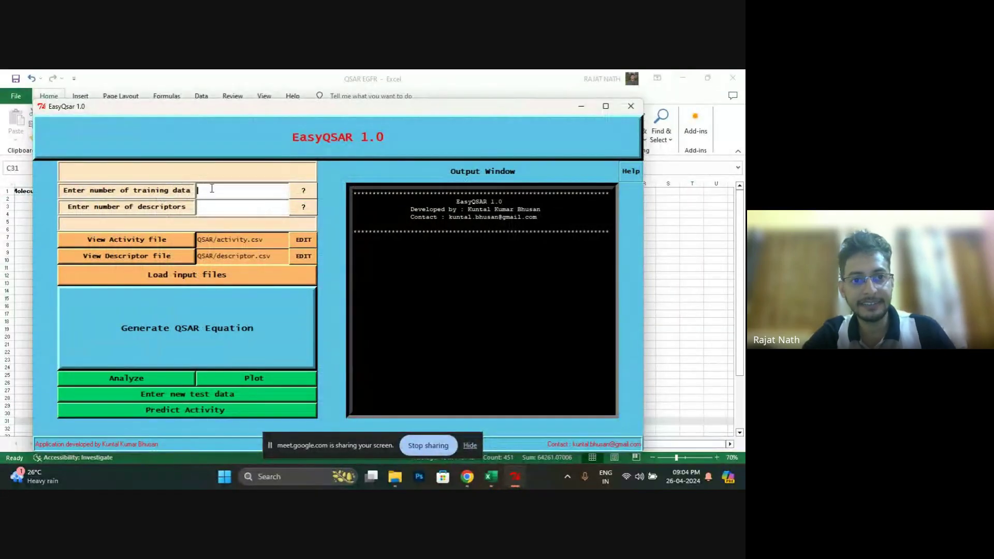
text(30)
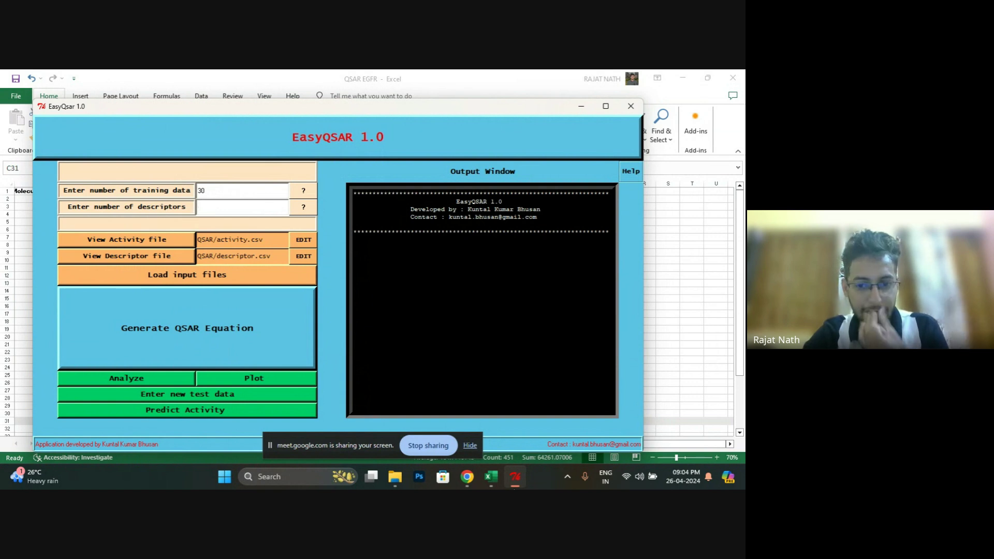
Check the descriptor columns from MolecularWeight to HBD in the workbook and set EasyQSAR's number of descriptors to 11.
click(491, 476)
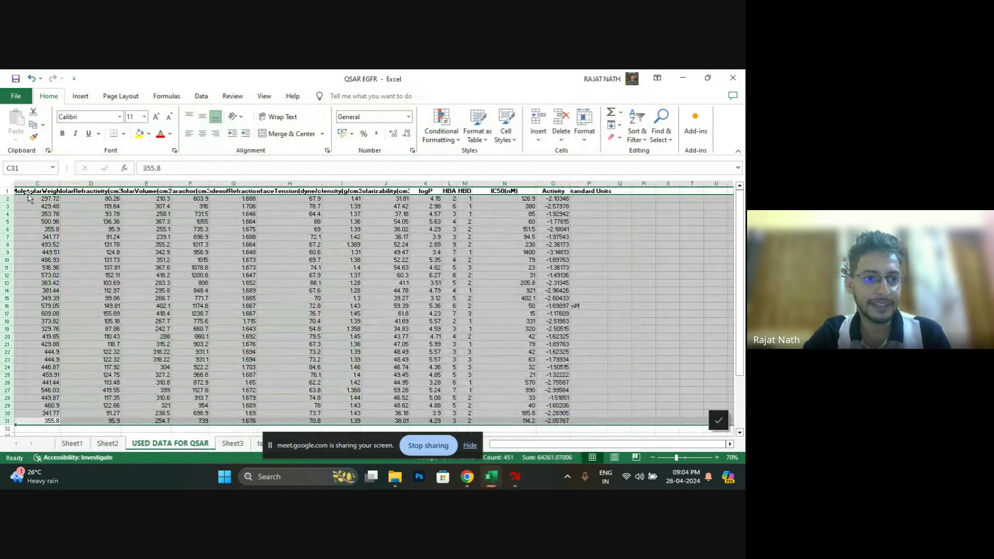
drag(38, 184, 464, 193)
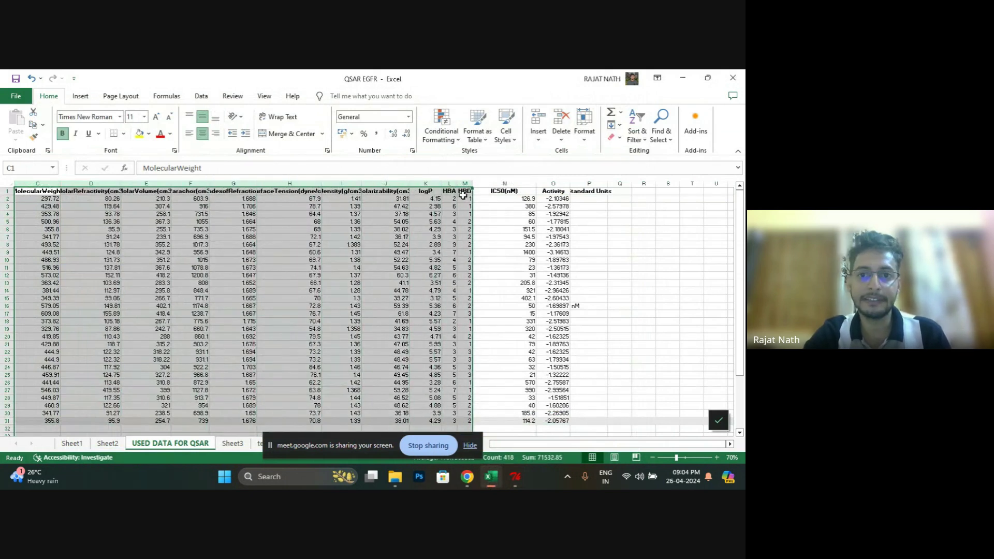
click(520, 477)
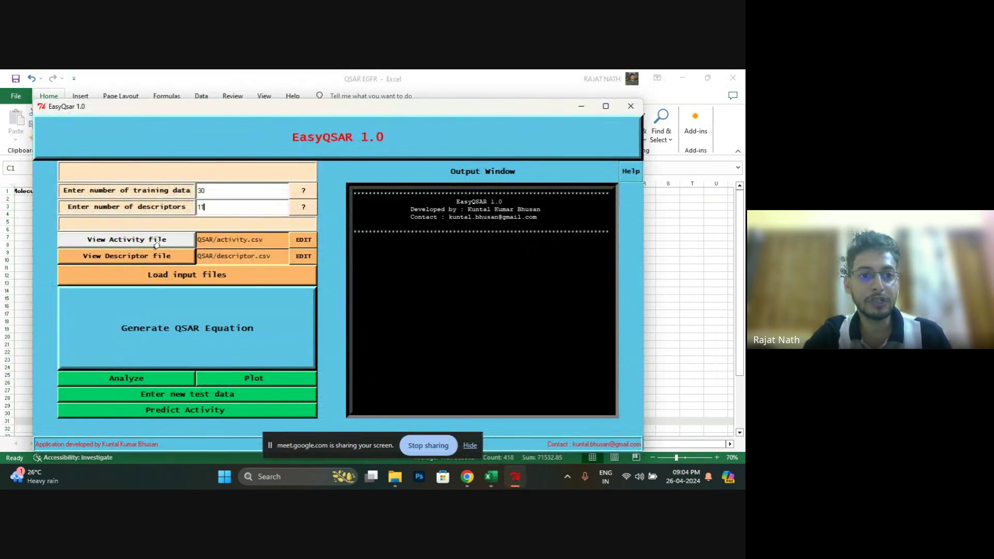
Open the activity file for editing and paste the Activity column O1:O31 from the QSAR EGFR workbook into column A as values.
click(298, 242)
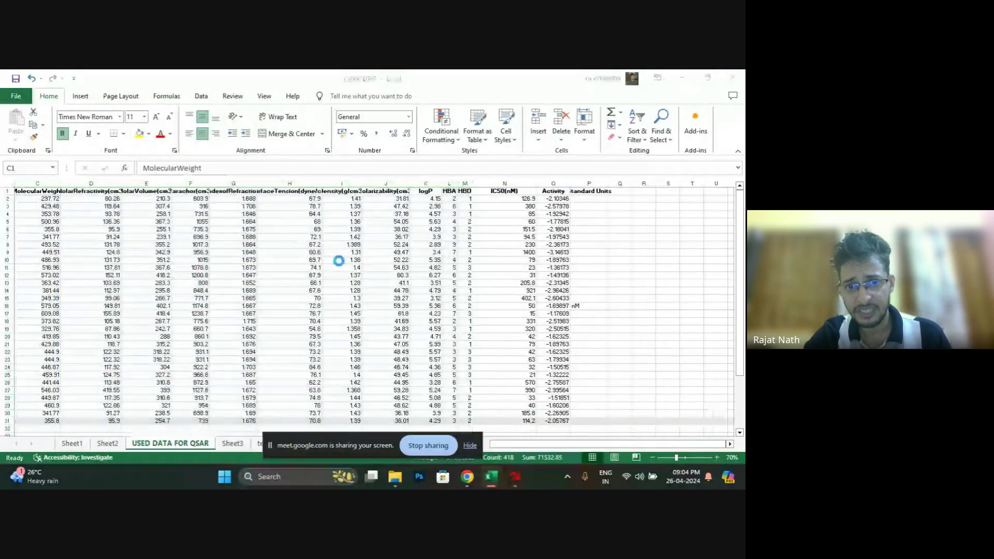
mouse_move(498, 487)
click(469, 443)
drag(553, 191, 548, 392)
key(ctrl+c)
mouse_move(491, 476)
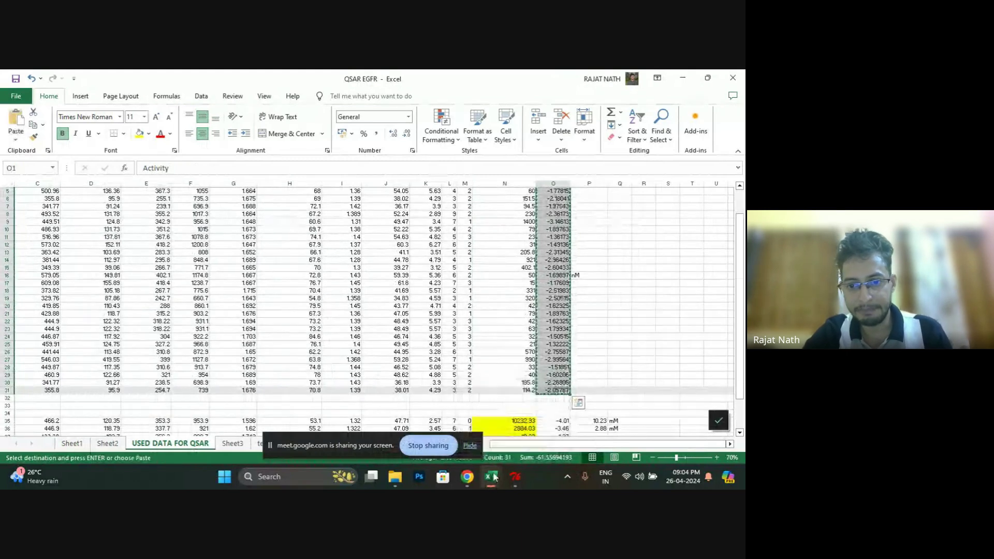
click(550, 415)
key(ctrl+v)
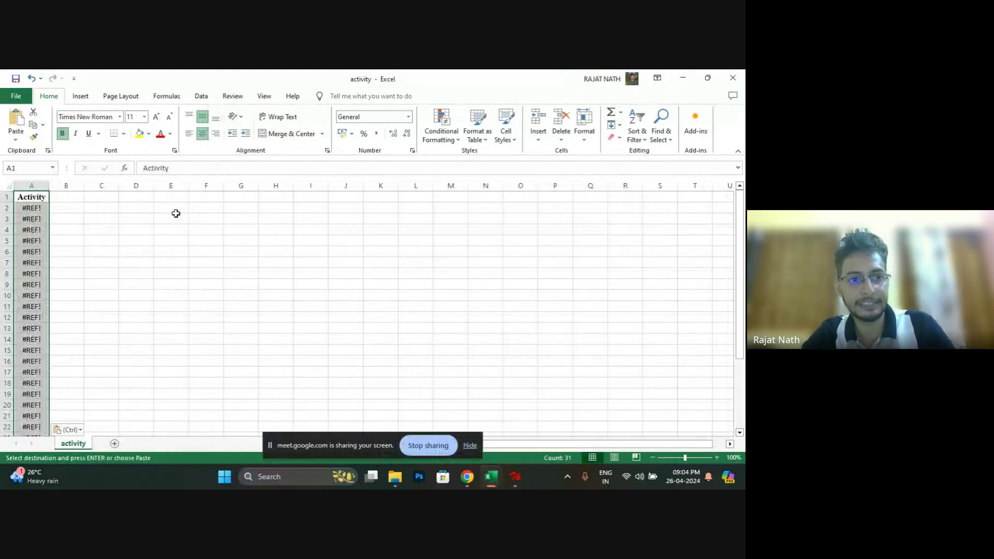
click(79, 430)
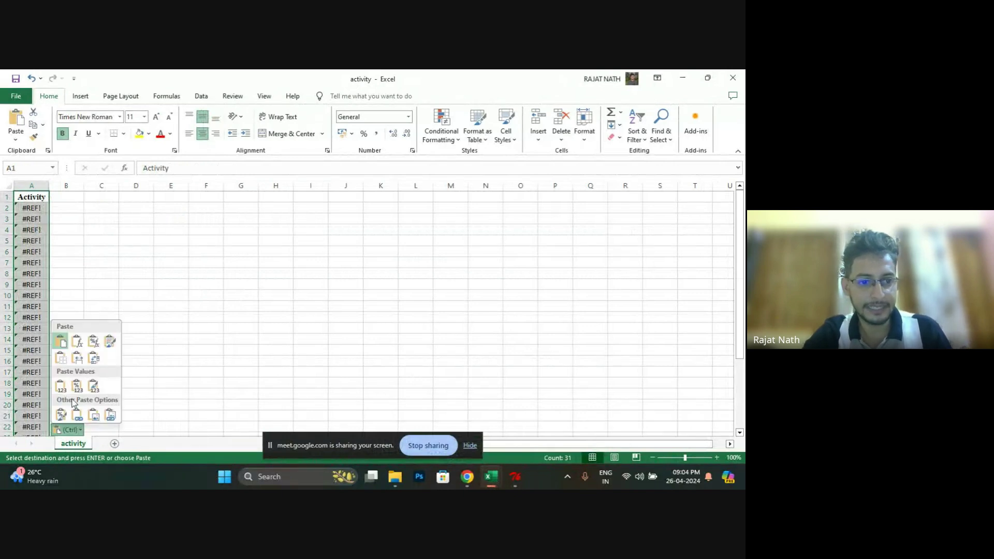
click(63, 386)
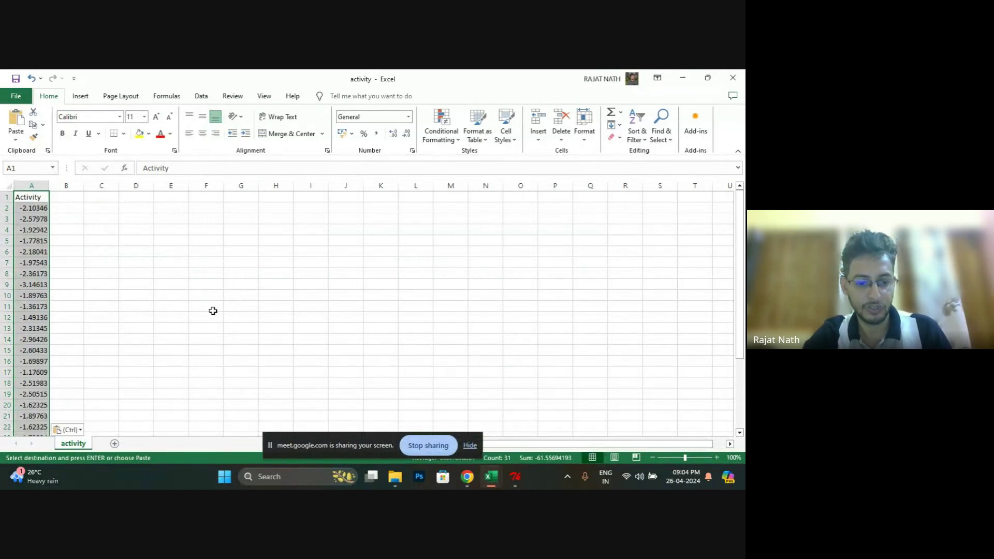
Close the activity file, saving the changes and keeping the CSV format.
click(733, 78)
click(340, 288)
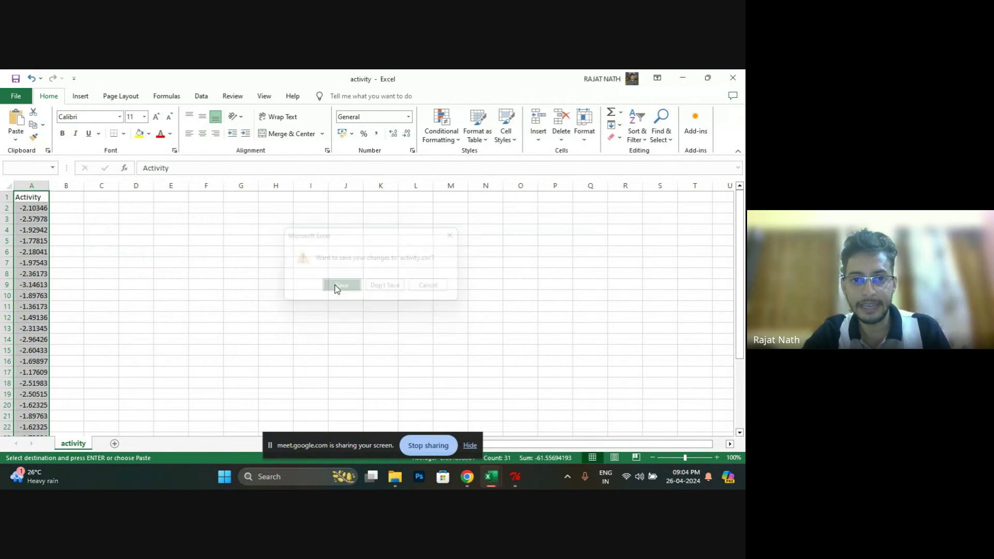
click(332, 306)
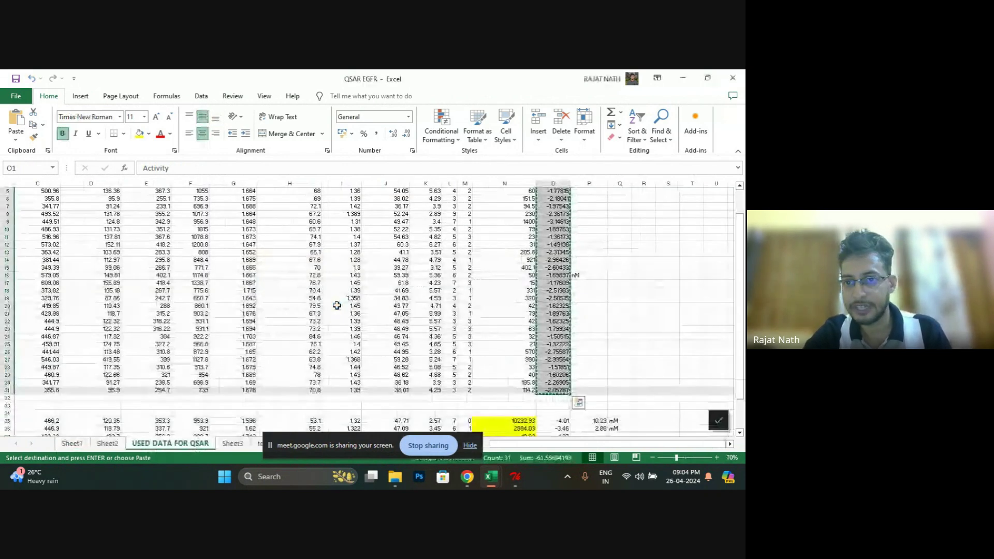
Open EasyQSAR's descriptor file for editing and paste the descriptor columns C1:M31 from the QSAR EGFR workbook into it, starting at A1.
click(514, 477)
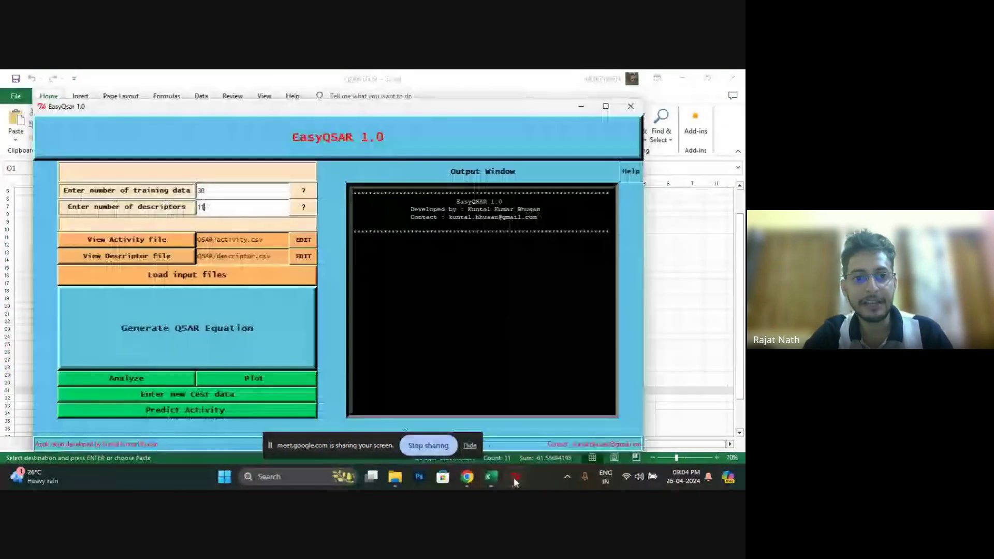
click(304, 259)
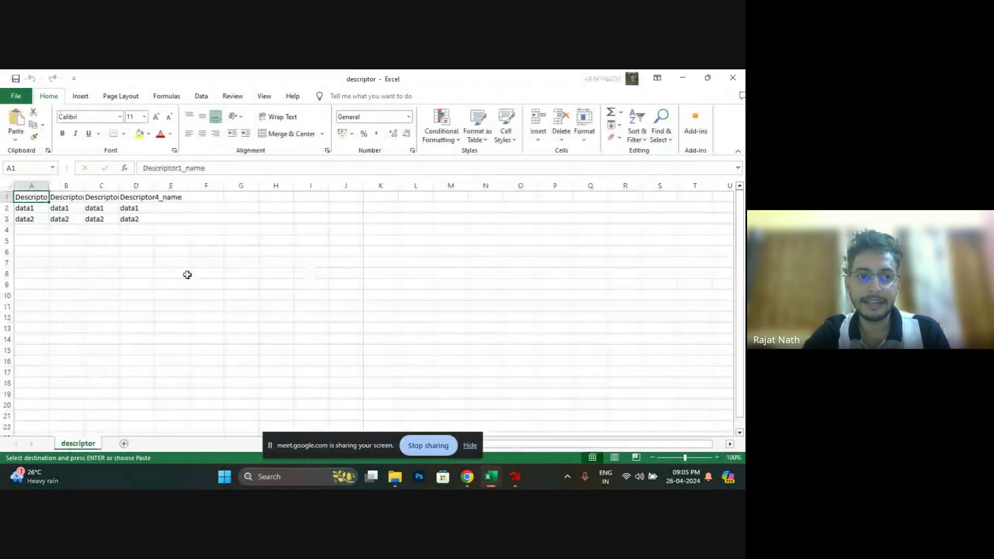
mouse_move(491, 485)
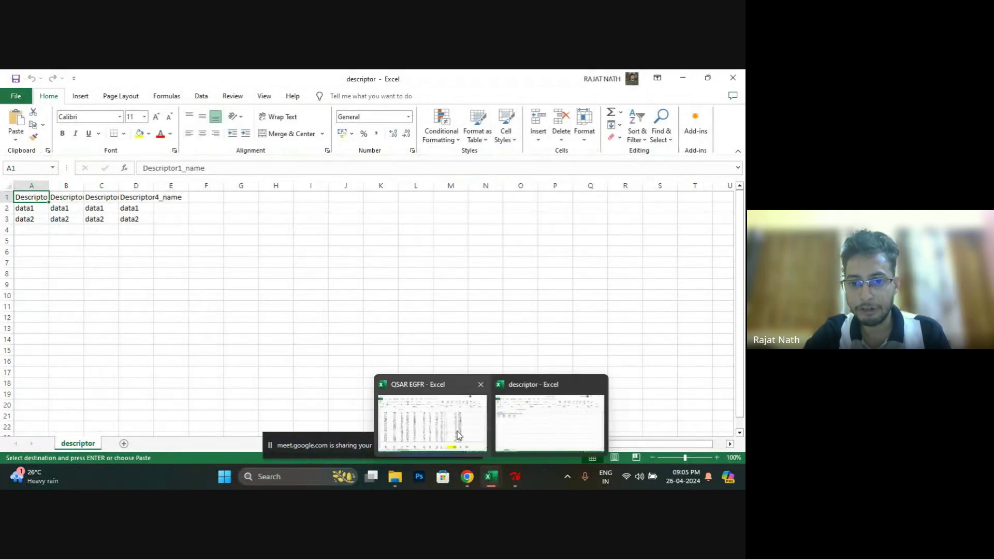
click(433, 415)
scroll(413, 340, up, 1)
drag(469, 421, 360, 82)
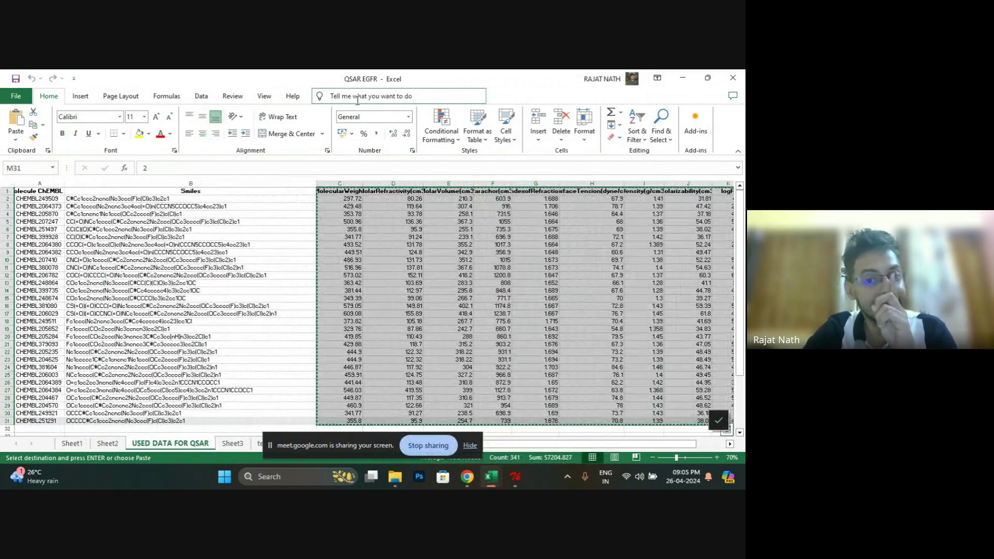
mouse_move(505, 479)
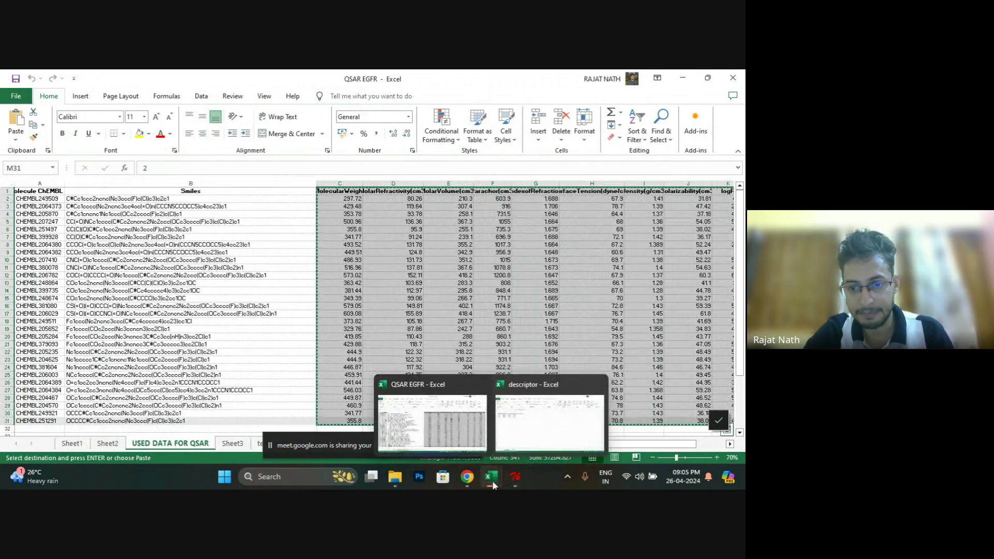
click(544, 409)
key(ctrl+v)
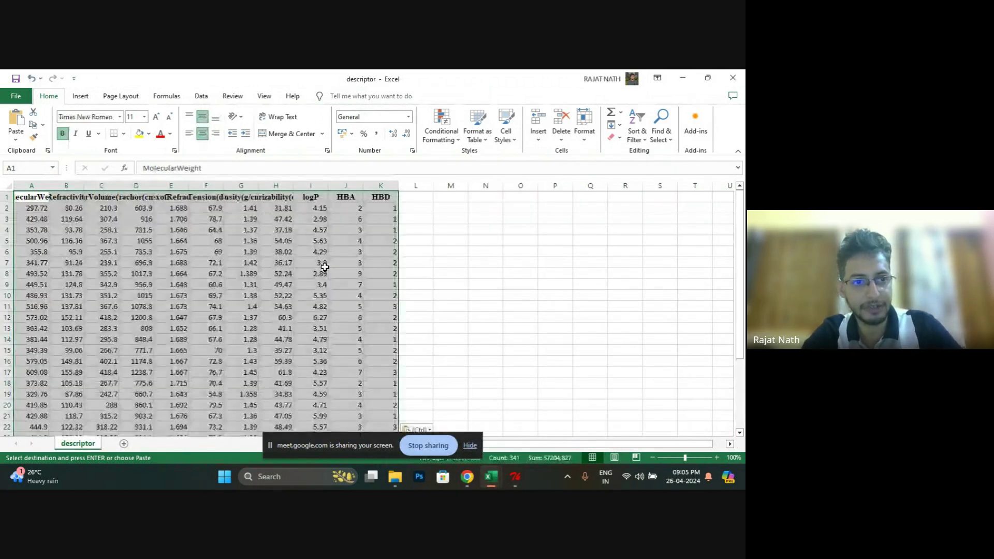
key(ctrl)
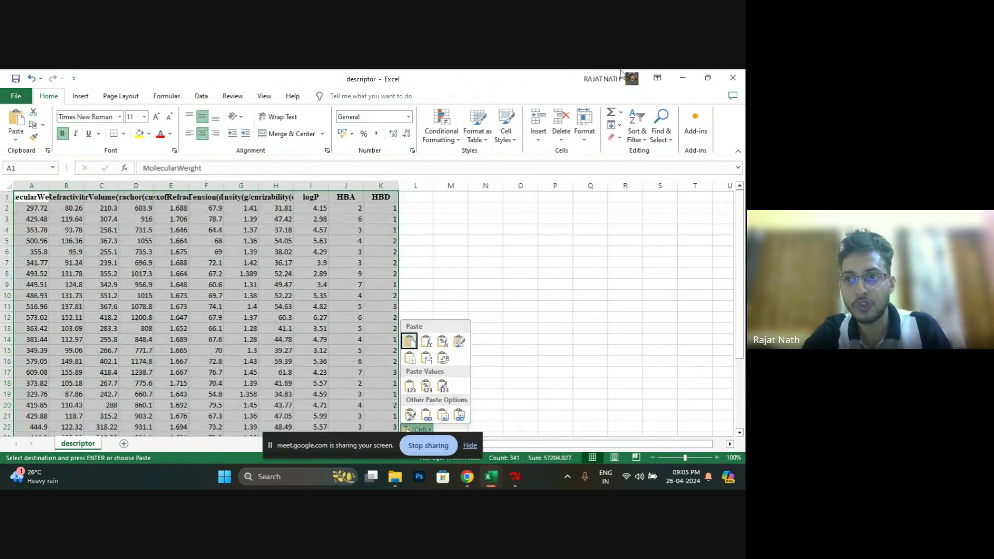
Close the descriptor file, saving the pasted columns and keeping the CSV format.
click(733, 78)
click(356, 288)
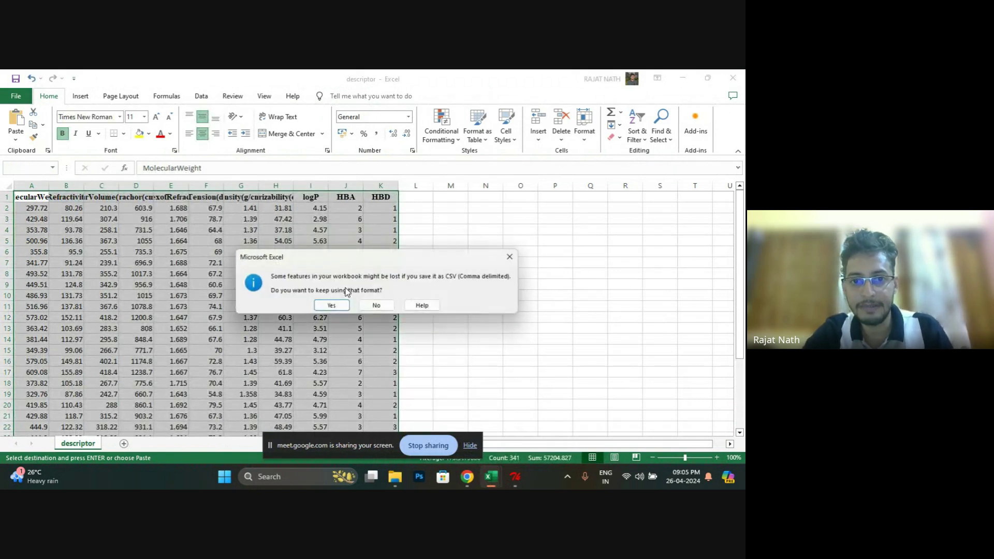
click(344, 304)
Check the full descriptor header names in the QSAR EGFR workbook, from MolecularWeight to SurfaceTension.
click(346, 192)
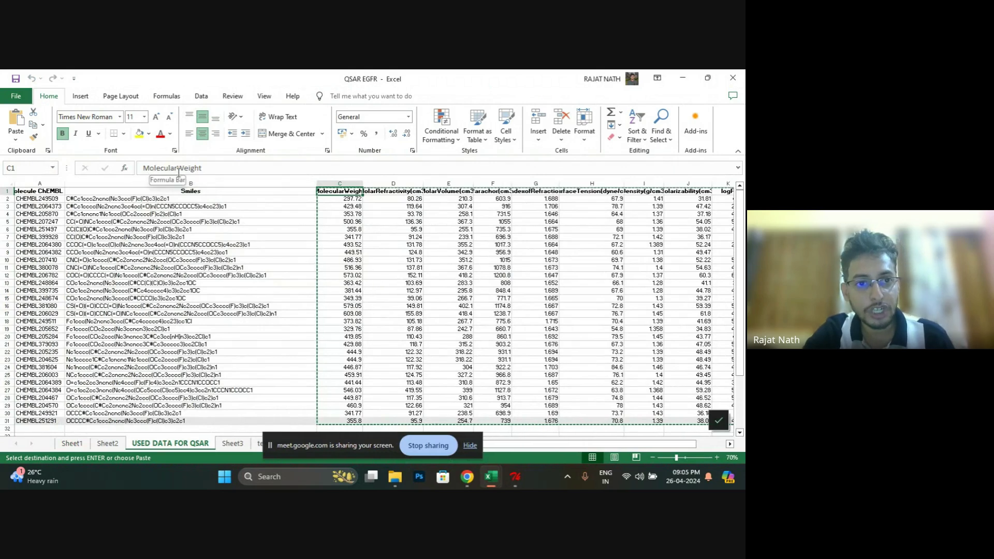
click(445, 191)
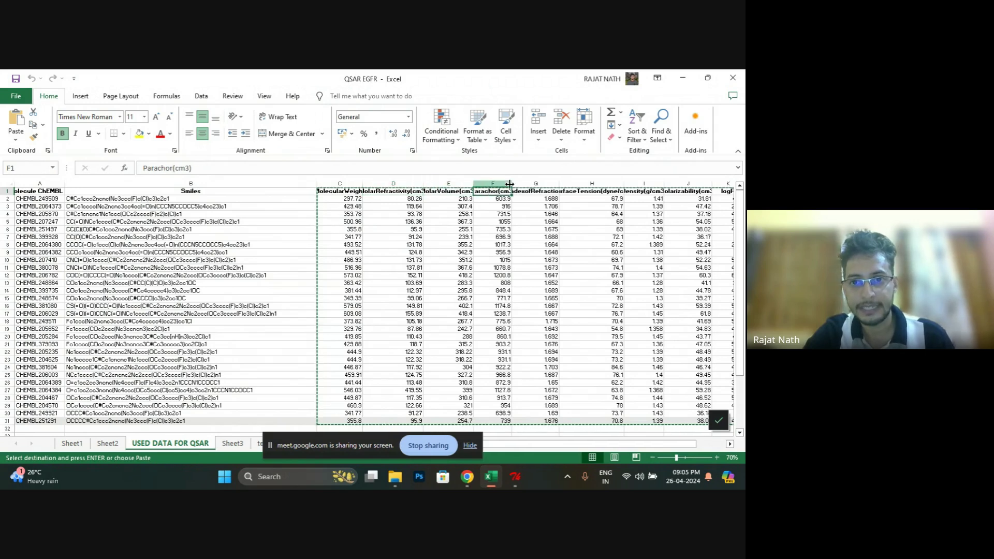
click(529, 191)
click(581, 192)
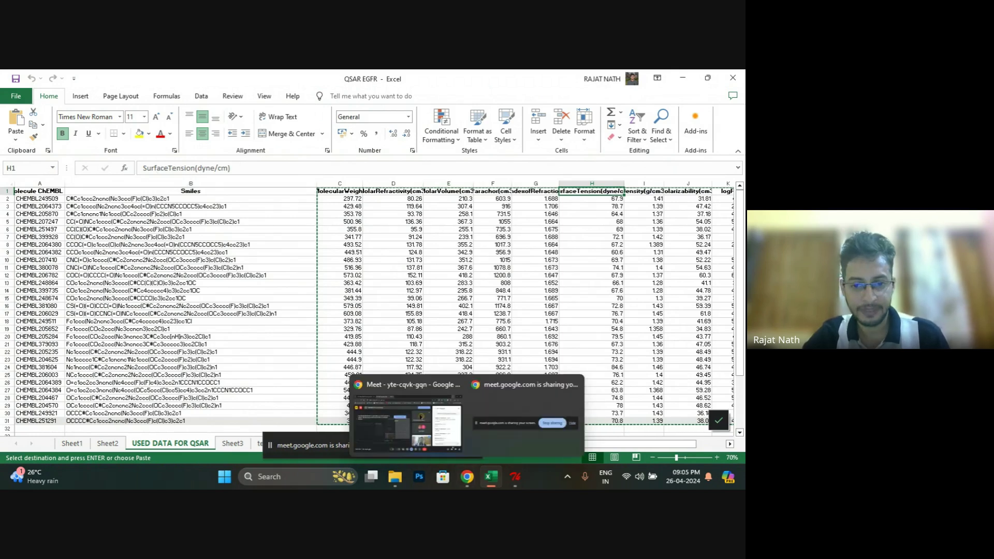
Load the input files in EasyQSAR and check the reported observation and descriptor counts against the entered values.
click(514, 477)
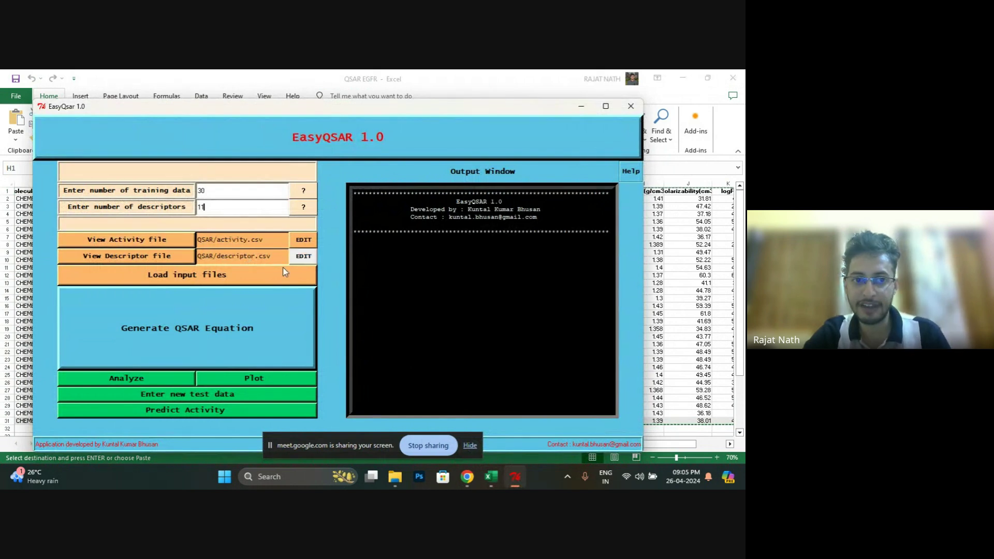
click(196, 279)
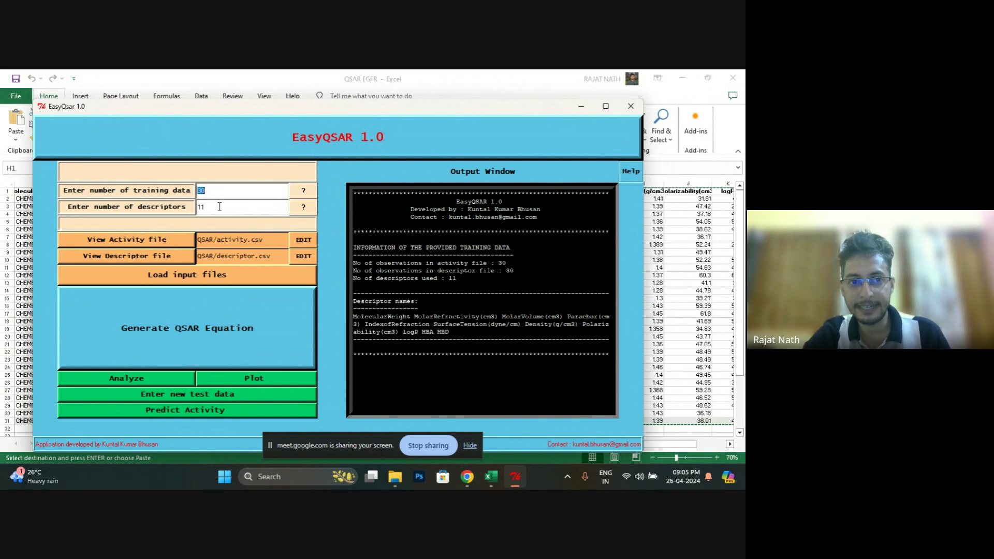
double_click(502, 263)
double_click(510, 270)
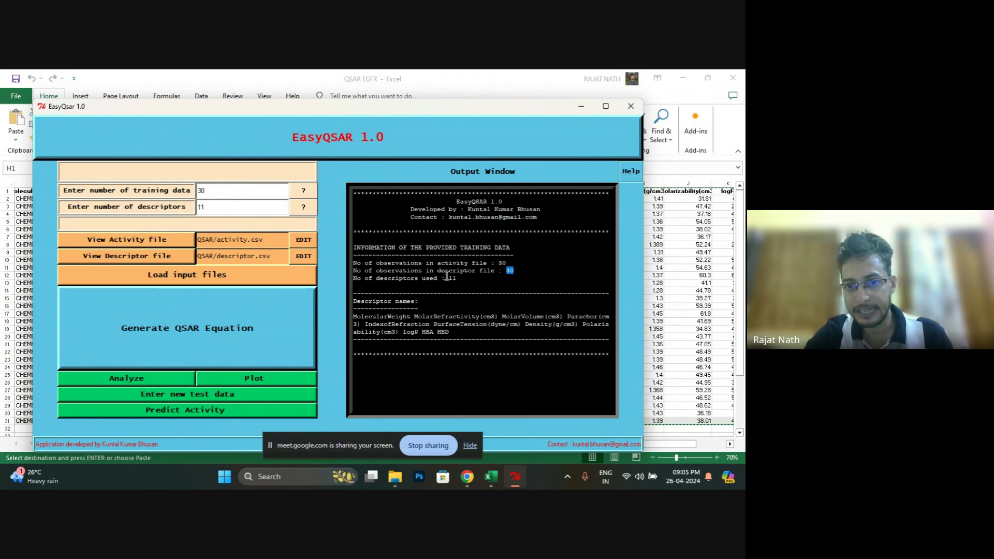
double_click(449, 278)
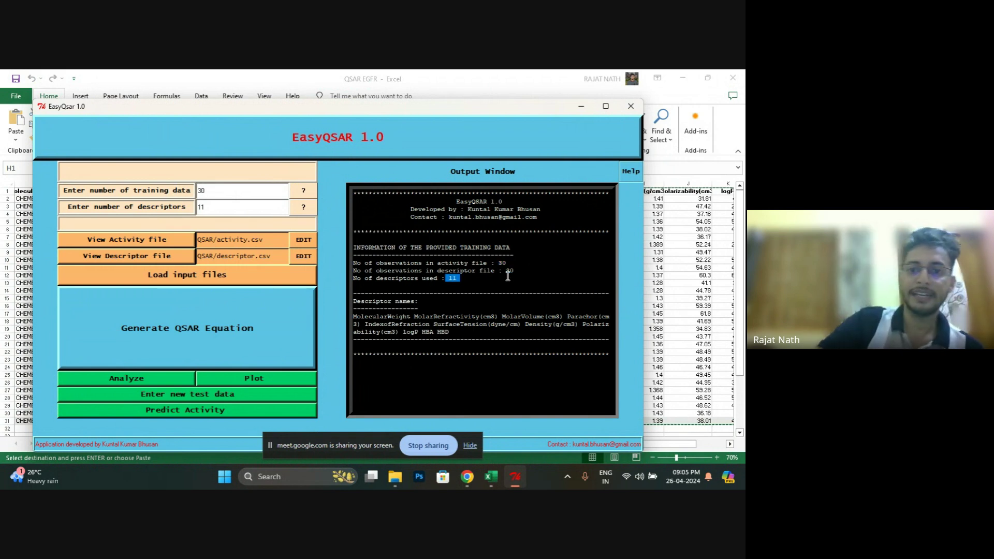
Close the plot opened before an equation exists, generate the QSAR equation, and run the statistical analysis.
click(252, 378)
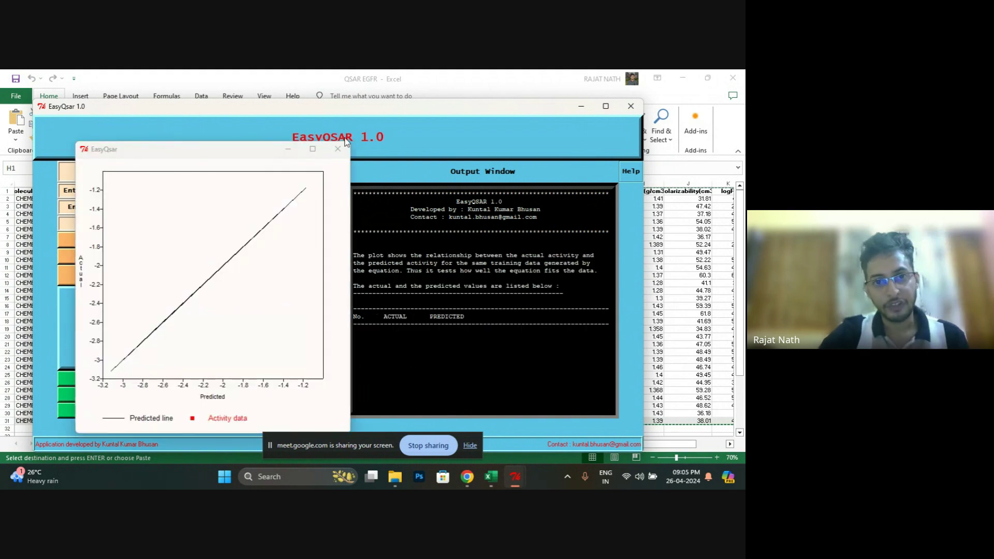
click(337, 149)
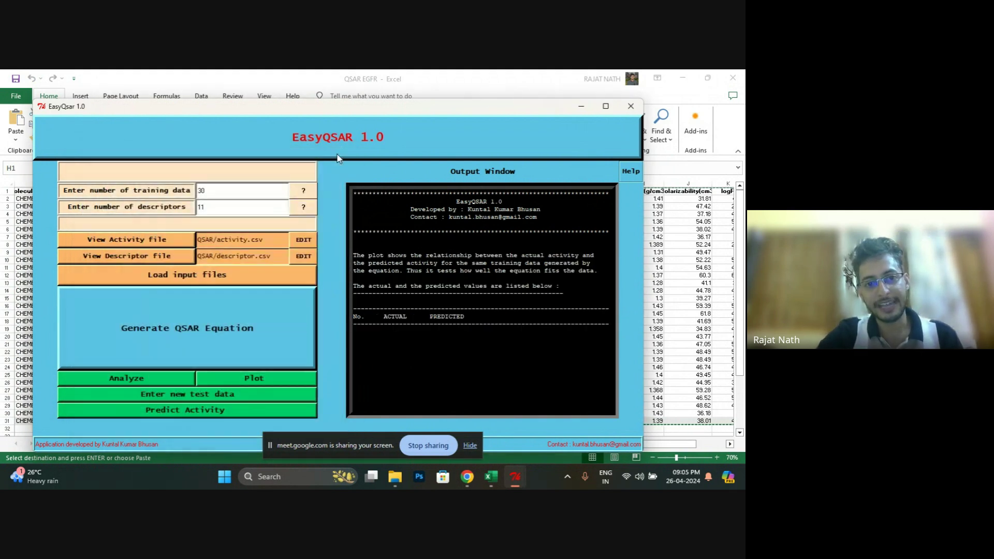
click(250, 312)
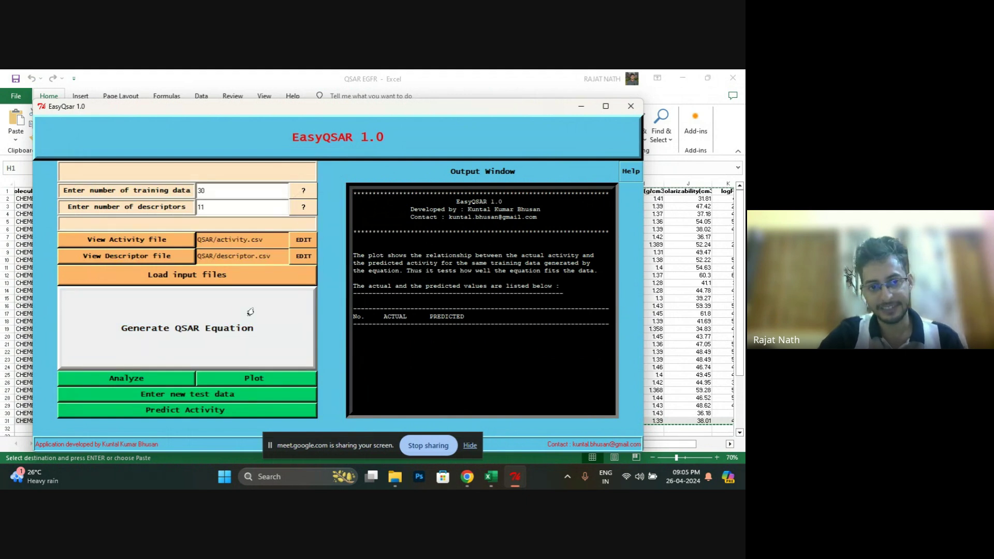
click(179, 378)
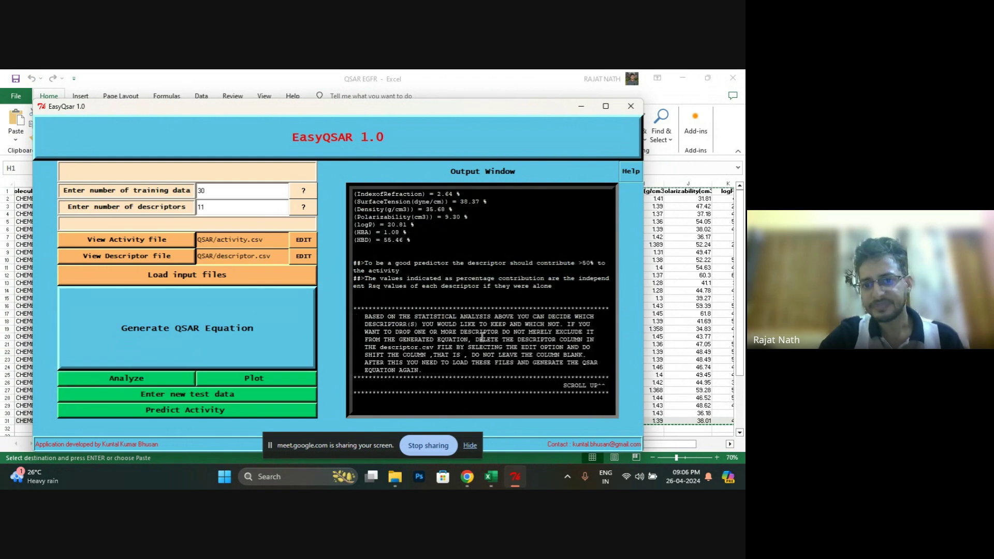
Examine the analysis statistics: Rsq, Adjusted Rsq, F statistics, Critical F, and the notes on interpreting them.
scroll(482, 337, up, 15)
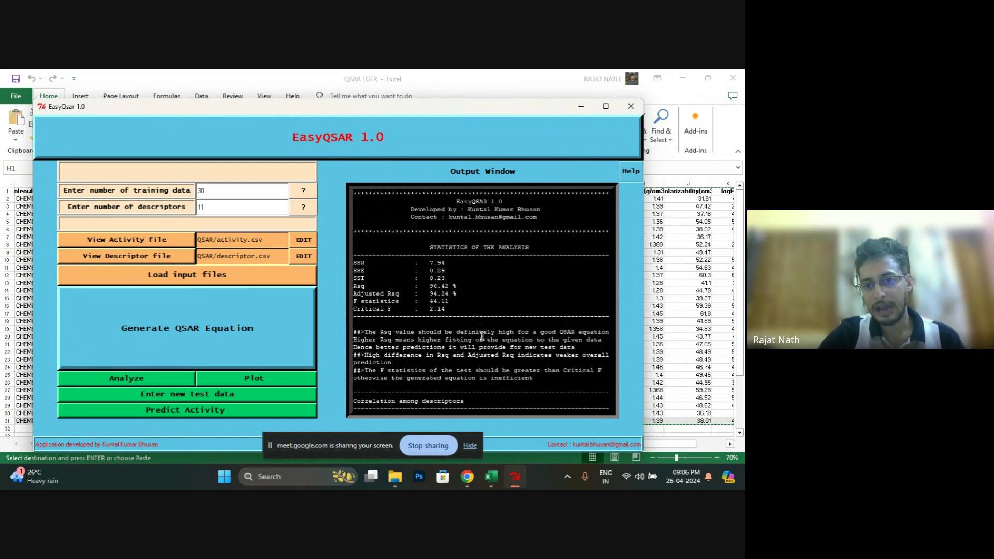
drag(354, 290, 471, 289)
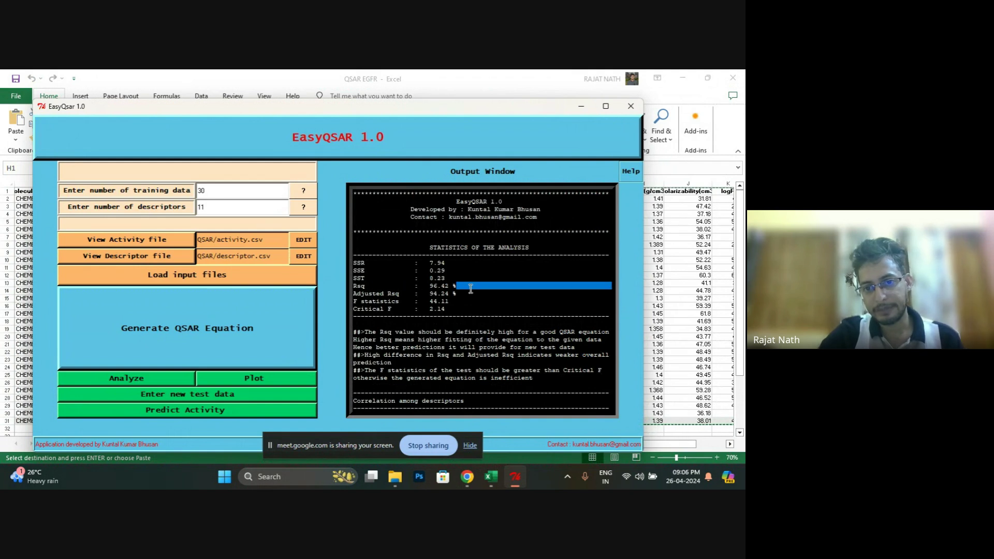
drag(359, 291, 470, 281)
drag(369, 302, 482, 290)
drag(372, 304, 444, 299)
drag(365, 310, 471, 310)
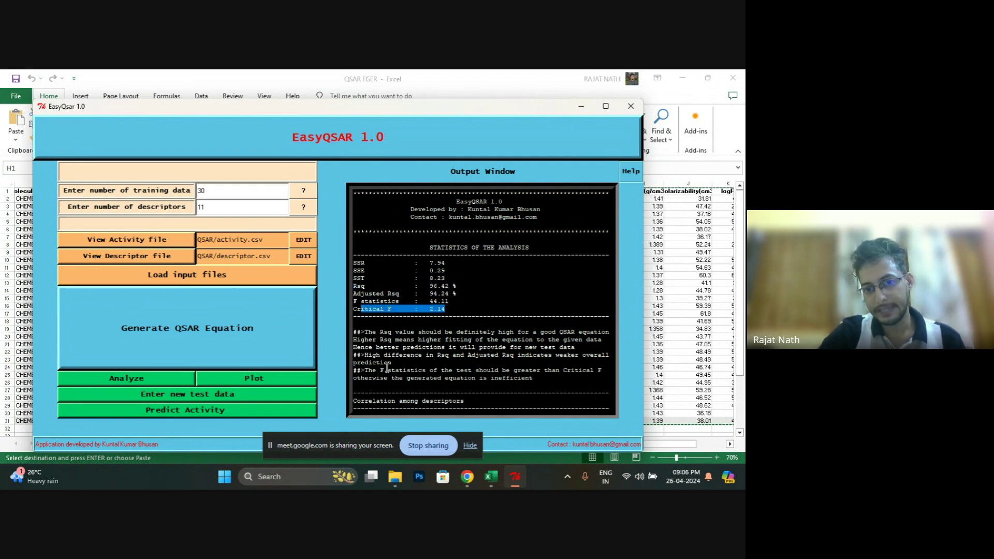
drag(549, 383, 356, 333)
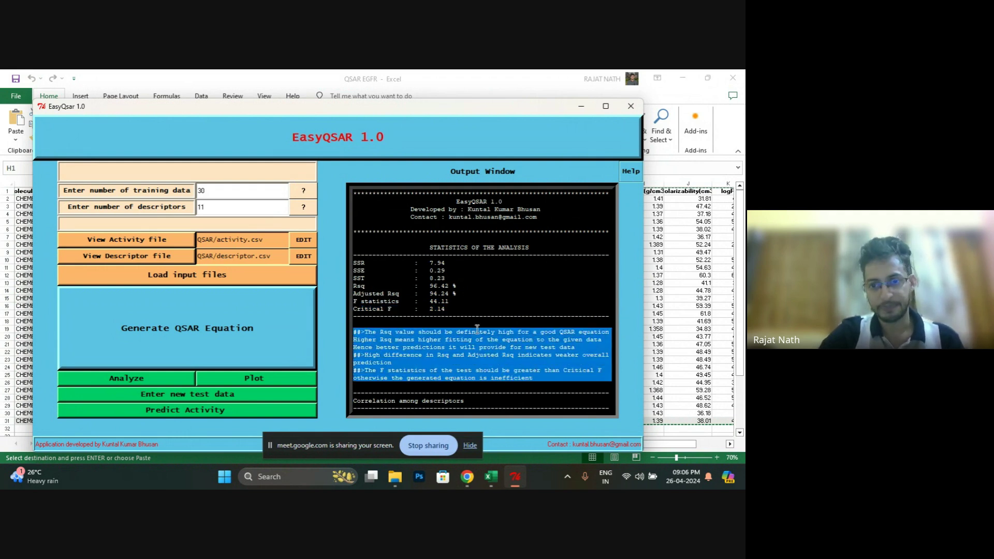
Plot the actual against predicted activity, close the plot, and display the generated QSAR equation again for review.
click(267, 381)
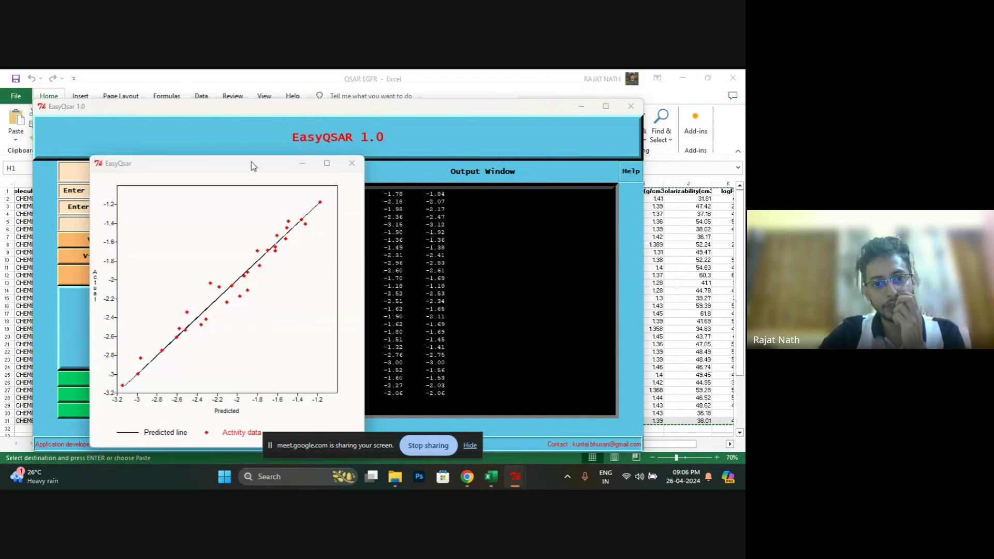
drag(251, 162, 263, 113)
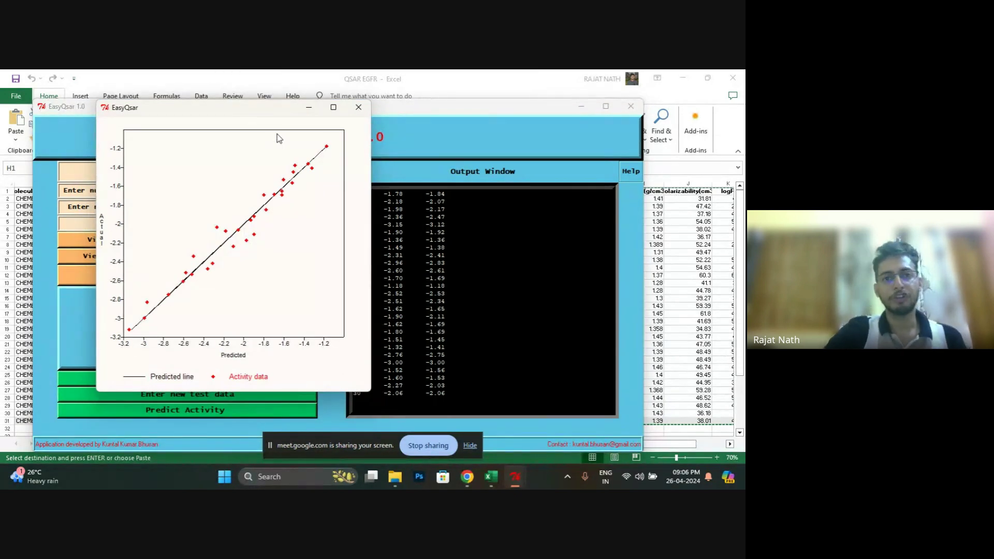
click(358, 109)
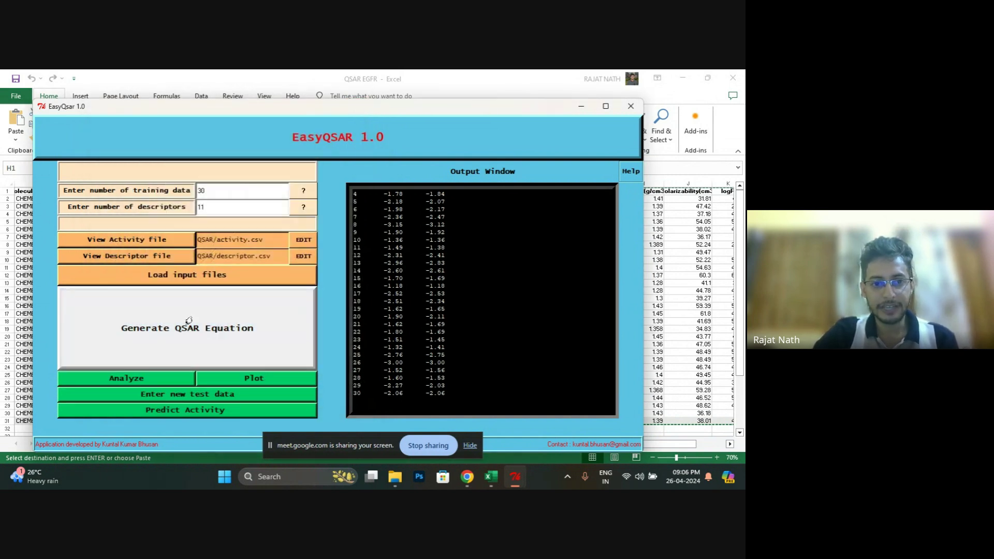
click(179, 338)
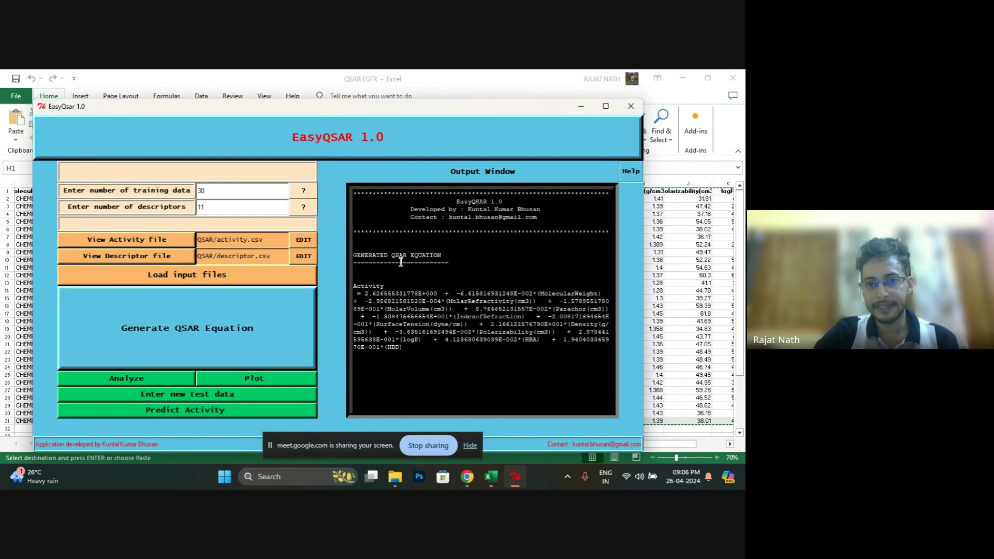
drag(409, 349, 353, 287)
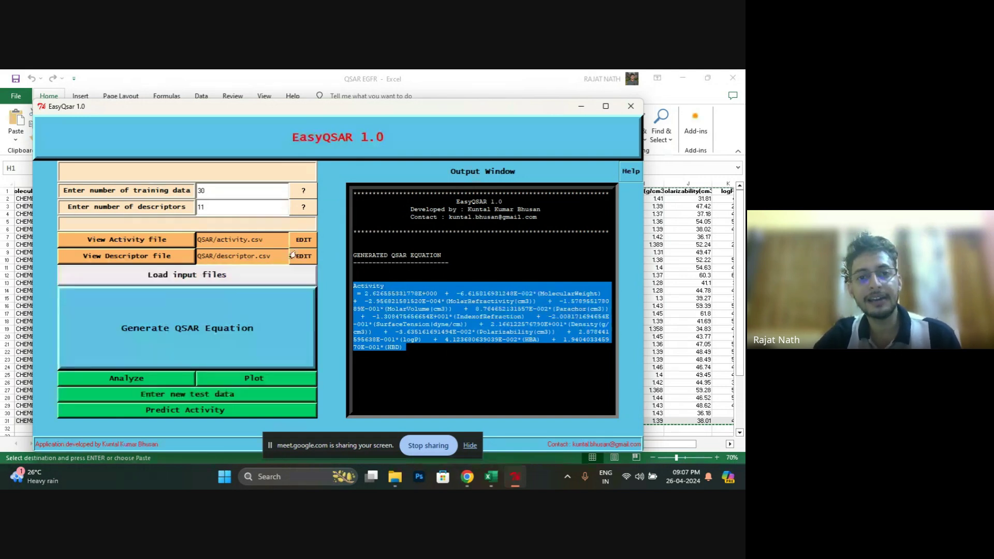
Copy the descriptor values C35:M41 for NIMBOLIDE through Vicenin-3 from the QSAR EGFR workbook and return to EasyQSAR.
click(585, 108)
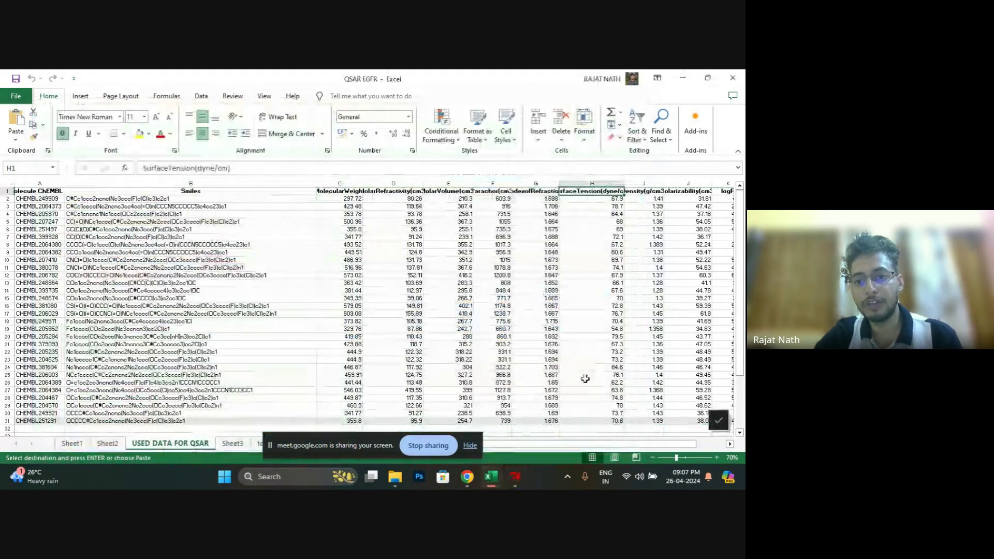
scroll(695, 278, down, 4)
scroll(695, 278, down, 1)
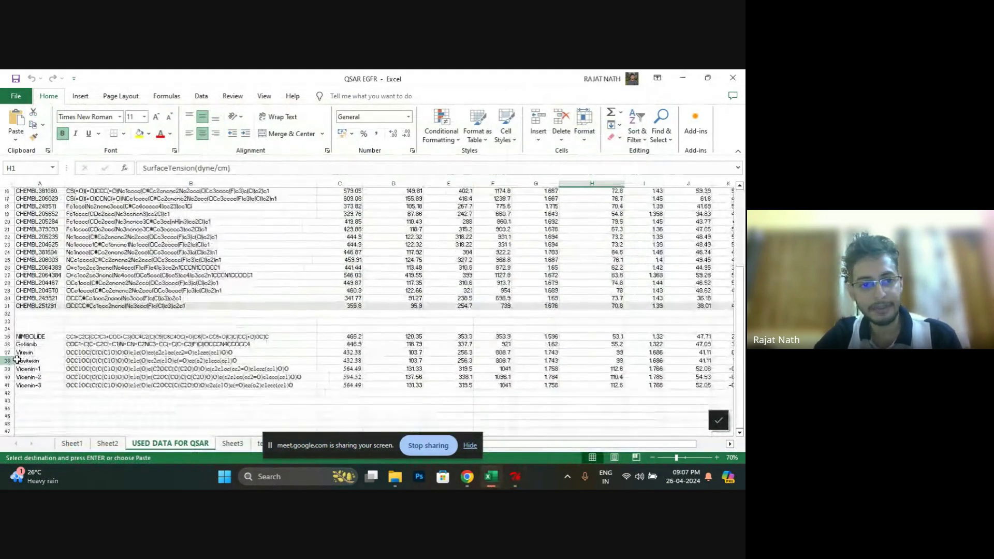
mouse_move(610, 444)
mouse_down()
mouse_move(599, 446)
mouse_move(622, 446)
mouse_up()
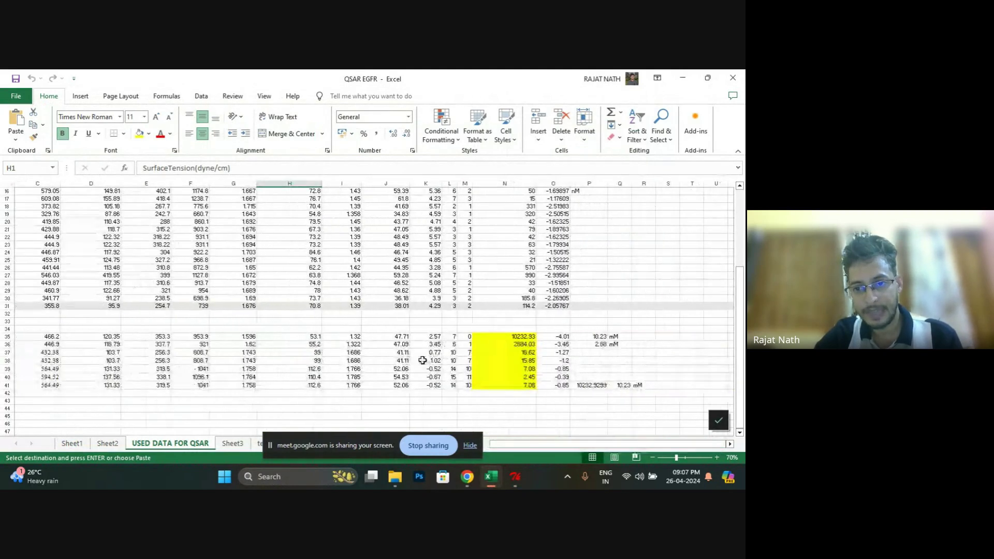
drag(464, 336, 340, 385)
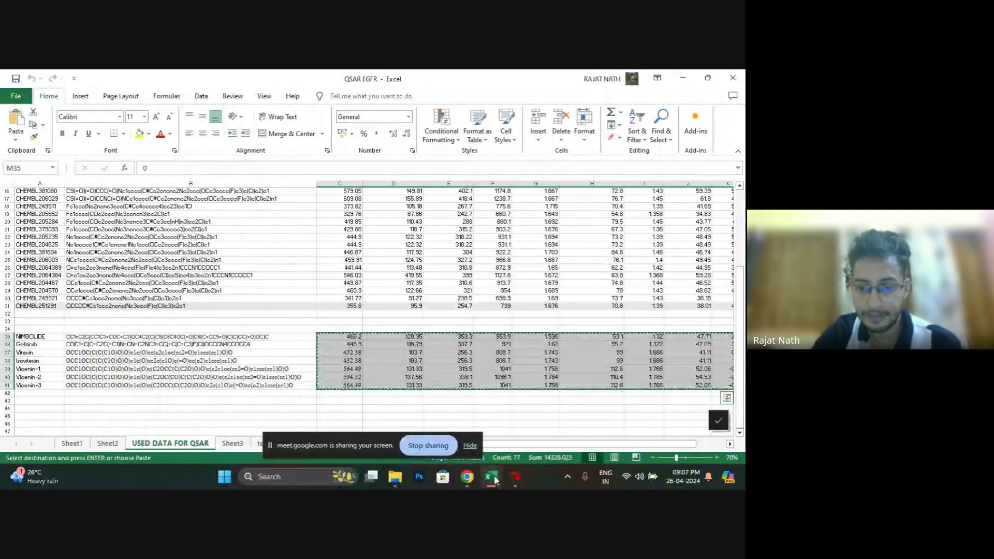
click(512, 478)
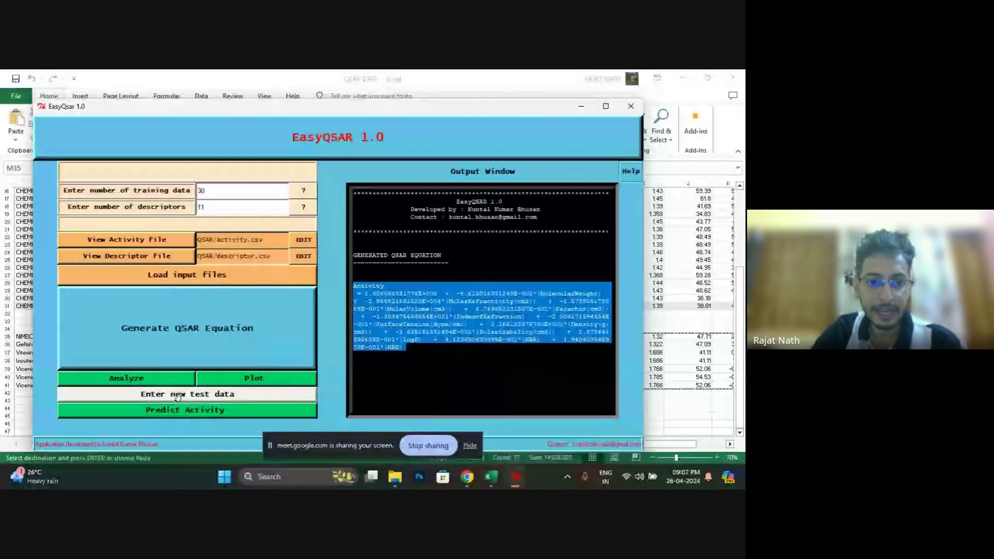
Open the new test data file, paste the copied descriptor values over test.csv starting at A1, and save it.
click(515, 477)
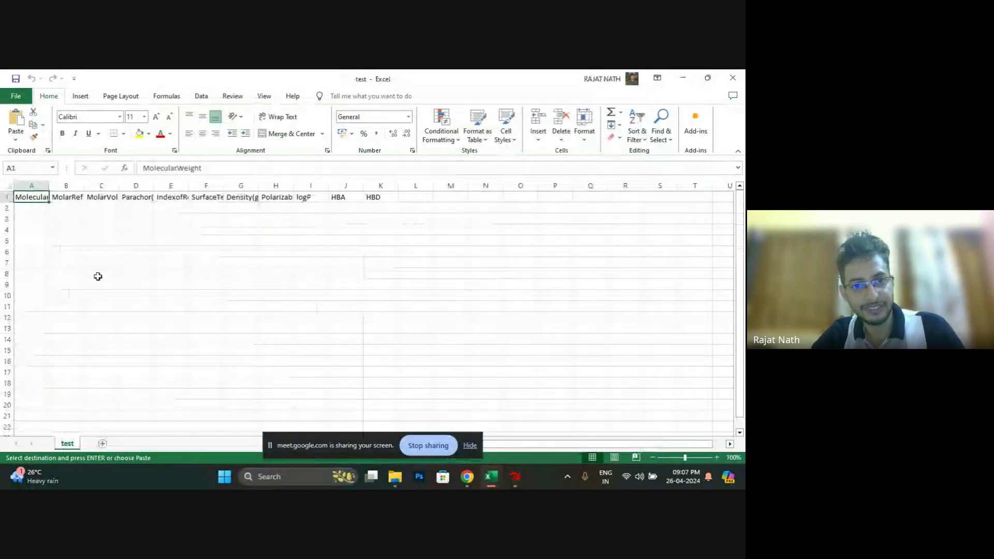
text(466.2	120.35	353.3	953.9	1.596	53.1	1.32	47.71	2.57	7	0 446.9	118.79	337.7	921	1.62	55.2	1.322	47.09	3.45	6	1 432.38	103.7	256.3	808.7	1.743	99	1.686	41.11	0.77	10	7 432.38	103.7	256.3	808.7	1.743	99	1.686	41.11	1.02	10	7 564.49	131.33	319.5	1041	1.758	112.6	1.766	52.06	-0.52	14	10 594.52	137.56	338.1	1096.1	1.784	110.4	1.785	54.53	-0.87	15	11 564.49	131.33	319.5	1041	1.758	112.6	1.766	52.06	-0.52	14	10)
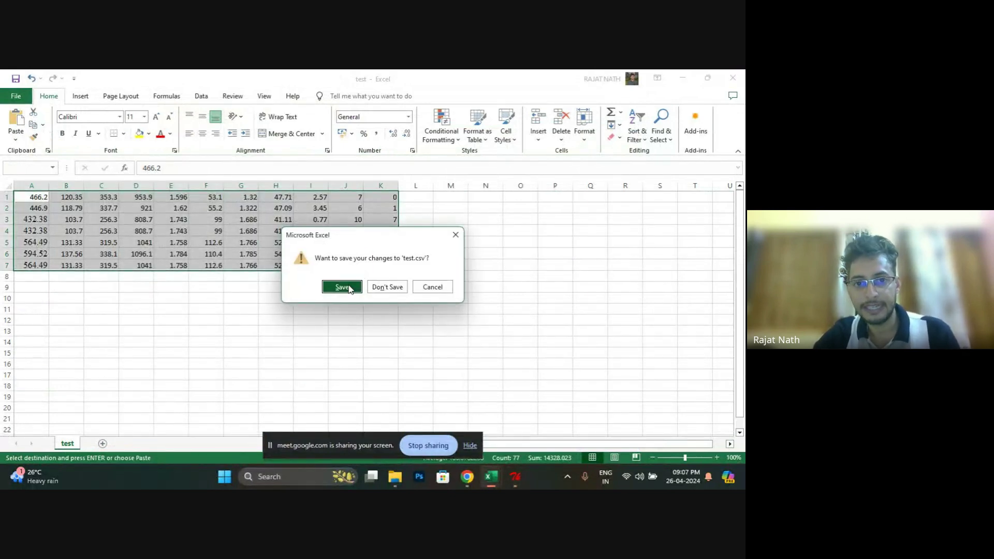
click(343, 287)
click(332, 304)
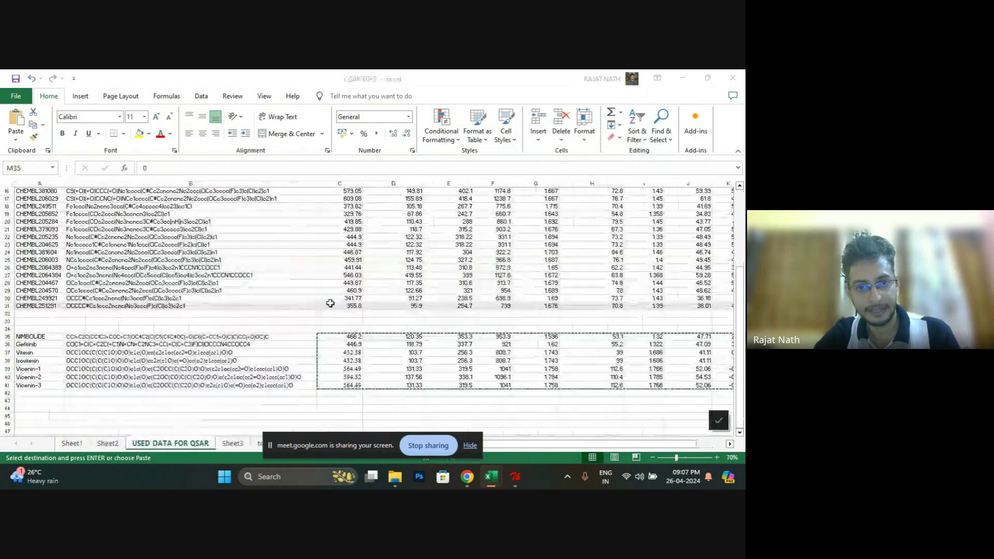
Return to EasyQSAR, predict the activity for the new test data, and highlight the predicted values of all datasets.
click(510, 481)
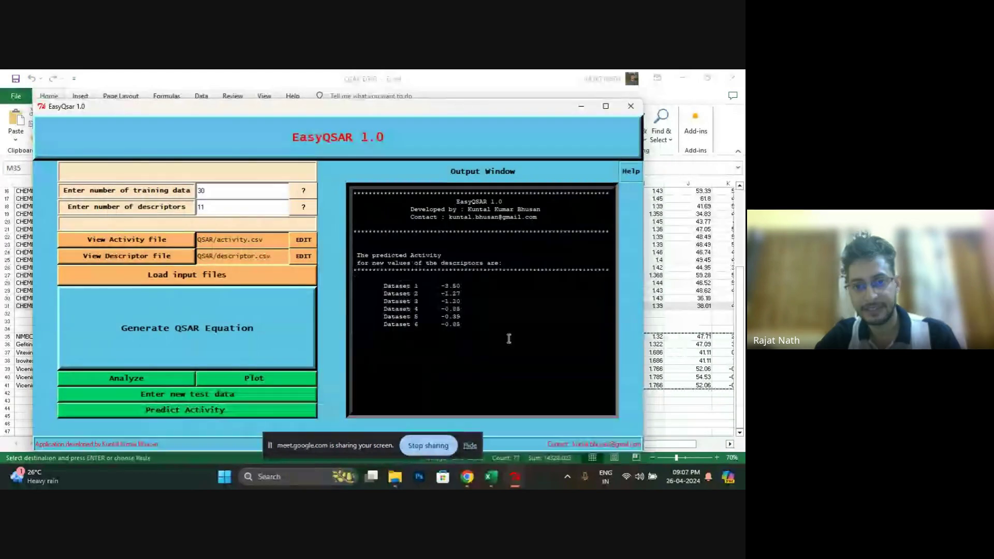
drag(463, 329, 381, 284)
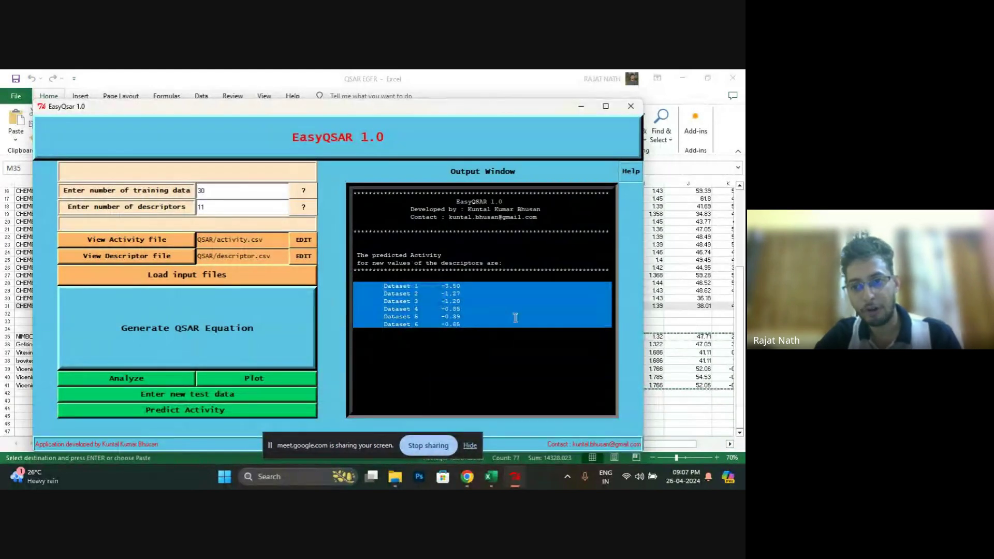
In the QSAR EGFR workbook, review the test compounds' activities in O35:O41 and the -LOG activity formula in O3.
click(581, 107)
drag(603, 444, 620, 444)
click(558, 337)
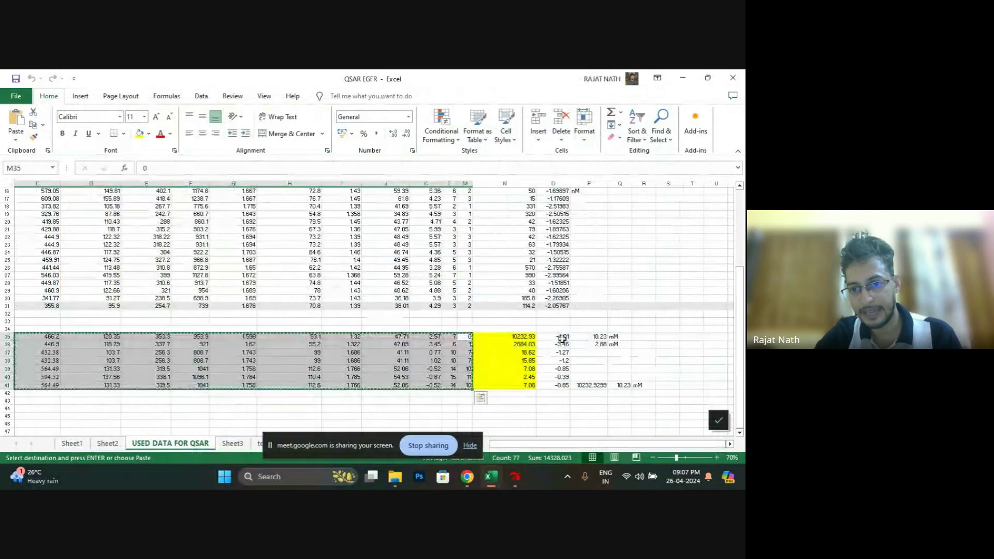
drag(561, 344, 572, 390)
click(668, 352)
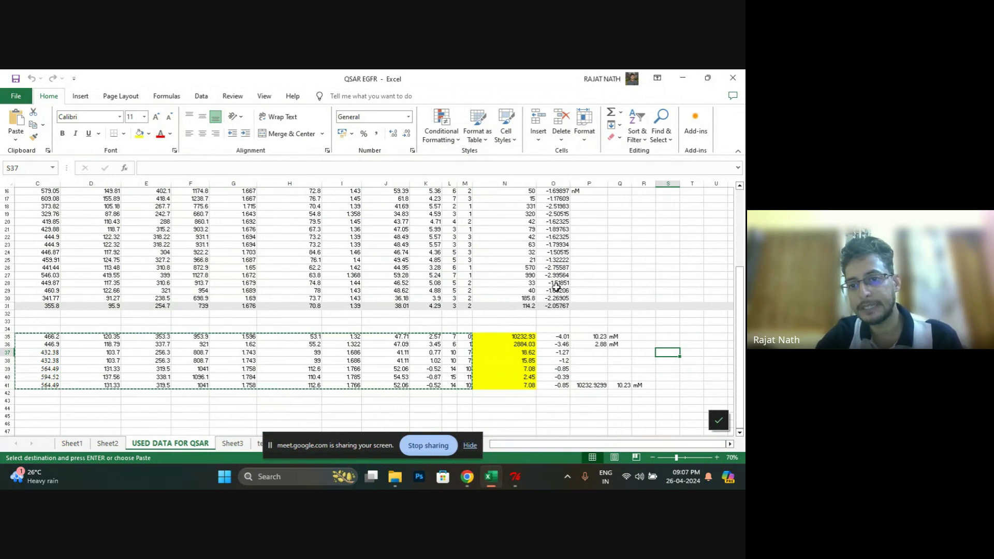
scroll(554, 280, up, 5)
click(554, 206)
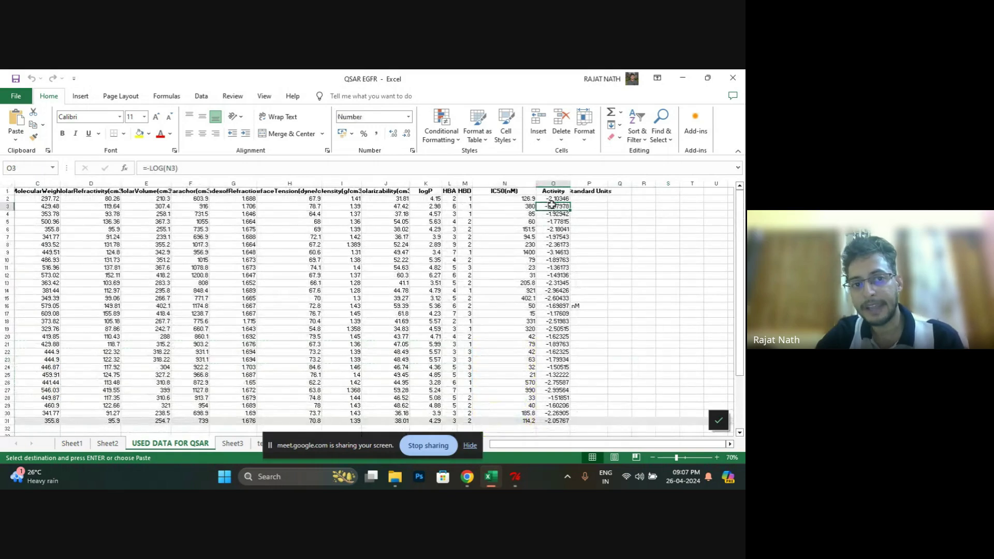
Convert NIMBOLIDE's predicted activity back to an IC50 in R37 with the formula =POWER(10,-O35).
scroll(612, 344, down, 5)
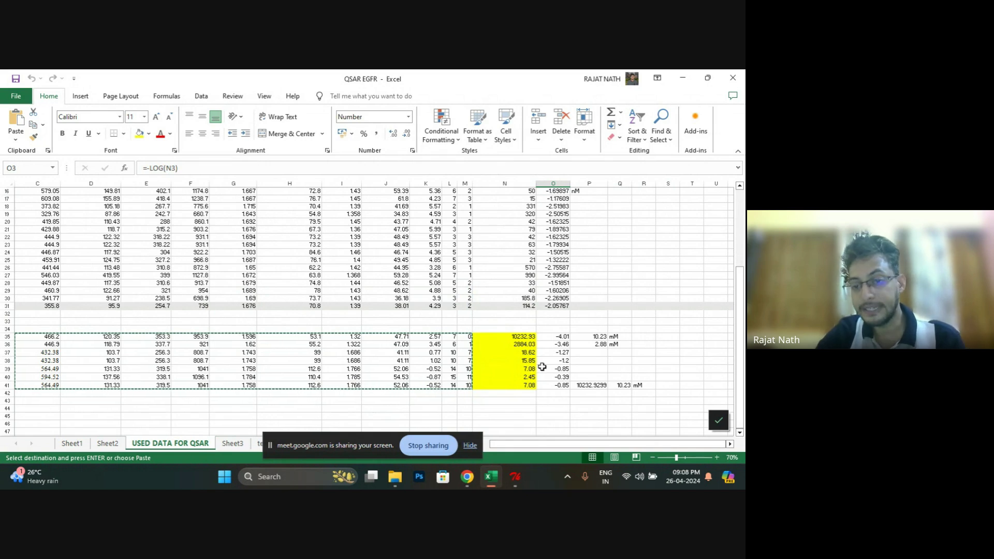
click(643, 353)
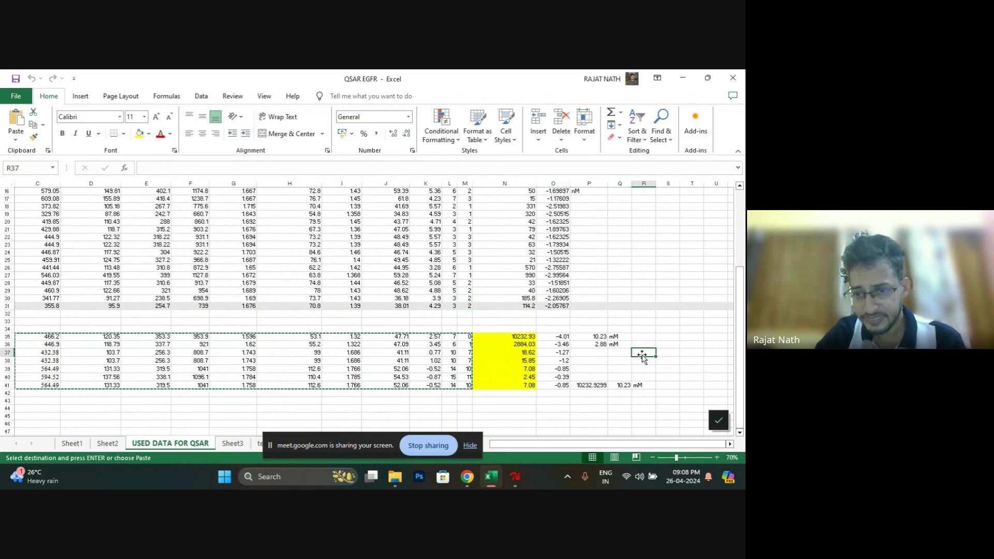
text(=)
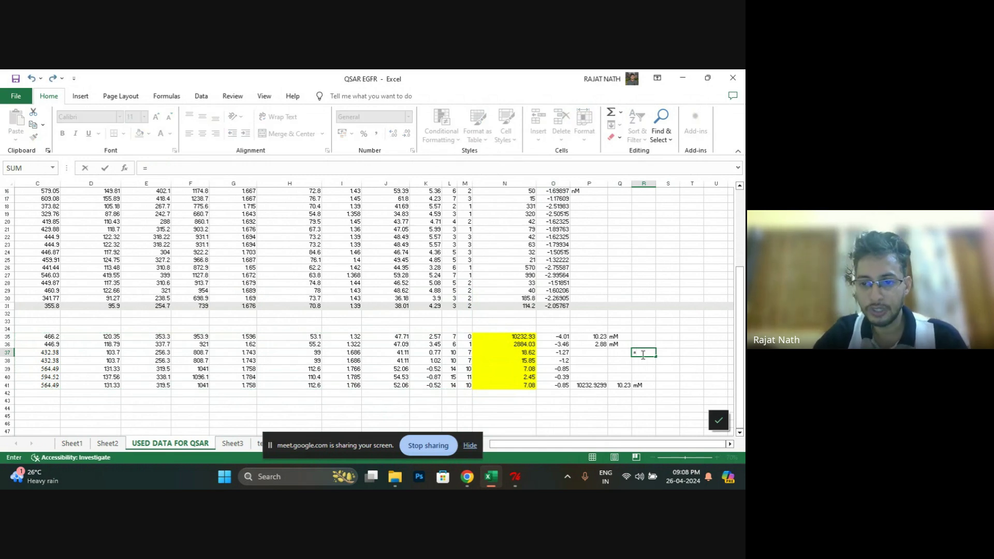
text(power)
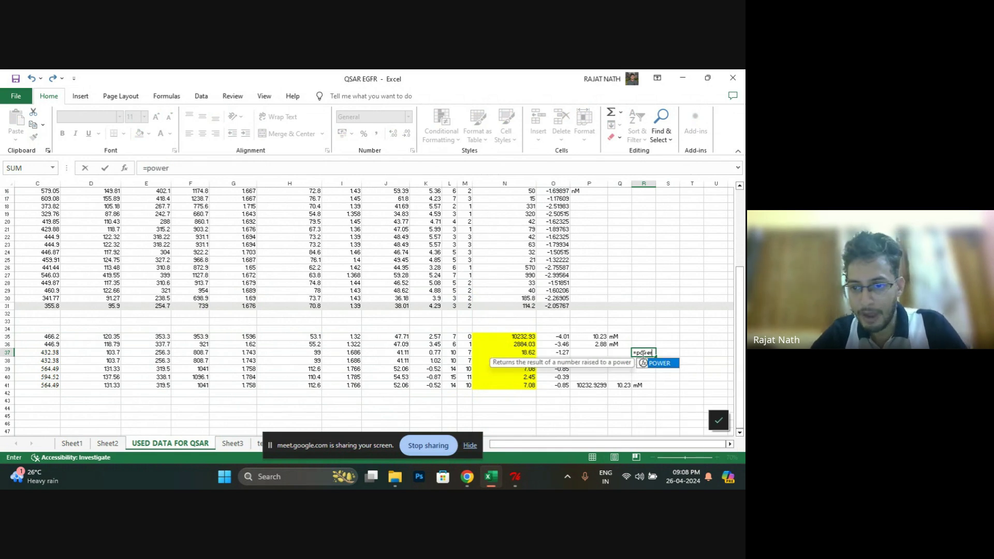
text(()
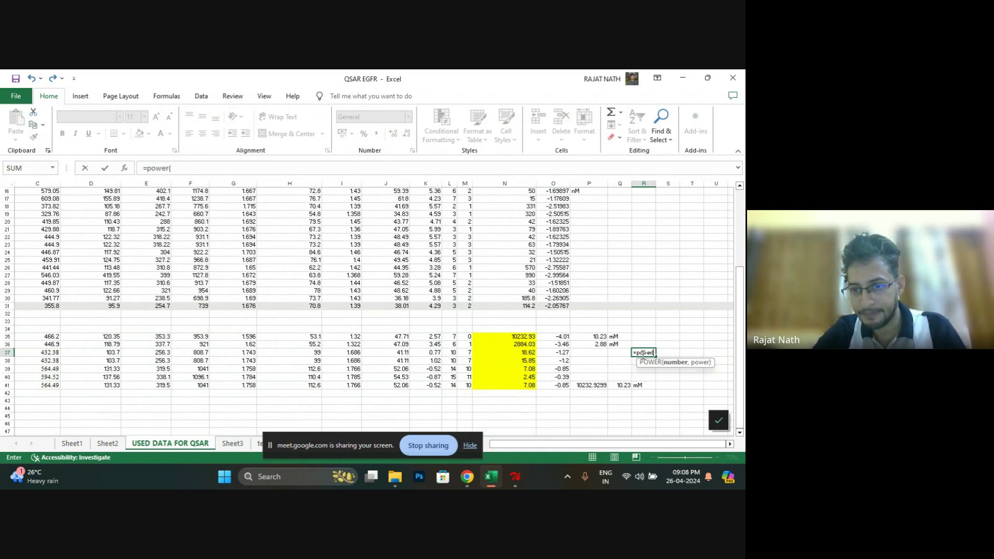
text(10,-)
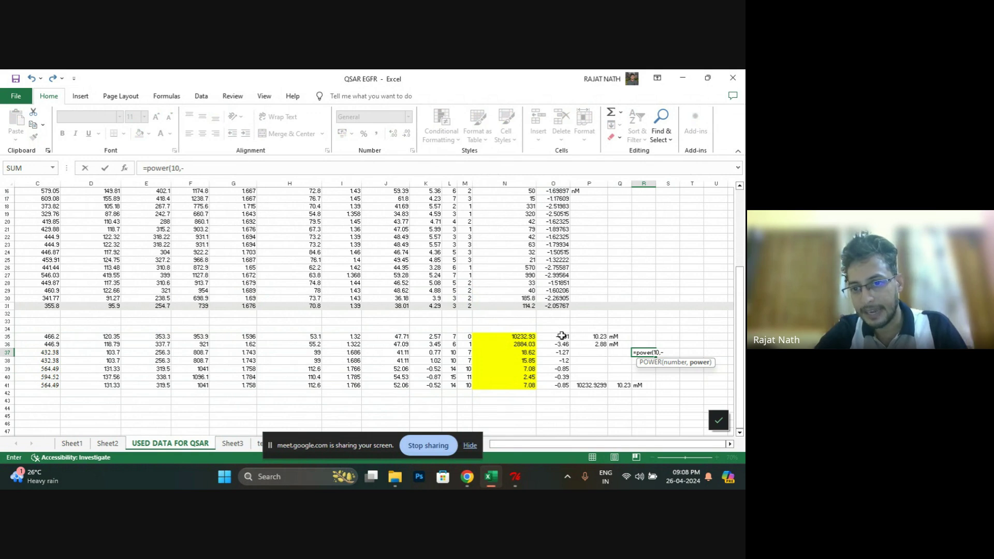
click(562, 336)
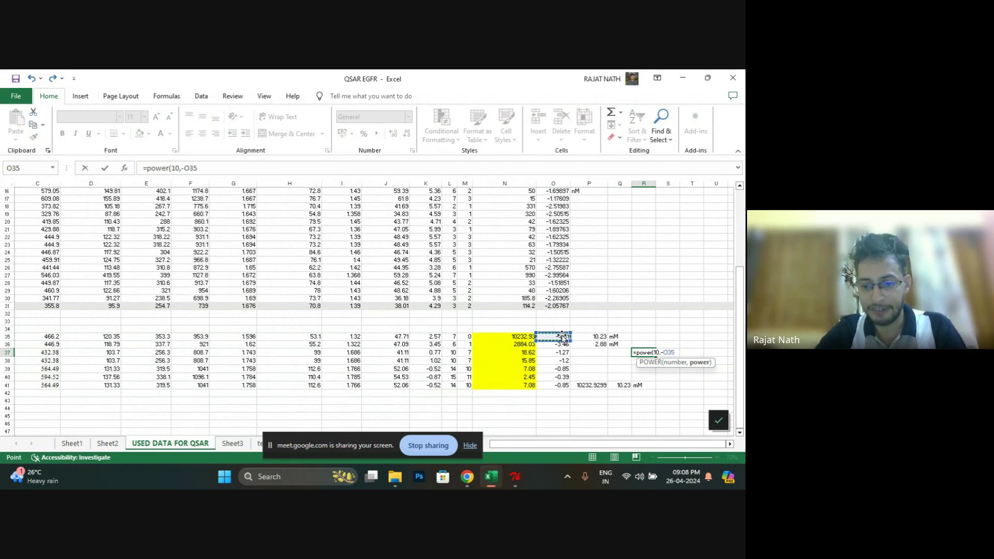
text())
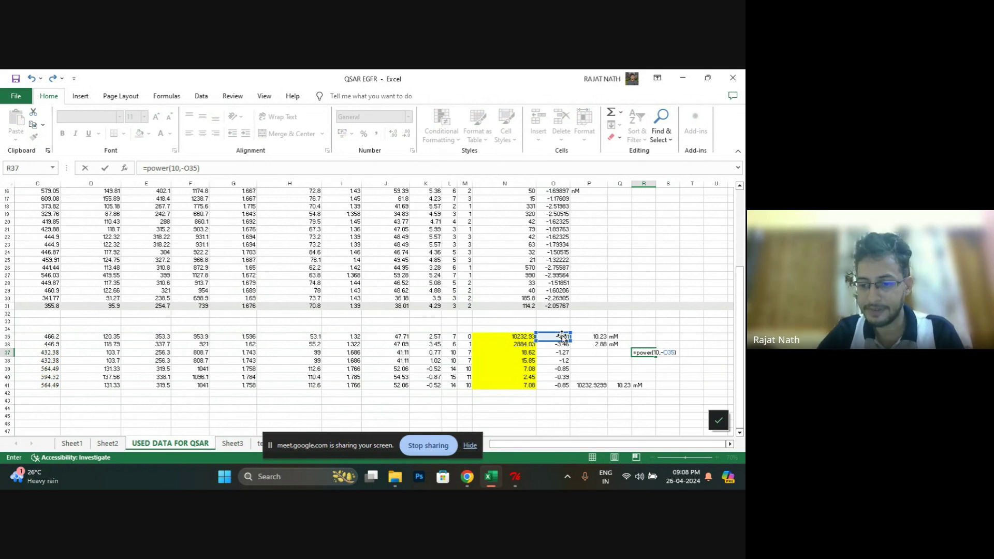
key(Return)
click(653, 353)
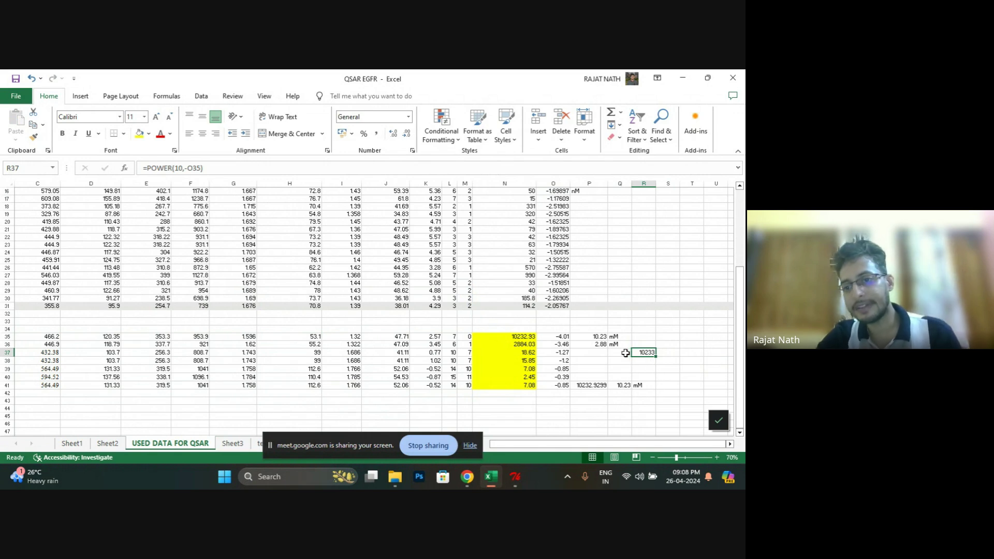
Record the converted concentration beside the calculated IC50 by entering 10.233 in S37 and the unit mM in T37.
scroll(615, 340, up, 5)
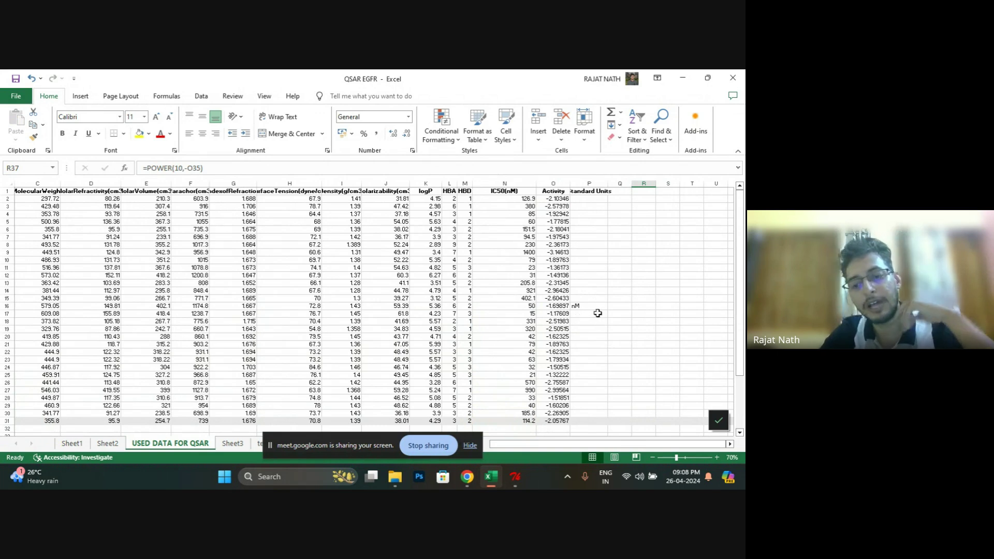
scroll(644, 344, down, 3)
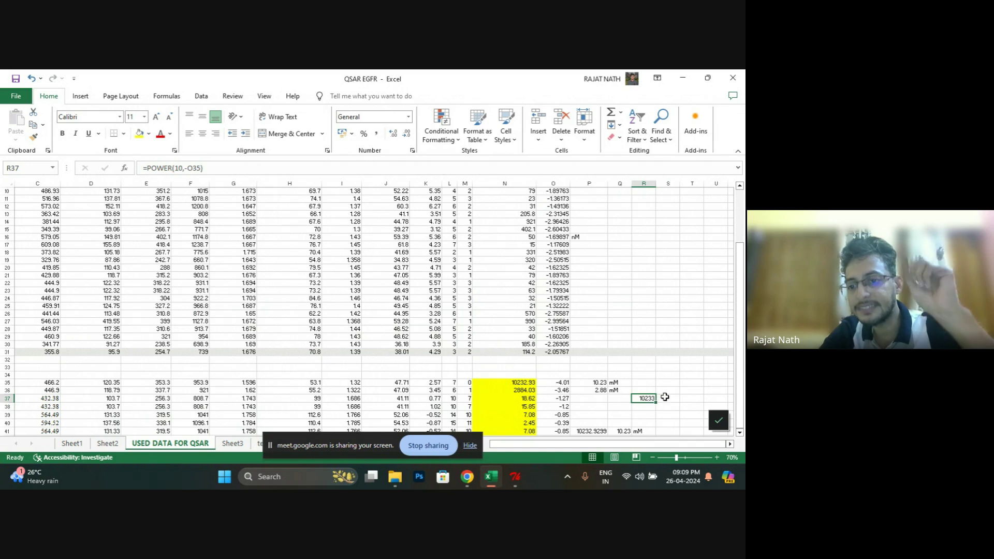
click(665, 398)
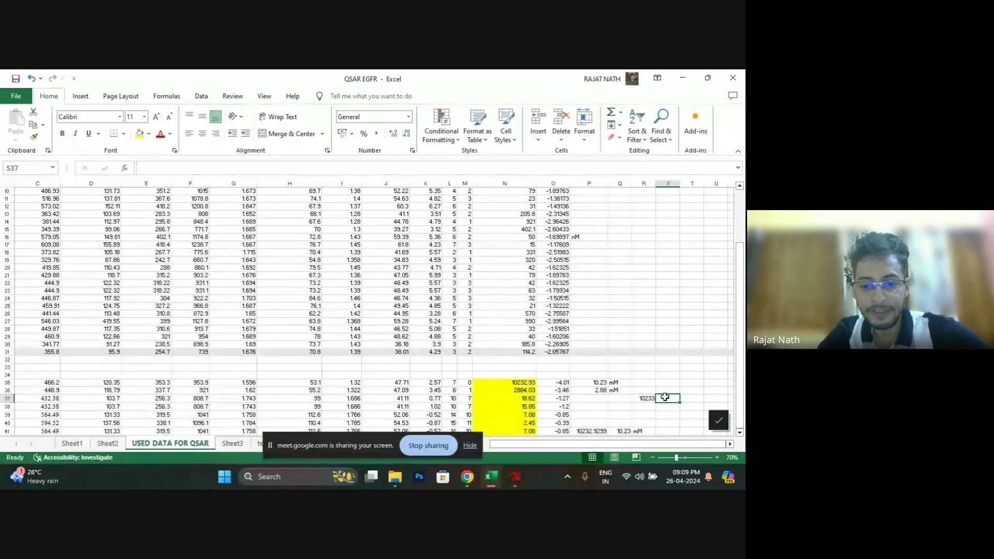
text(10.)
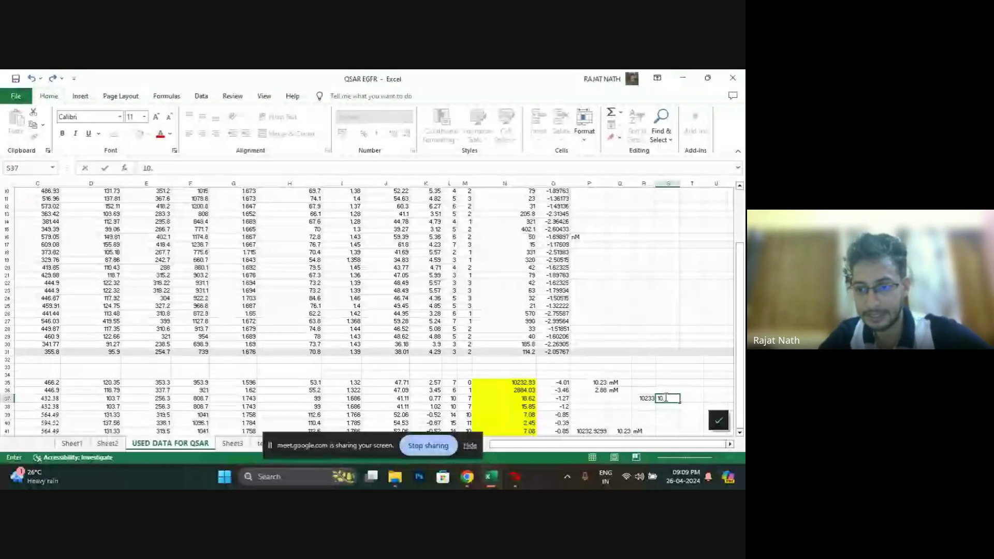
text(233)
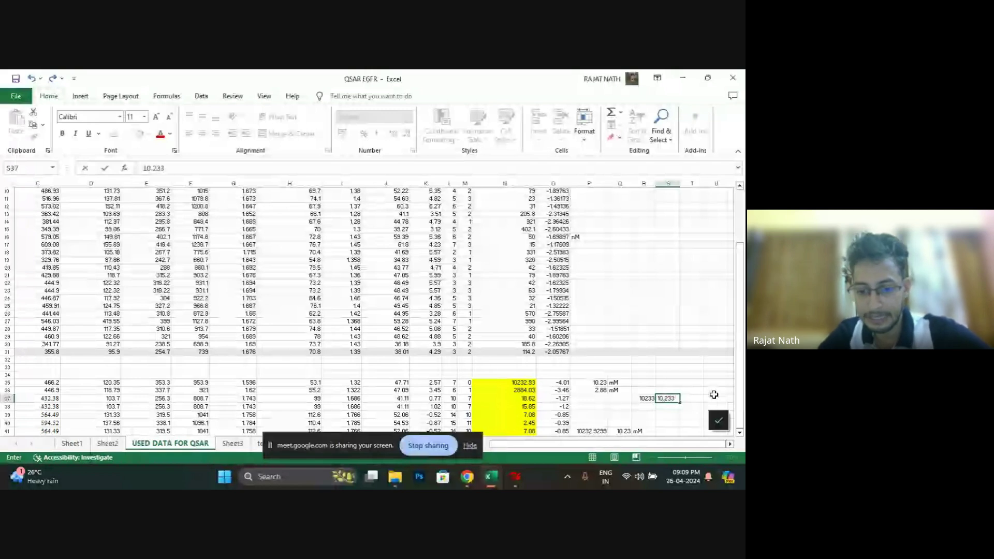
key(Tab)
text(mM)
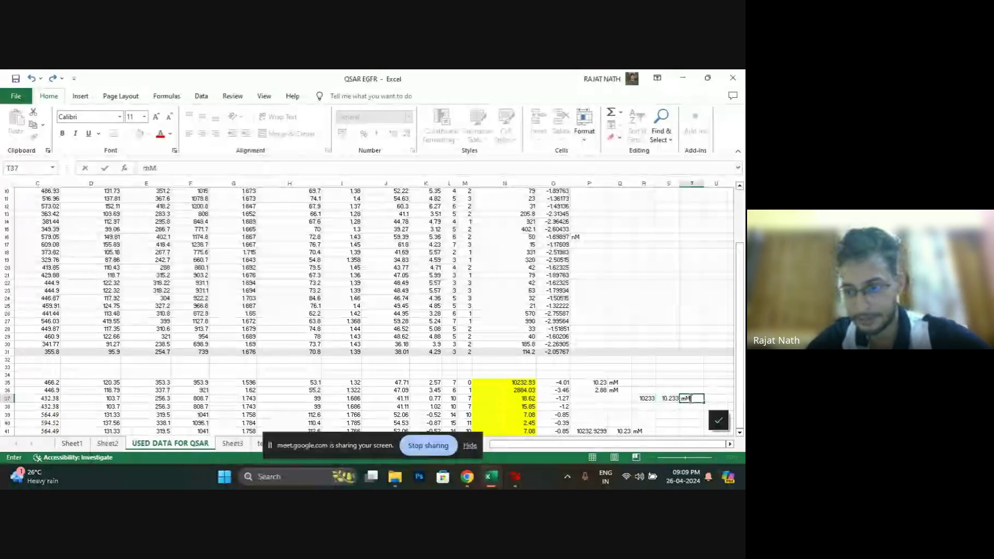
click(639, 407)
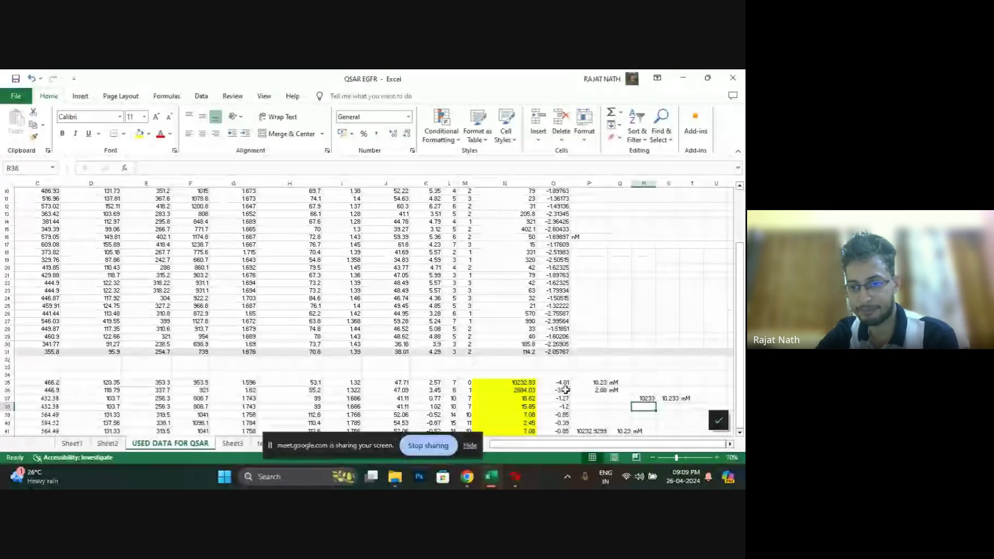
Close EasyQSAR and switch to the Google Meet call in Chrome to check the in-call messages.
click(512, 476)
click(631, 106)
mouse_move(492, 475)
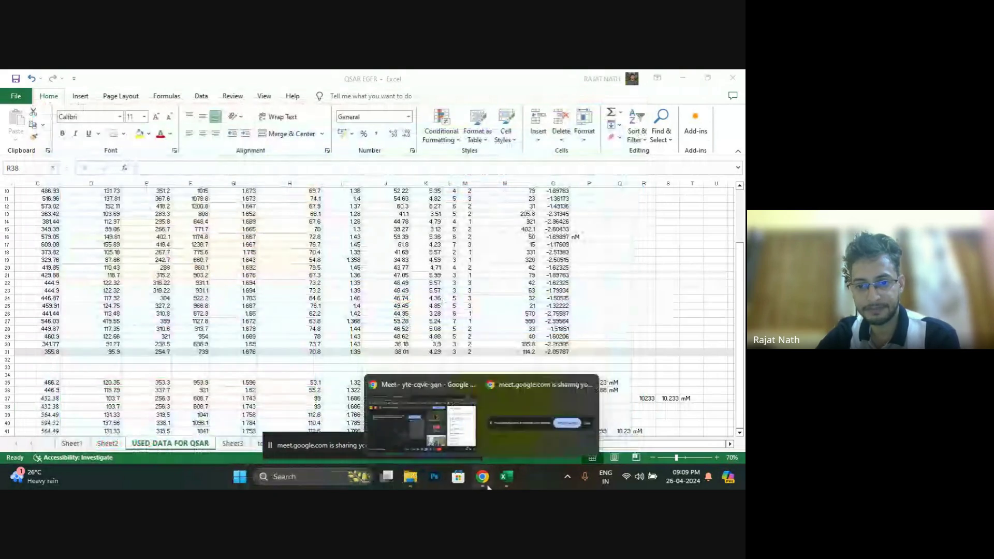
click(422, 417)
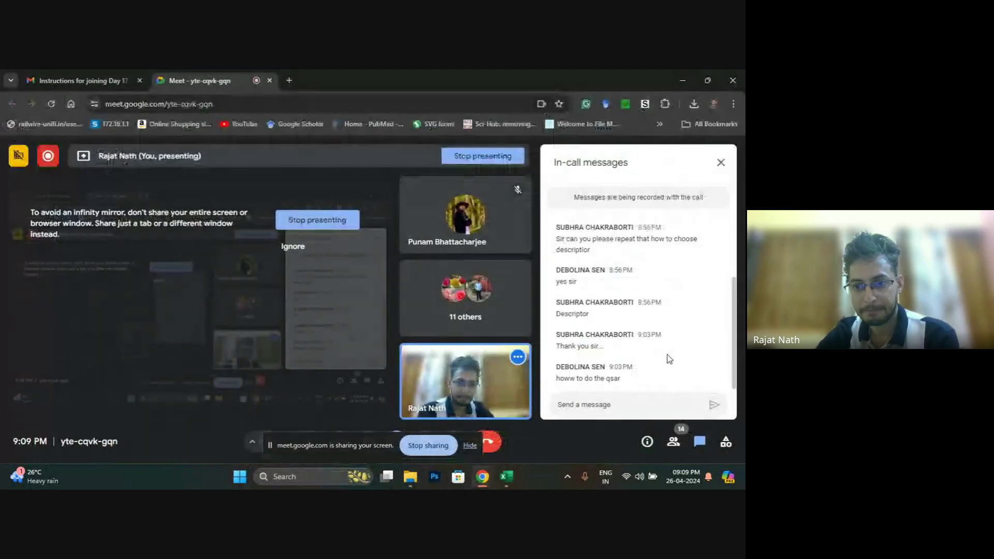